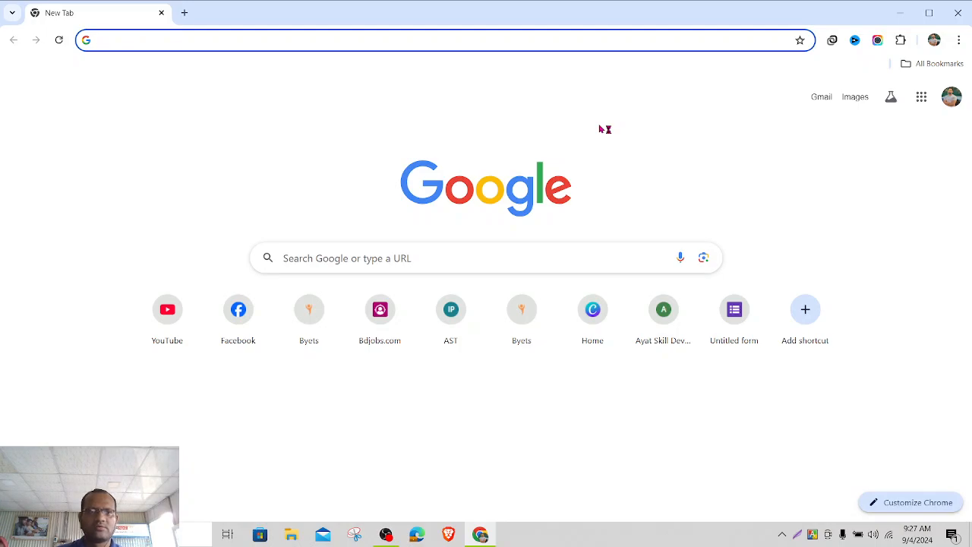
- Search the web for 'google ads' from Chrome's address bar and scroll to the official result
text(a)
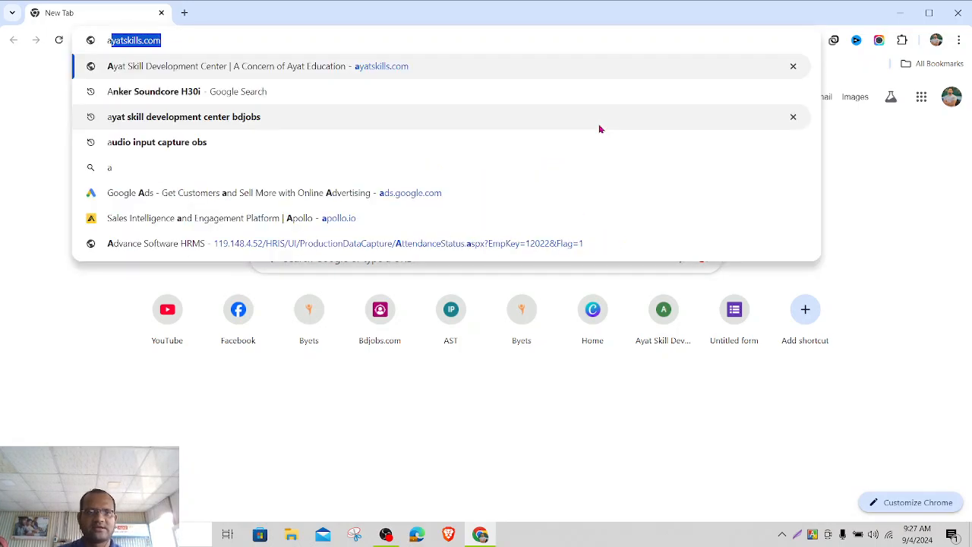
key(BackSpace)
key(BackSpace)
text(goo)
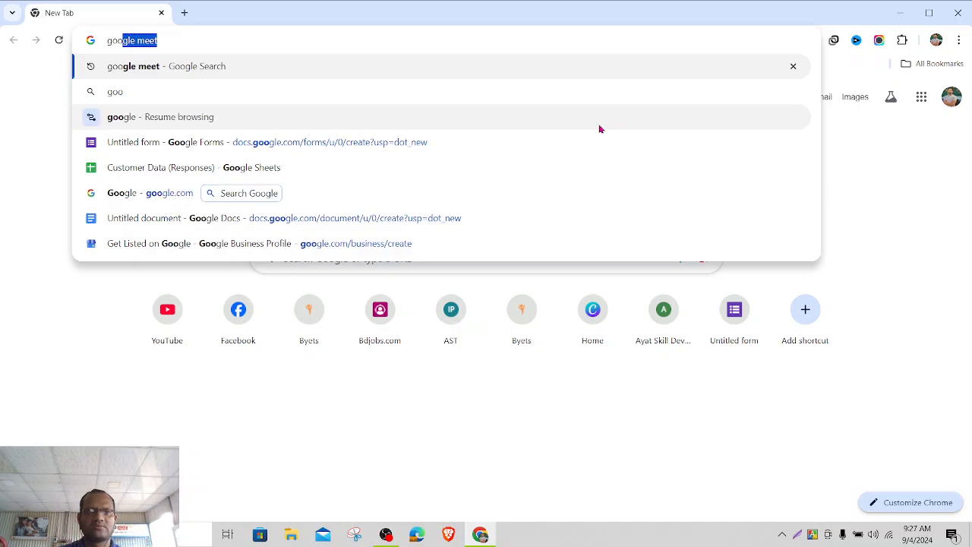
text(g)
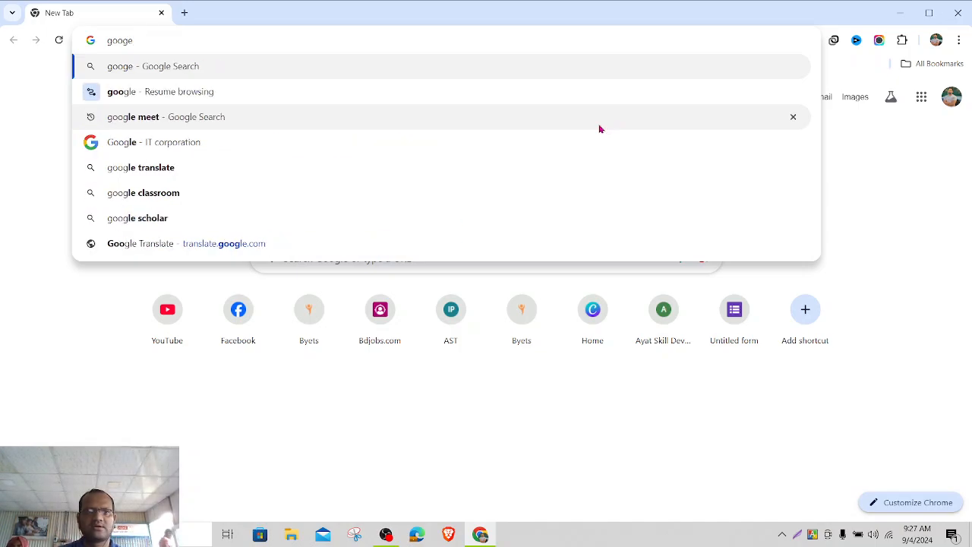
text(le ad)
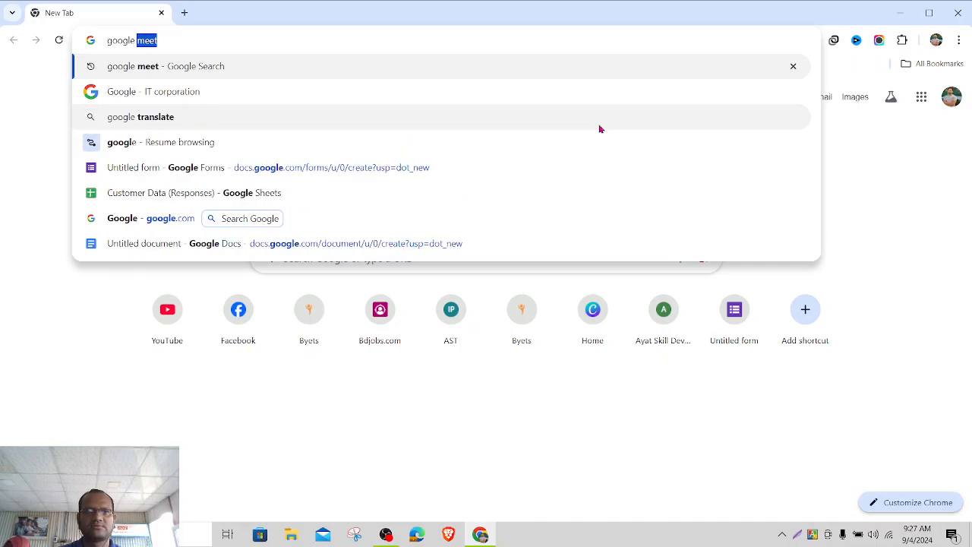
text(s)
key(Return)
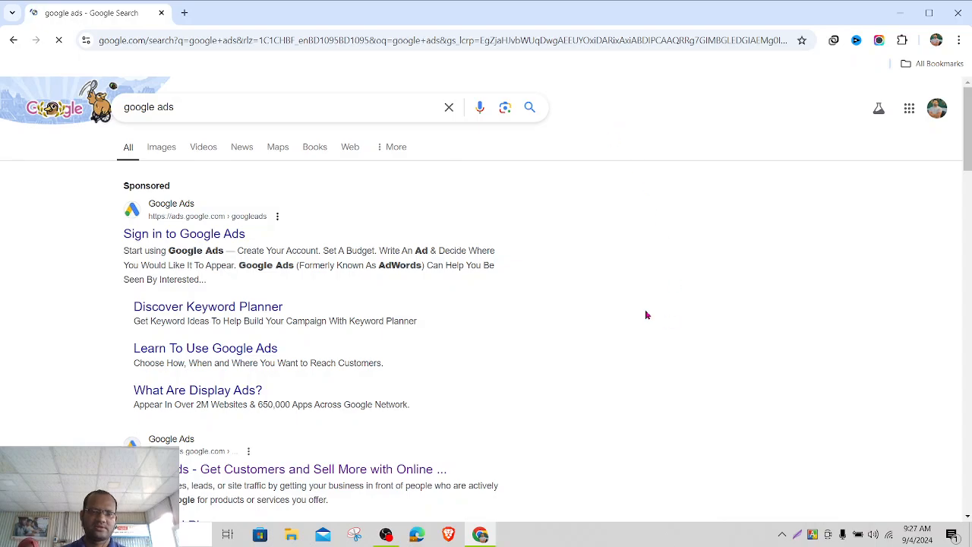
scroll(646, 314, down, 2)
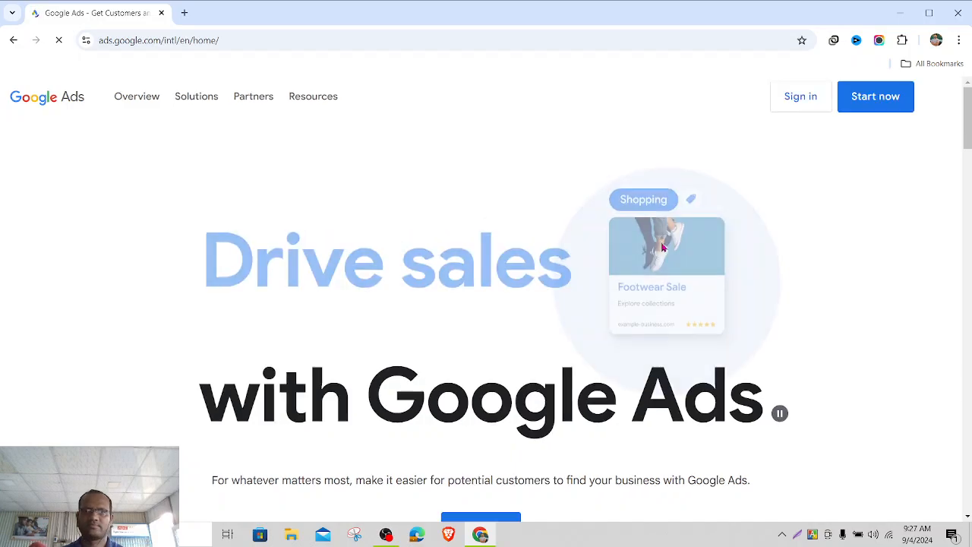
- Try Start now, reach the 2-Step Verification requirement, and close the Google Accounts sign-in tab
scroll(874, 181, down, 4)
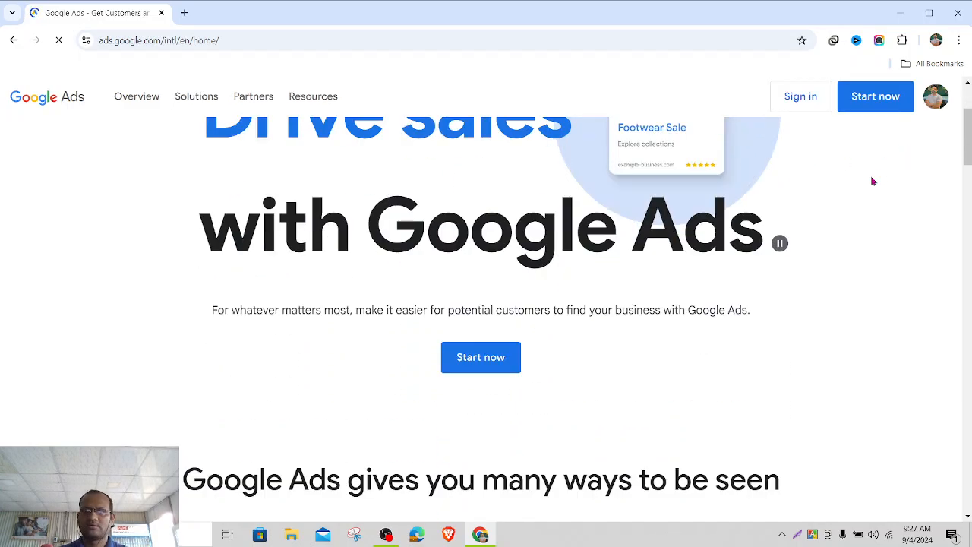
scroll(873, 181, up, 4)
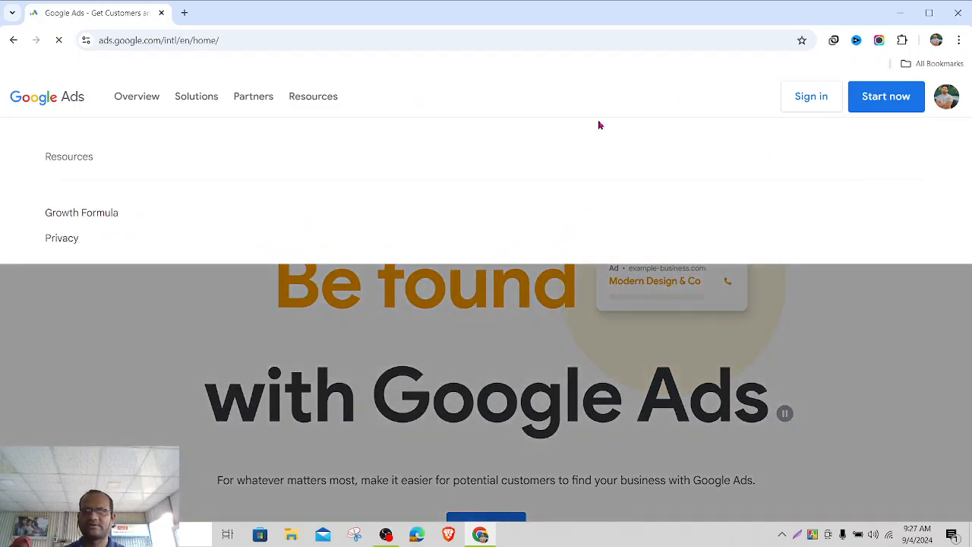
click(885, 97)
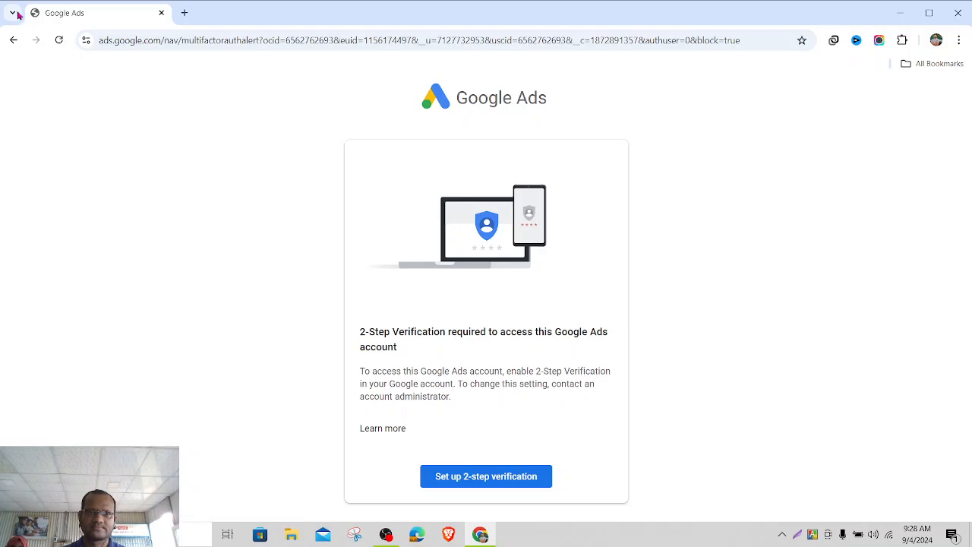
click(466, 476)
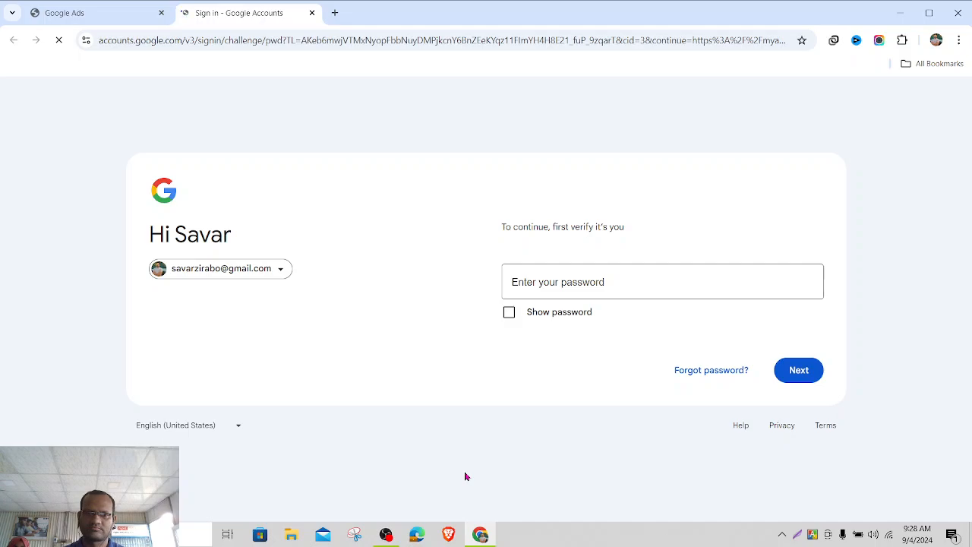
click(310, 13)
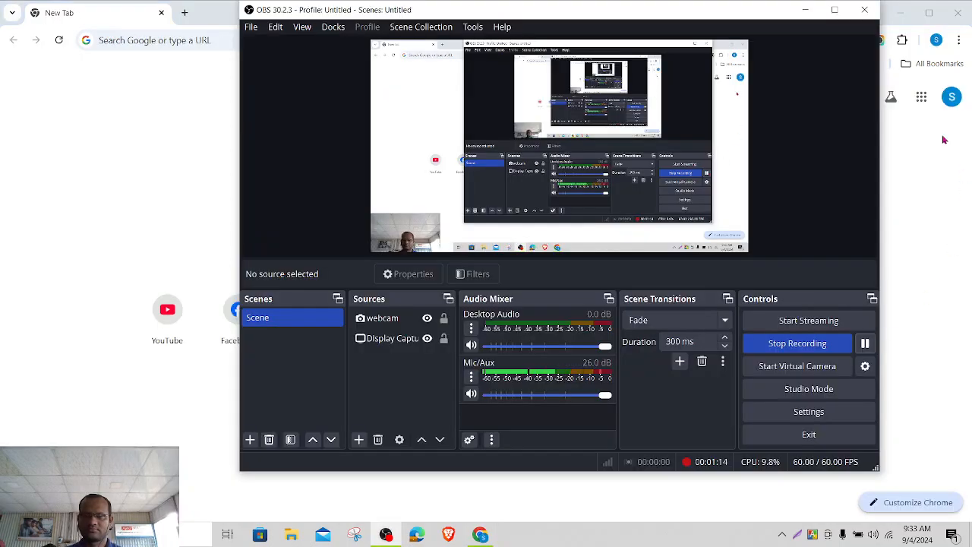
click(806, 14)
click(809, 186)
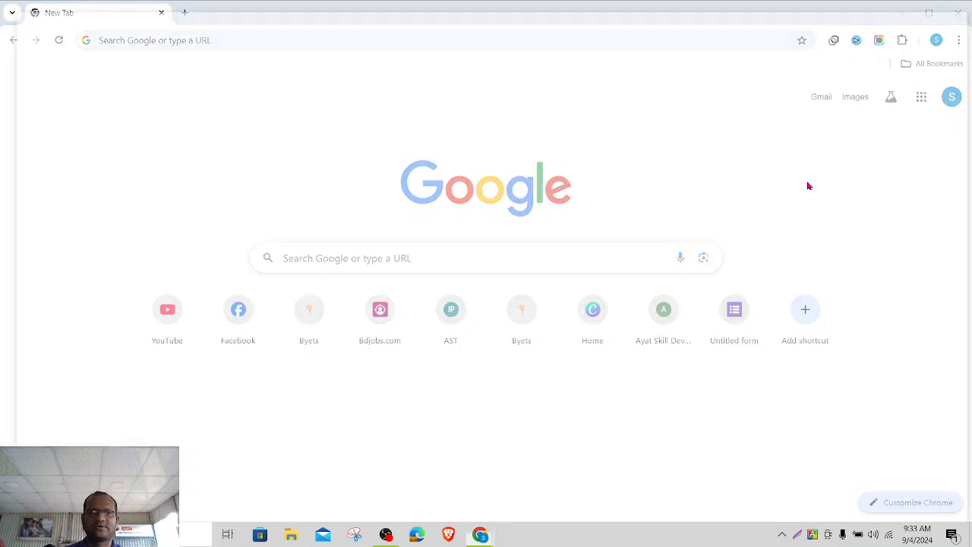
key(ctrl+shift+n)
text(gam)
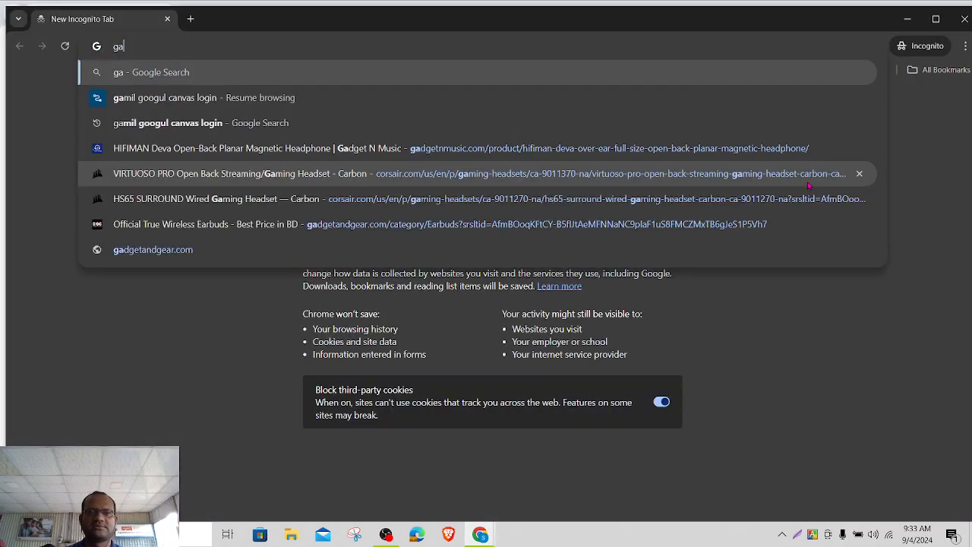
key(BackSpace)
key(BackSpace)
text(mail.com)
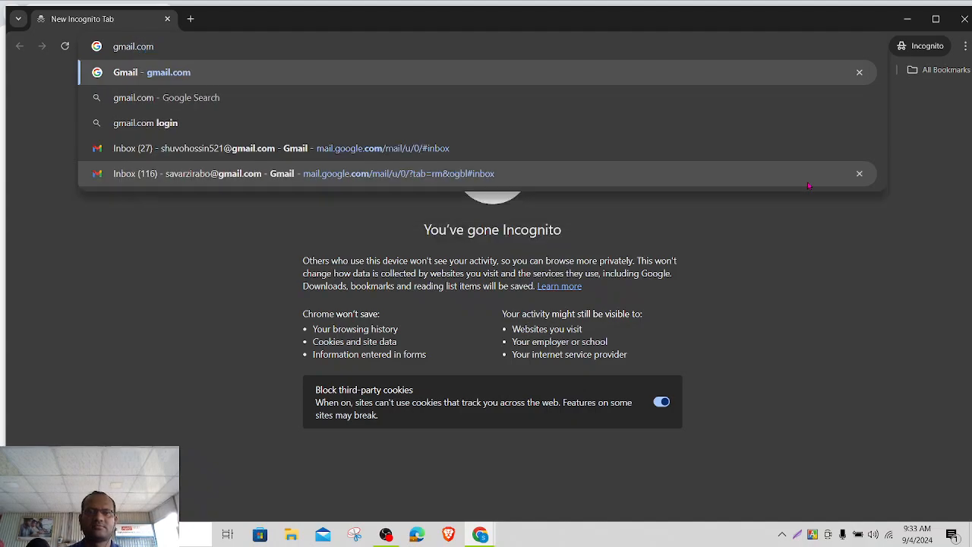
key(Return)
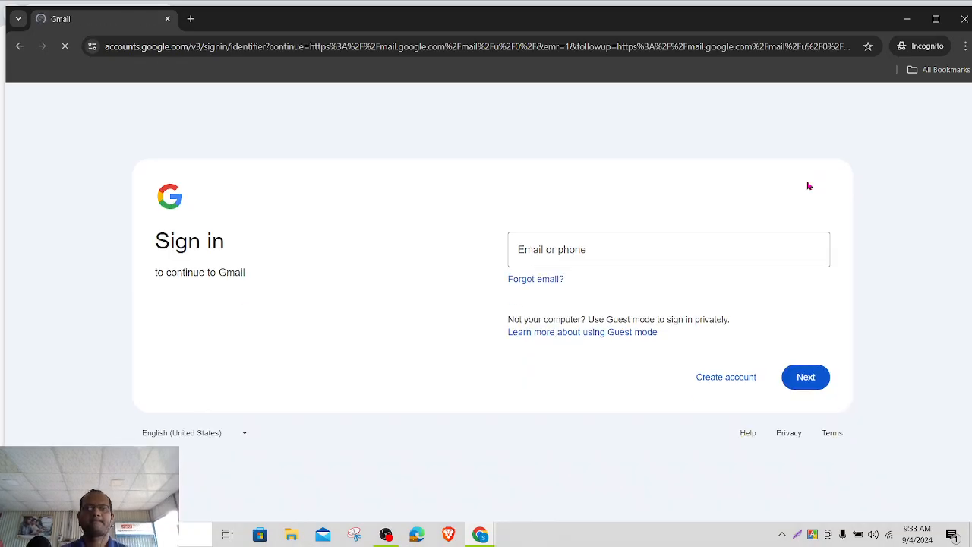
click(685, 250)
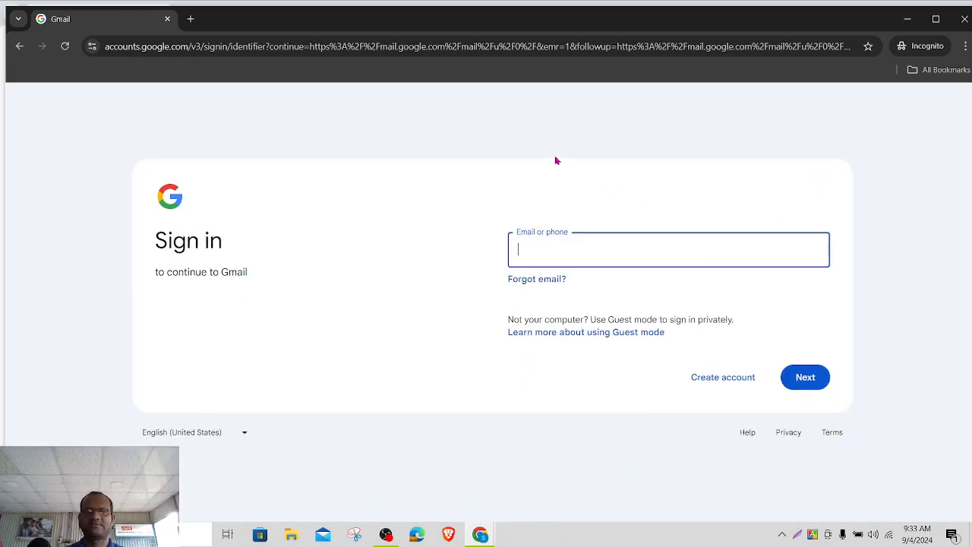
click(964, 18)
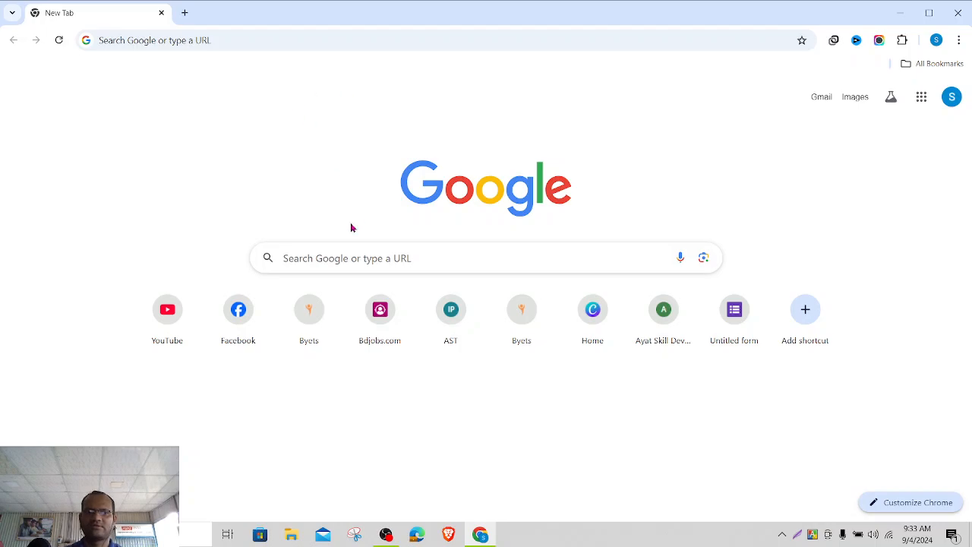
click(335, 252)
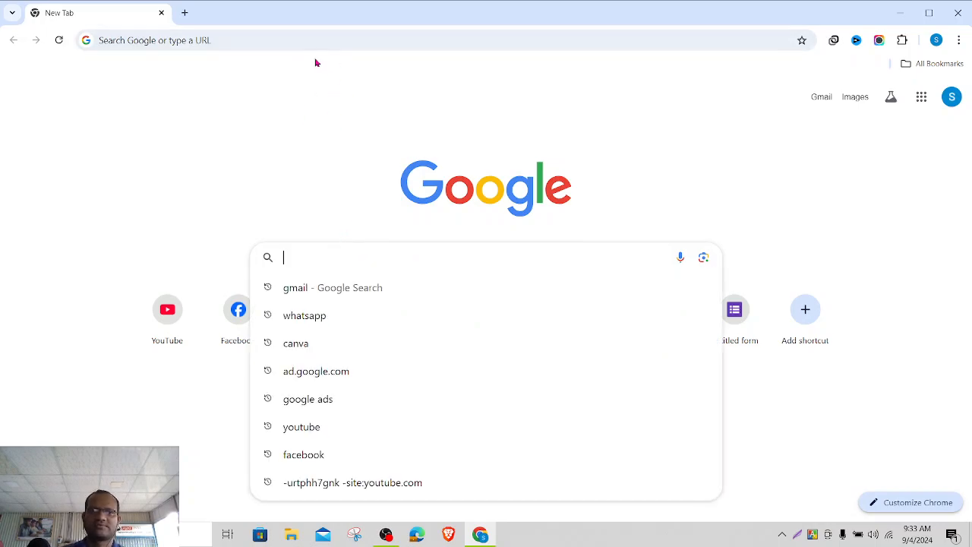
- Go to the Google Ads website at ads.google.com
click(319, 36)
text(ads.)
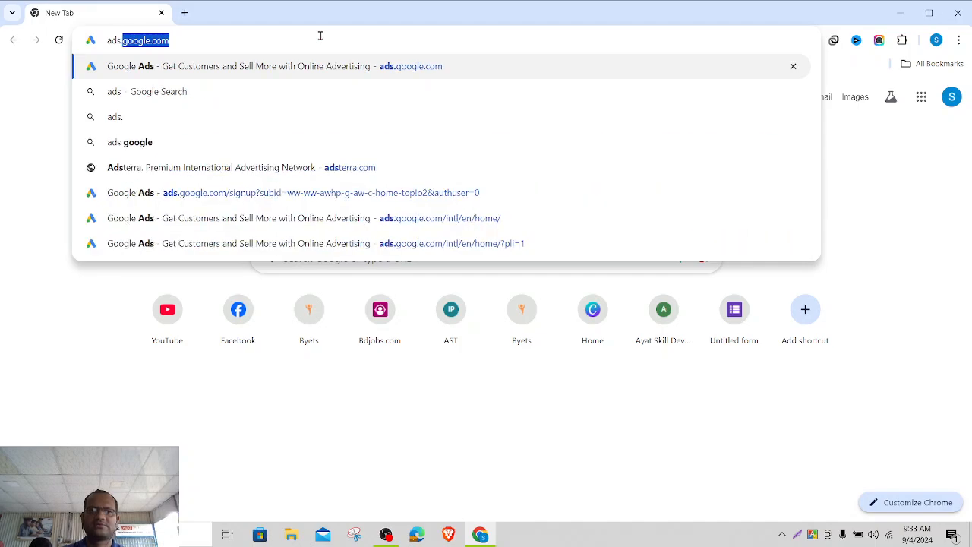
key(Return)
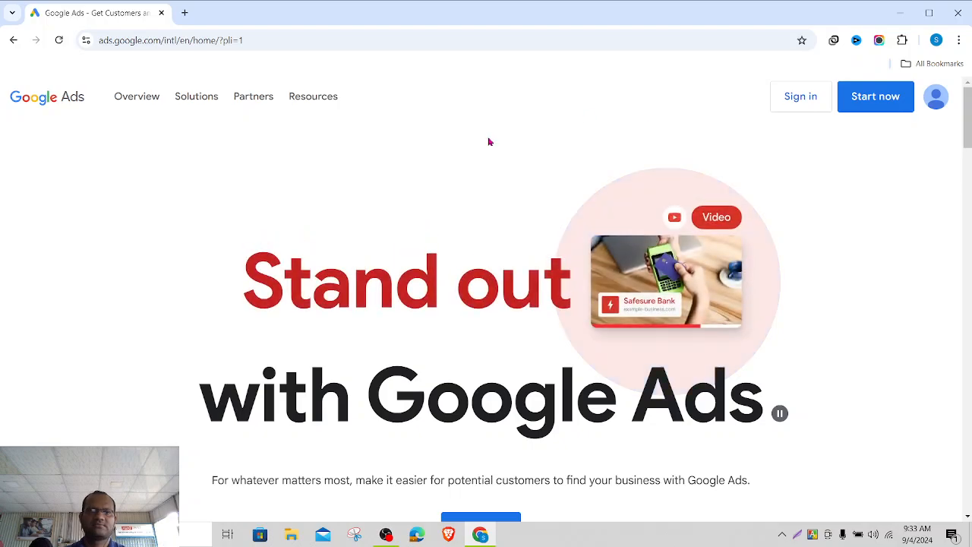
- Open Keyword Planner from the Solutions menu and launch it in a new tab
click(201, 98)
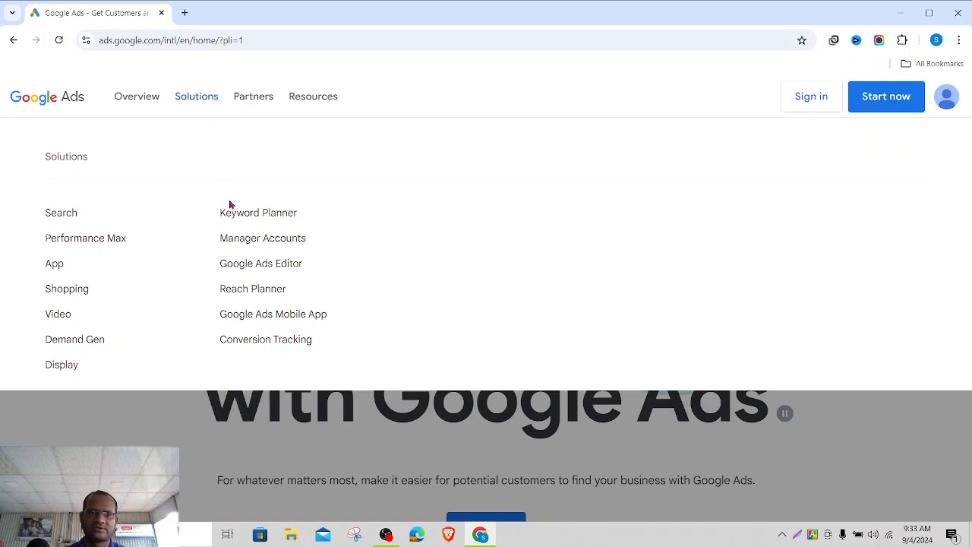
click(254, 215)
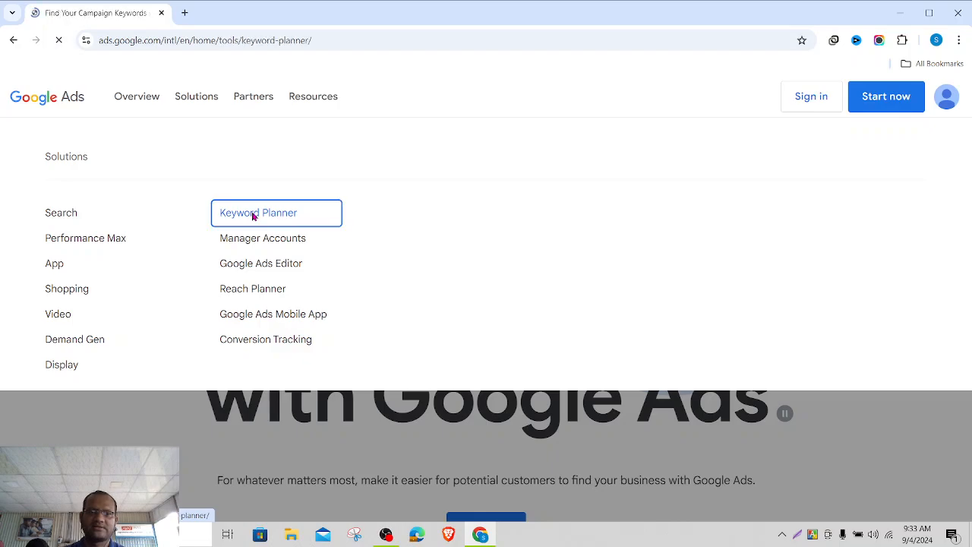
scroll(619, 263, down, 3)
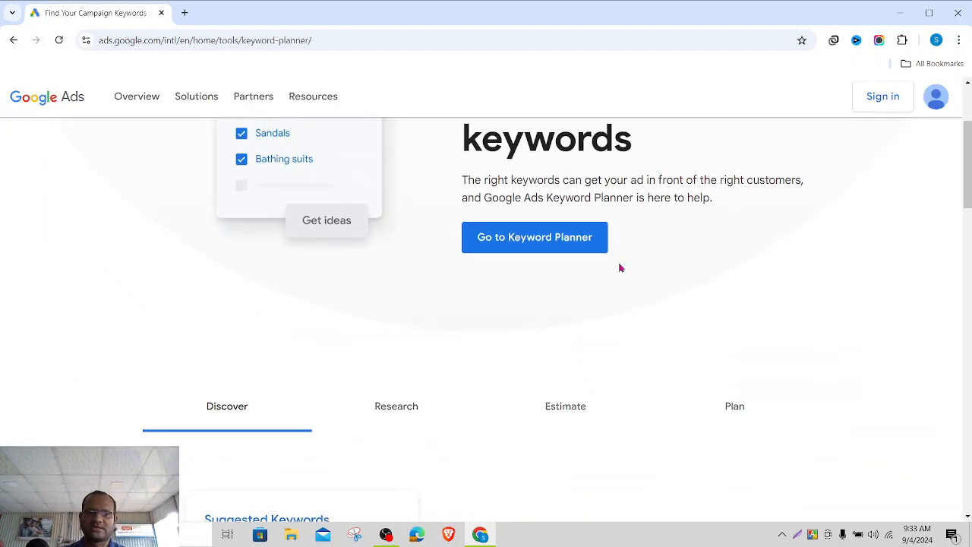
click(541, 240)
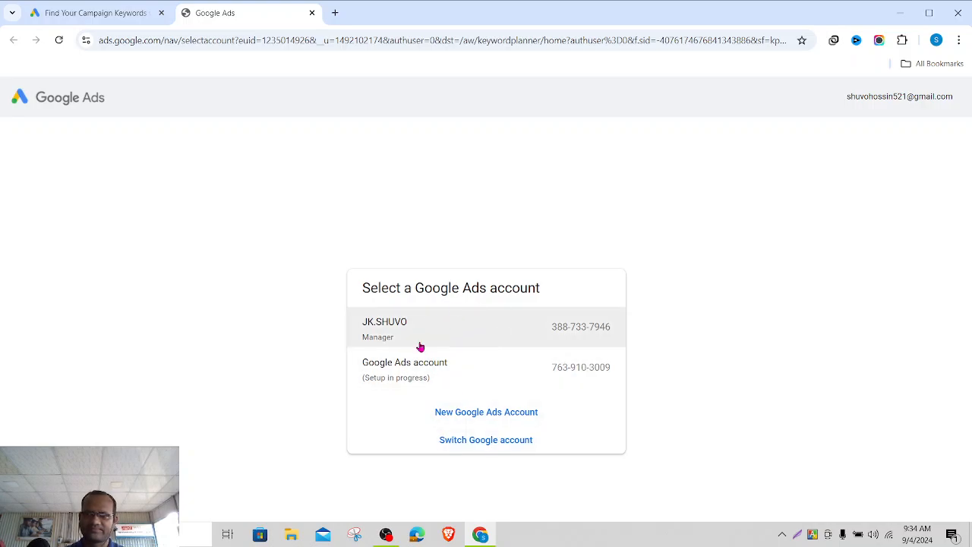
- Create a brand-new Google Ads account rather than finishing the existing unfinished one
click(467, 417)
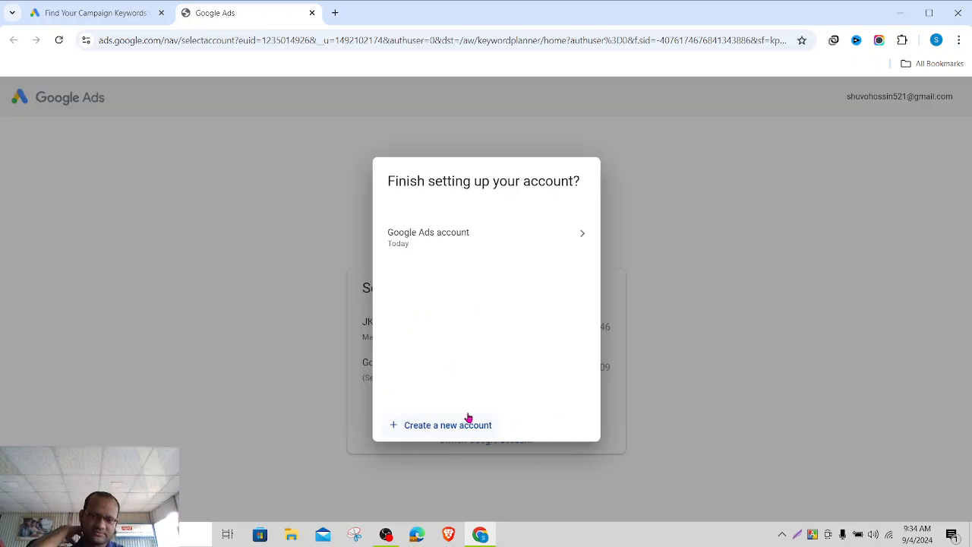
click(548, 249)
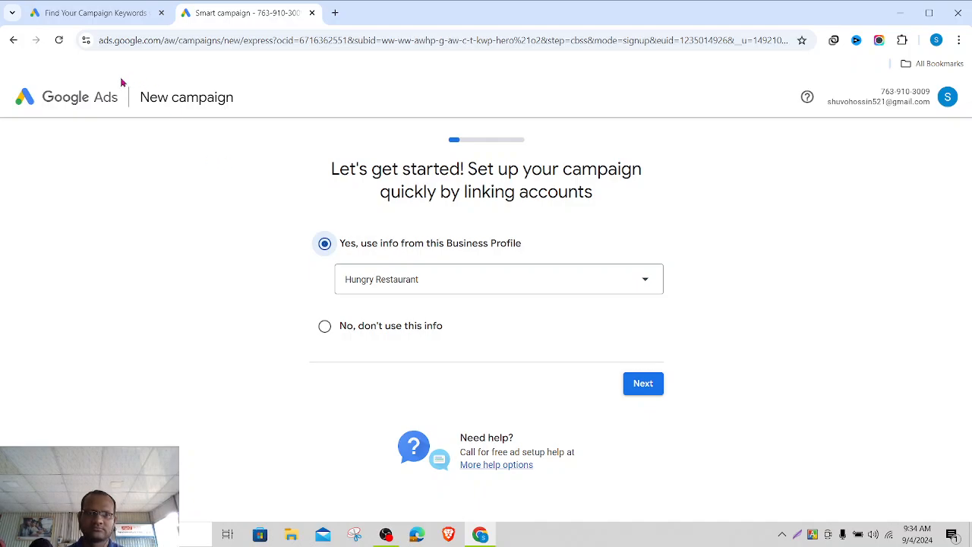
click(10, 41)
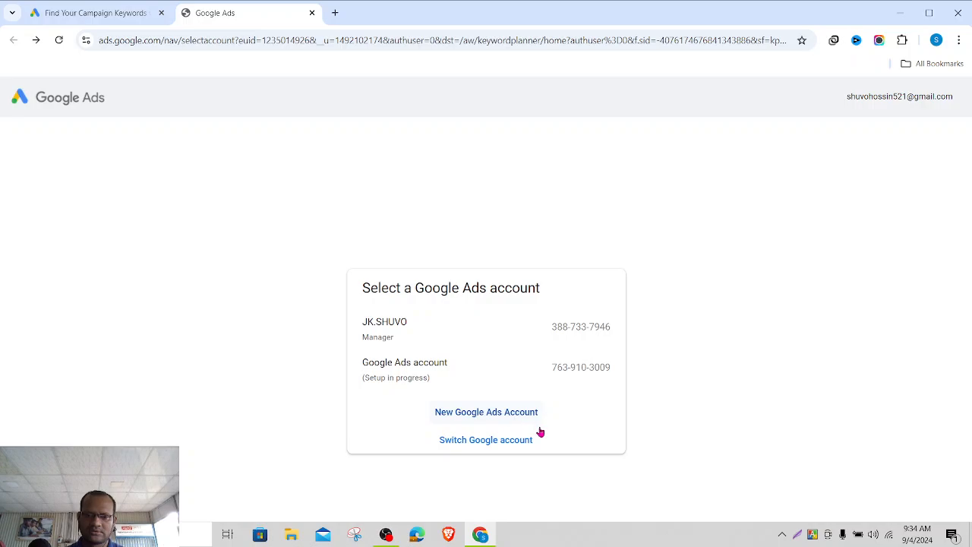
click(497, 418)
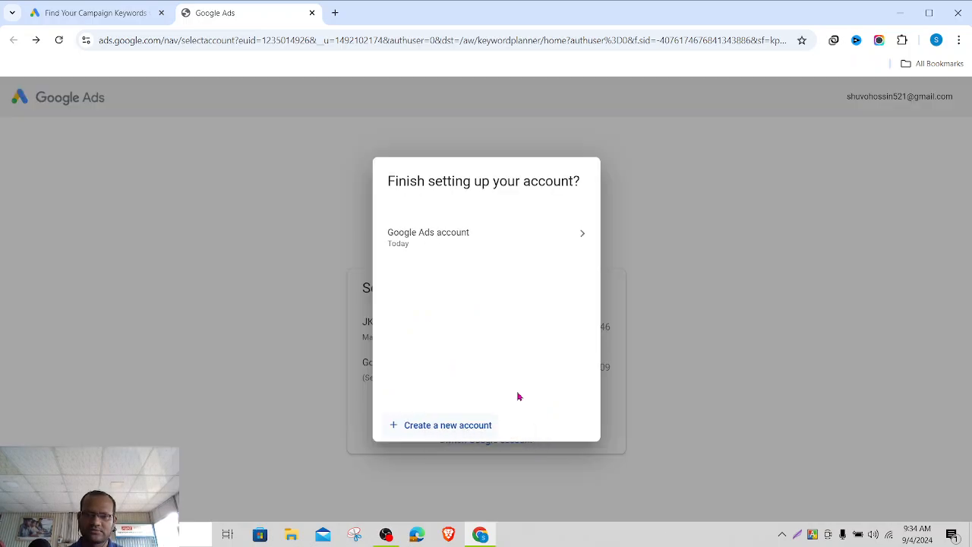
click(454, 428)
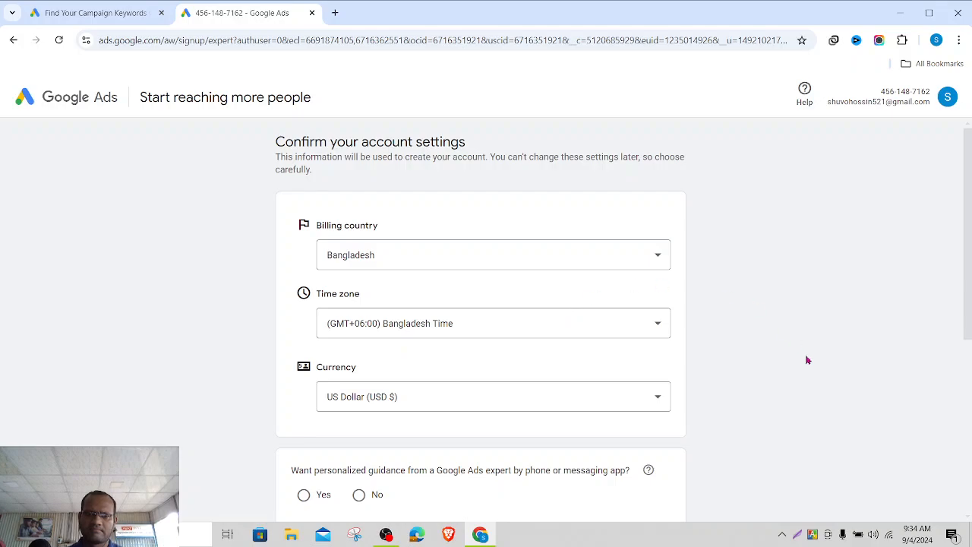
- Answer No to expert guidance and to tips and promo emails, then submit the account settings
scroll(761, 373, down, 2)
scroll(761, 374, up, 2)
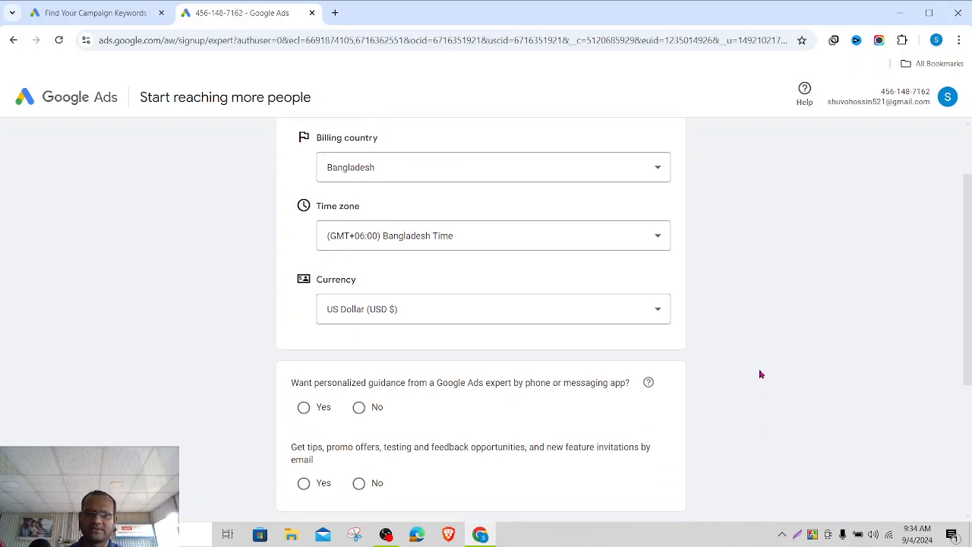
scroll(761, 374, down, 3)
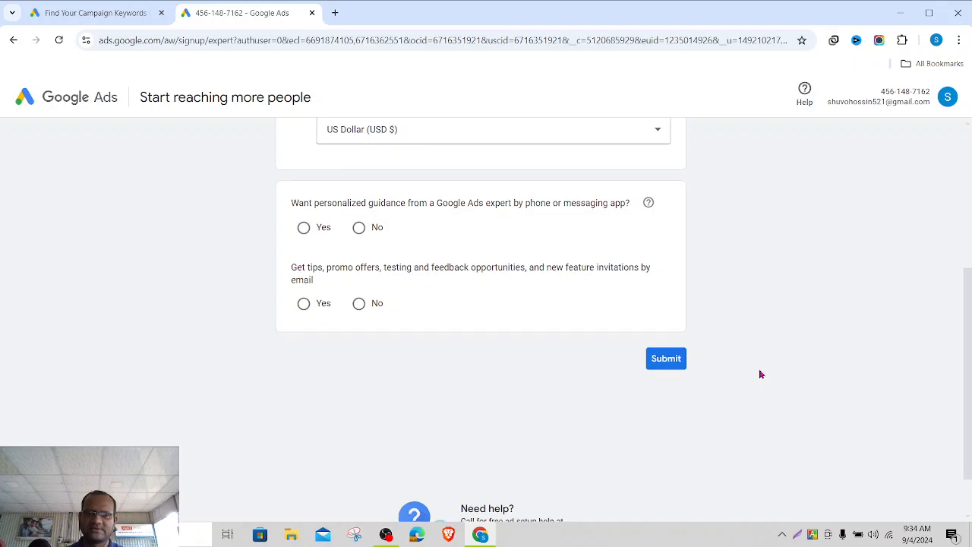
scroll(494, 228, up, 2)
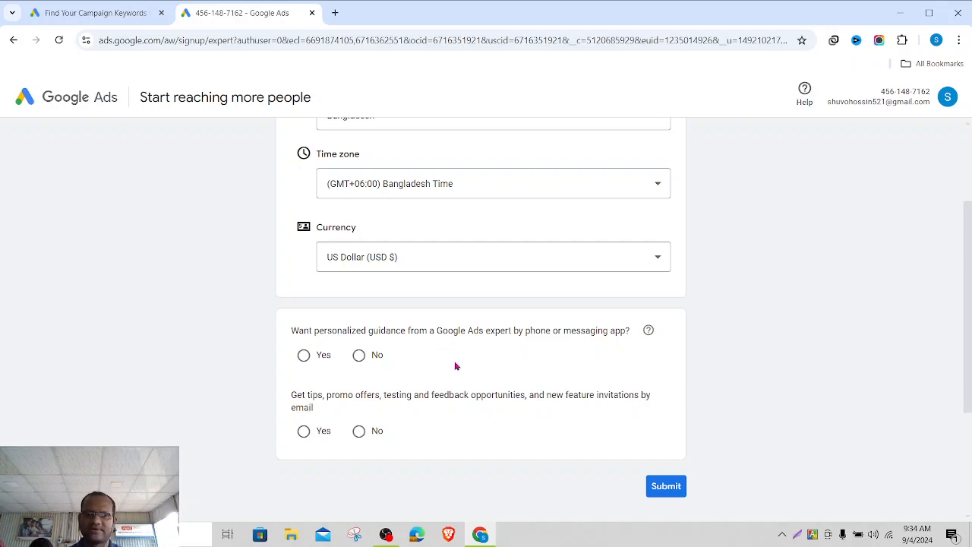
click(360, 357)
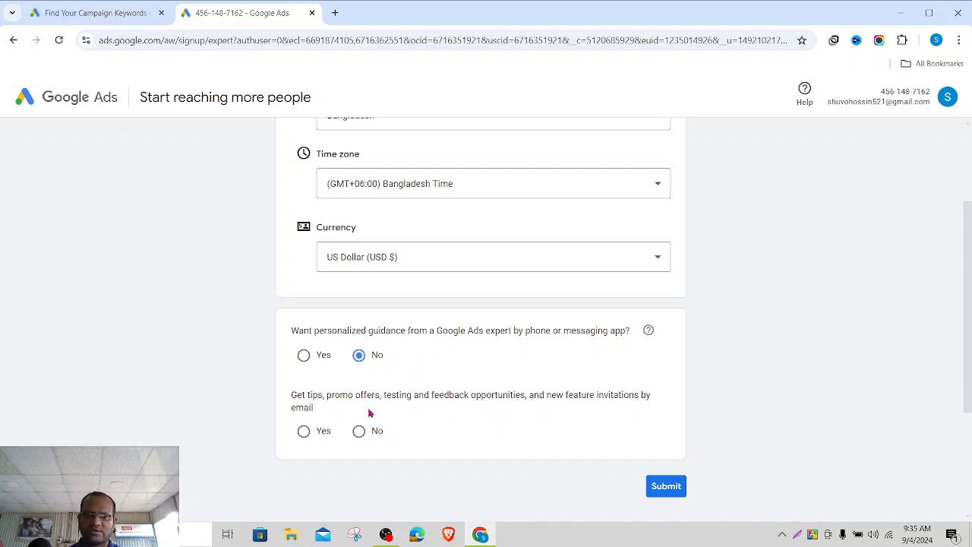
click(359, 430)
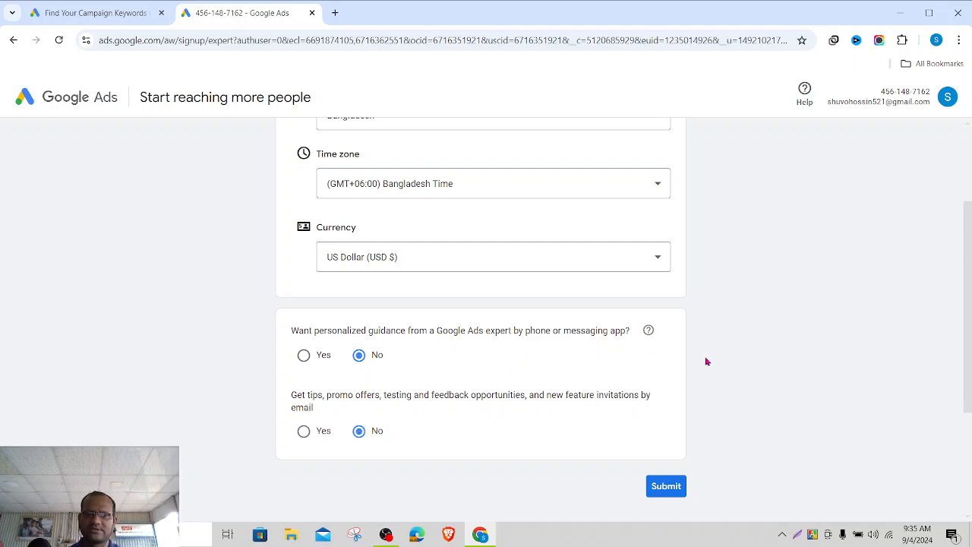
scroll(706, 362, up, 2)
scroll(706, 361, down, 4)
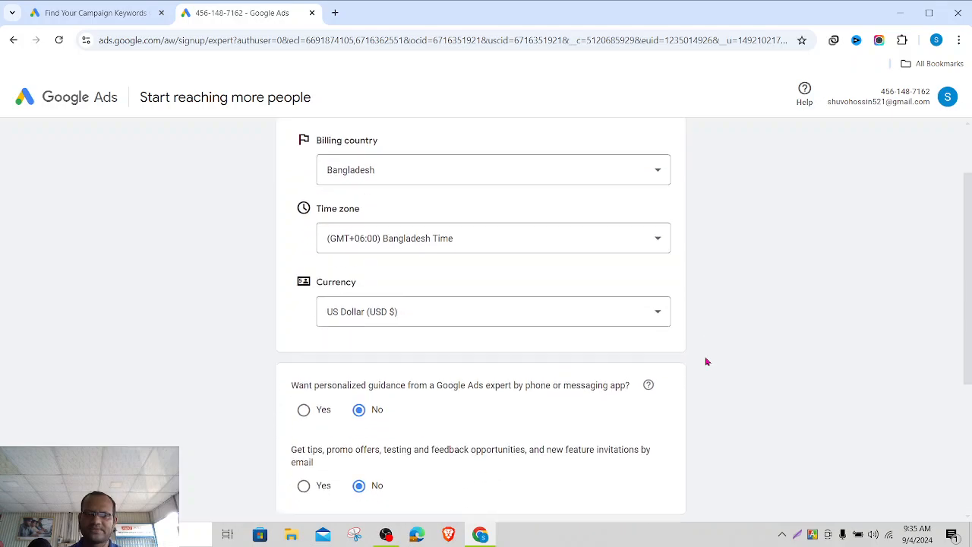
scroll(706, 361, up, 4)
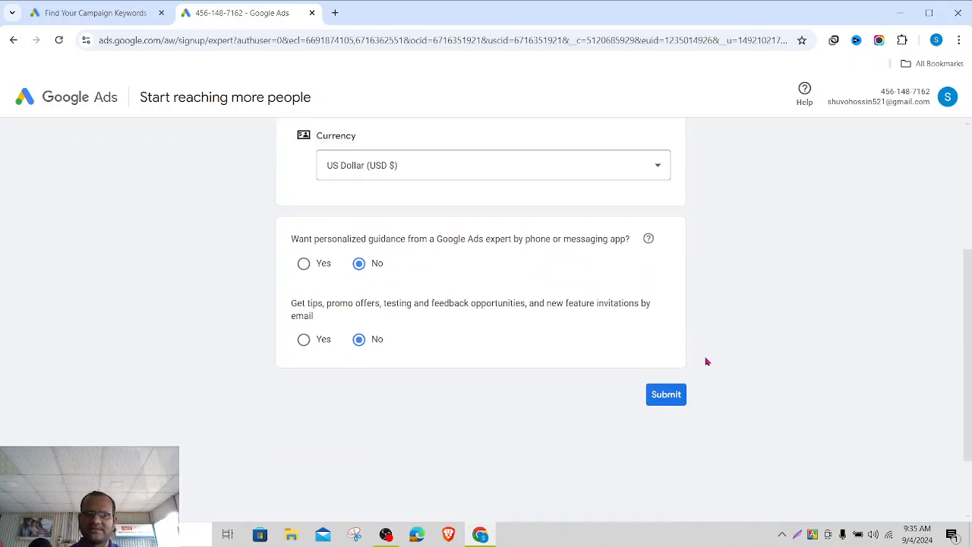
scroll(706, 362, down, 3)
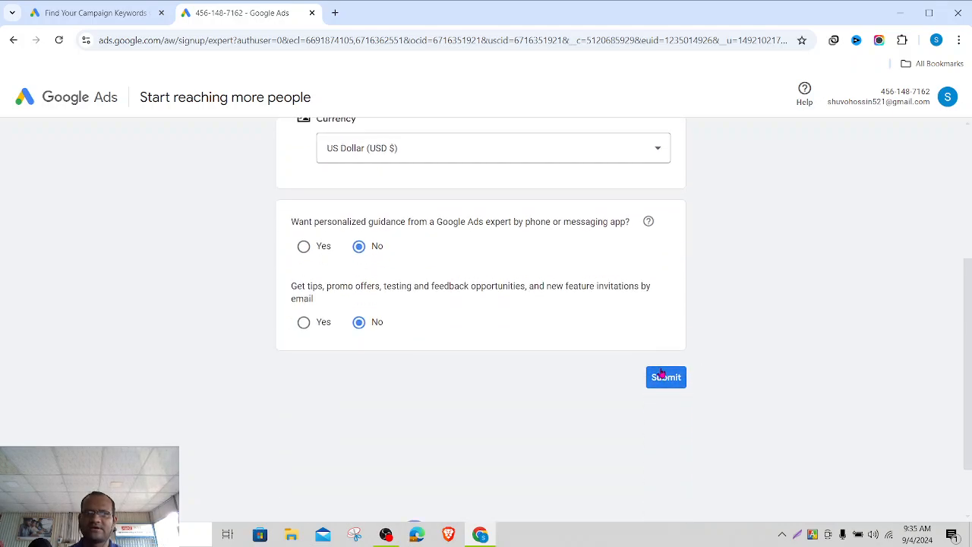
click(666, 380)
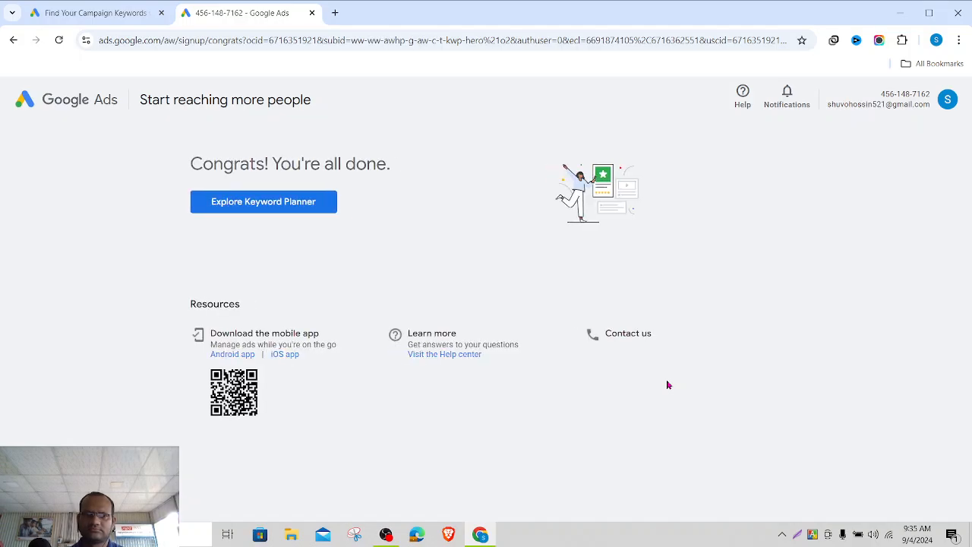
- Open Keyword Planner and choose to delete the setup-in-progress account from the avatar menu
click(292, 208)
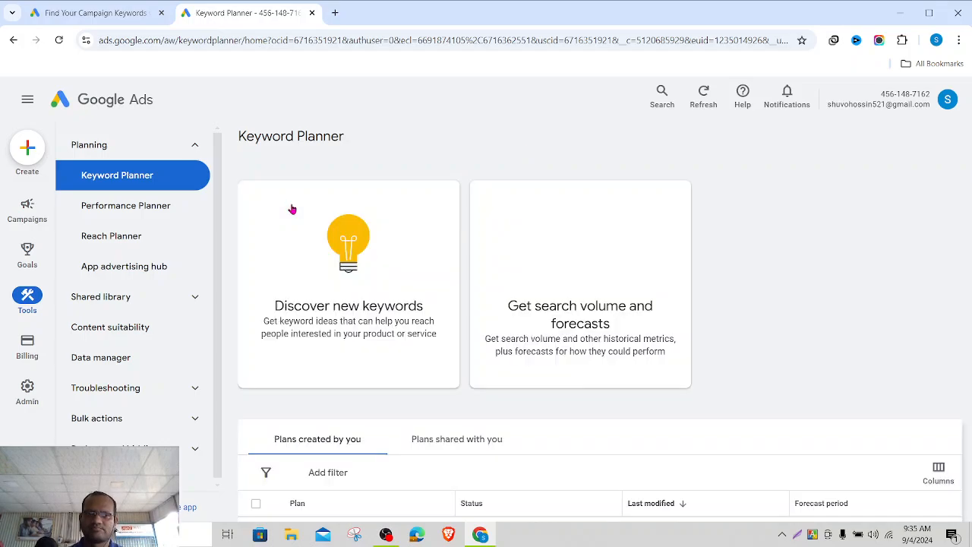
click(943, 106)
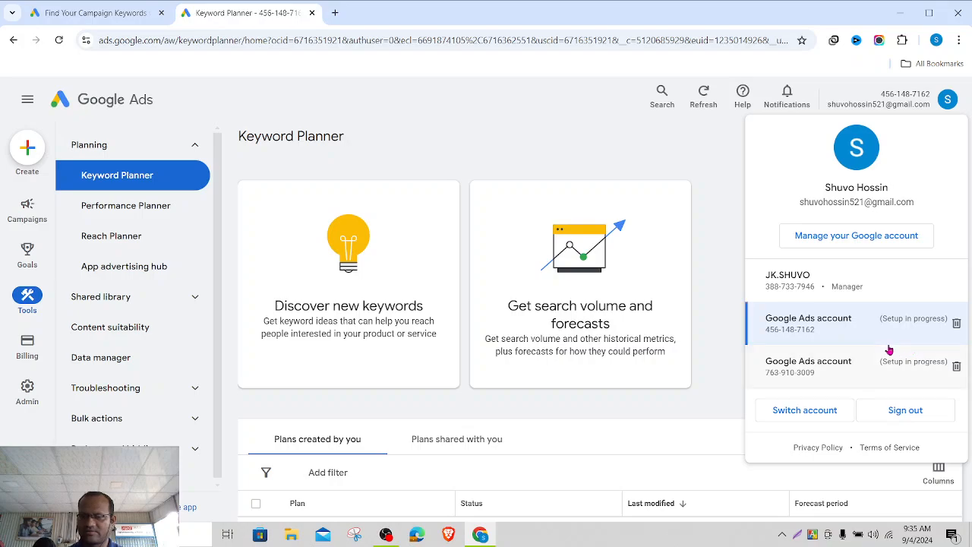
click(956, 326)
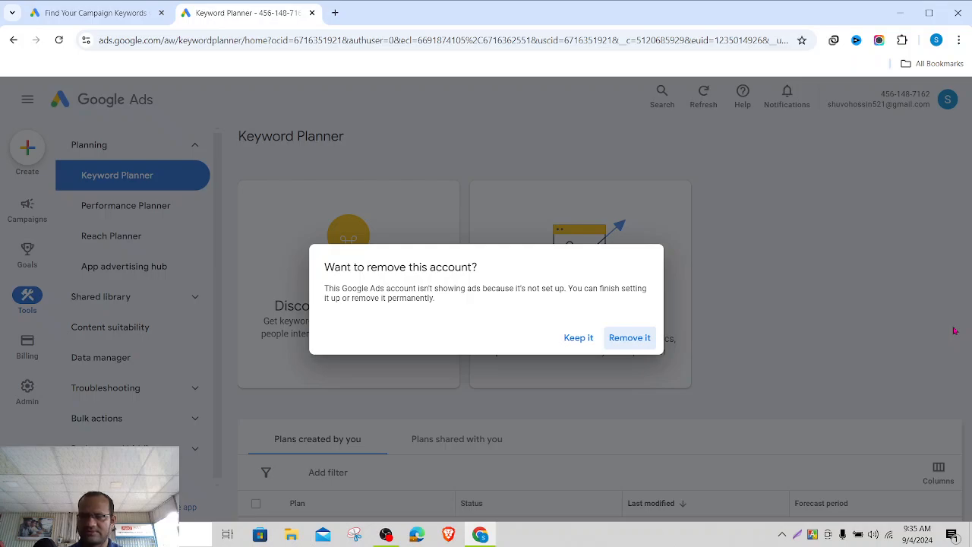
- Confirm removal of the unfinished account and go back to the Keyword Planner page
click(627, 341)
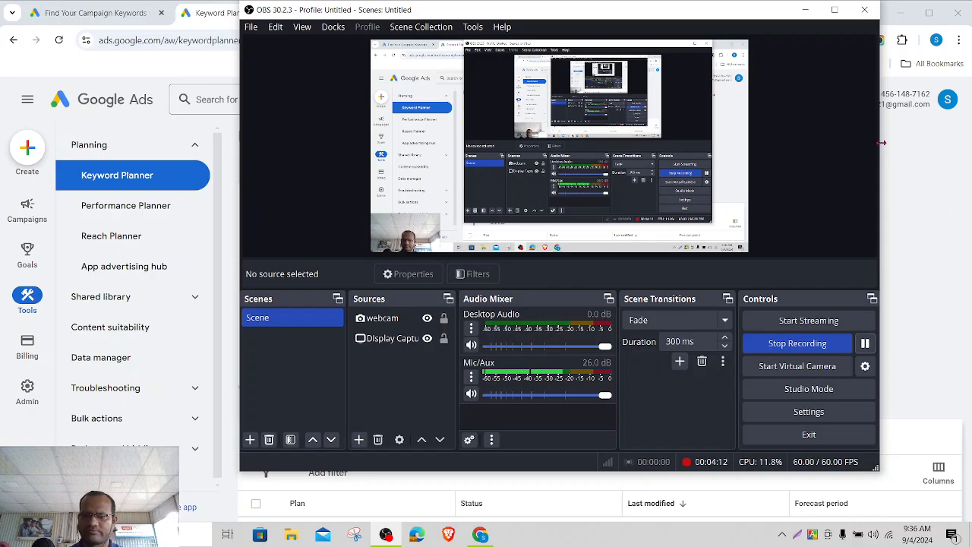
click(803, 10)
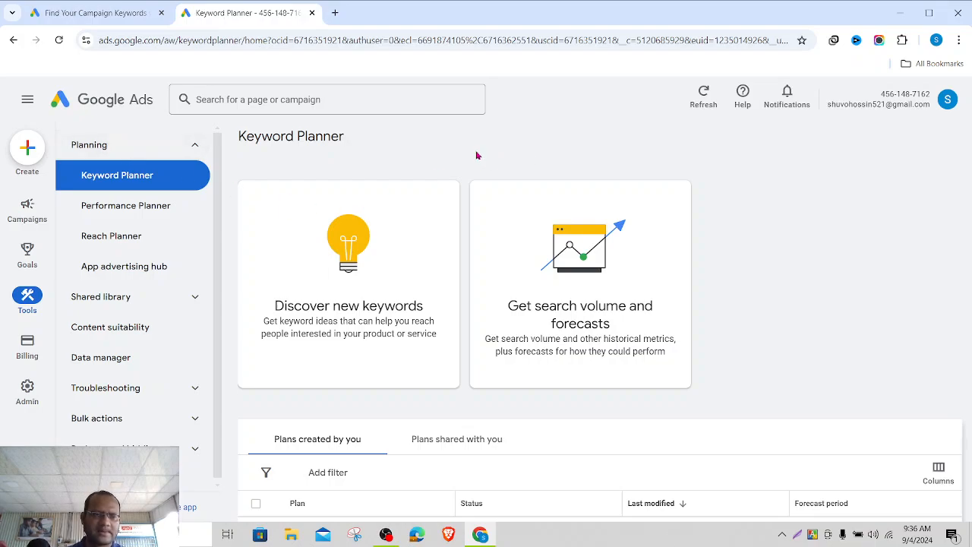
mouse_move(27, 186)
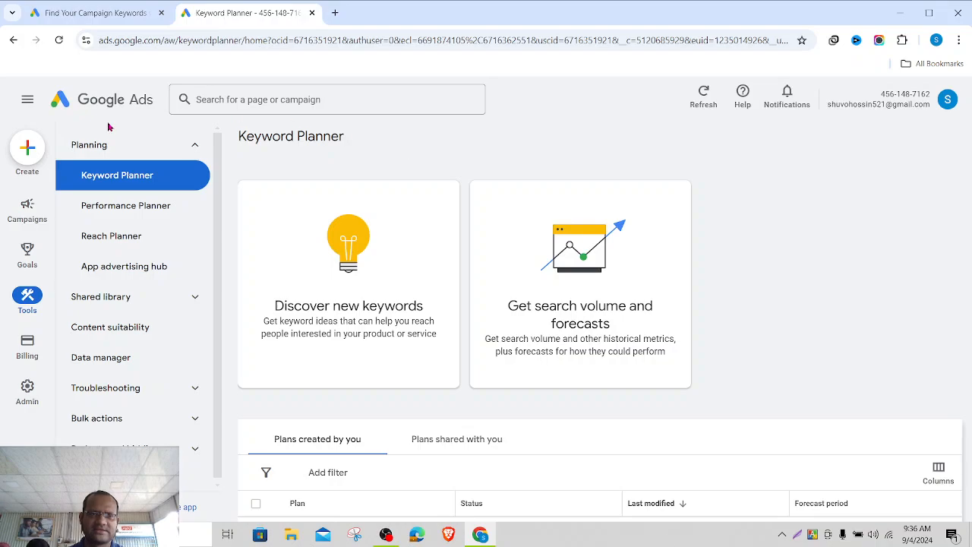
- Start a new campaign via Create > Campaign and review the seven objective choices
click(29, 152)
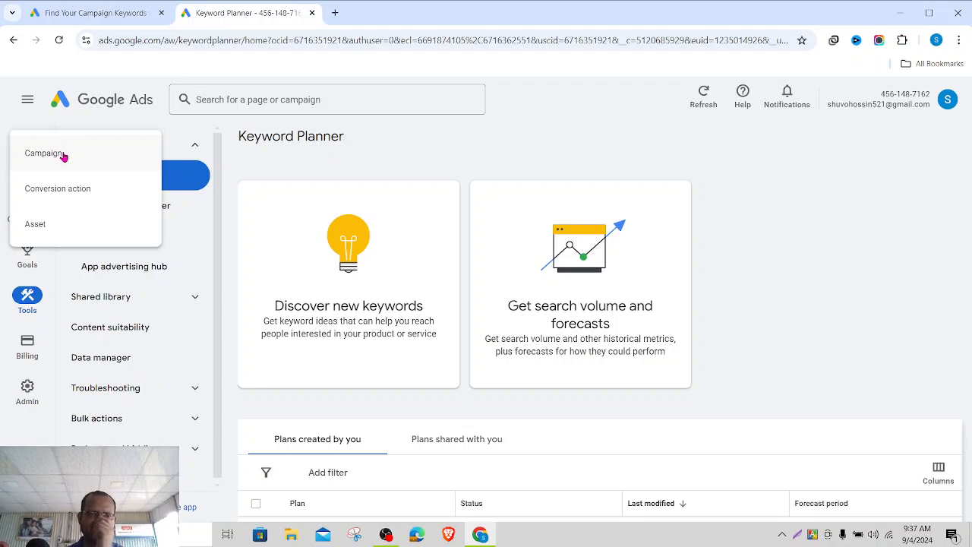
click(63, 155)
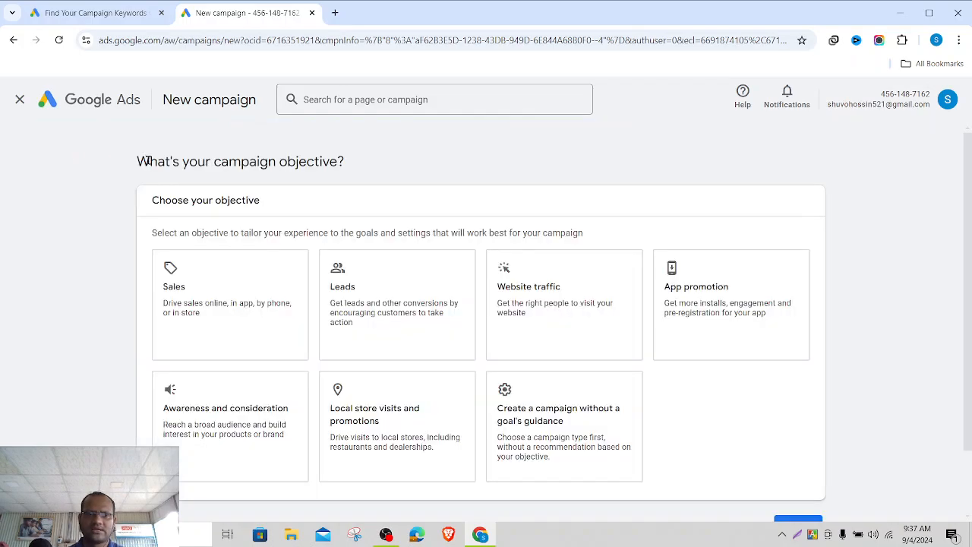
click(797, 535)
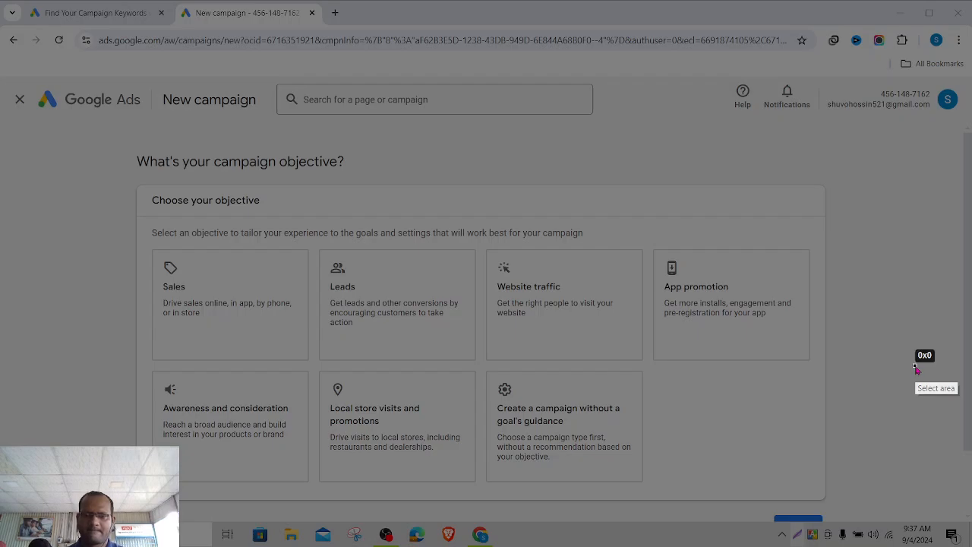
key(Escape)
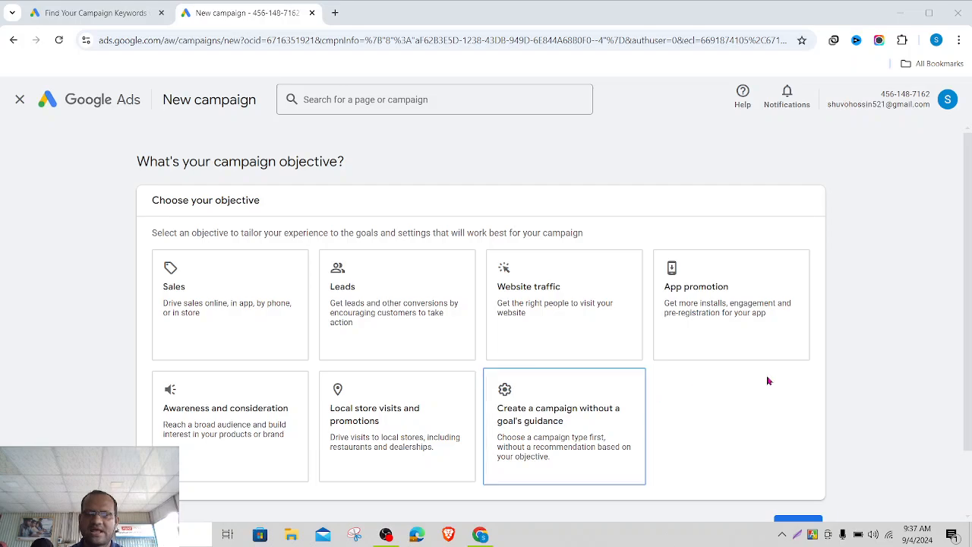
scroll(836, 388, down, 1)
scroll(836, 387, up, 1)
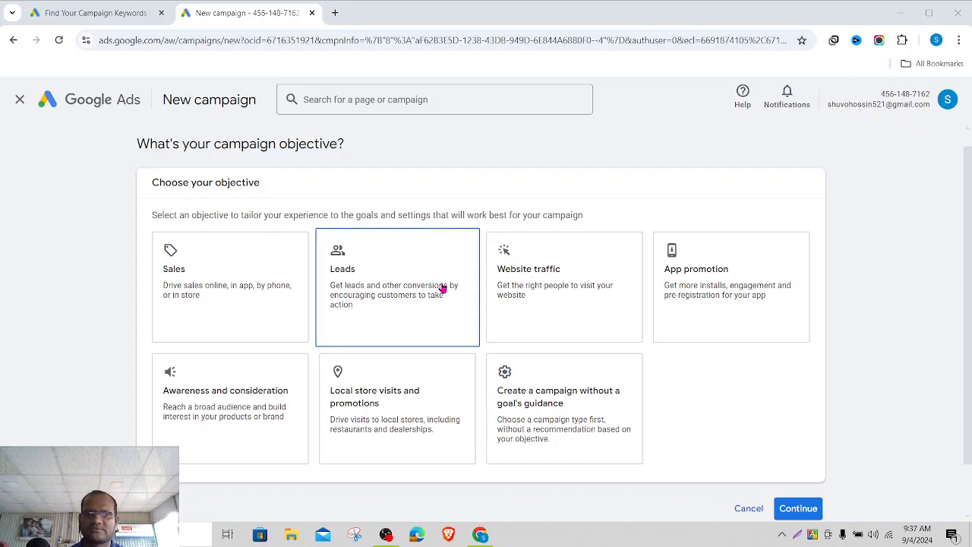
scroll(659, 382, down, 1)
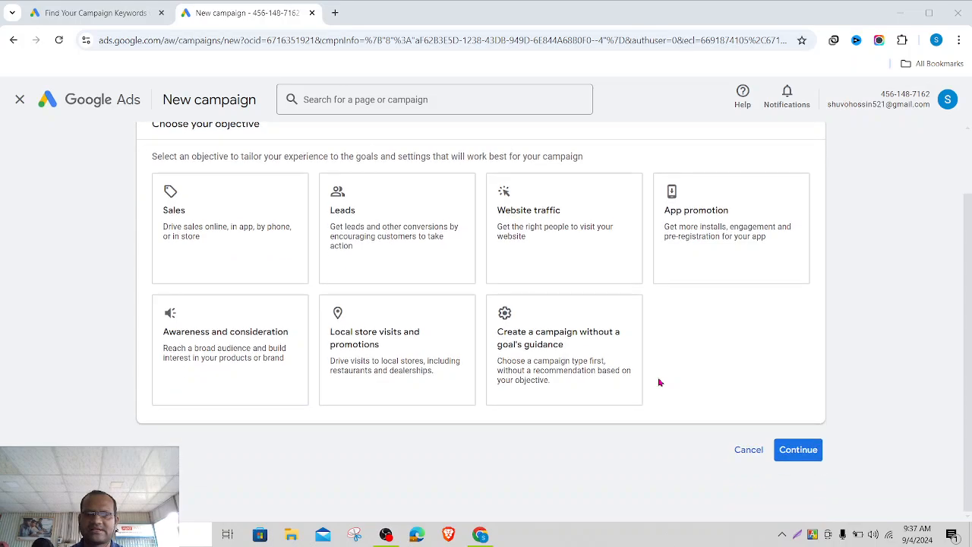
scroll(659, 382, up, 1)
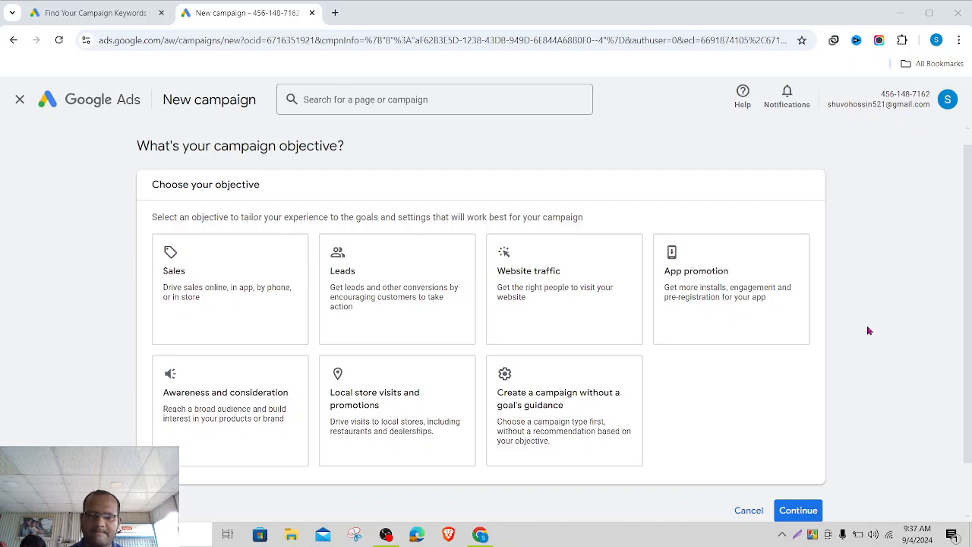
key(alt+Tab)
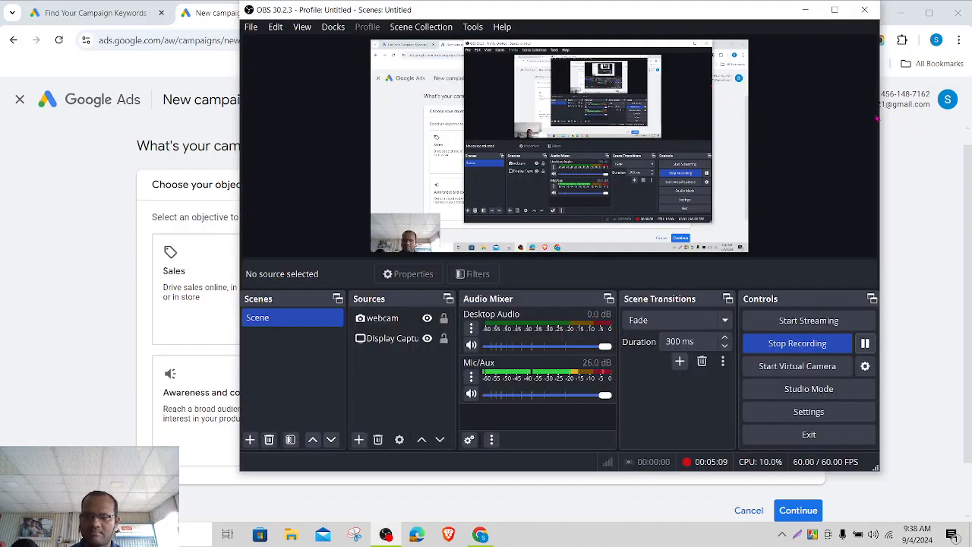
click(806, 13)
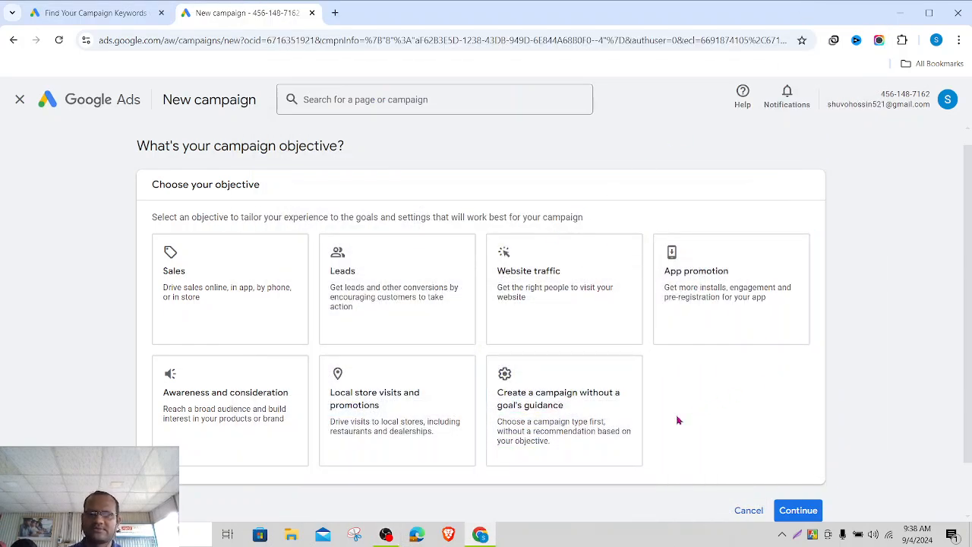
- Choose to create the campaign without a goal's guidance
click(542, 411)
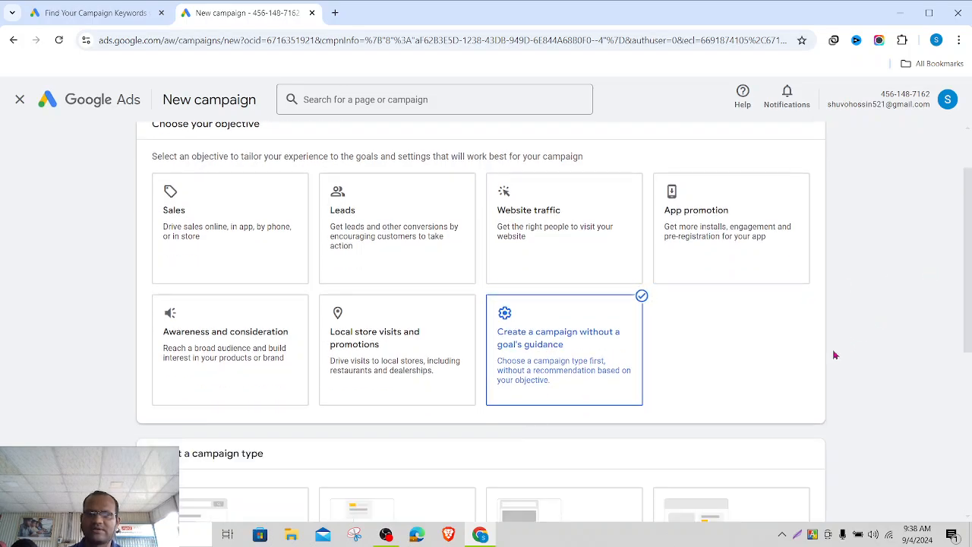
scroll(834, 355, down, 3)
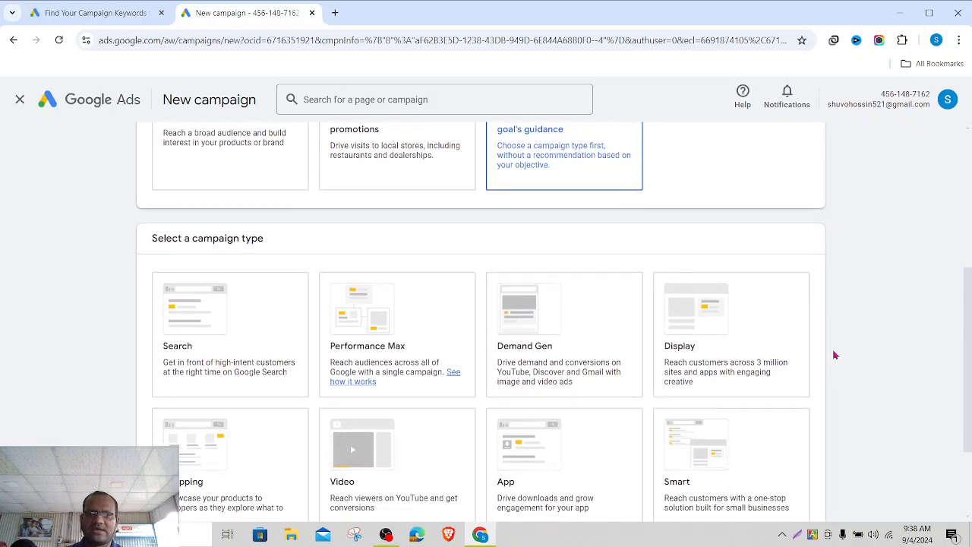
scroll(834, 354, up, 1)
scroll(834, 354, down, 2)
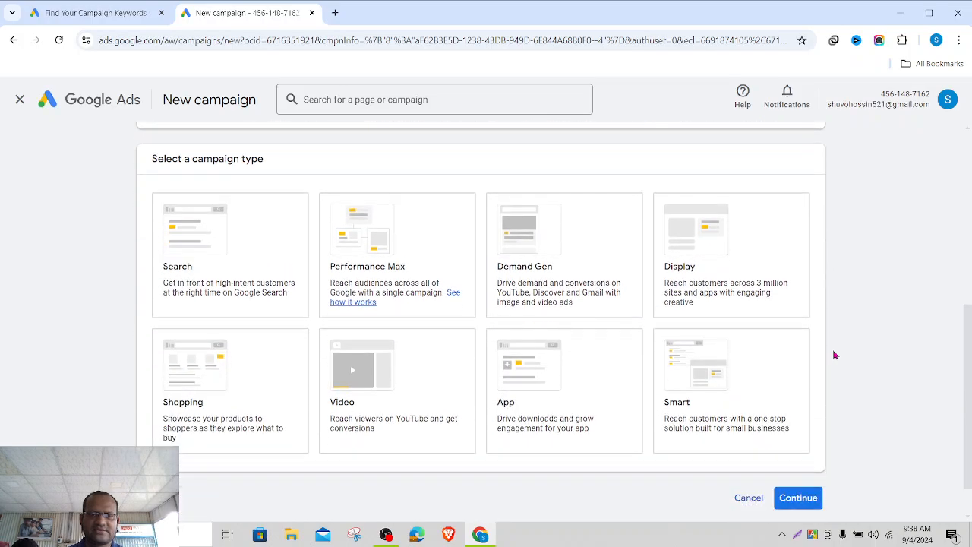
- Select Search as the campaign type and scroll down to the result options
click(233, 274)
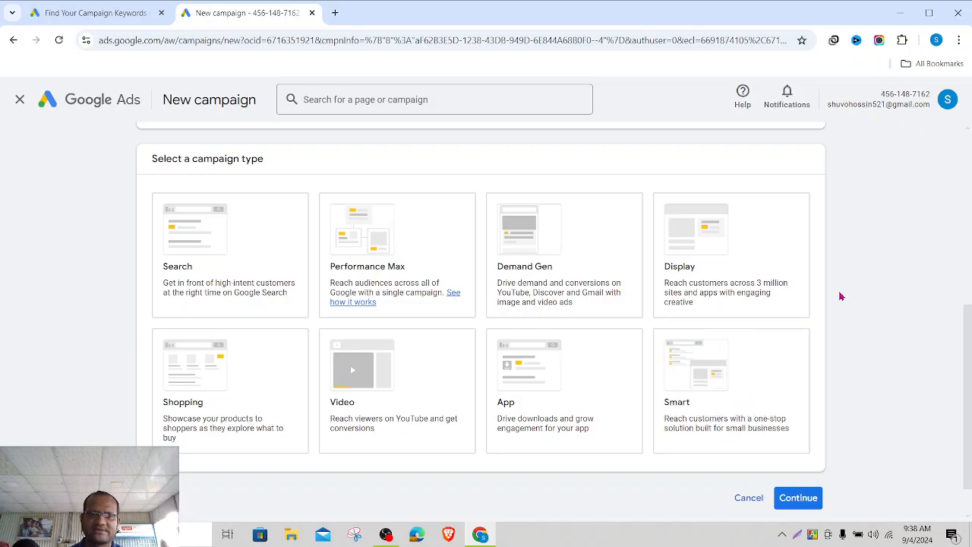
click(182, 255)
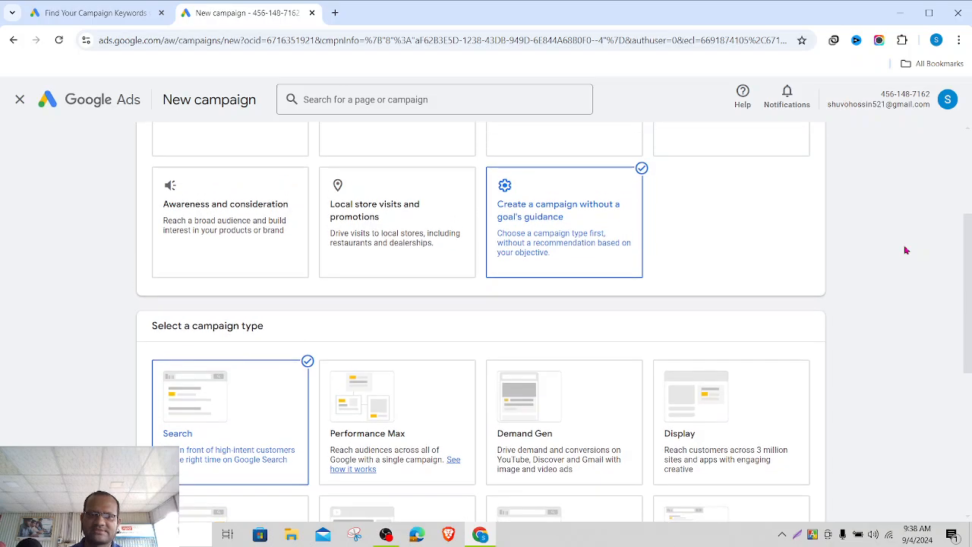
scroll(905, 250, down, 2)
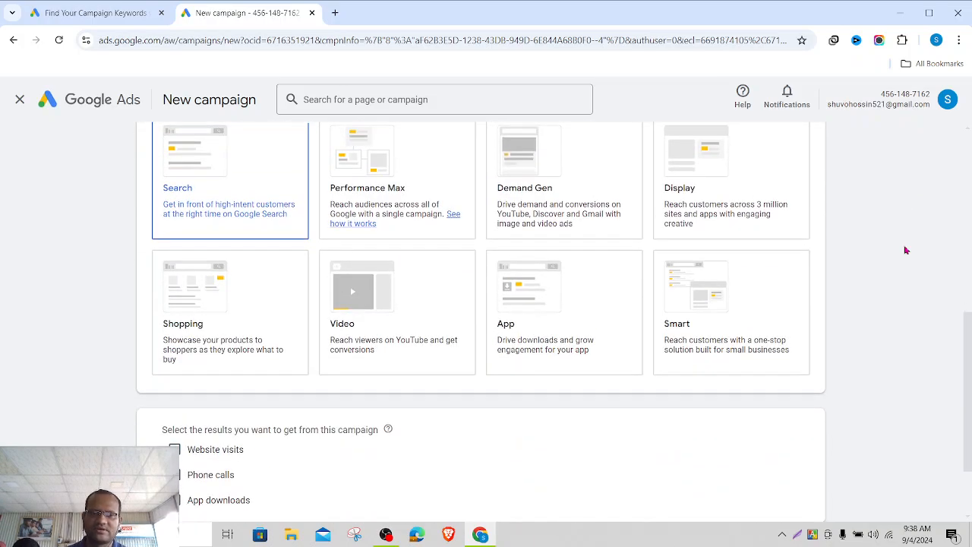
scroll(906, 250, down, 2)
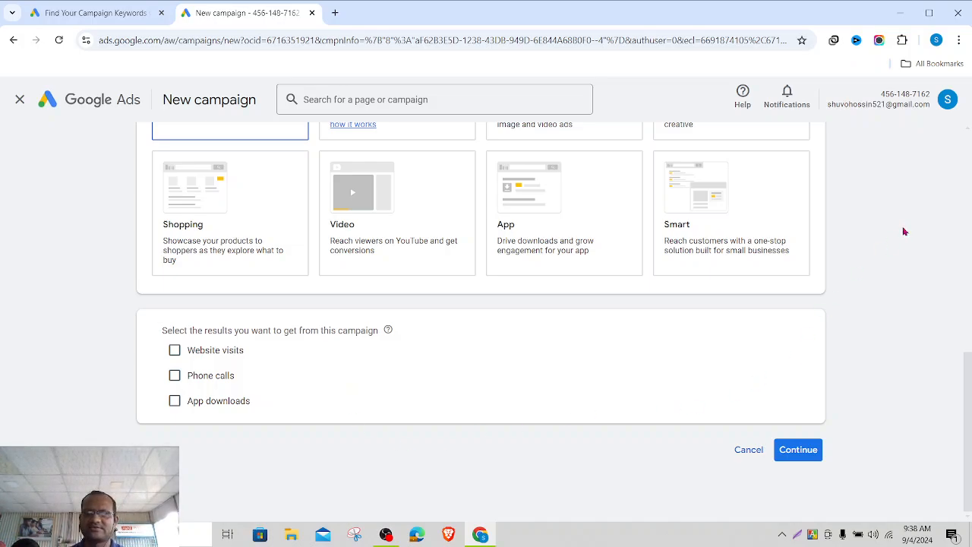
scroll(890, 244, up, 5)
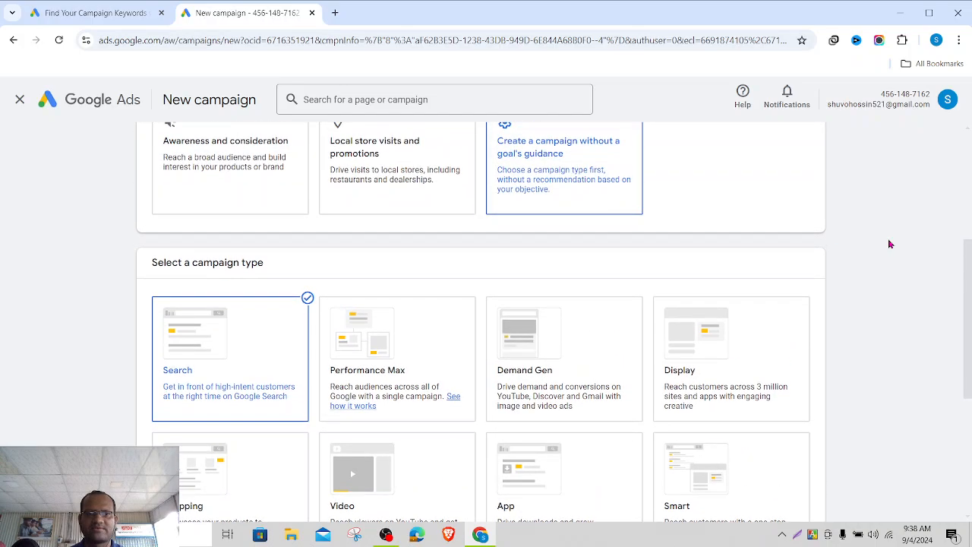
scroll(890, 244, down, 5)
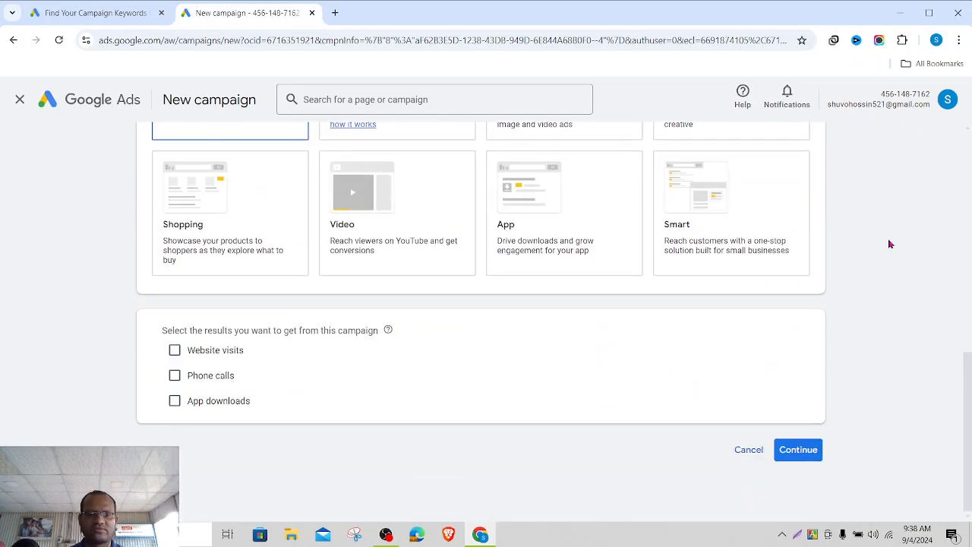
- Tick Website visits, enter ayatskills.com as the business website, and continue to the goals
click(176, 353)
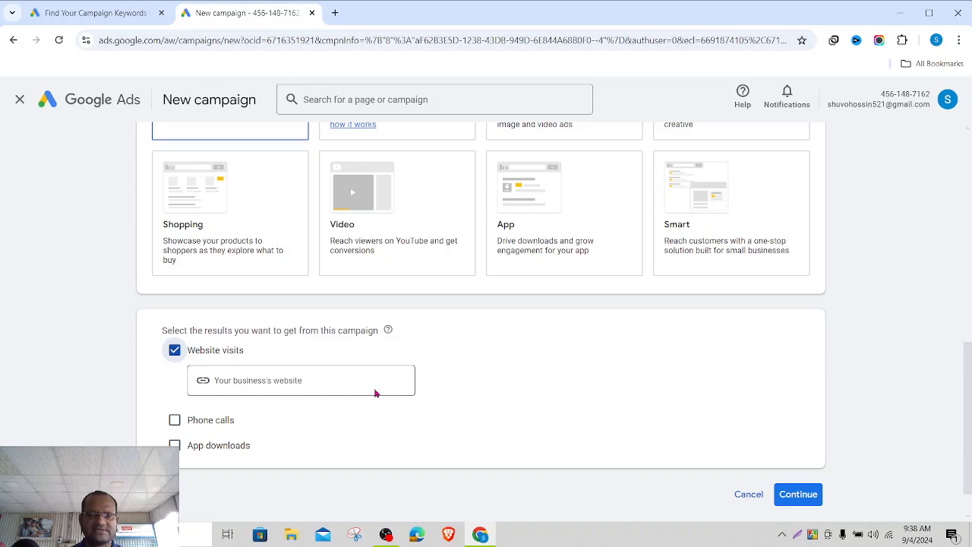
click(277, 379)
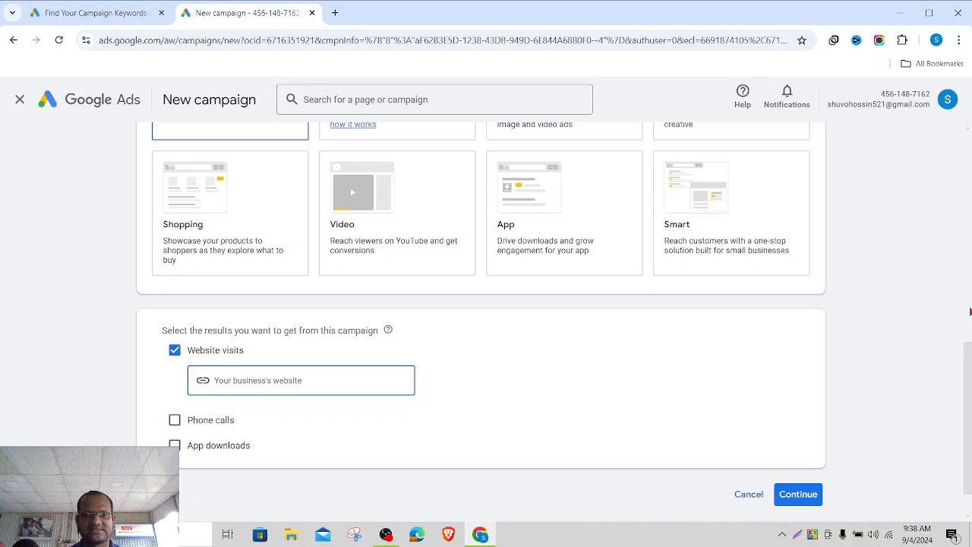
text(ayatski)
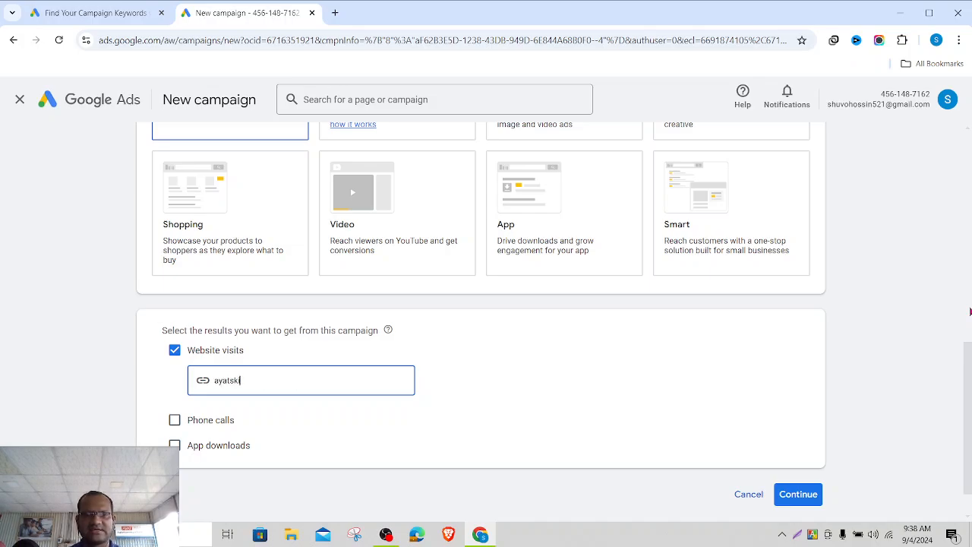
text(lls.com)
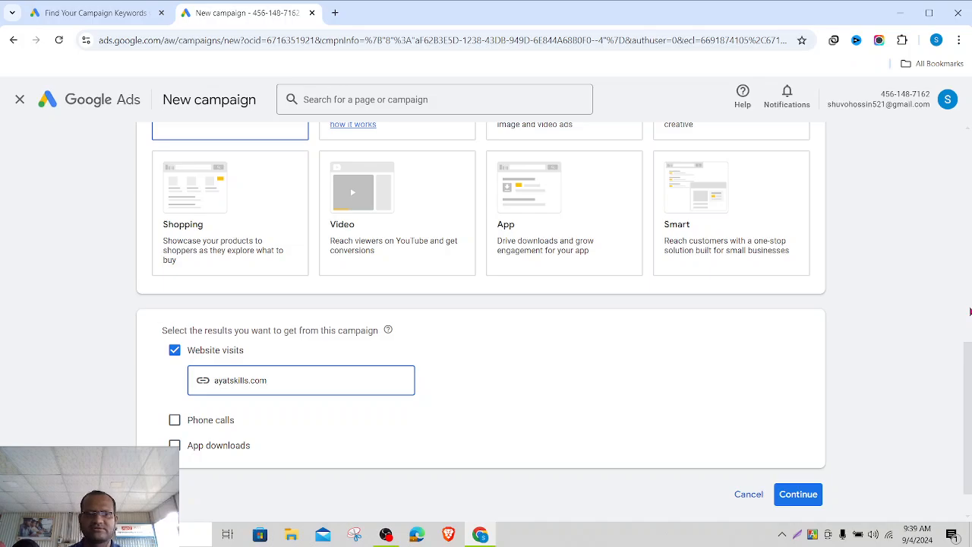
click(699, 364)
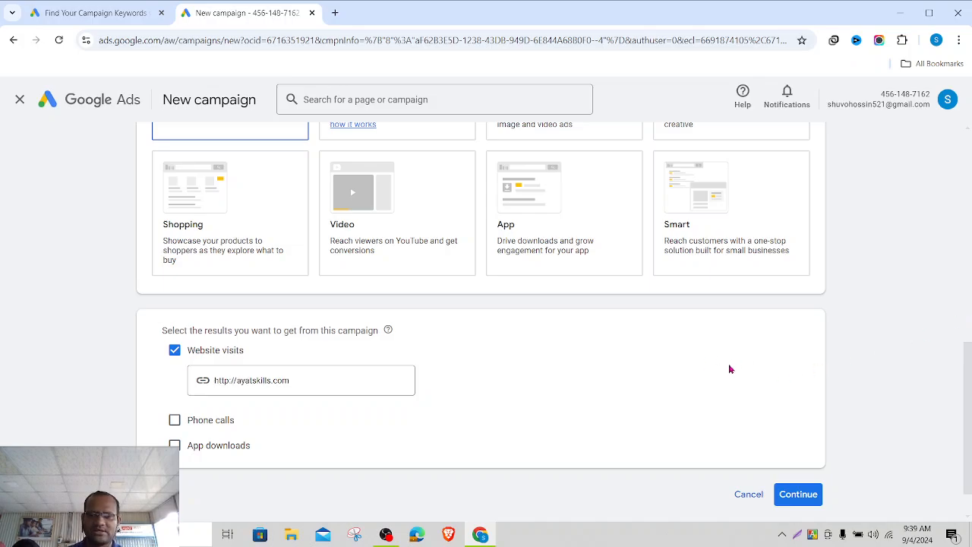
click(798, 495)
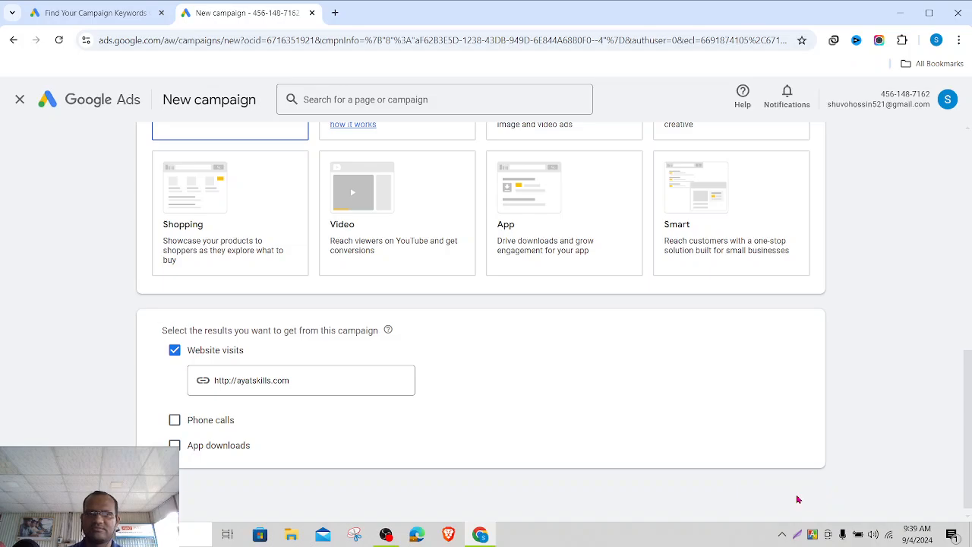
scroll(894, 395, down, 4)
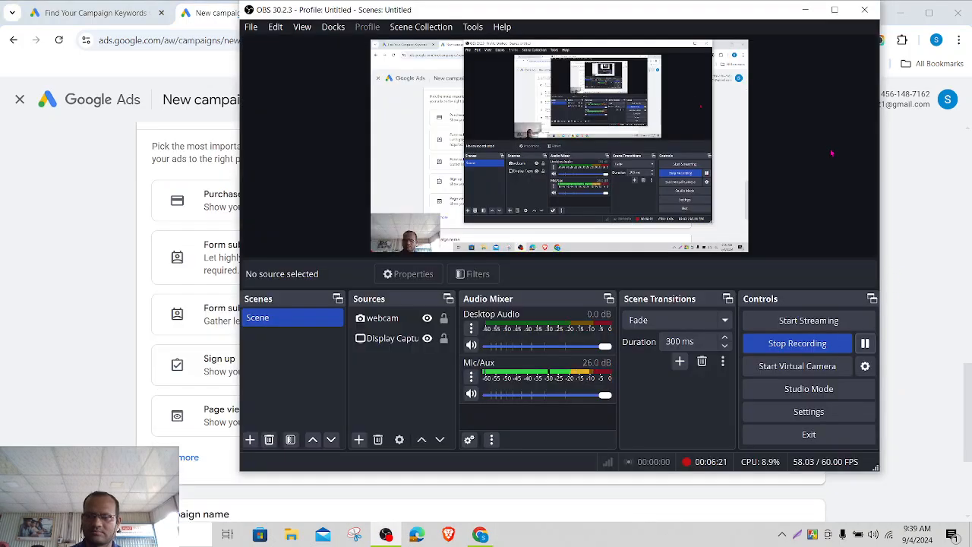
- Expand the full list of available conversion goals
click(806, 10)
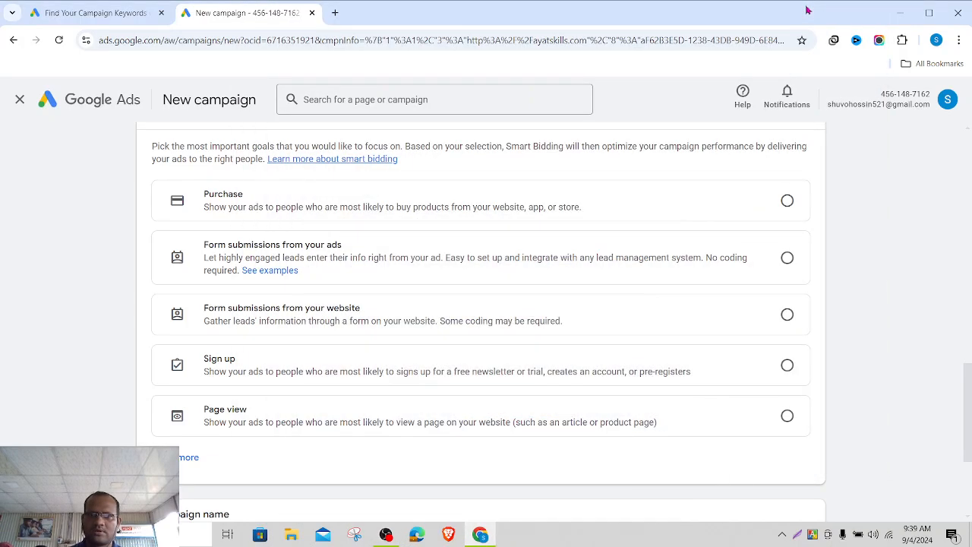
scroll(861, 218, up, 2)
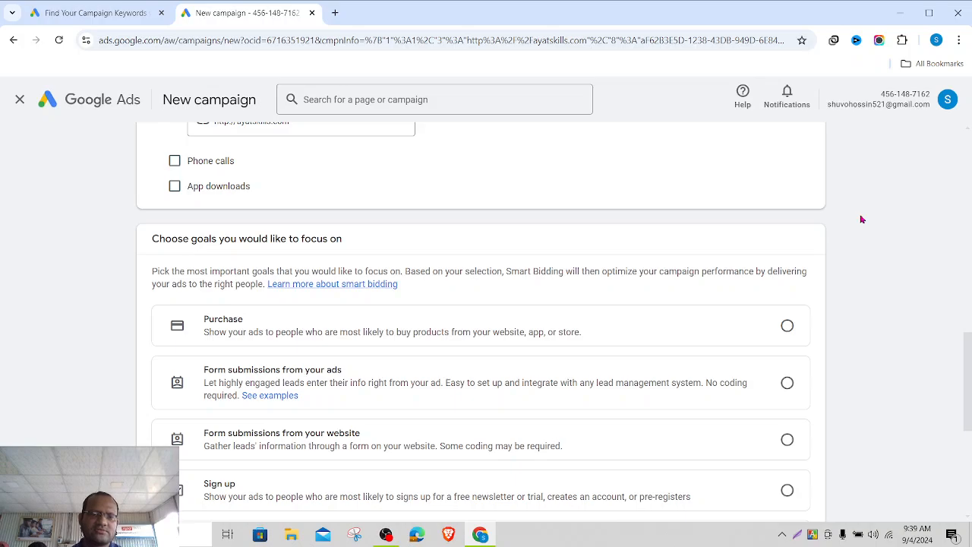
scroll(861, 219, down, 1)
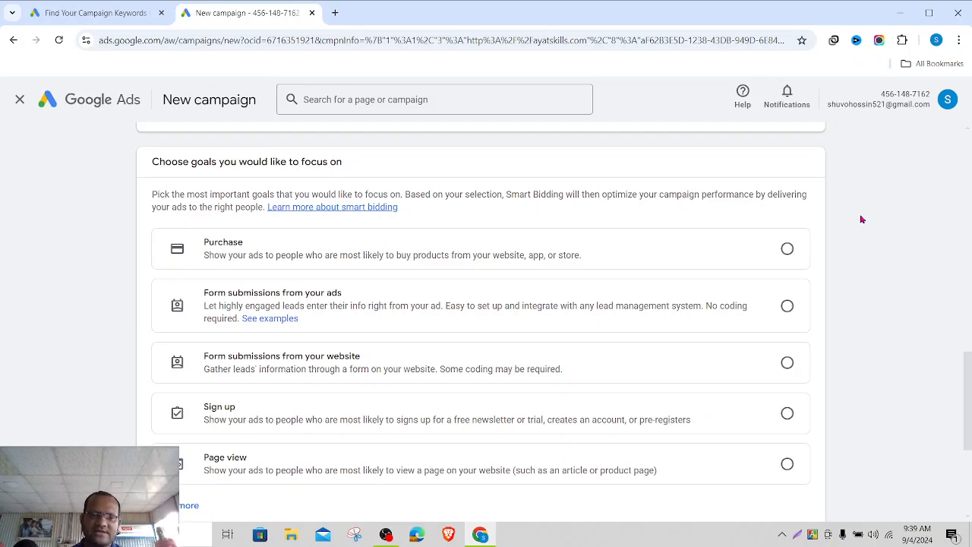
scroll(861, 220, down, 1)
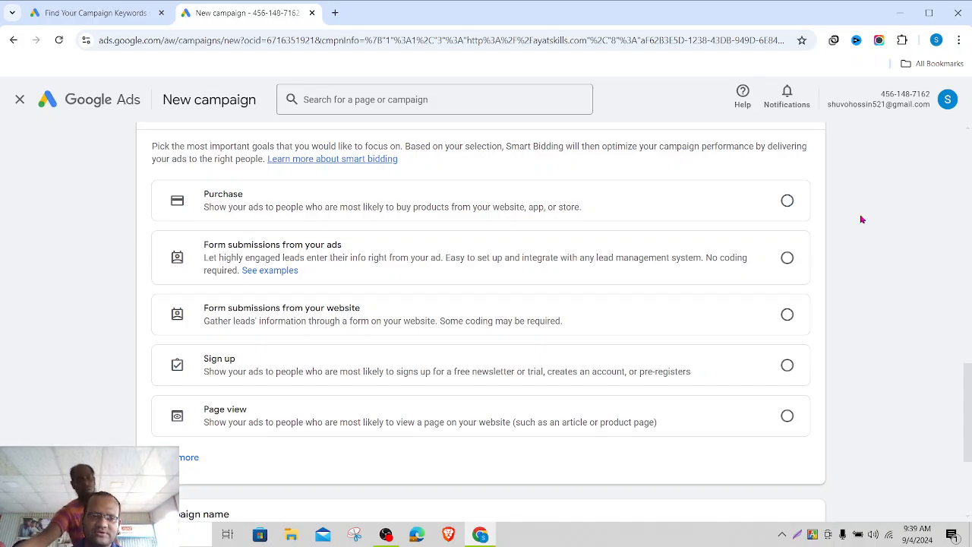
scroll(862, 219, down, 3)
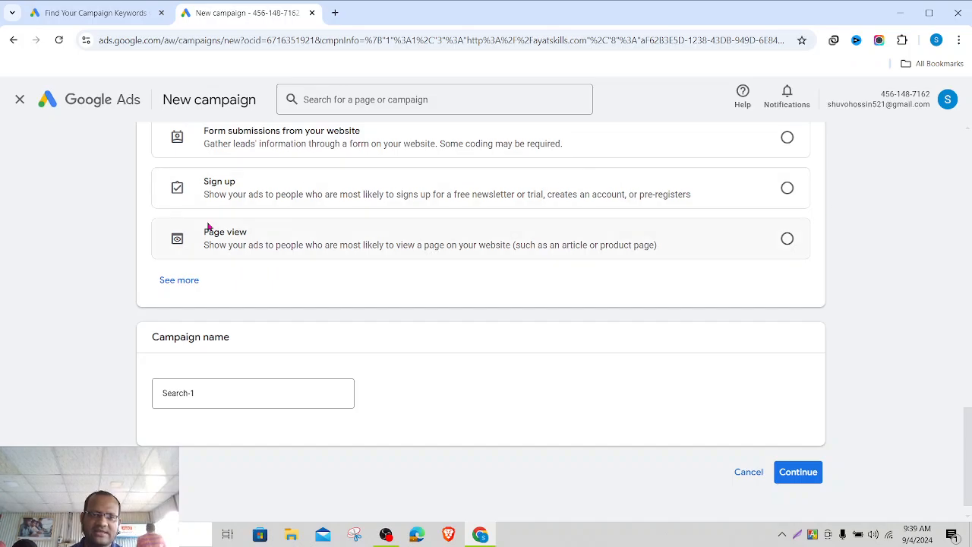
click(181, 280)
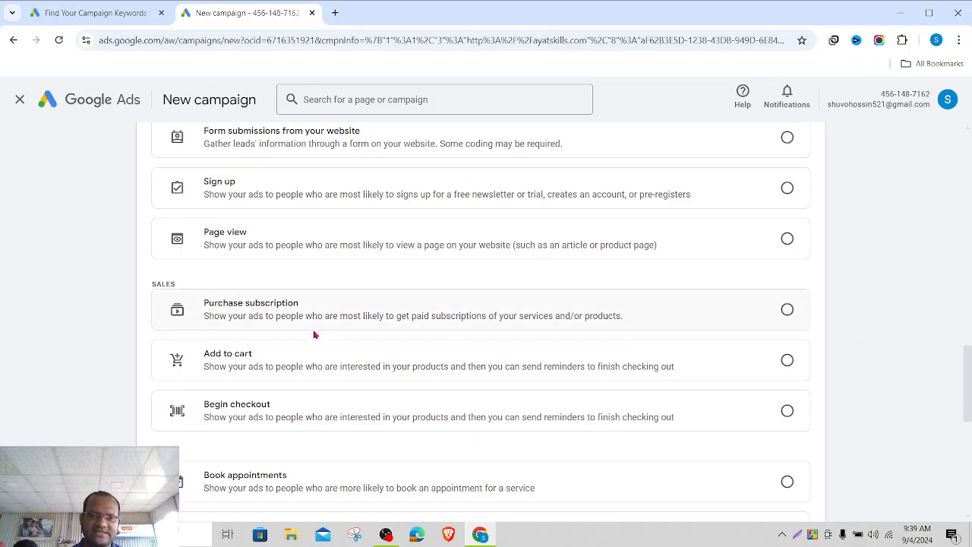
- Select Page view as the conversion goal the campaign focuses on
scroll(314, 358, down, 1)
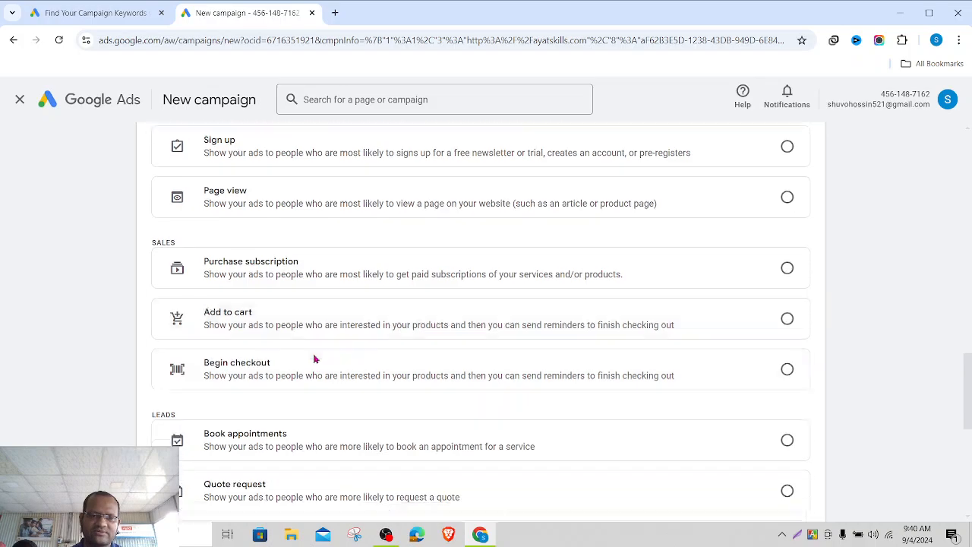
scroll(314, 359, down, 2)
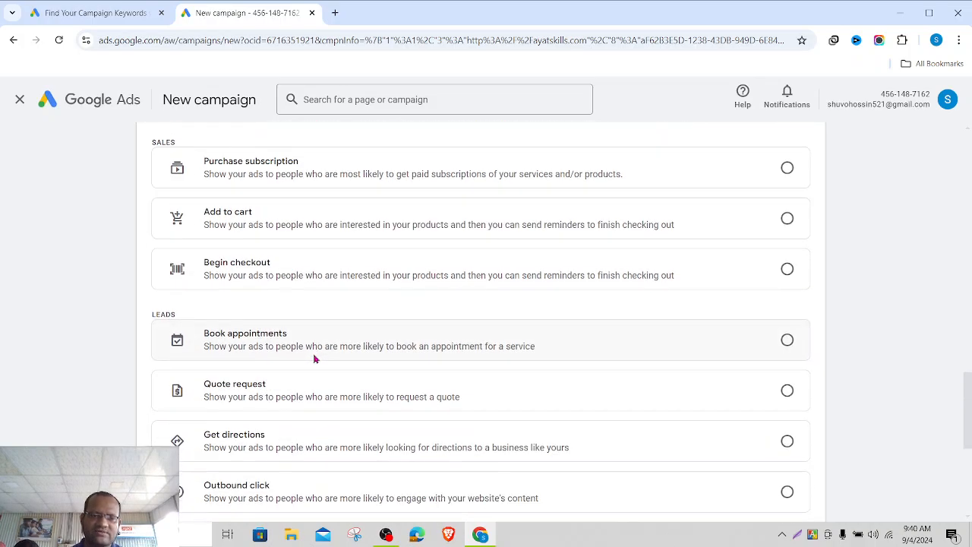
scroll(315, 358, down, 2)
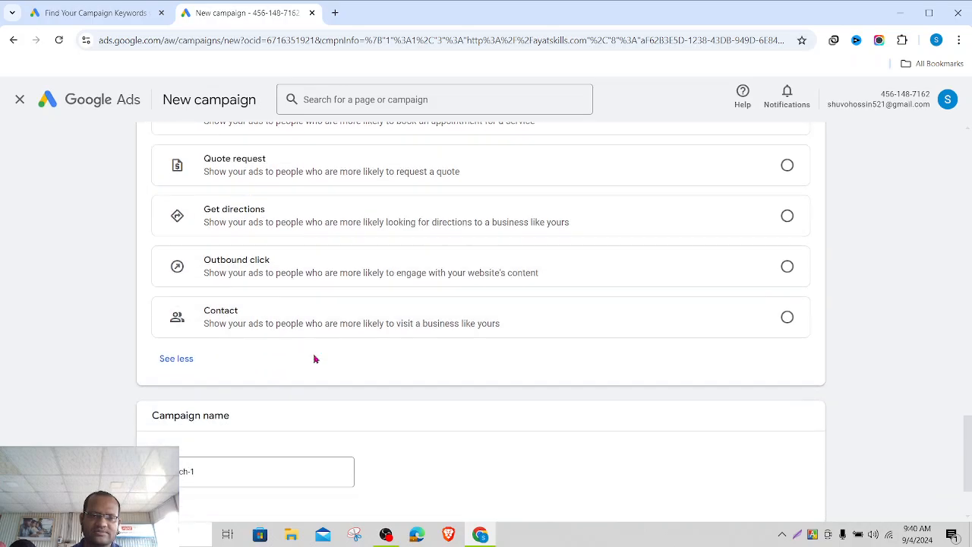
scroll(315, 359, up, 5)
scroll(315, 359, up, 5)
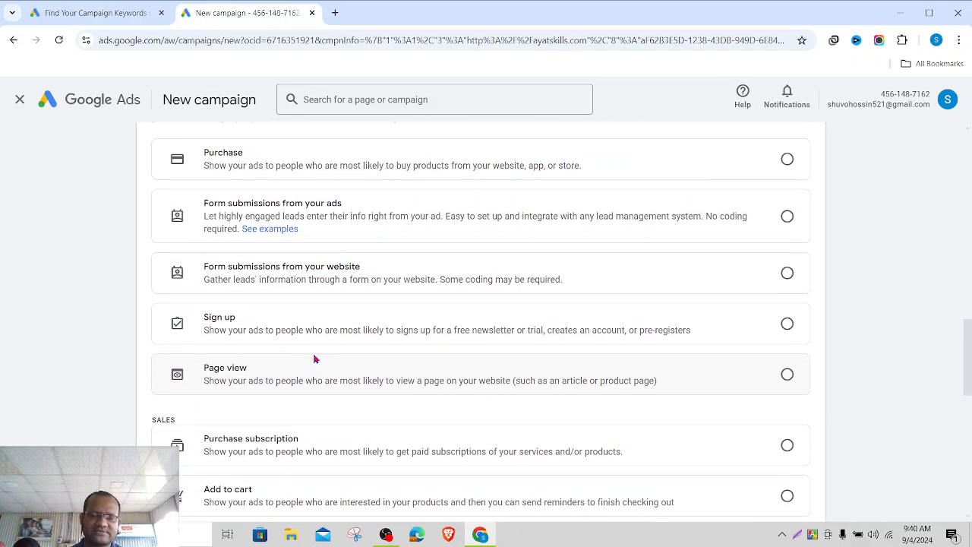
scroll(315, 359, down, 1)
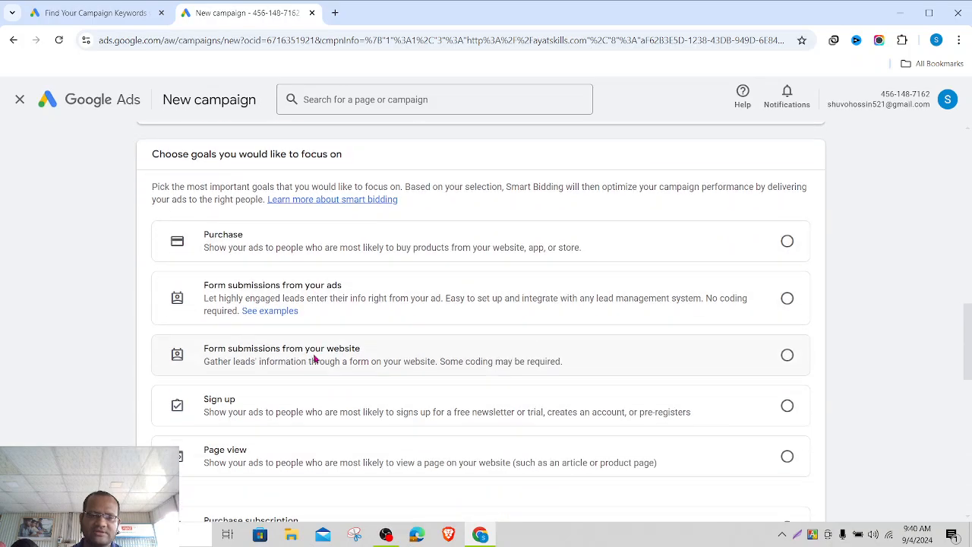
click(783, 463)
scroll(922, 416, down, 2)
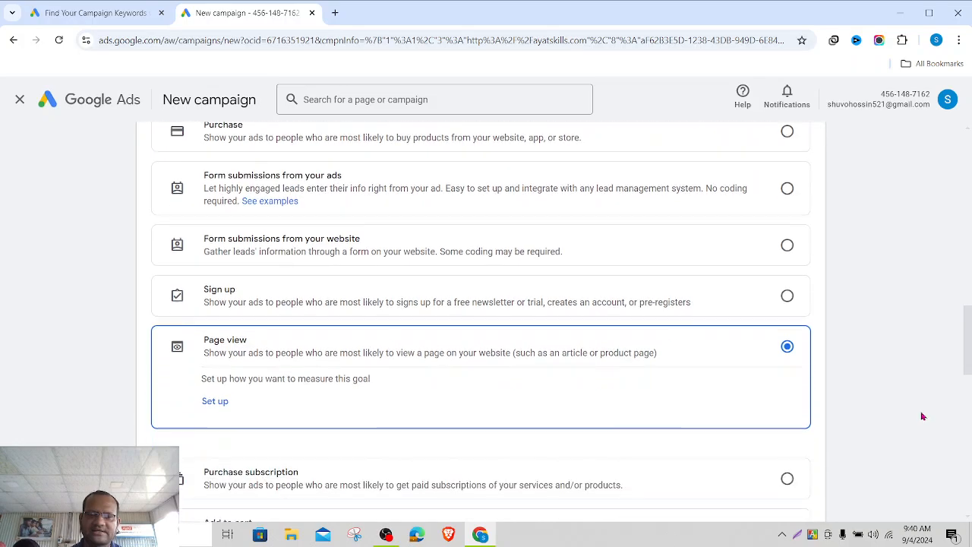
scroll(923, 416, down, 1)
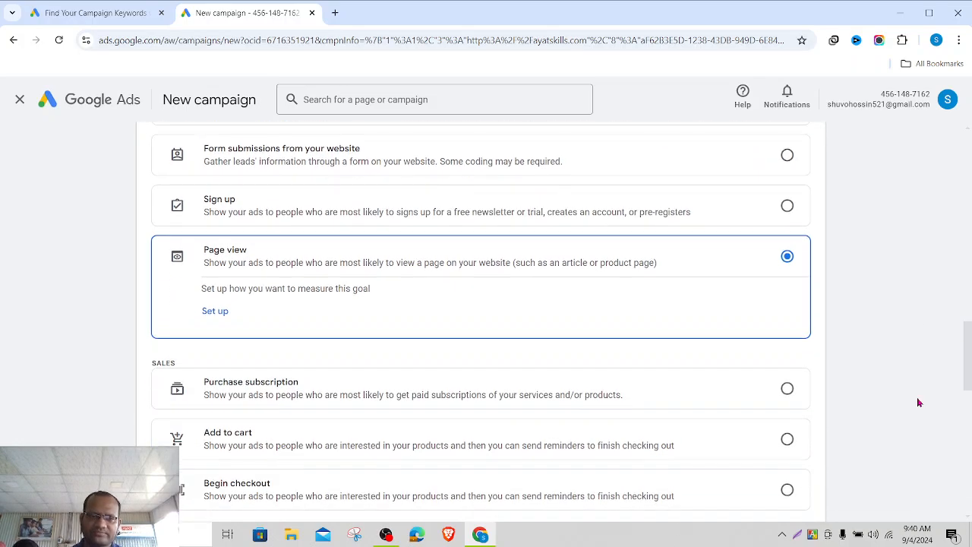
scroll(920, 402, down, 8)
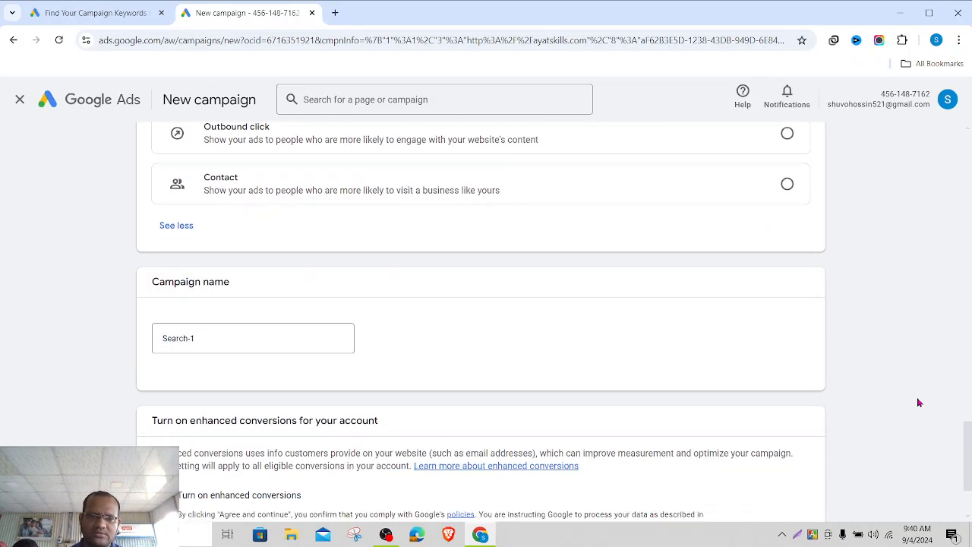
scroll(919, 403, down, 2)
scroll(919, 403, up, 2)
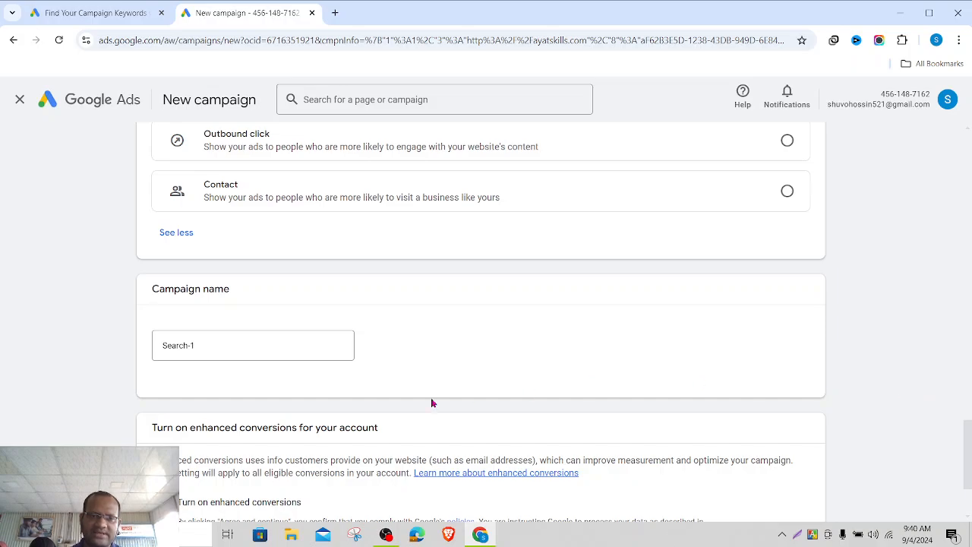
scroll(303, 362, up, 1)
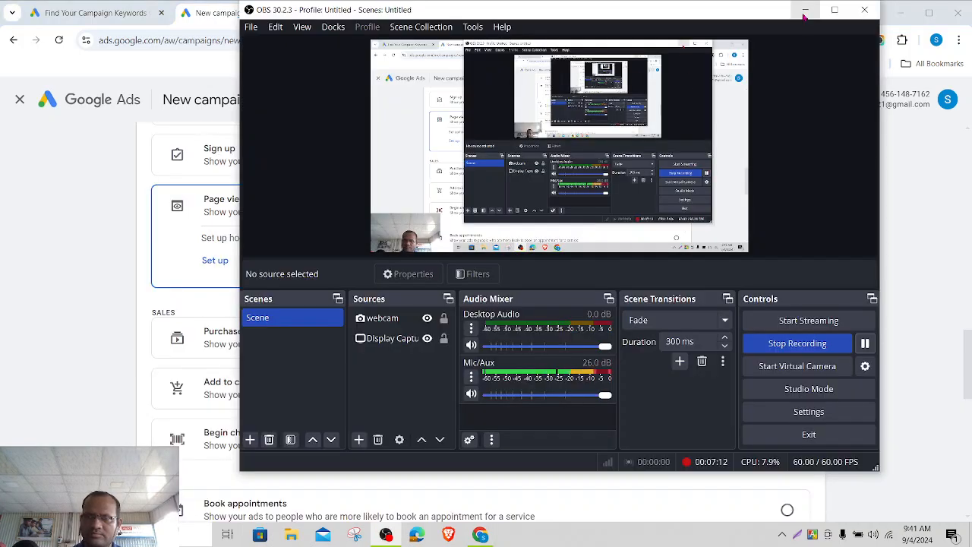
click(803, 14)
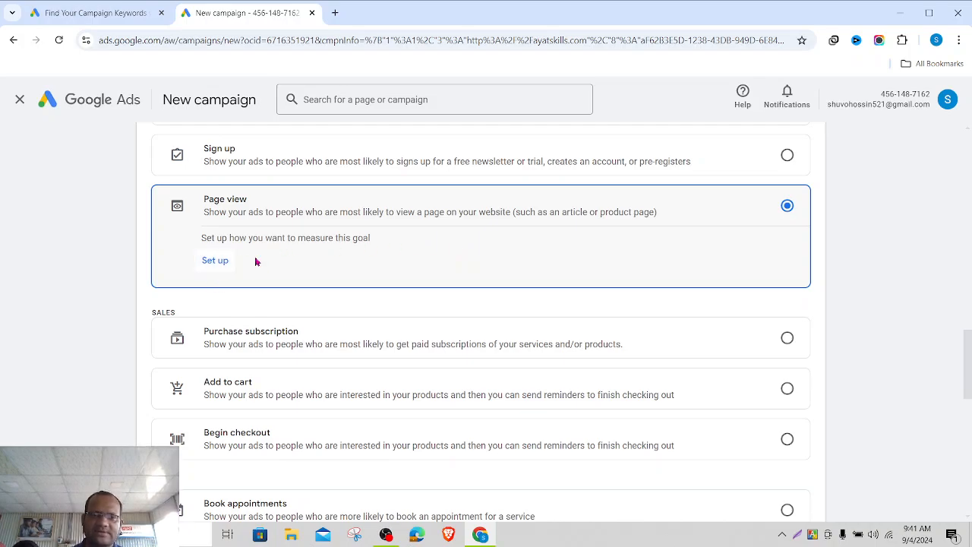
click(214, 266)
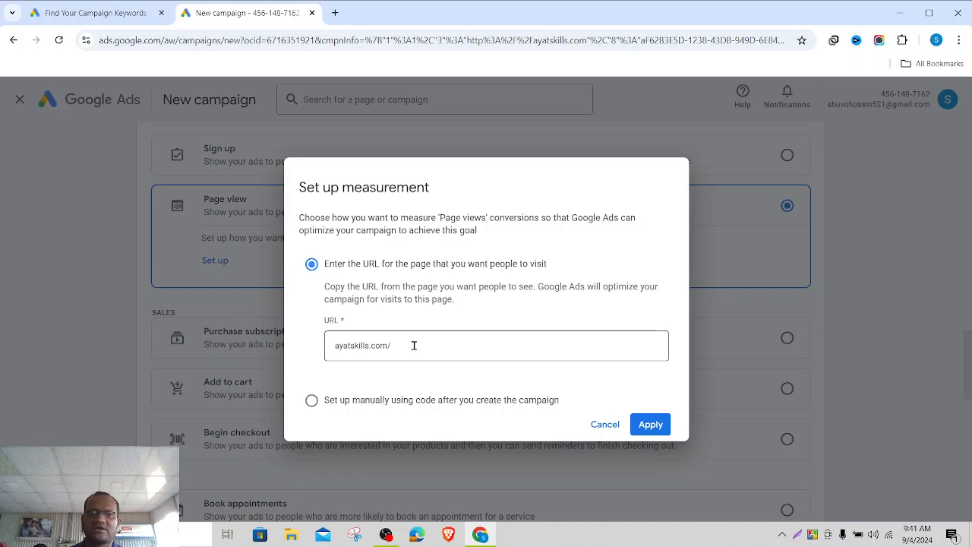
click(455, 349)
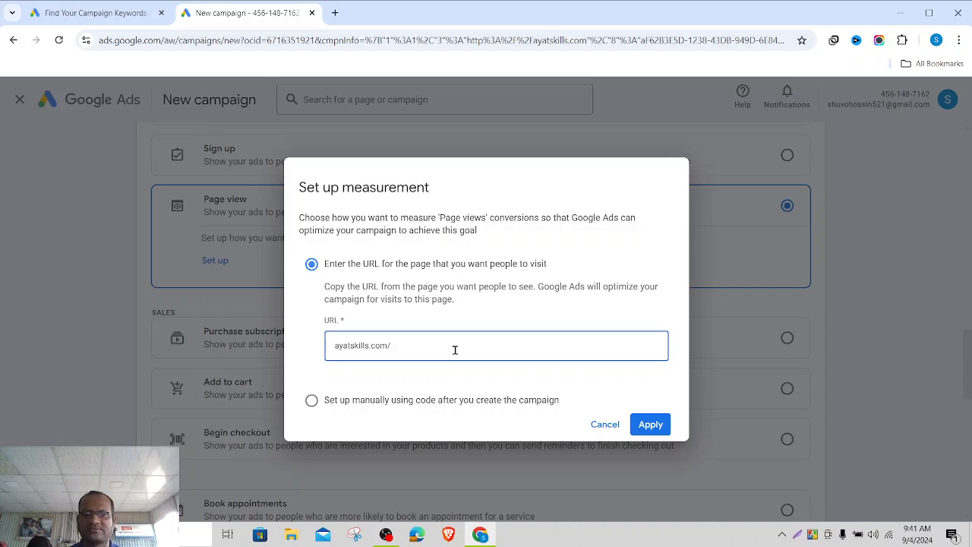
text(shop)
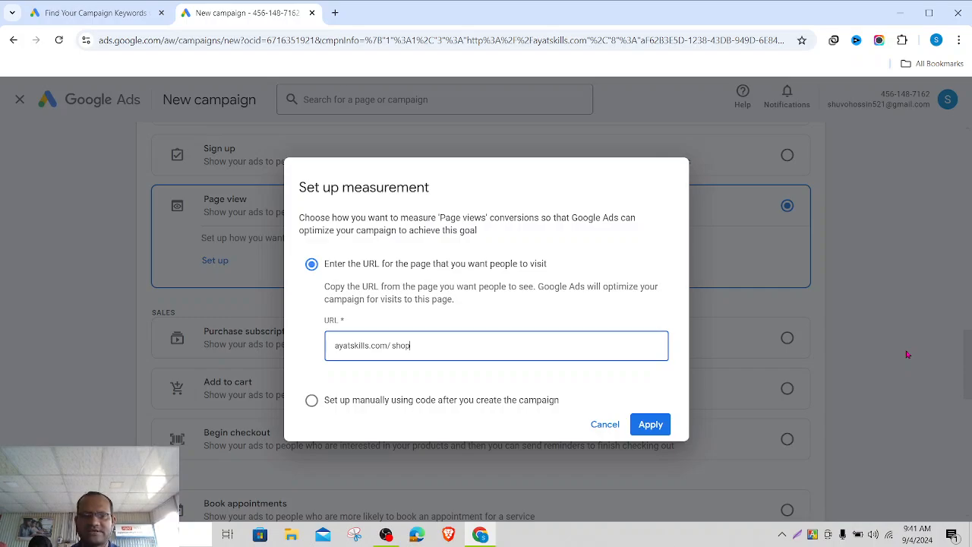
key(BackSpace)
key(BackSpace)
key(BackSpace)
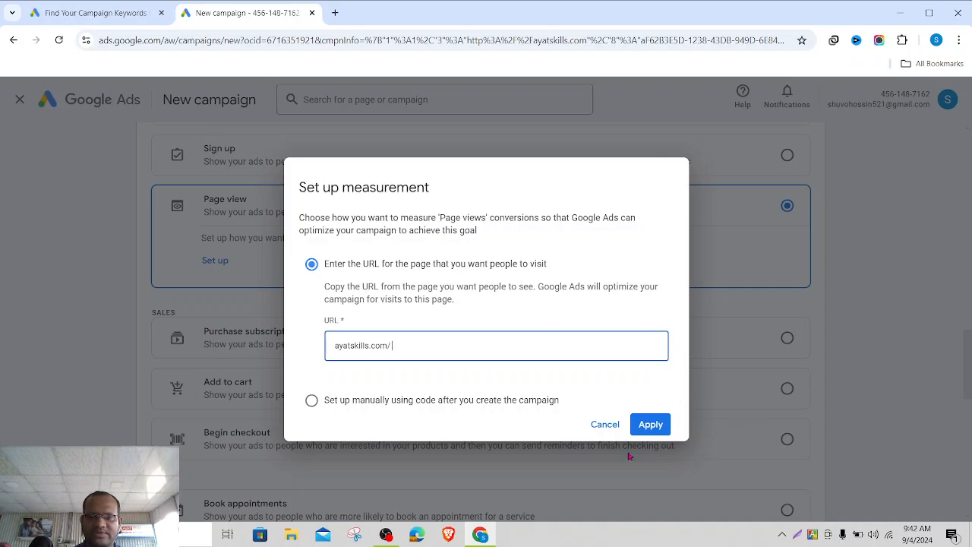
click(605, 427)
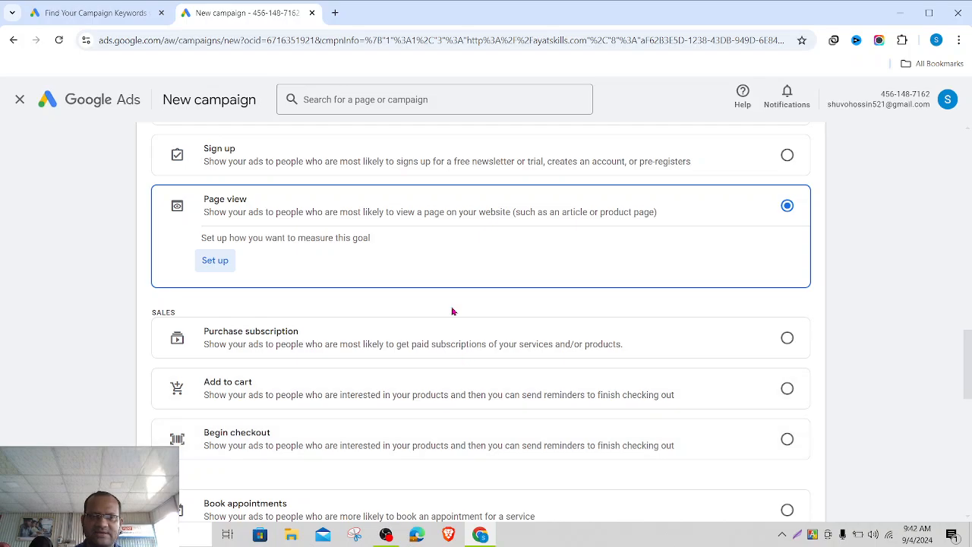
- Replace the campaign name Search-1 with 'Google Search Ad 01'
scroll(451, 312, down, 8)
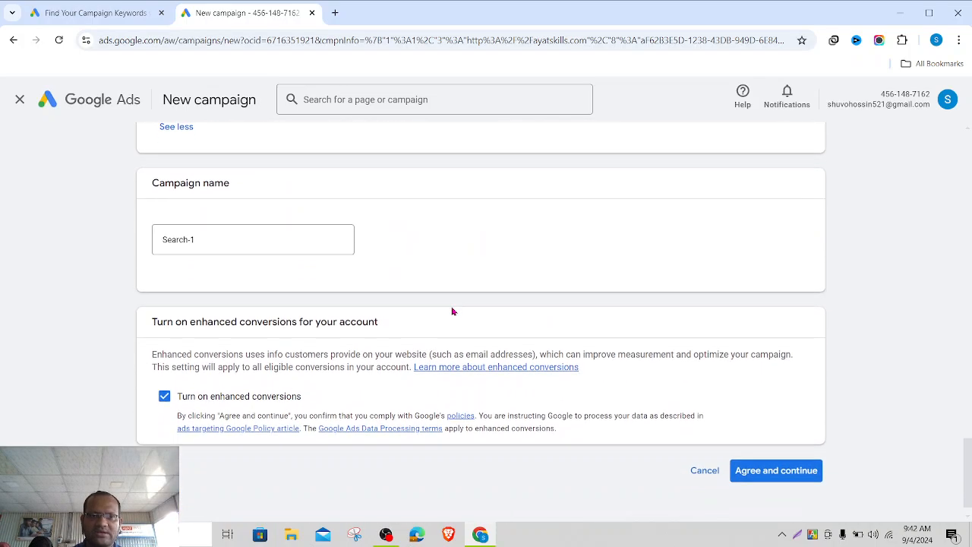
scroll(452, 312, up, 2)
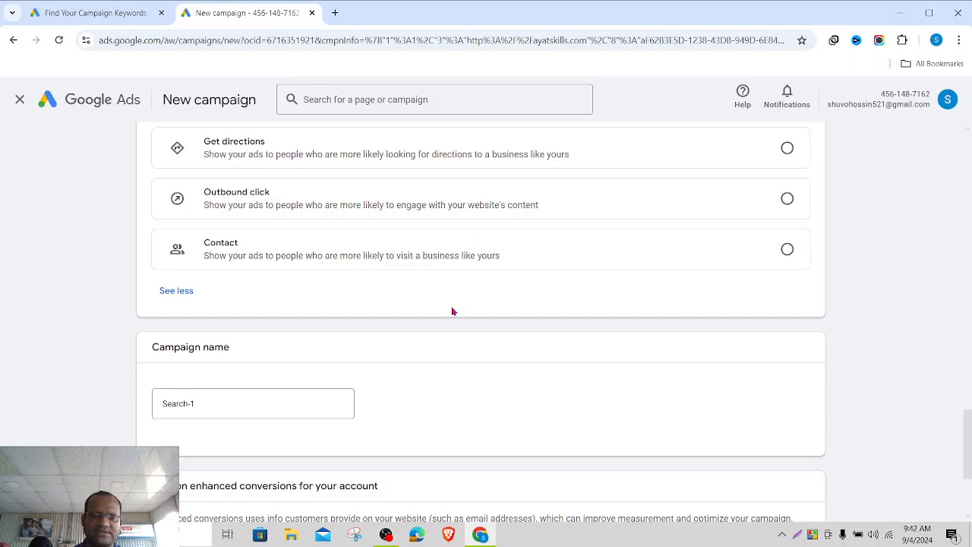
scroll(452, 312, down, 1)
click(236, 318)
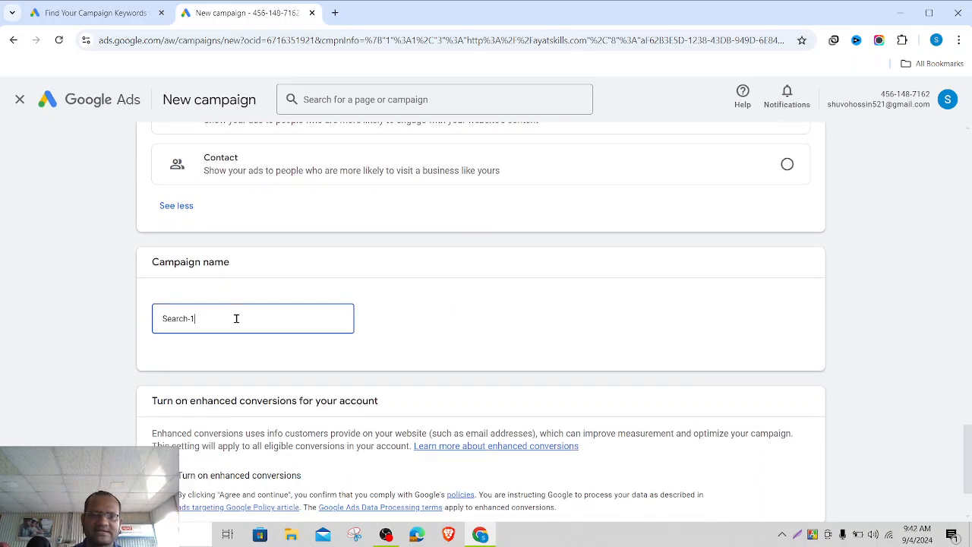
key(BackSpace)
key(BackSpace)
key(BackSpace)
key(BackSpace)
key(BackSpace)
key(BackSpace)
key(BackSpace)
key(BackSpace)
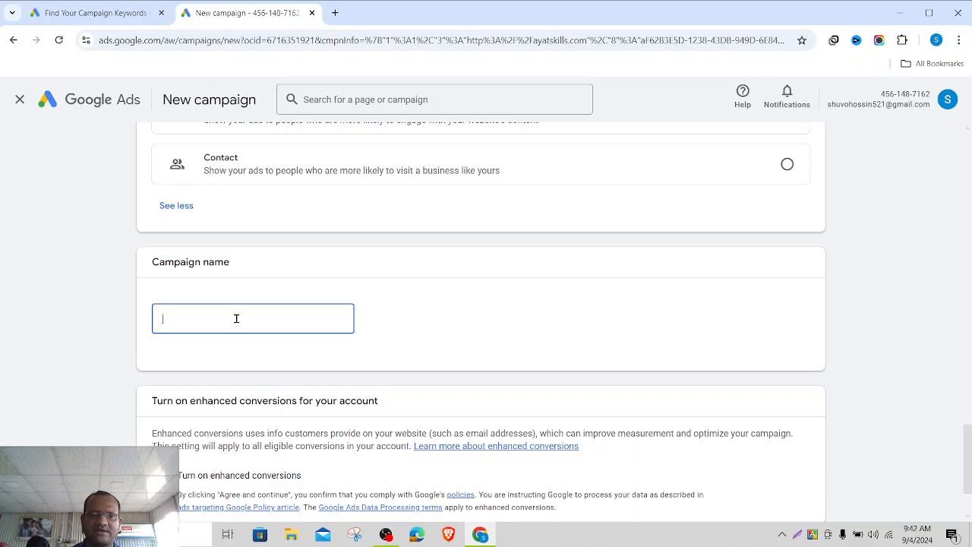
text(Goog)
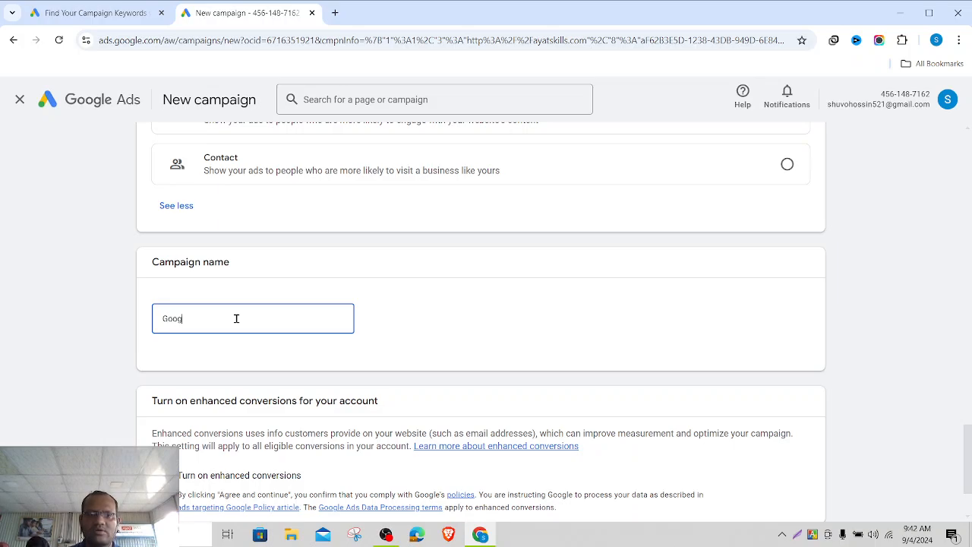
text(le Sear)
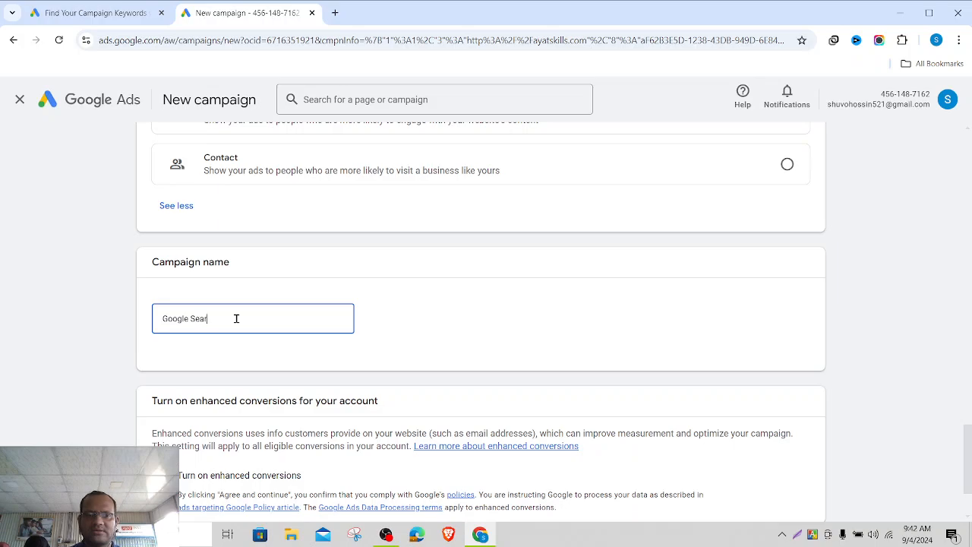
text(ch Ad 01)
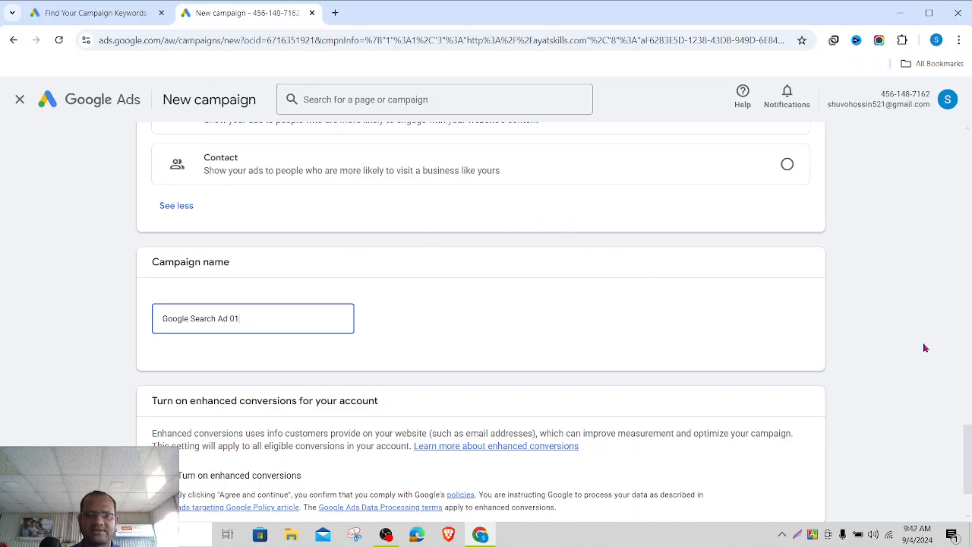
click(821, 357)
scroll(821, 358, down, 2)
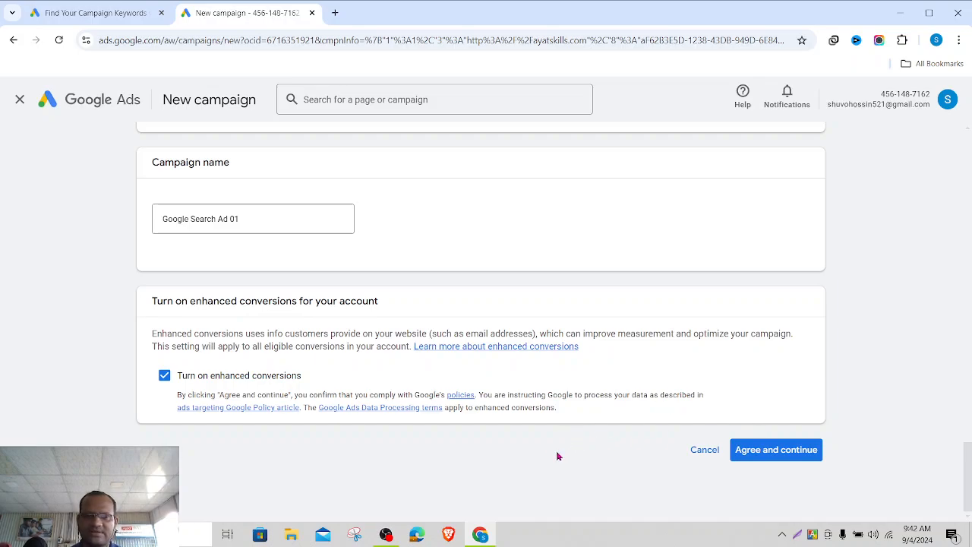
- Agree to turn on enhanced conversions for the account
click(794, 454)
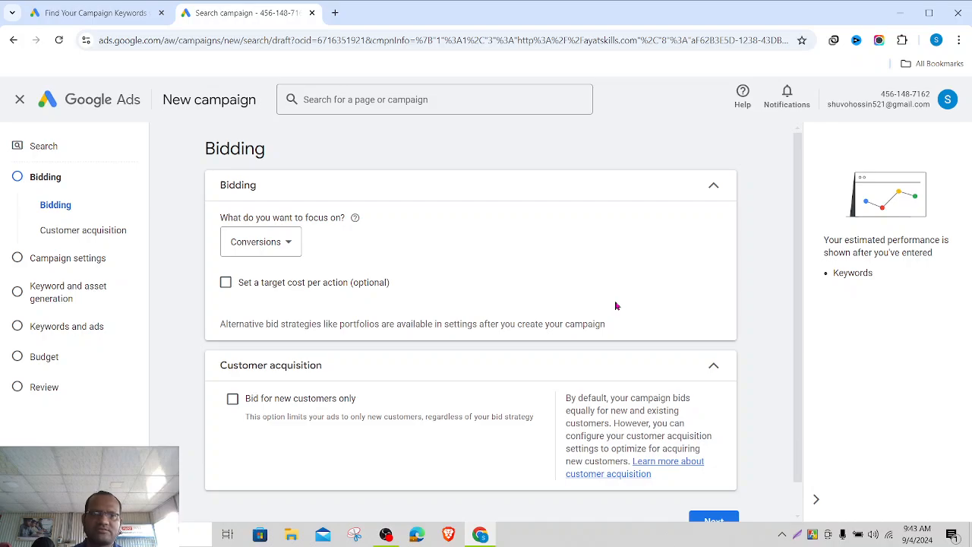
scroll(617, 305, down, 1)
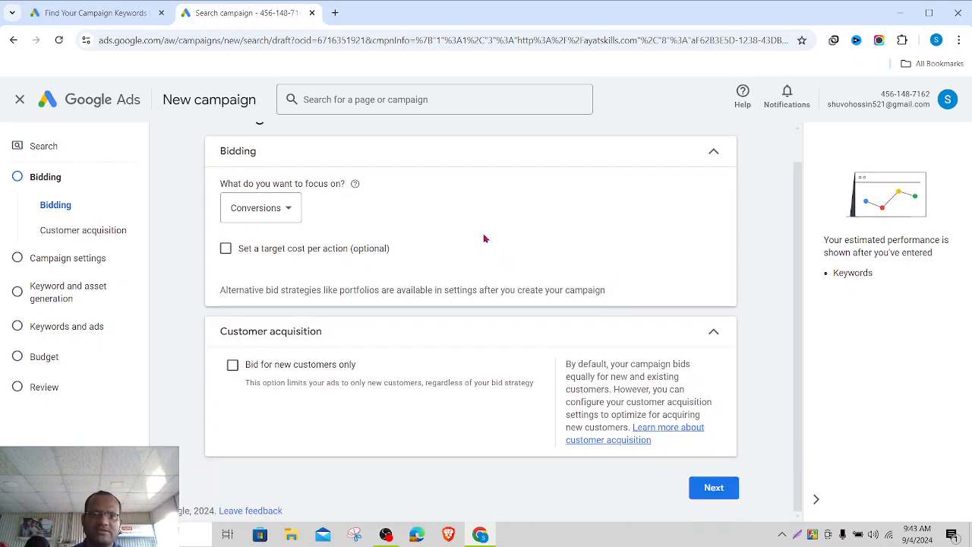
scroll(484, 239, up, 1)
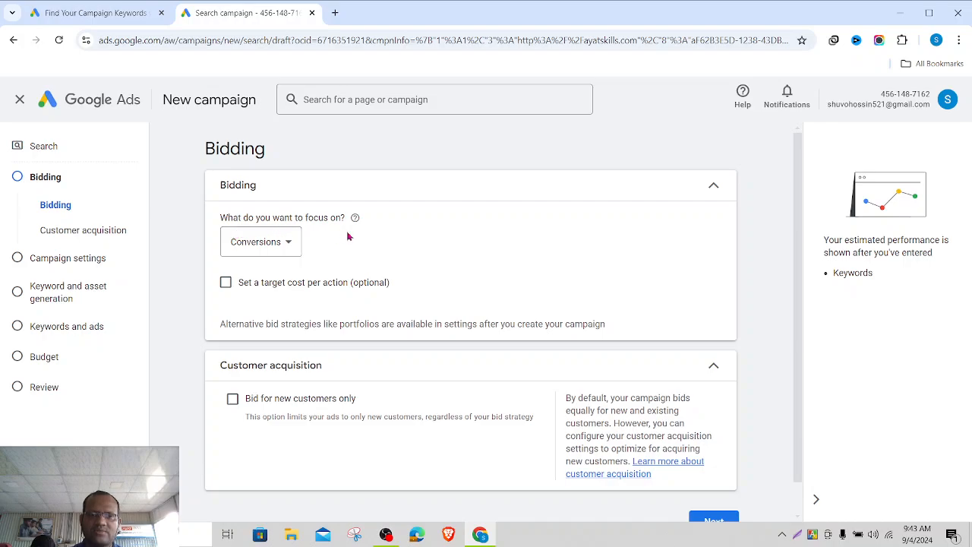
scroll(351, 247, down, 1)
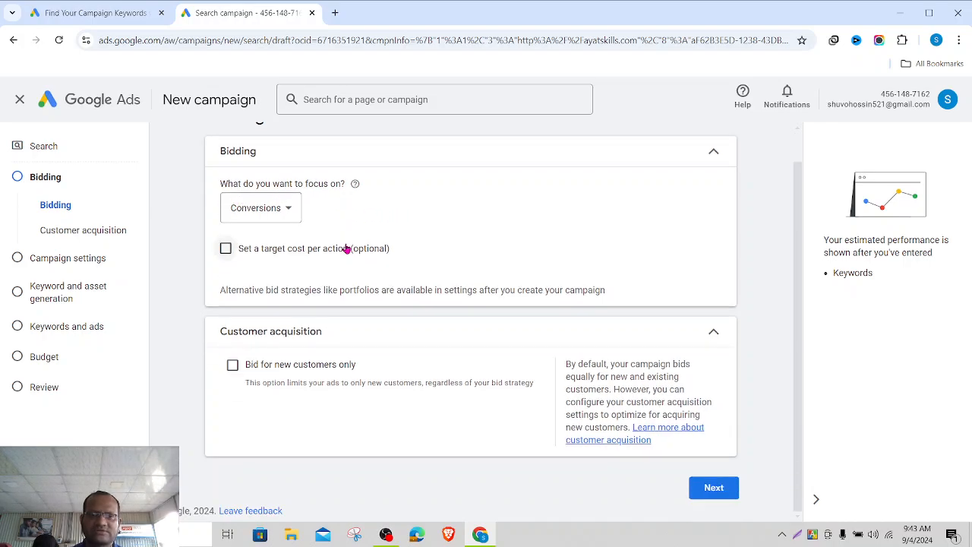
- Keep Conversions as the bidding focus with a $0.01 target cost per action
click(287, 210)
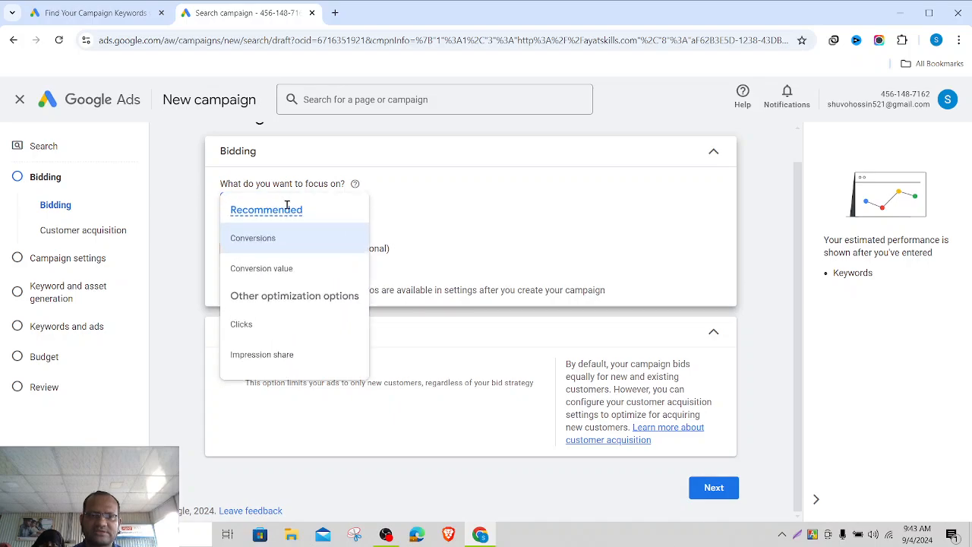
mouse_move(289, 209)
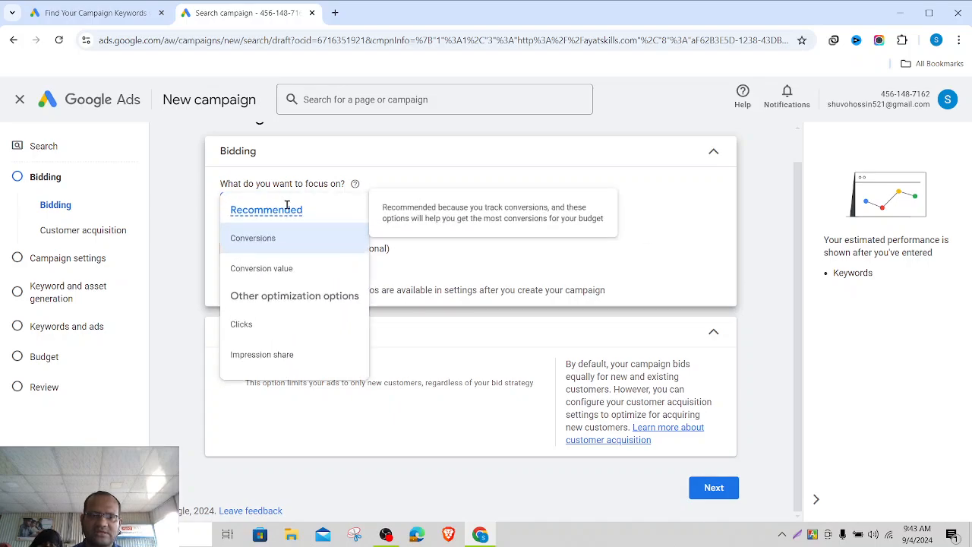
click(629, 265)
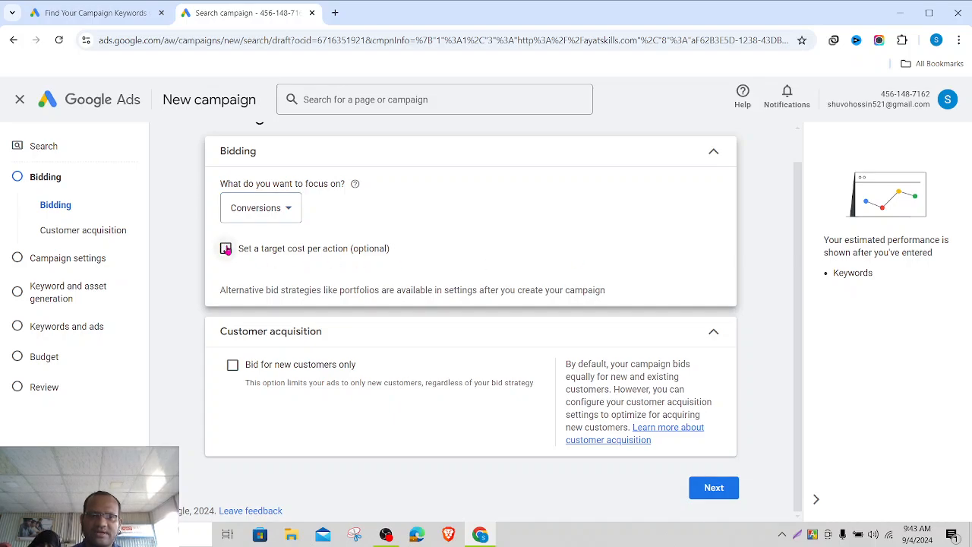
click(226, 249)
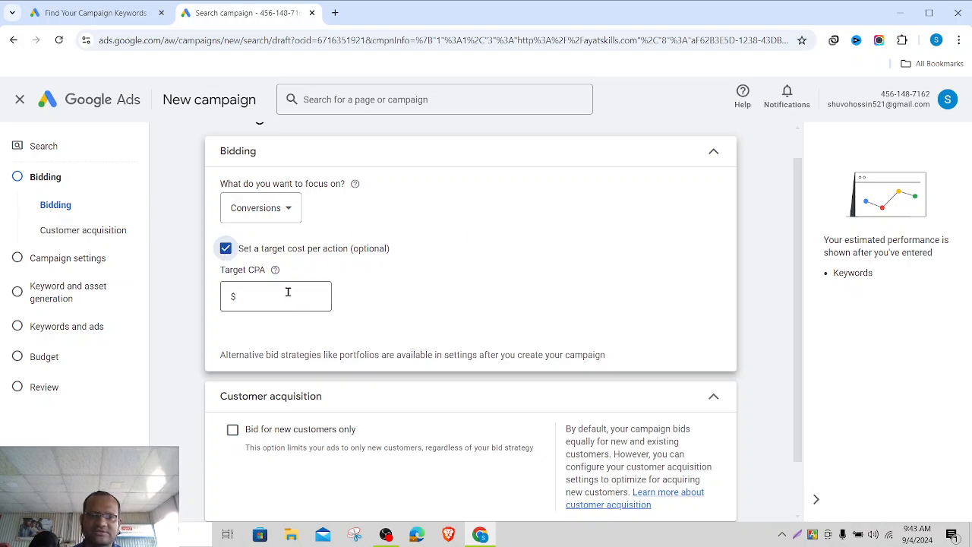
click(263, 294)
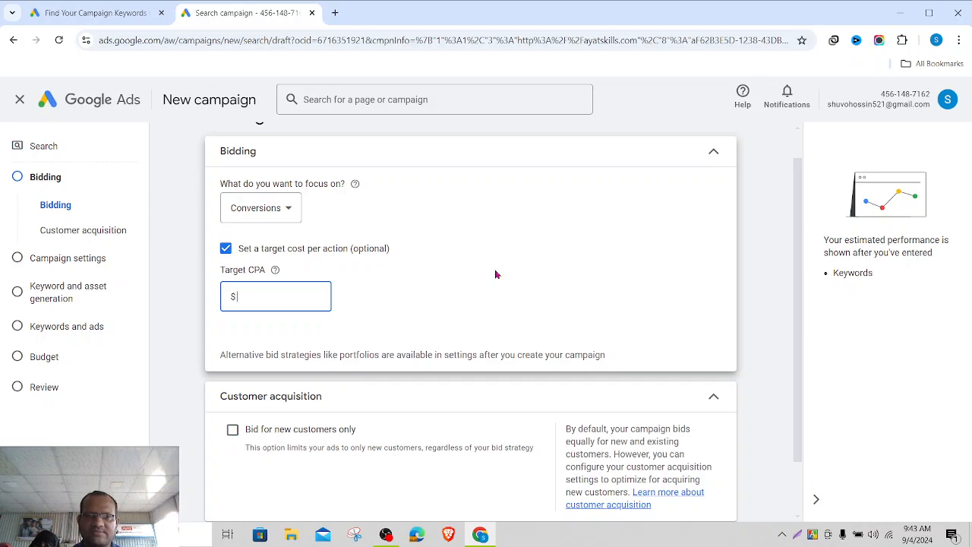
text(0.0)
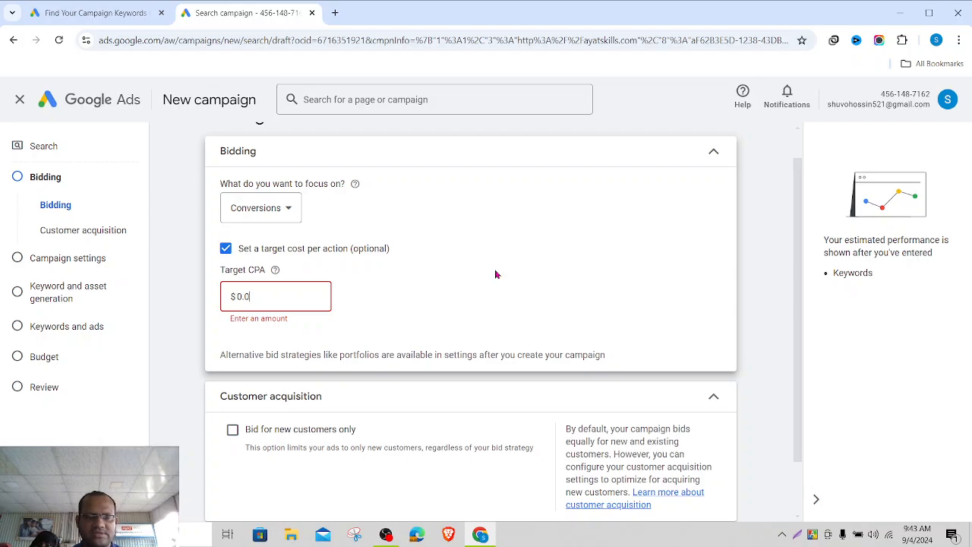
text(1)
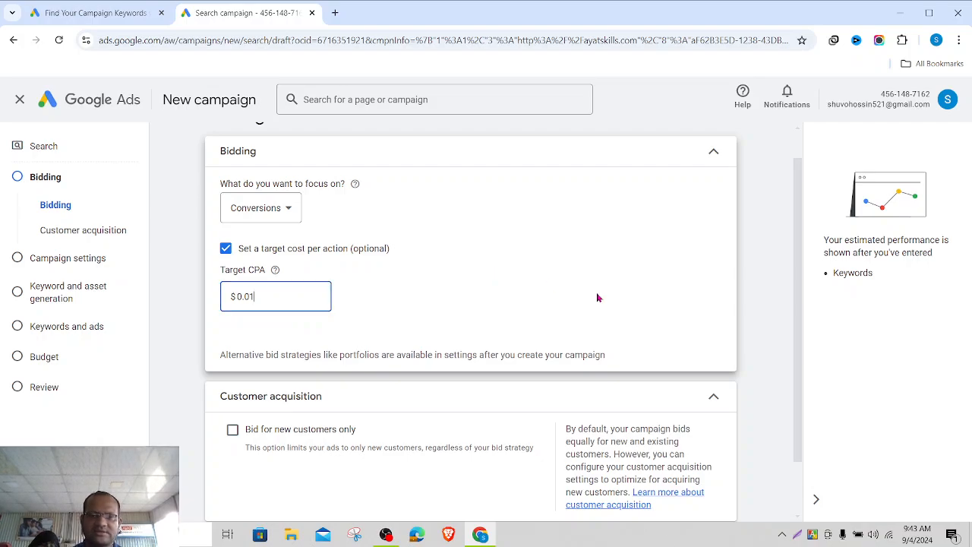
click(598, 297)
- Leave new-customers-only bidding off and continue to the campaign settings step
scroll(598, 297, down, 1)
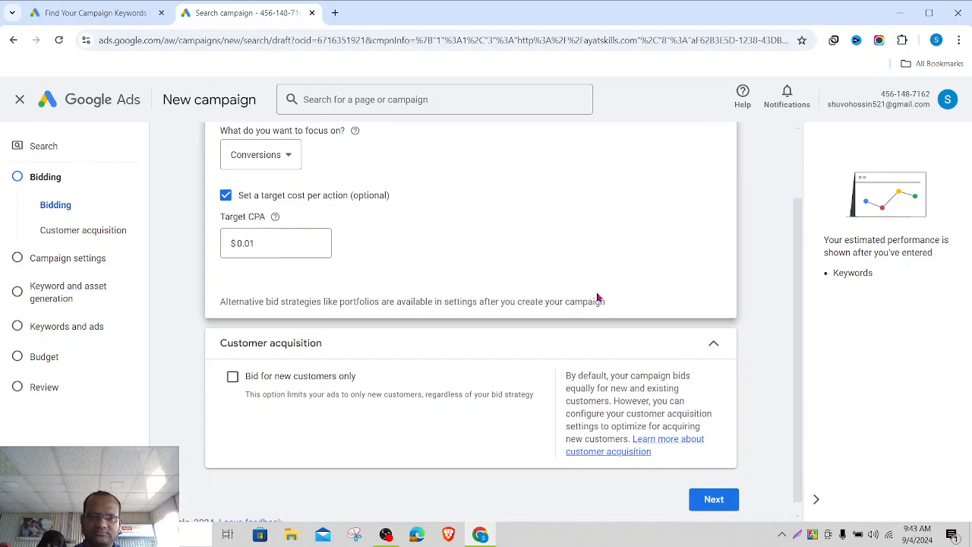
click(232, 377)
scroll(435, 364, down, 1)
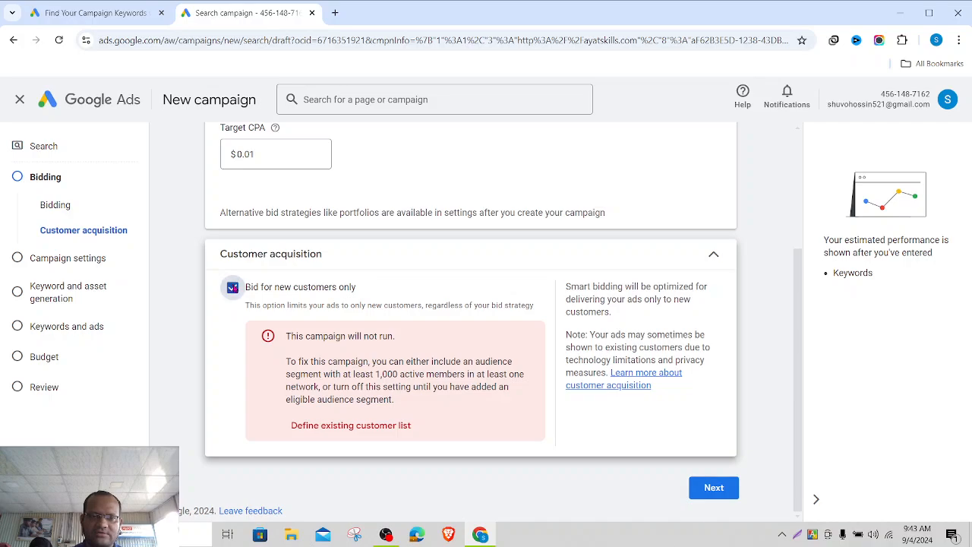
click(234, 288)
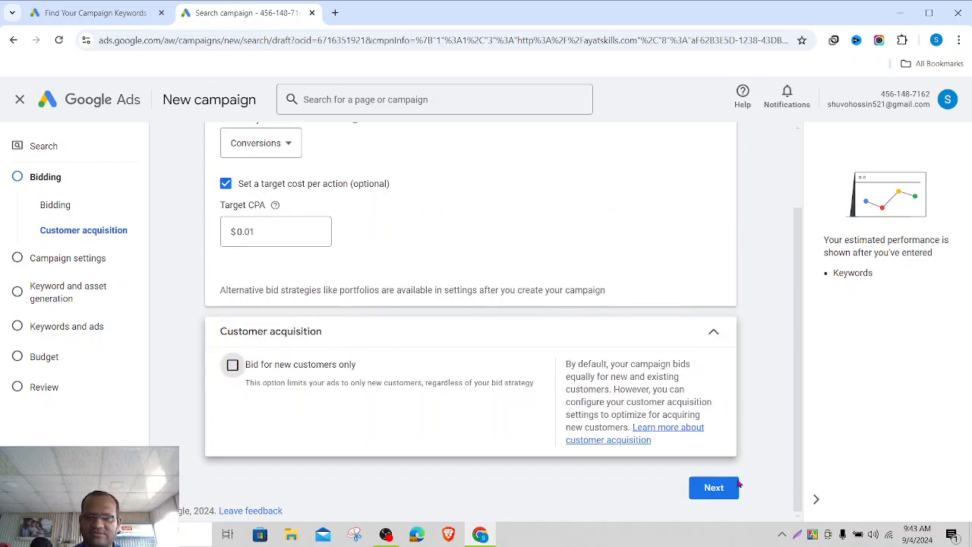
click(714, 488)
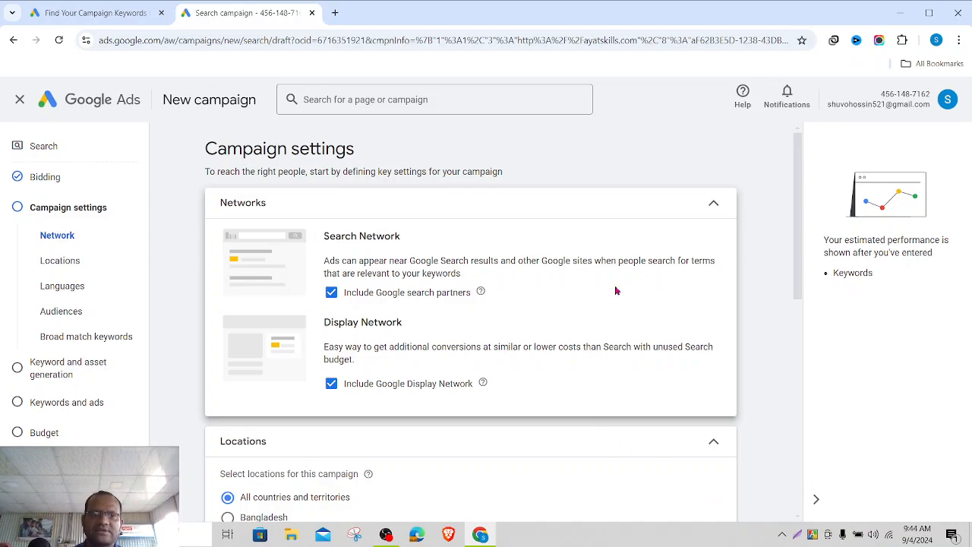
- Target Dhaka Division, Bangladesh as the campaign location through another-location search for 'dhaka'
scroll(616, 291, down, 1)
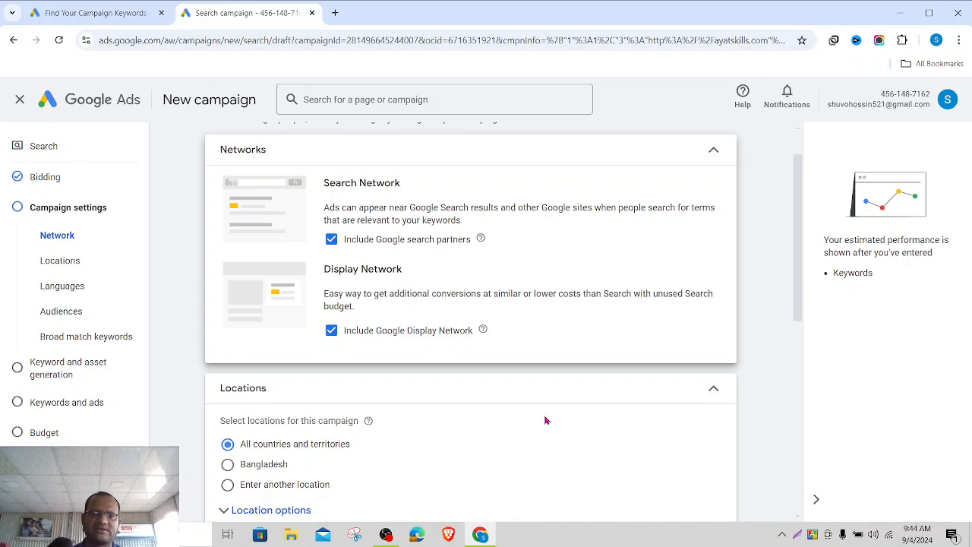
scroll(544, 420, down, 1)
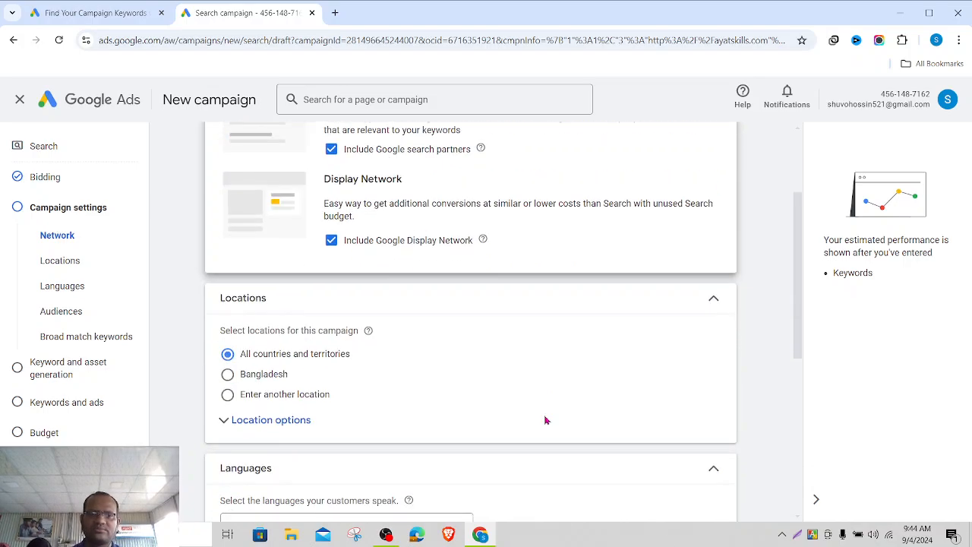
scroll(544, 420, up, 1)
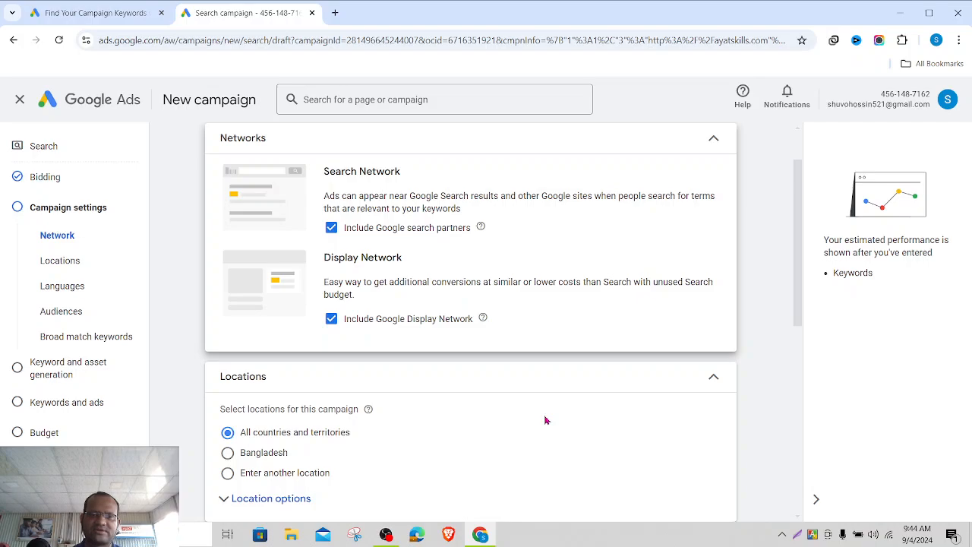
scroll(545, 420, down, 2)
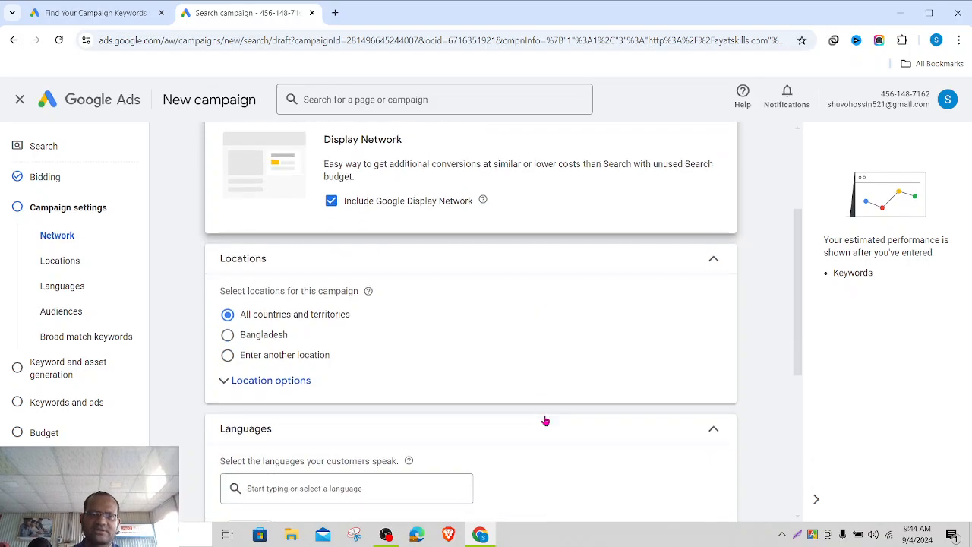
click(256, 380)
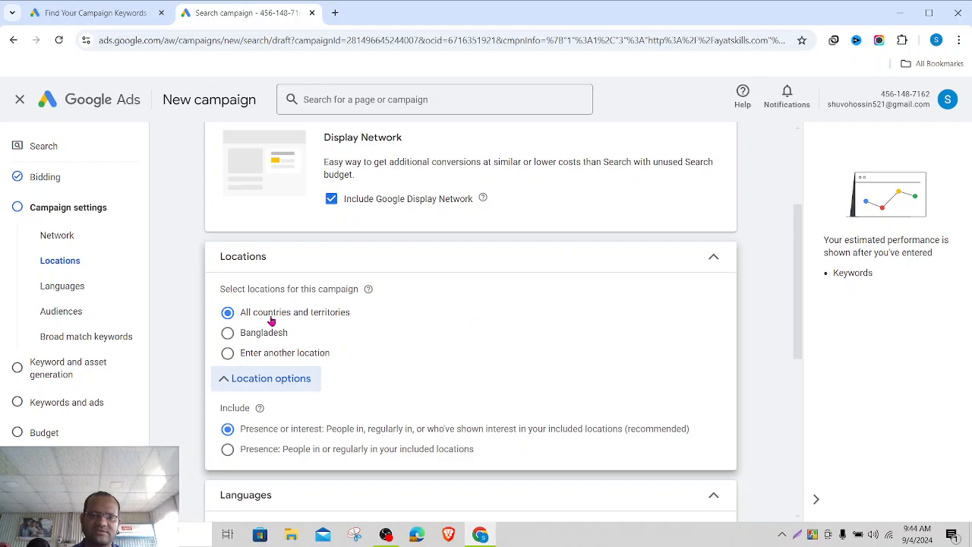
click(229, 336)
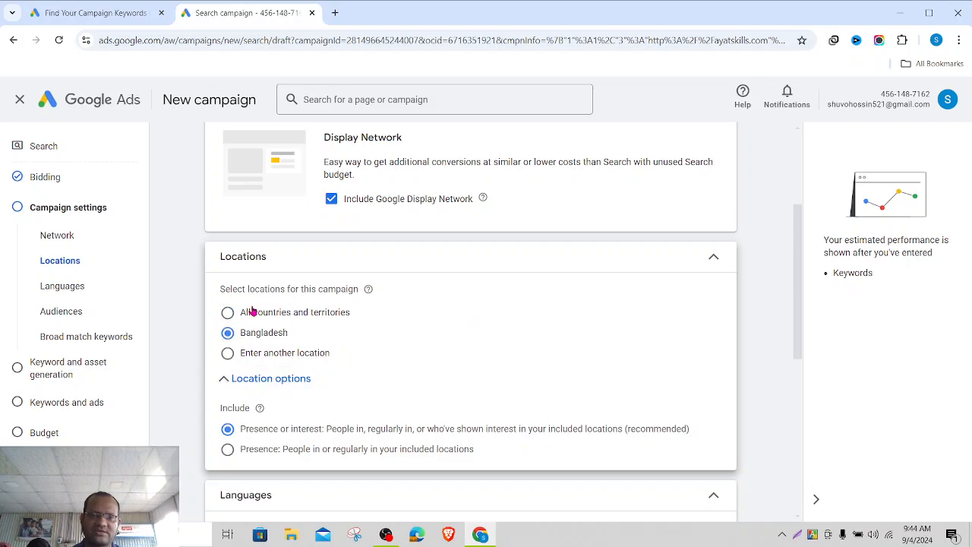
scroll(446, 375, down, 1)
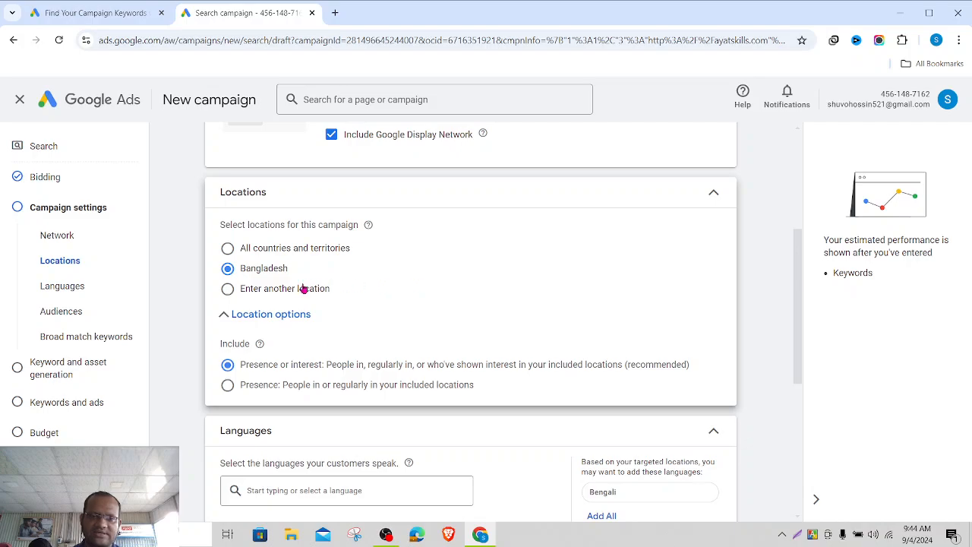
click(228, 290)
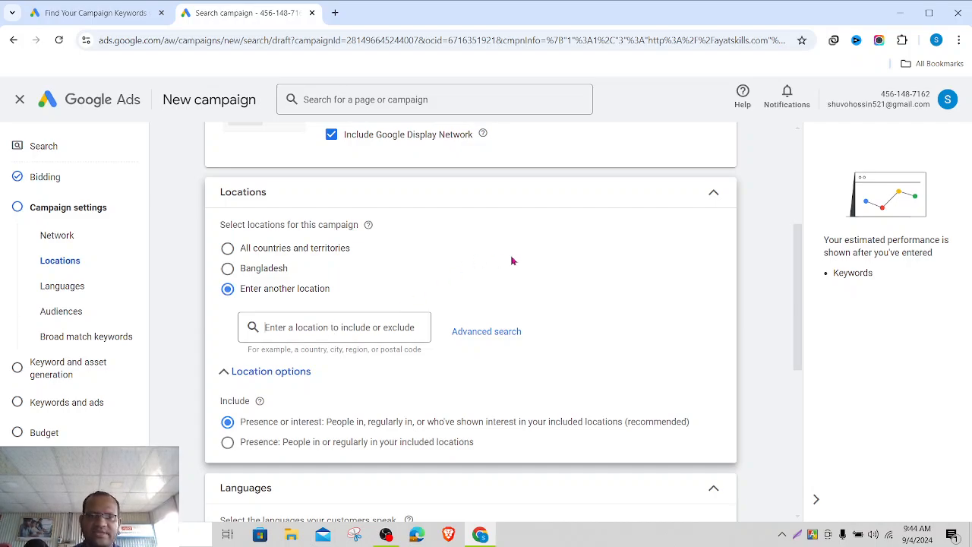
text(dhaka)
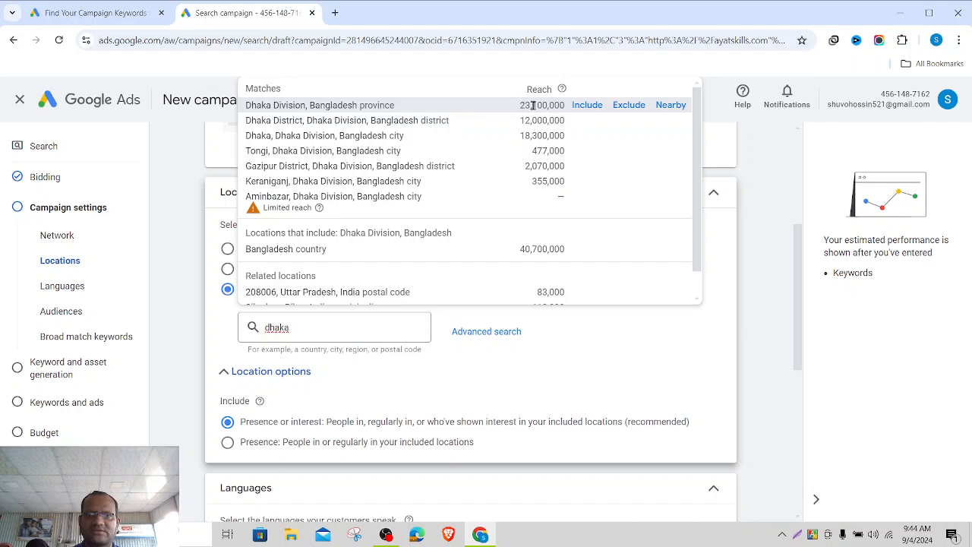
click(588, 105)
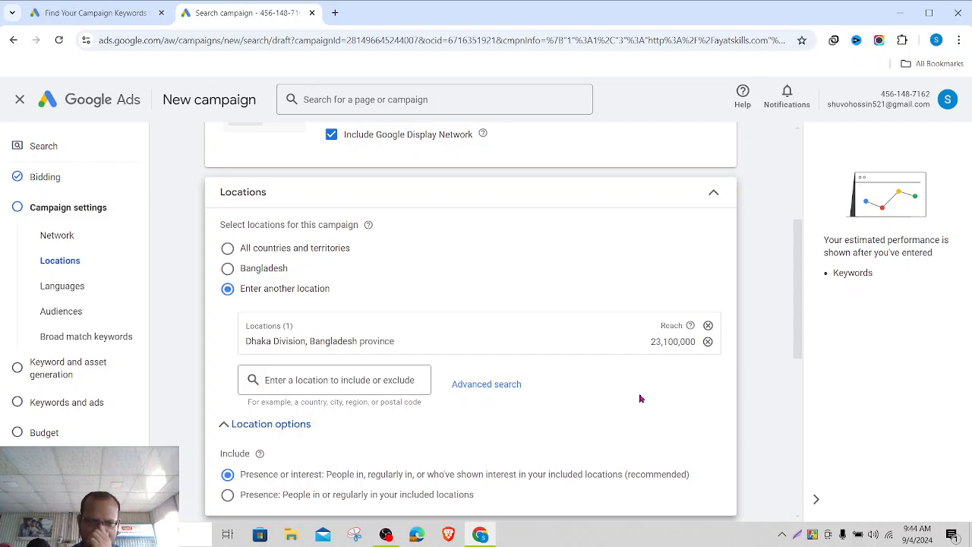
click(501, 387)
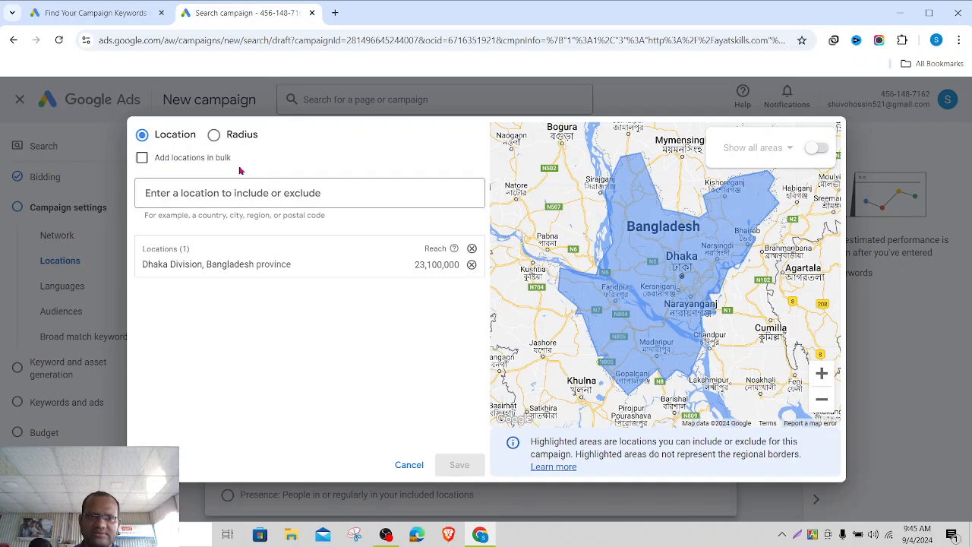
click(215, 136)
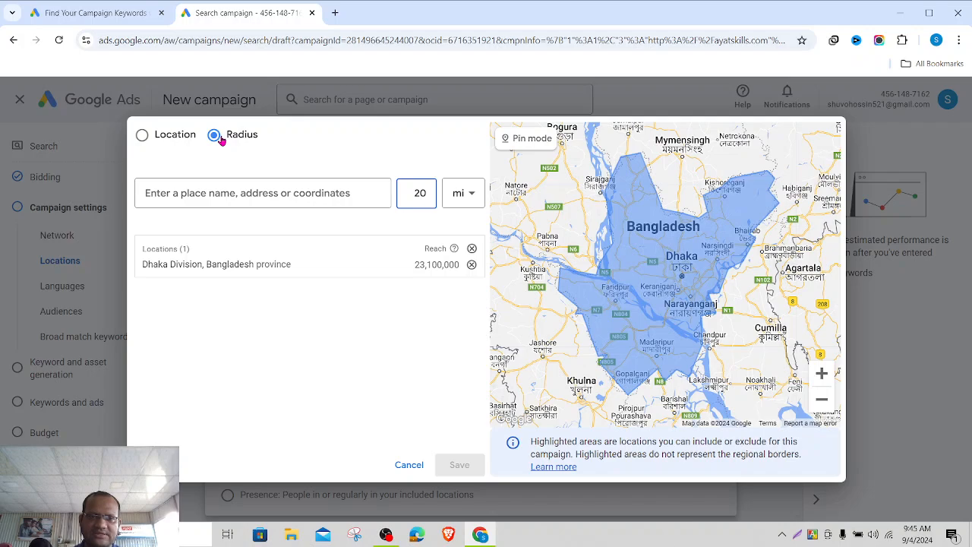
click(142, 135)
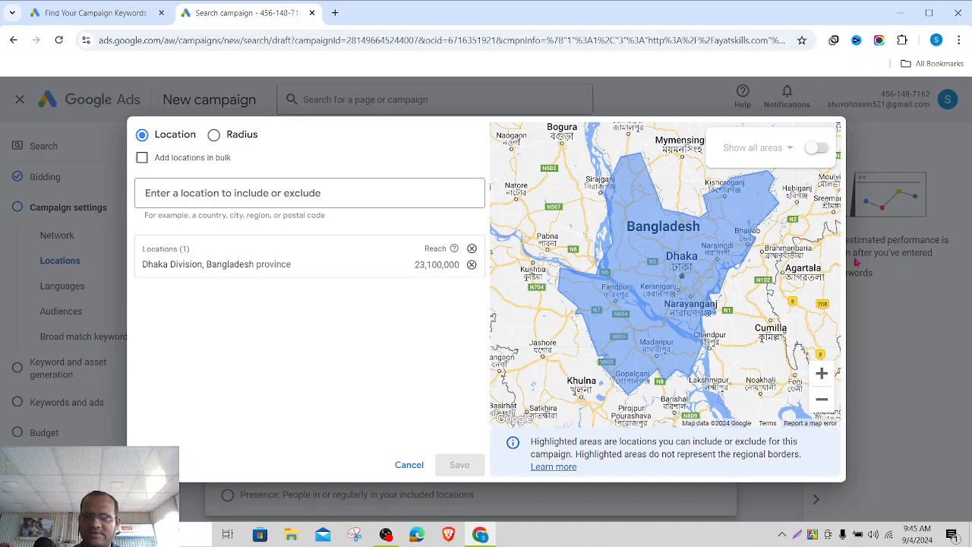
scroll(645, 330, down, 2)
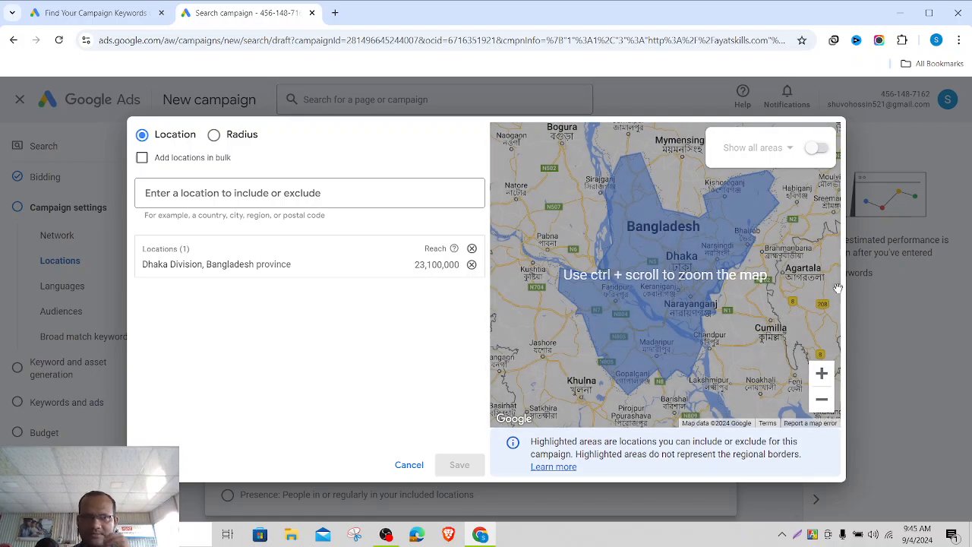
click(408, 465)
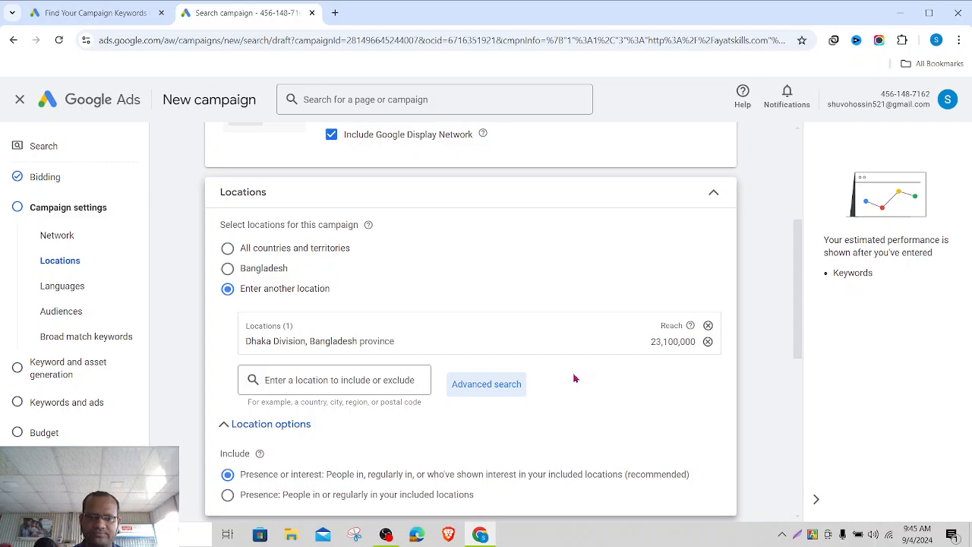
- Add Bengali alongside English as a targeted campaign language
scroll(579, 372, down, 4)
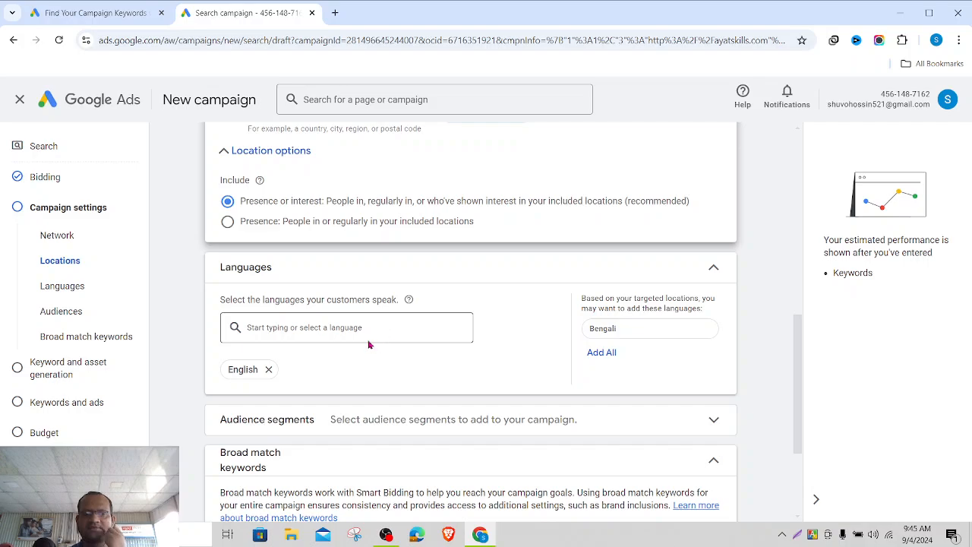
click(361, 325)
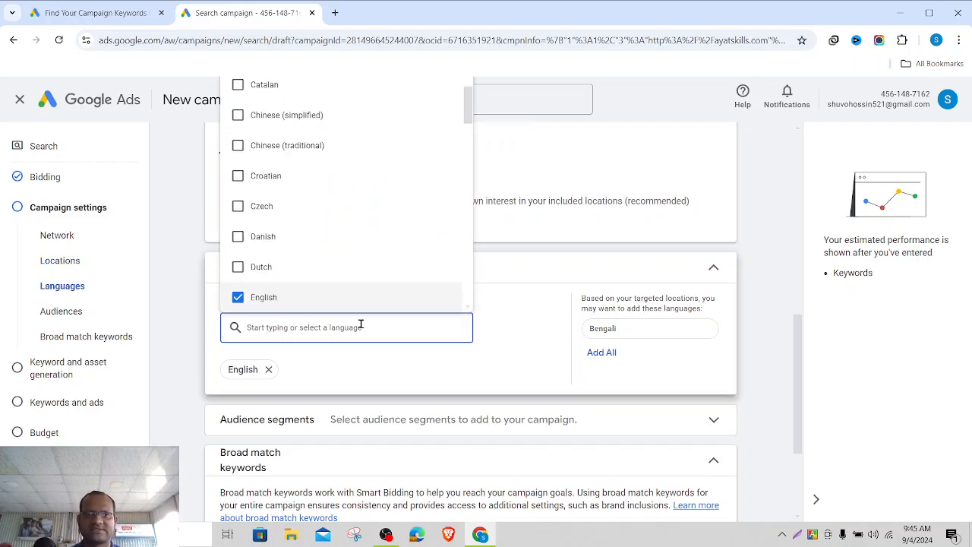
text(b)
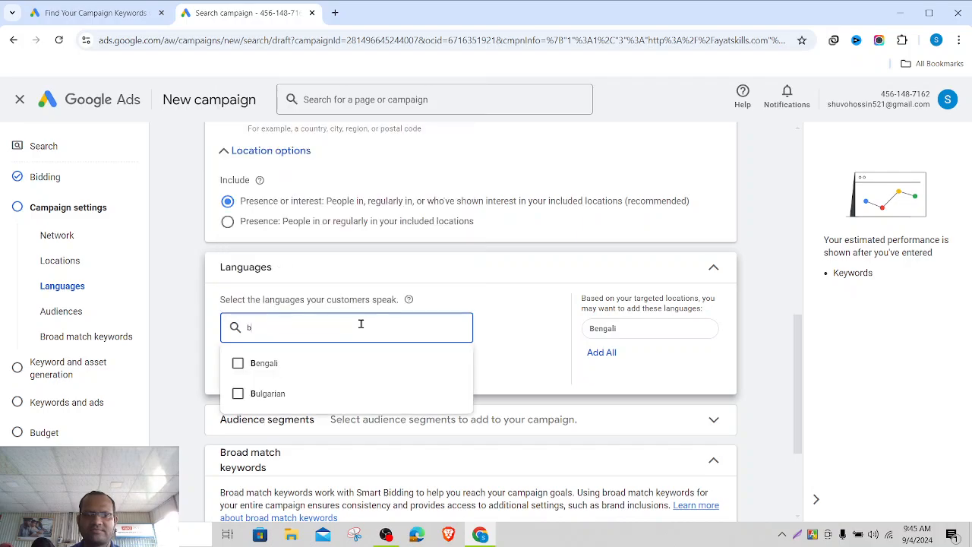
click(239, 364)
click(549, 339)
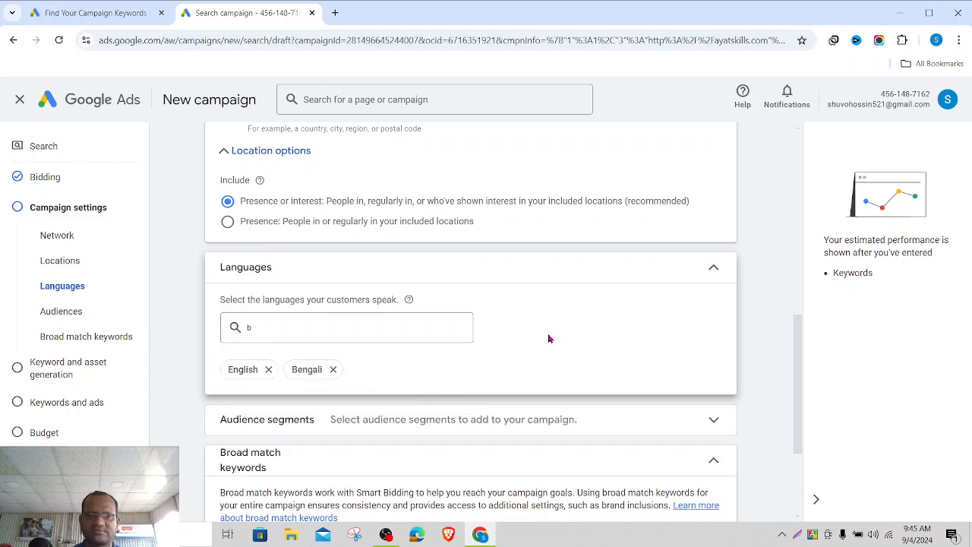
scroll(665, 353, down, 1)
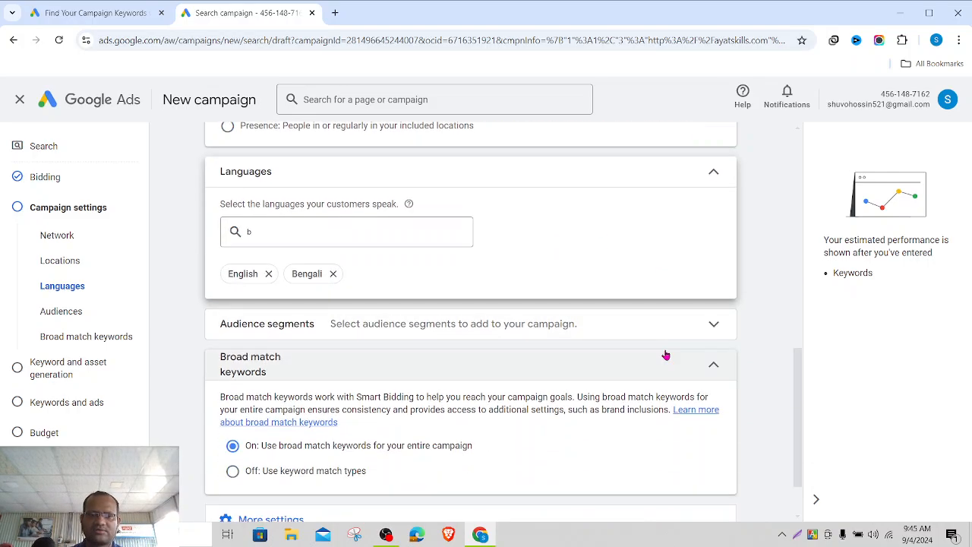
- Expand Audience segments and browse to Who they are > Parental Status > Parents
click(716, 328)
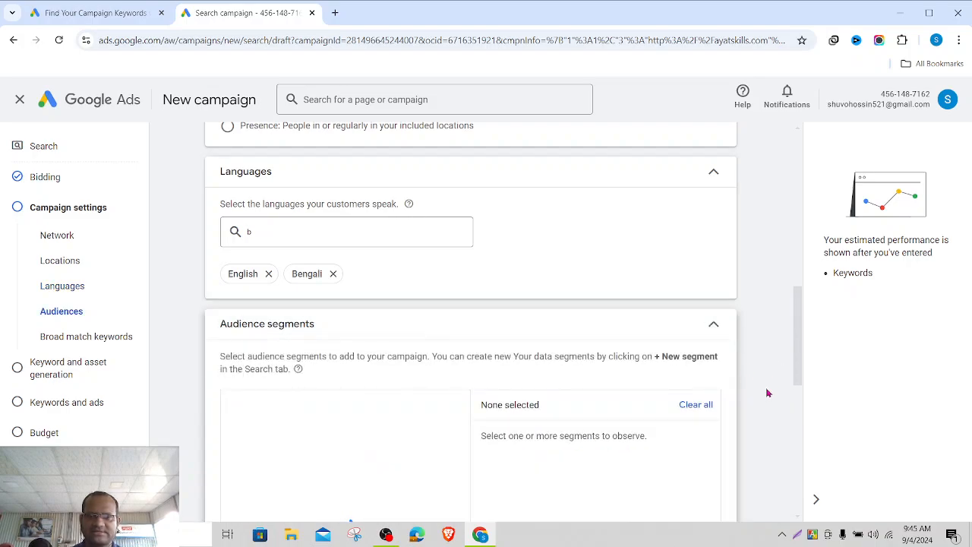
scroll(767, 392, down, 1)
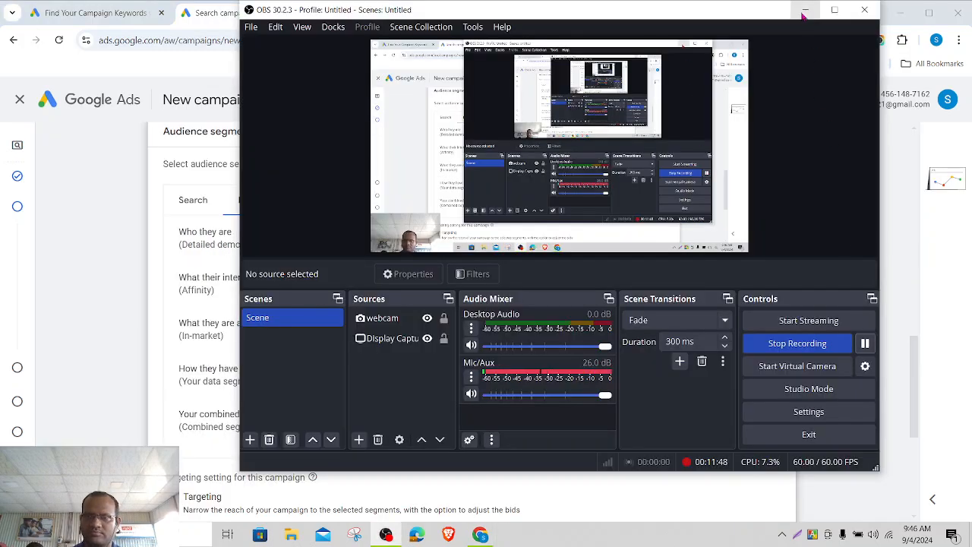
click(804, 12)
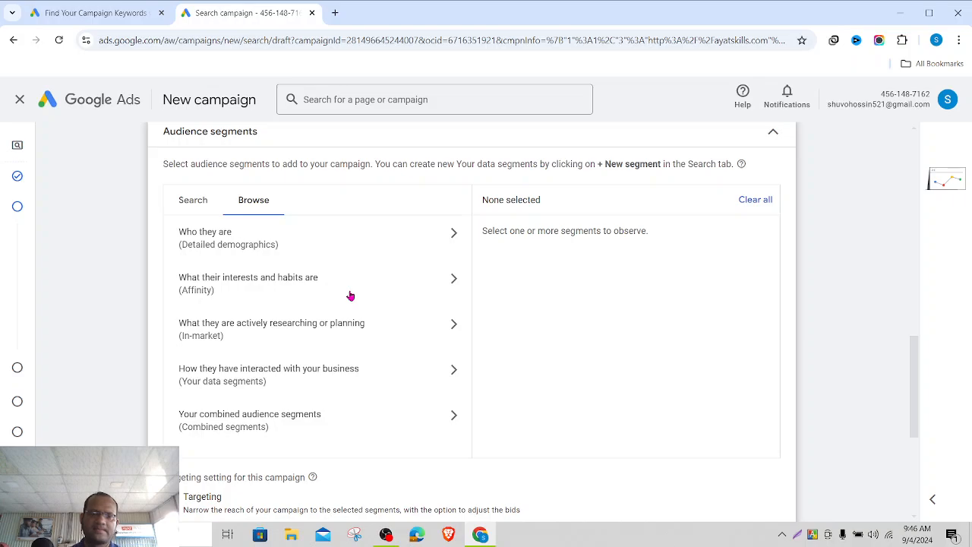
scroll(351, 295, down, 1)
scroll(350, 295, up, 1)
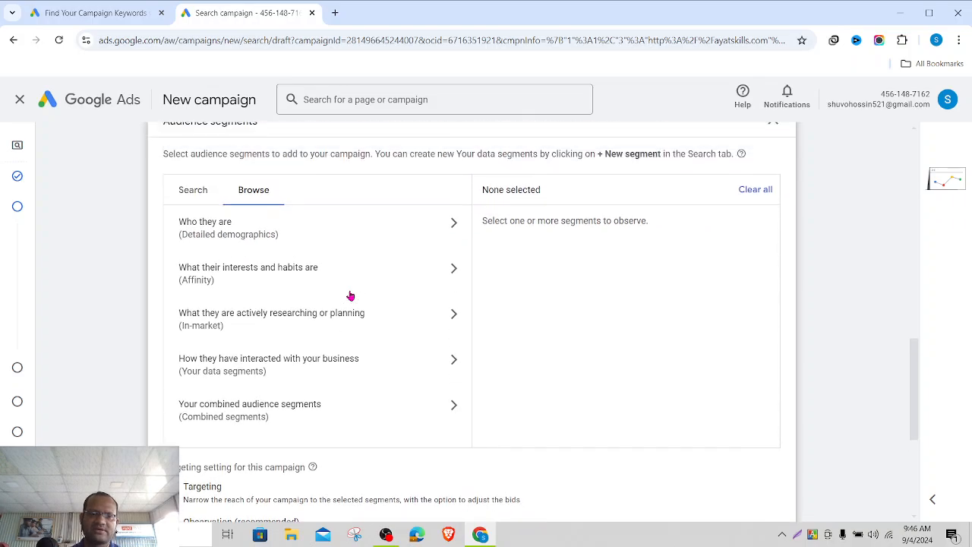
click(384, 236)
click(284, 257)
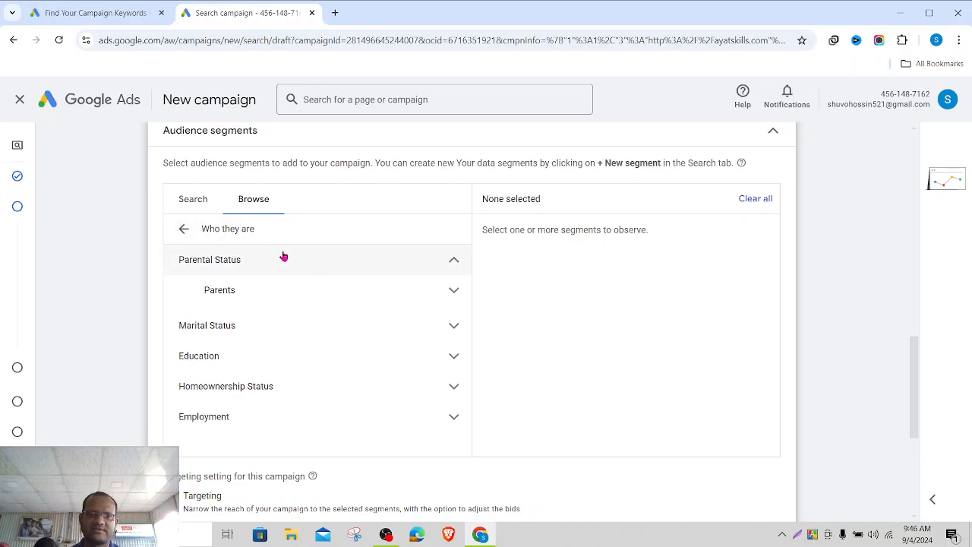
click(329, 293)
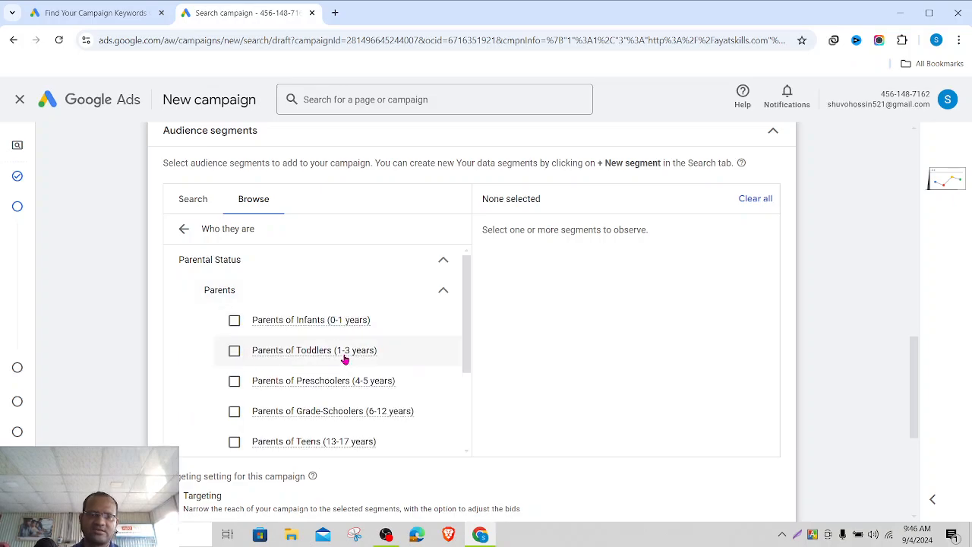
- Add parents of infants, toddlers, preschoolers and grade-schoolers as audience segments
scroll(329, 374, down, 1)
scroll(329, 375, up, 2)
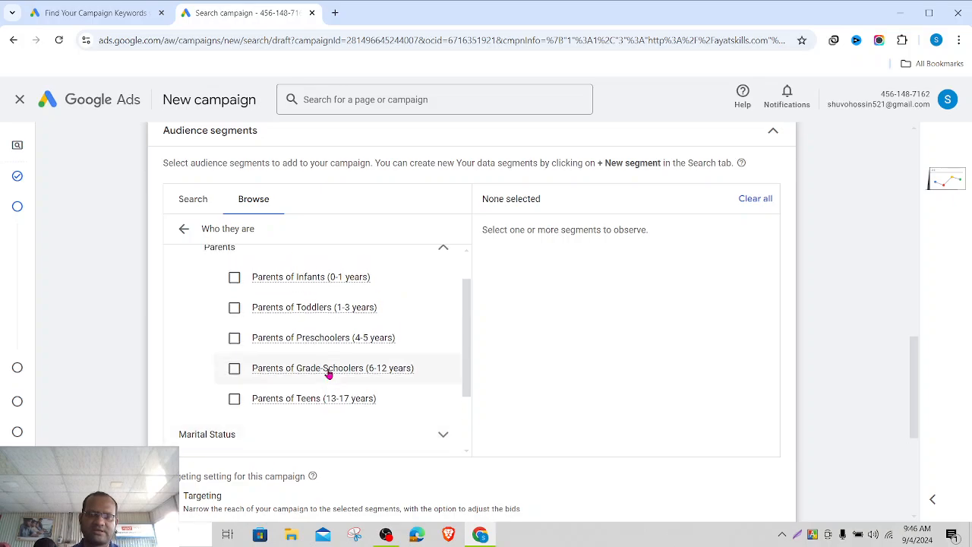
scroll(329, 373, down, 1)
scroll(330, 373, up, 1)
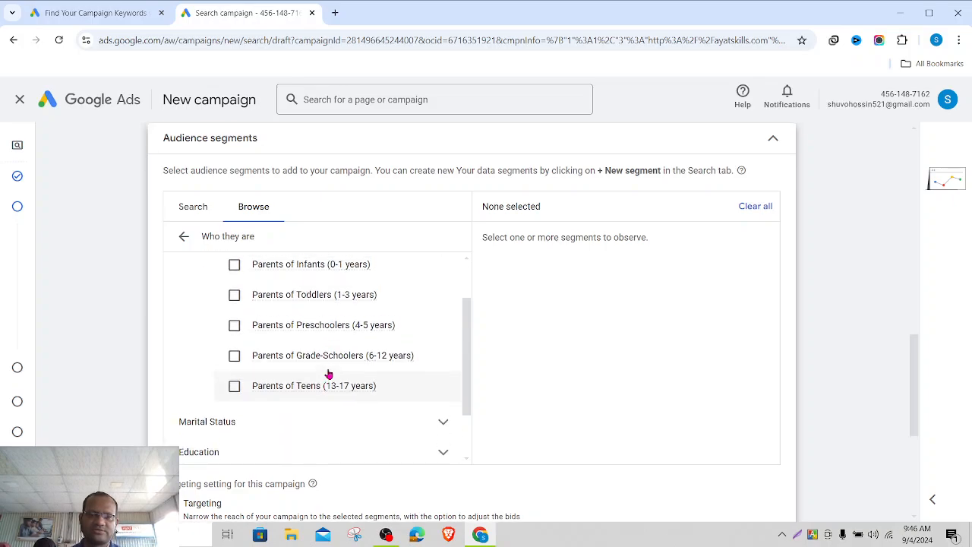
click(234, 311)
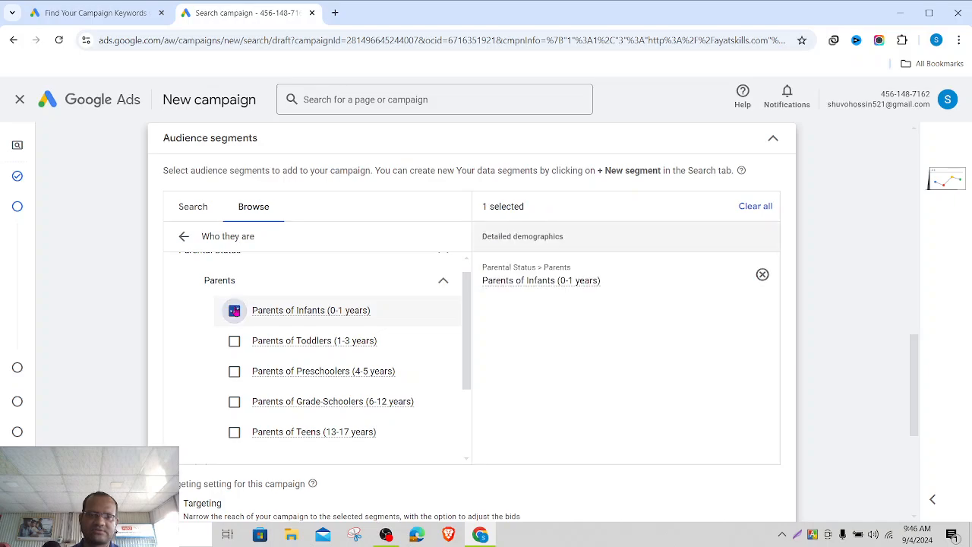
click(237, 348)
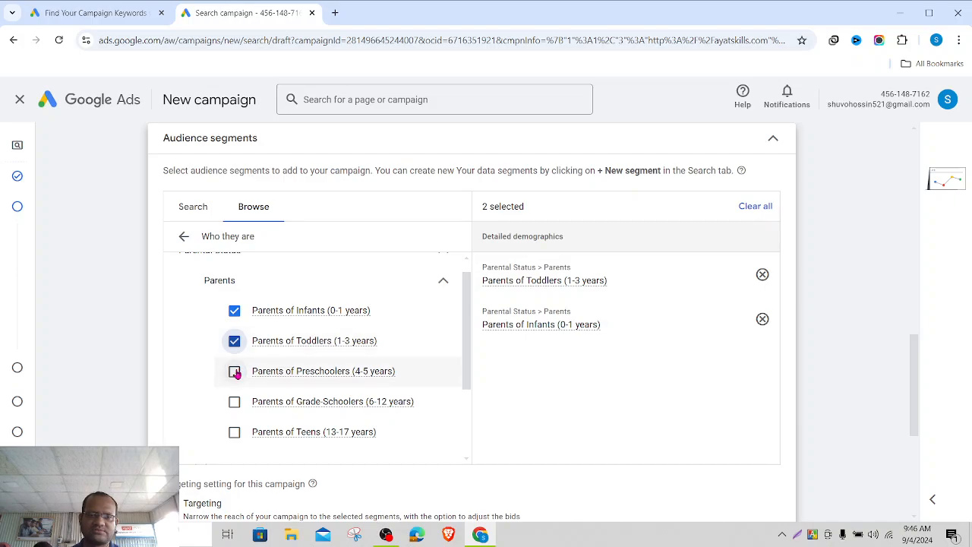
click(234, 372)
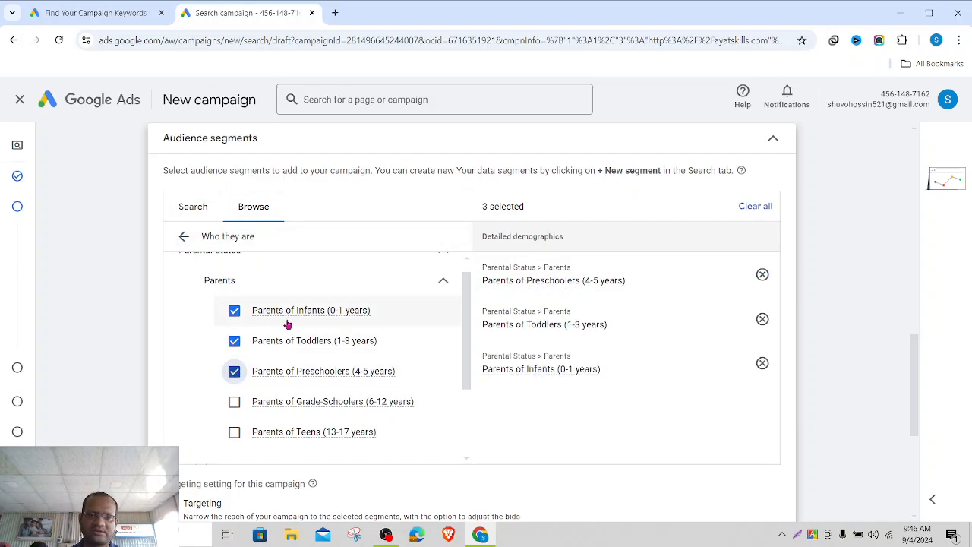
click(236, 402)
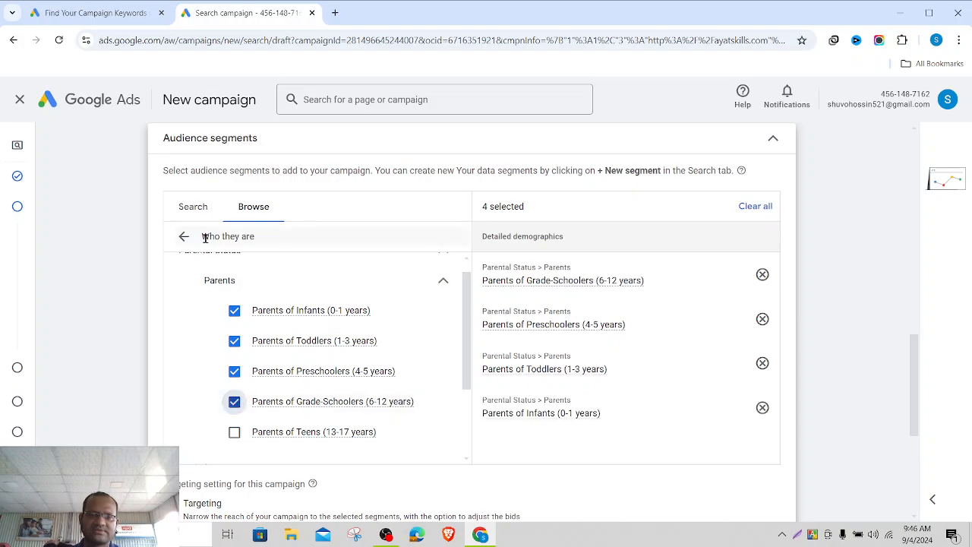
click(183, 239)
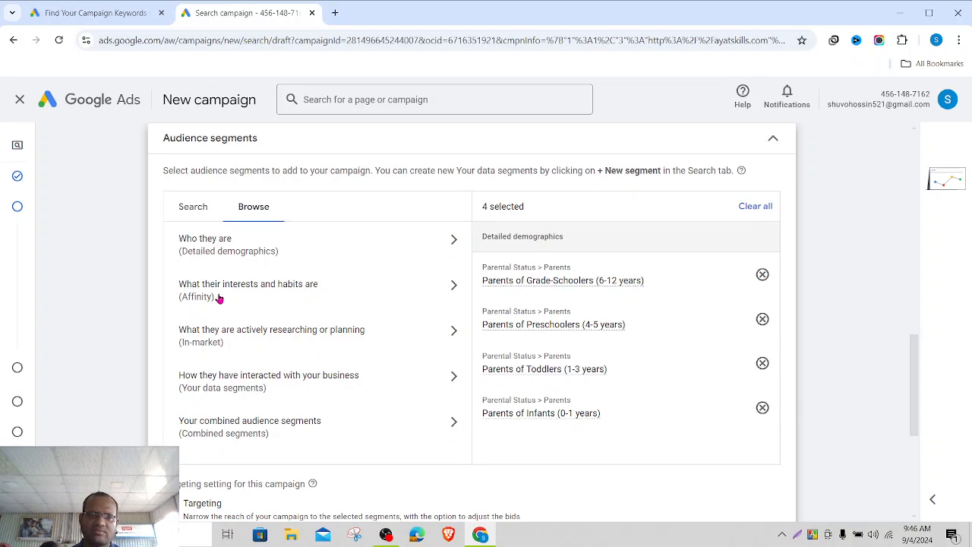
- Search the audience segments for 'digital marketi' after briefly browsing Affinity segments
click(451, 285)
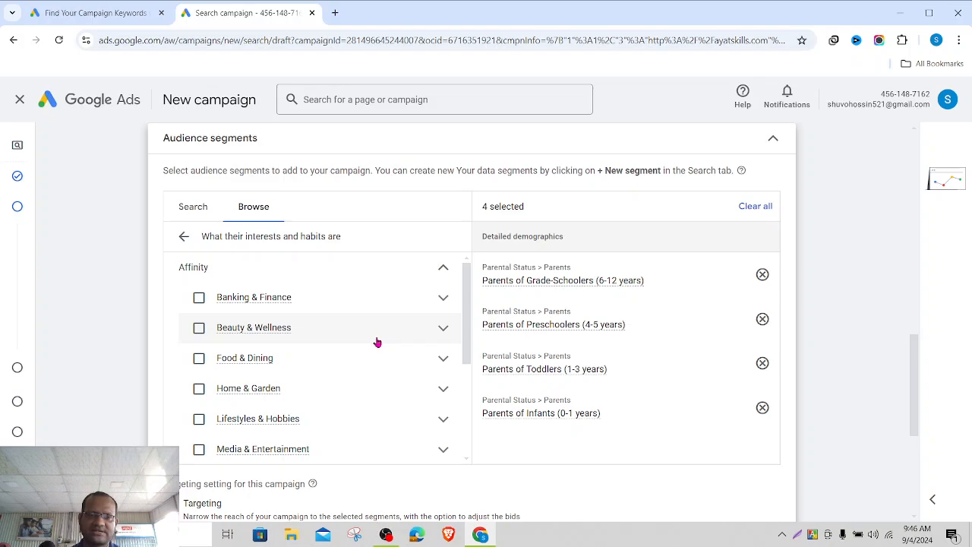
scroll(377, 343, down, 10)
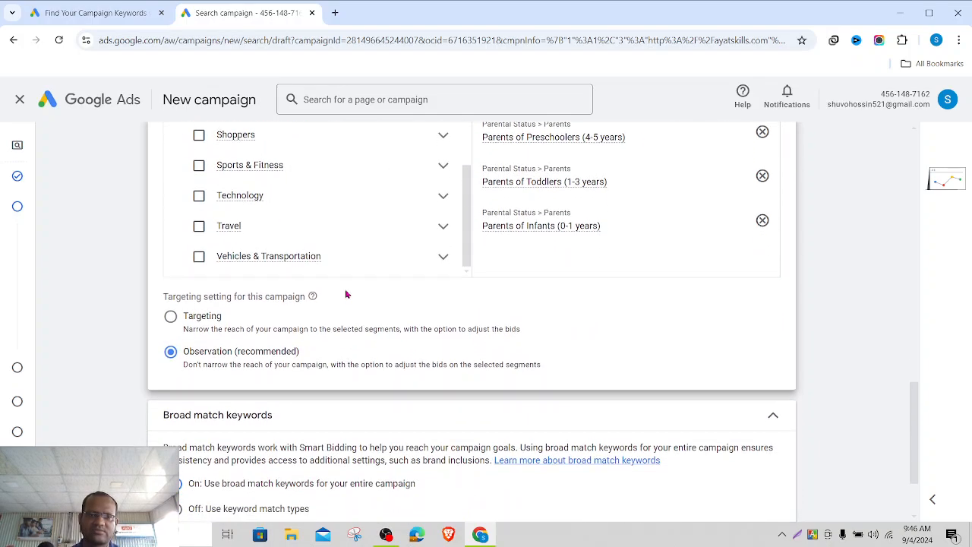
scroll(334, 235, up, 8)
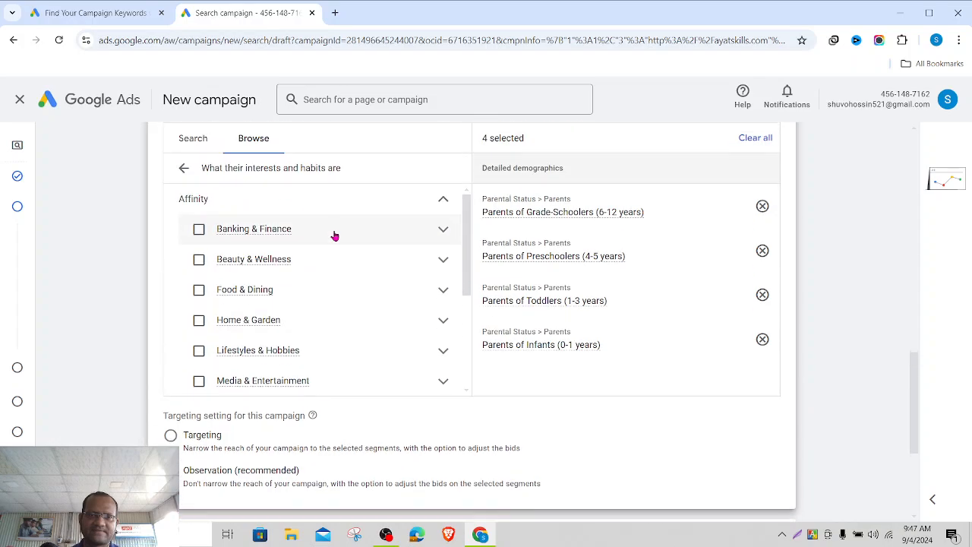
scroll(335, 235, up, 2)
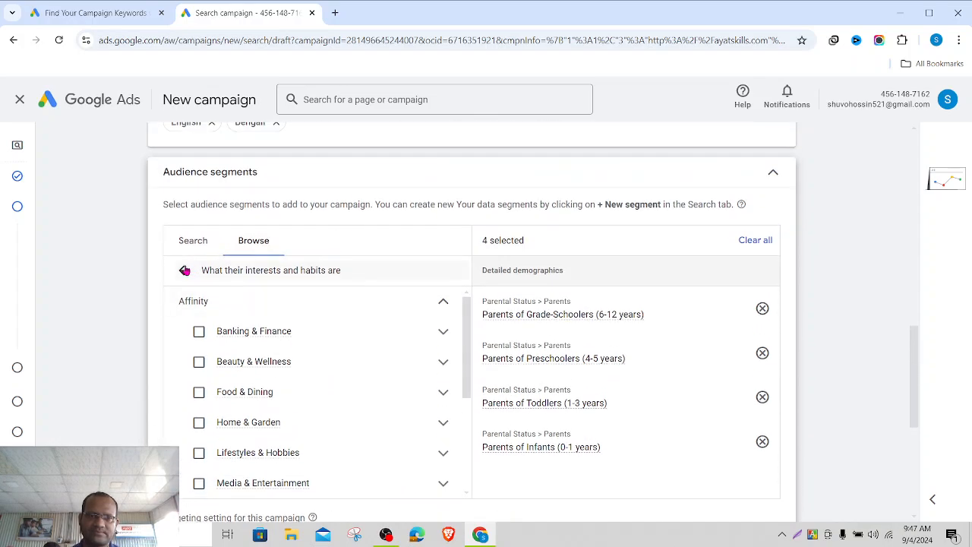
click(185, 270)
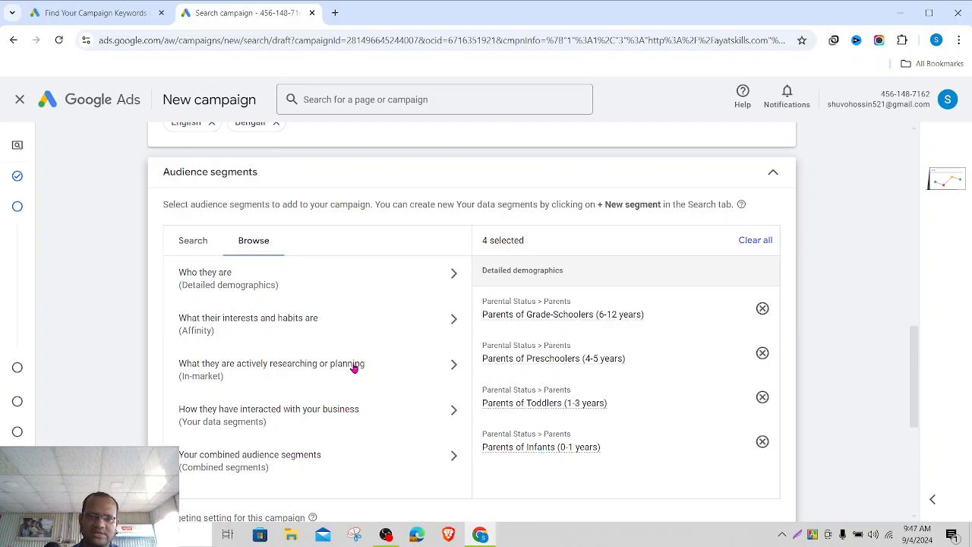
scroll(354, 368, down, 1)
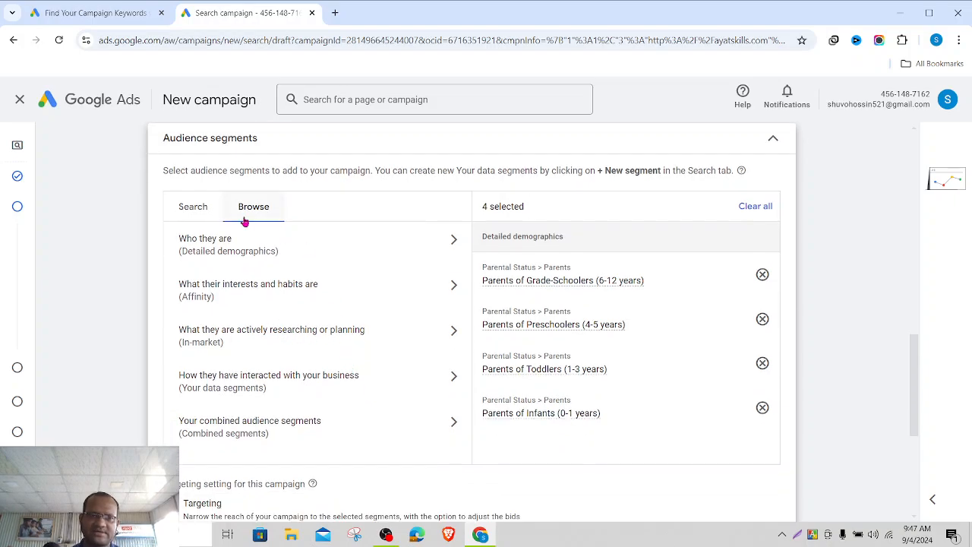
click(202, 213)
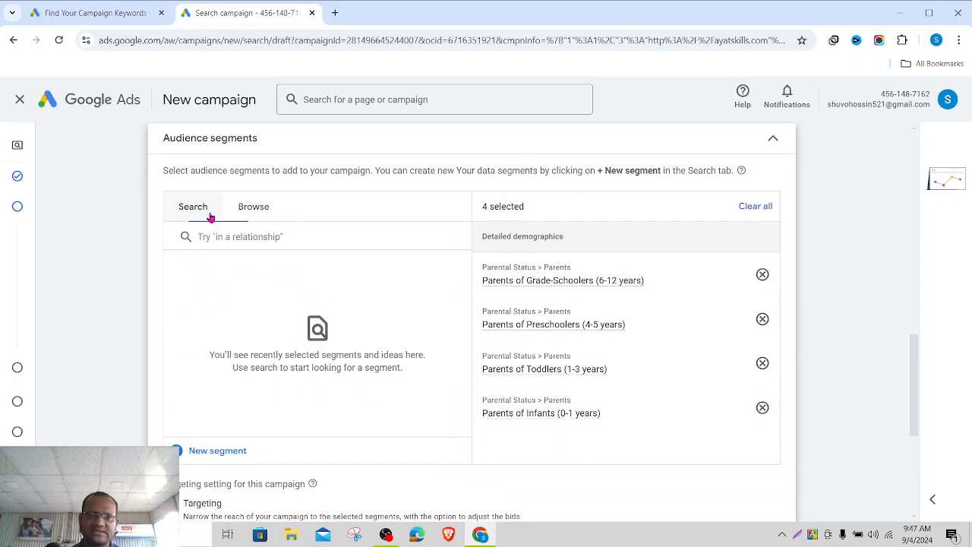
click(261, 236)
text(digital)
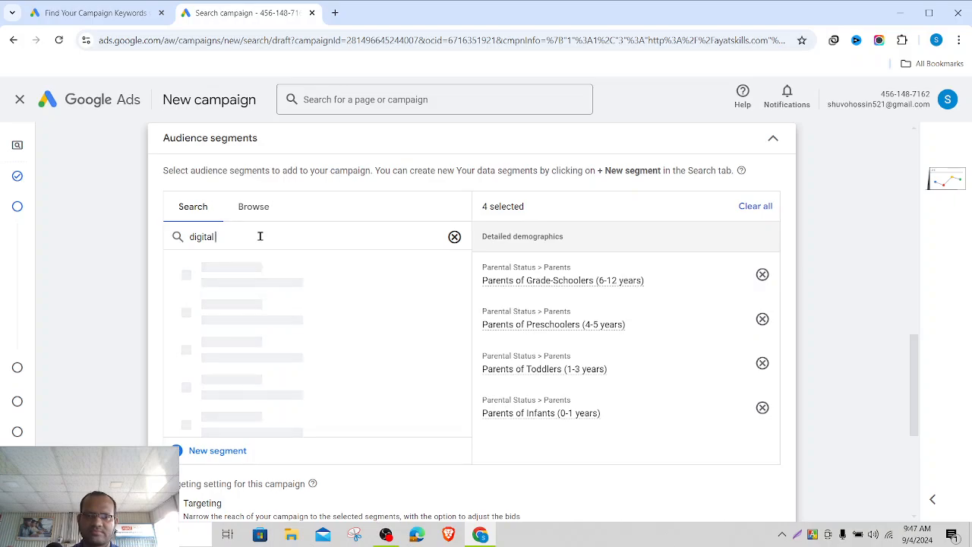
text( ma)
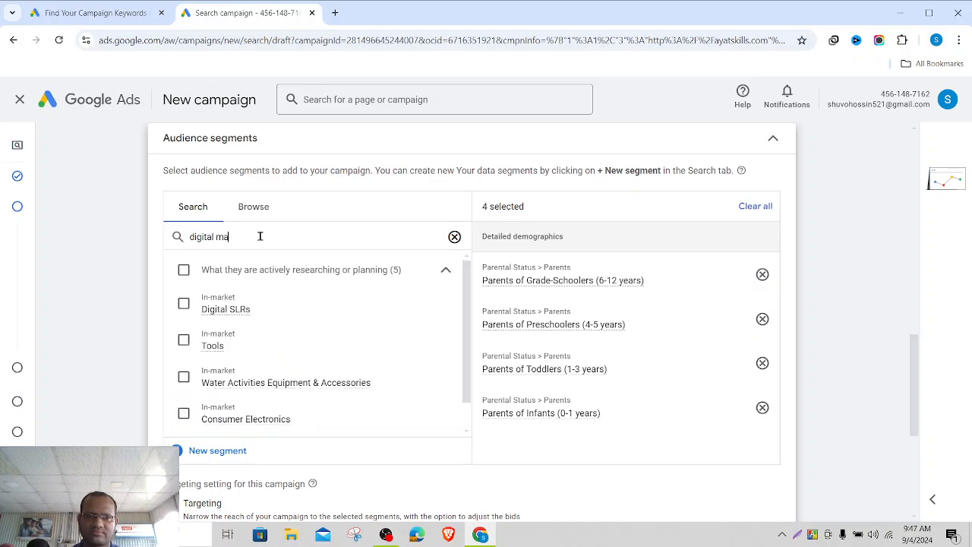
text(rketing)
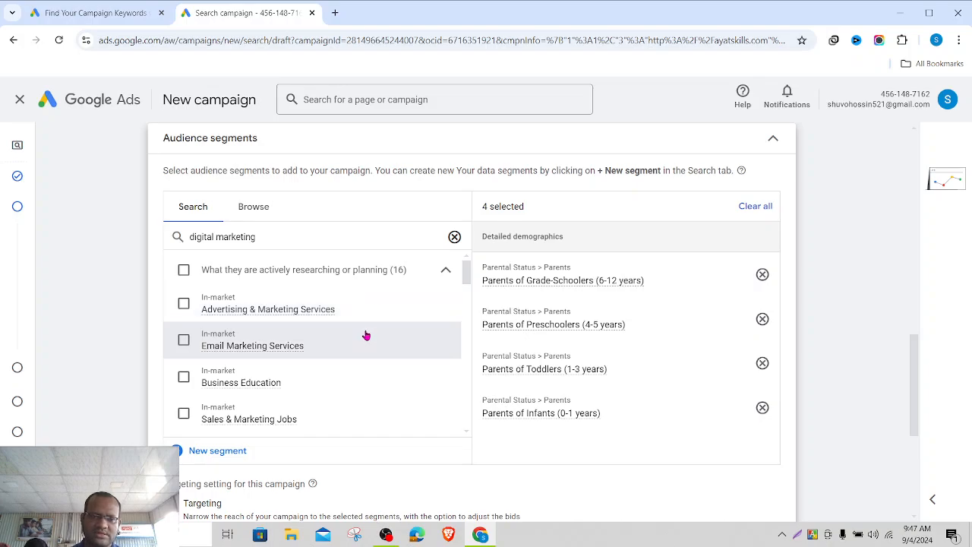
- Add Advertising & Marketing, Email Marketing, Open Online Courses, Web Design & Development and CRM Solutions segments
scroll(366, 335, down, 2)
scroll(365, 334, up, 1)
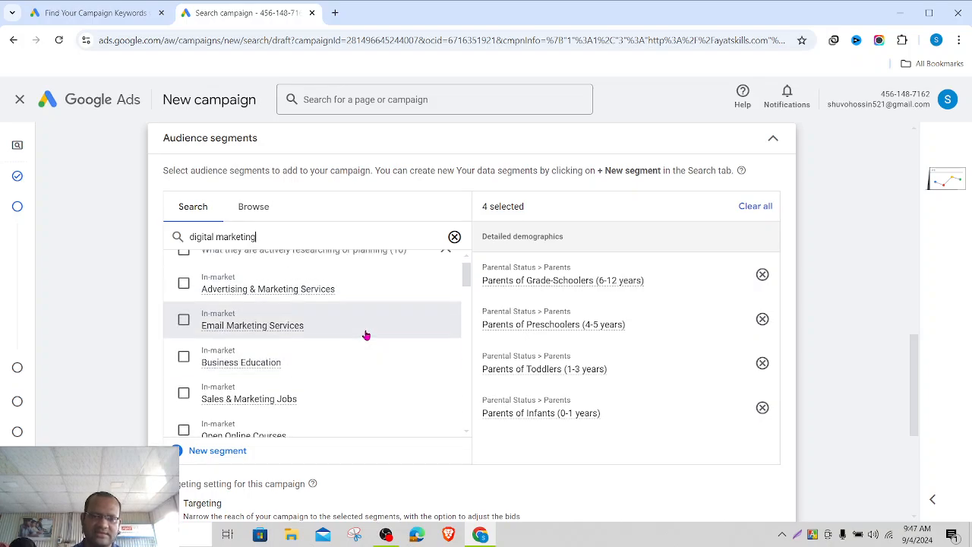
click(183, 284)
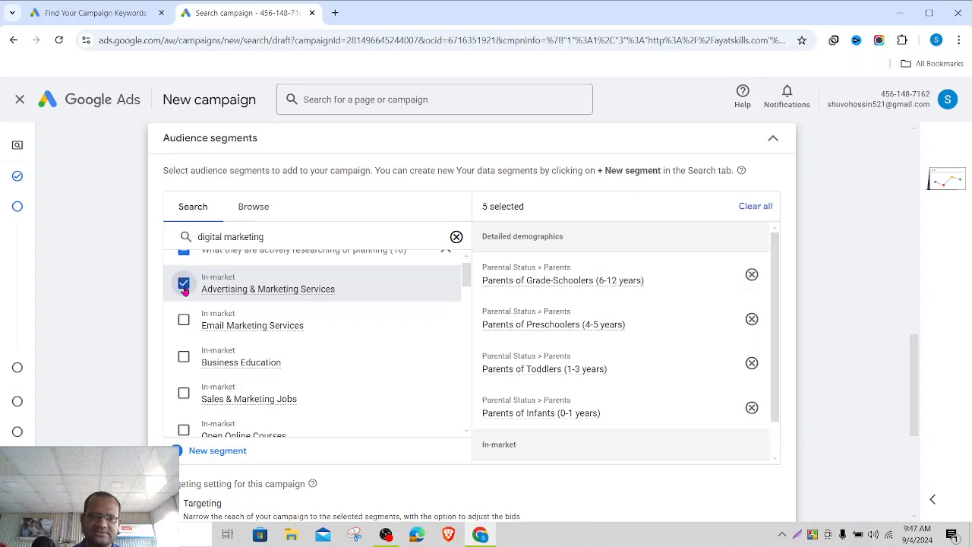
click(183, 320)
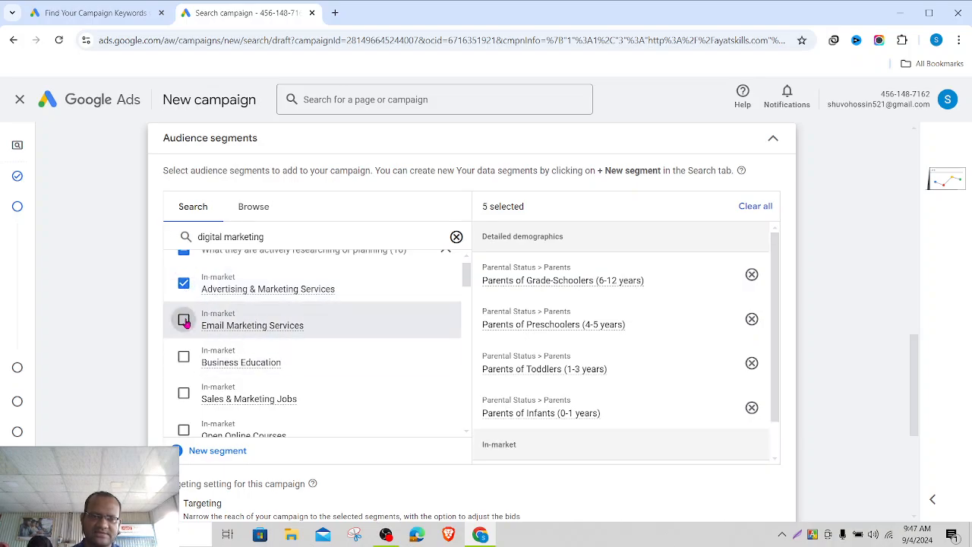
scroll(309, 362, down, 3)
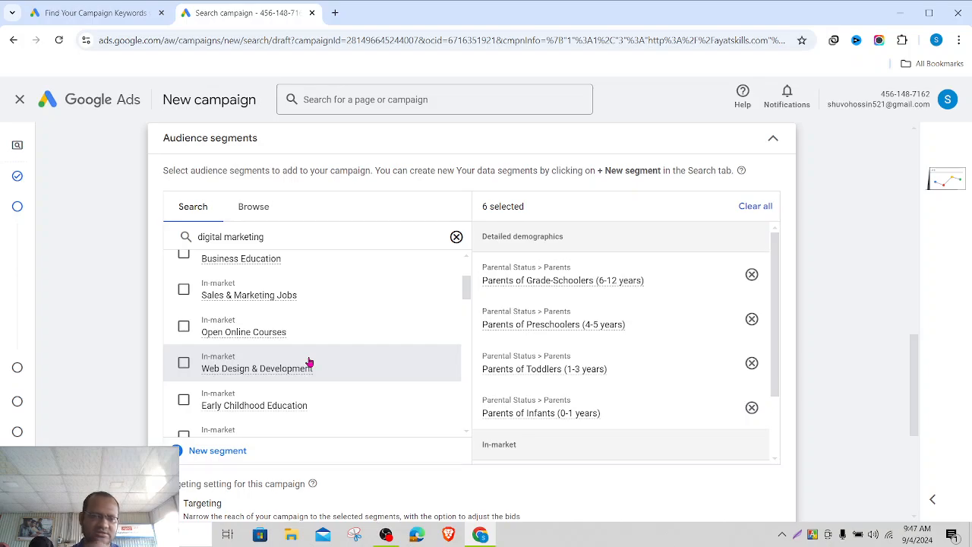
click(183, 328)
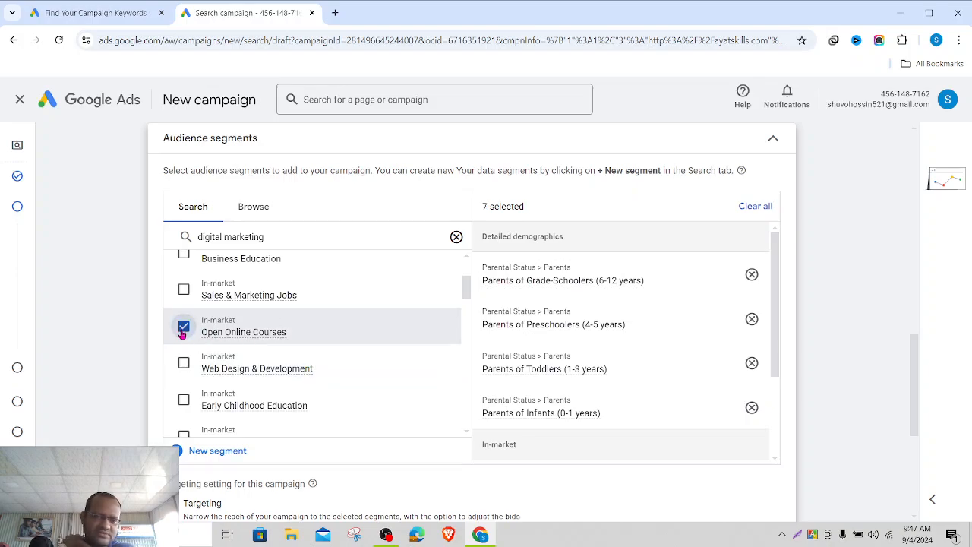
click(183, 362)
scroll(267, 360, down, 1)
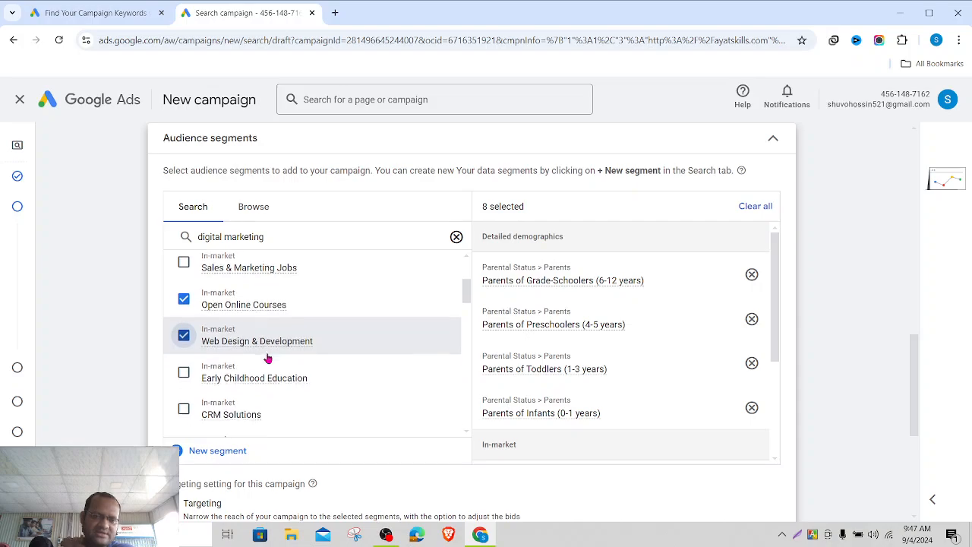
scroll(268, 359, down, 2)
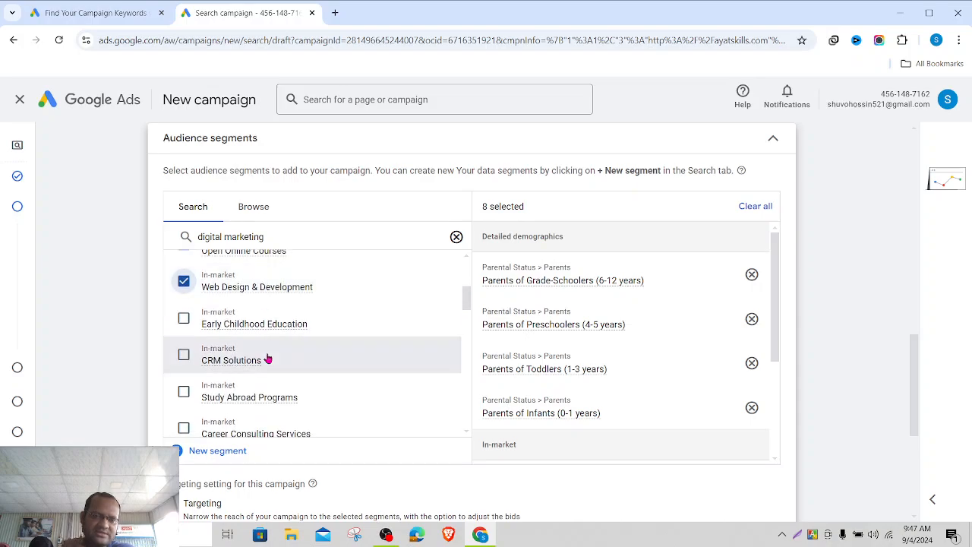
click(183, 356)
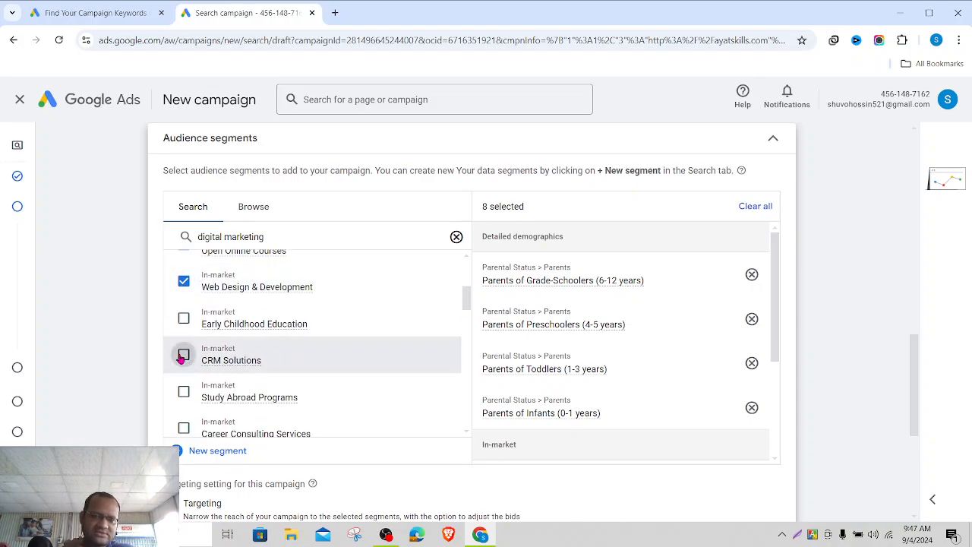
click(456, 238)
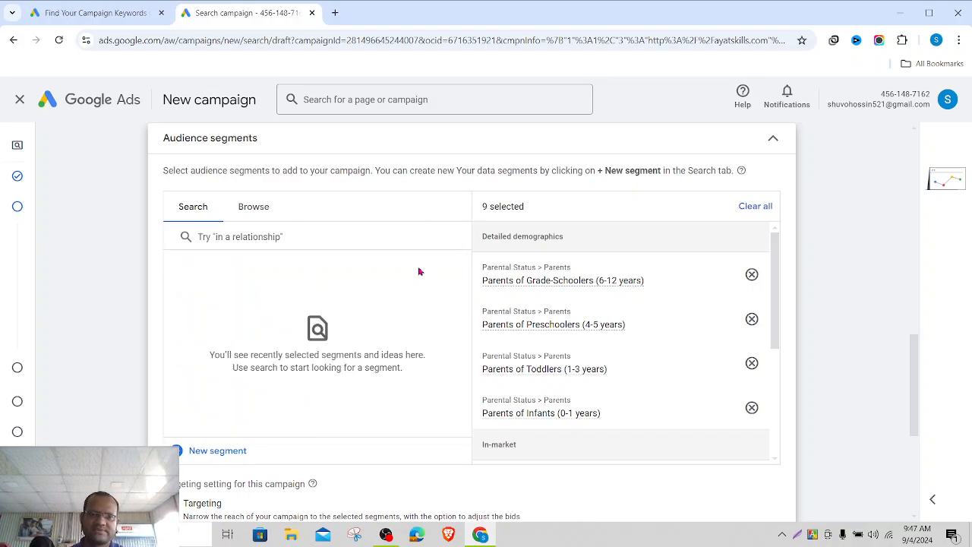
scroll(348, 351, down, 3)
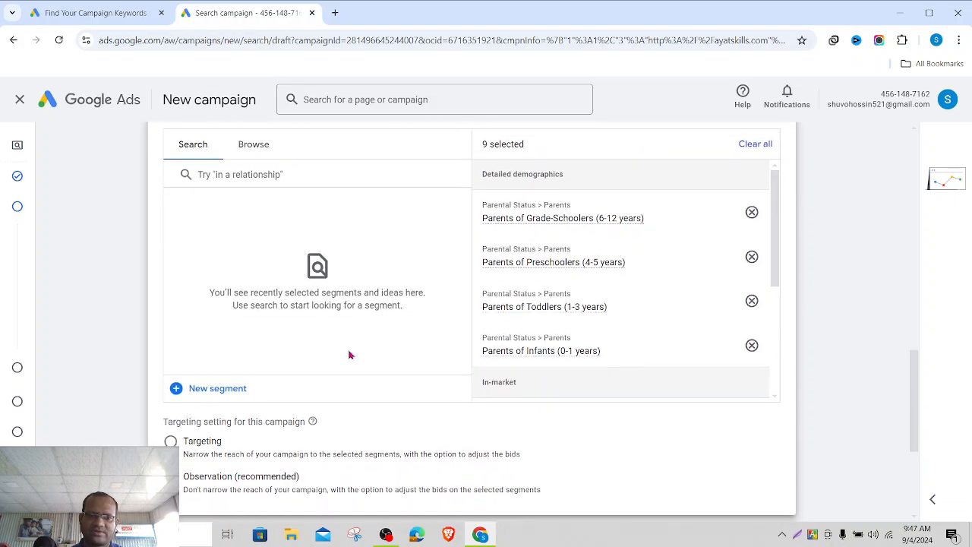
scroll(348, 350, down, 1)
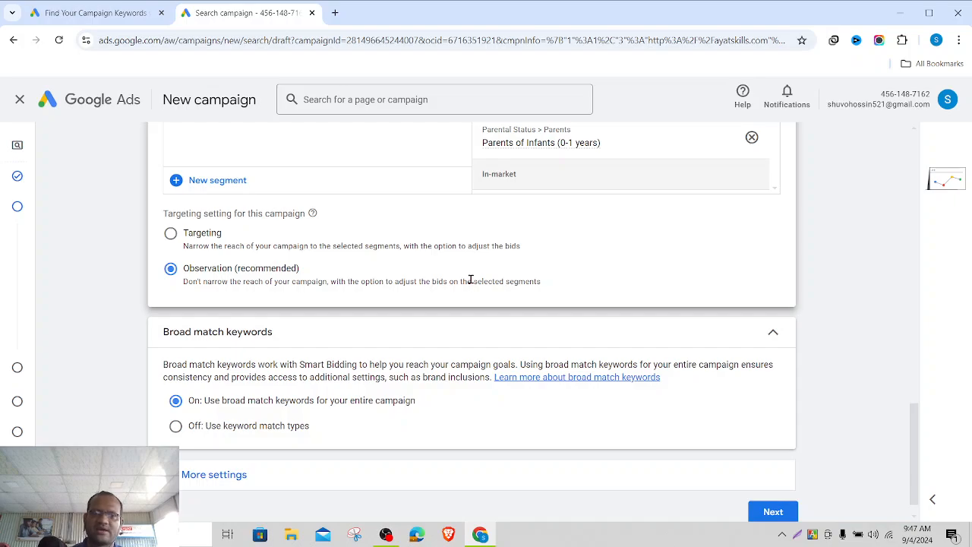
scroll(470, 279, up, 4)
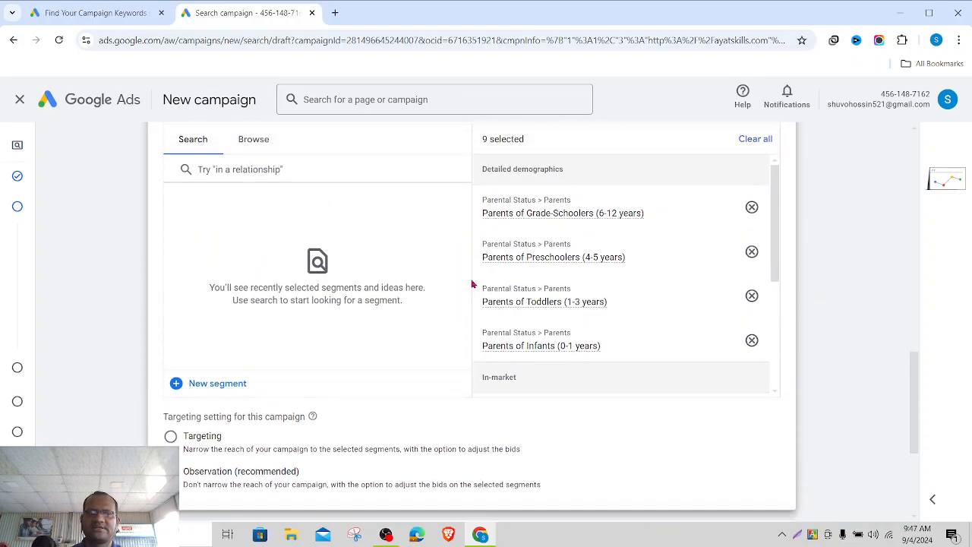
scroll(471, 284, up, 1)
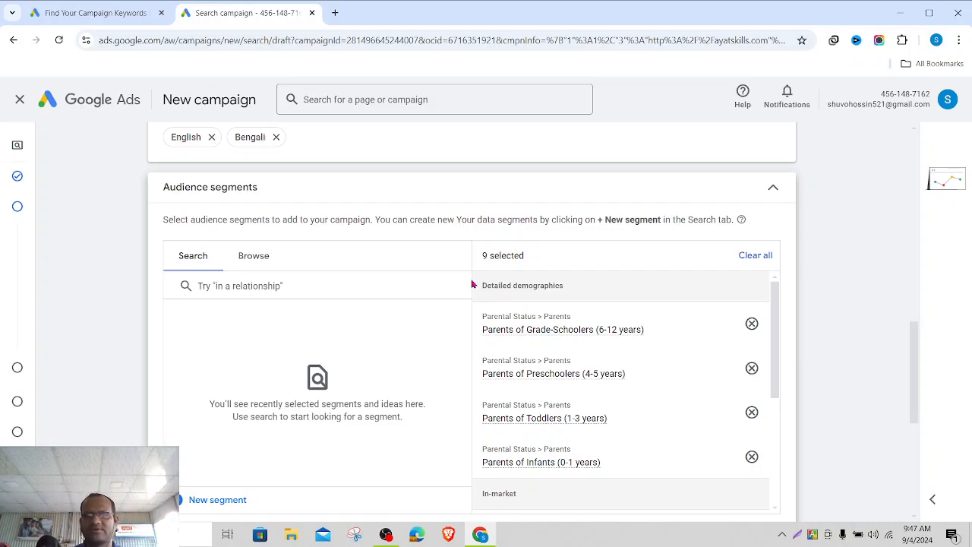
scroll(470, 283, up, 1)
scroll(398, 409, down, 2)
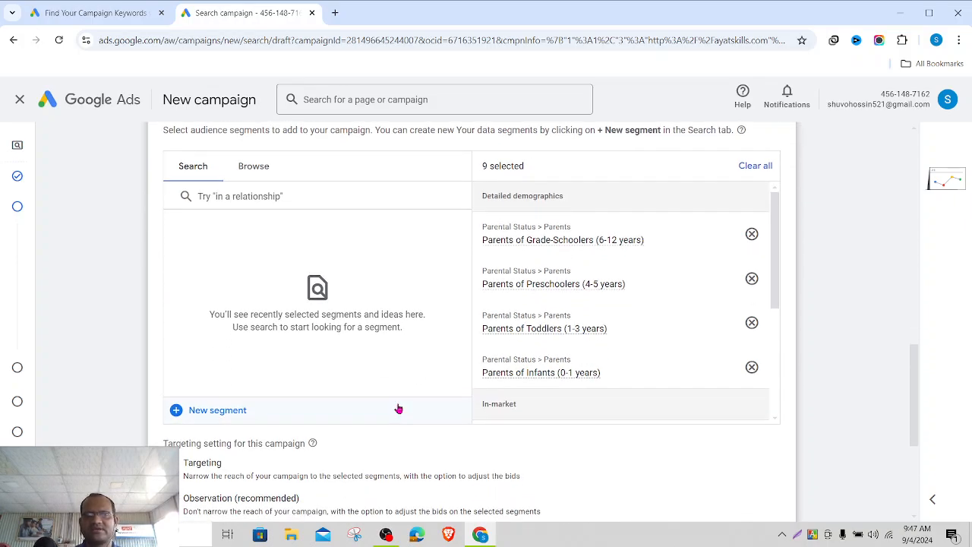
scroll(398, 409, down, 1)
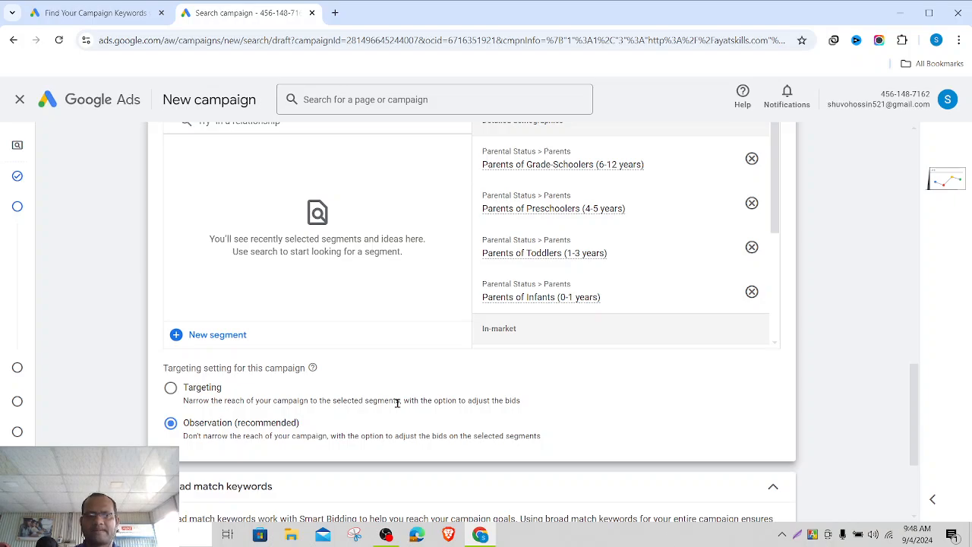
scroll(397, 404, down, 1)
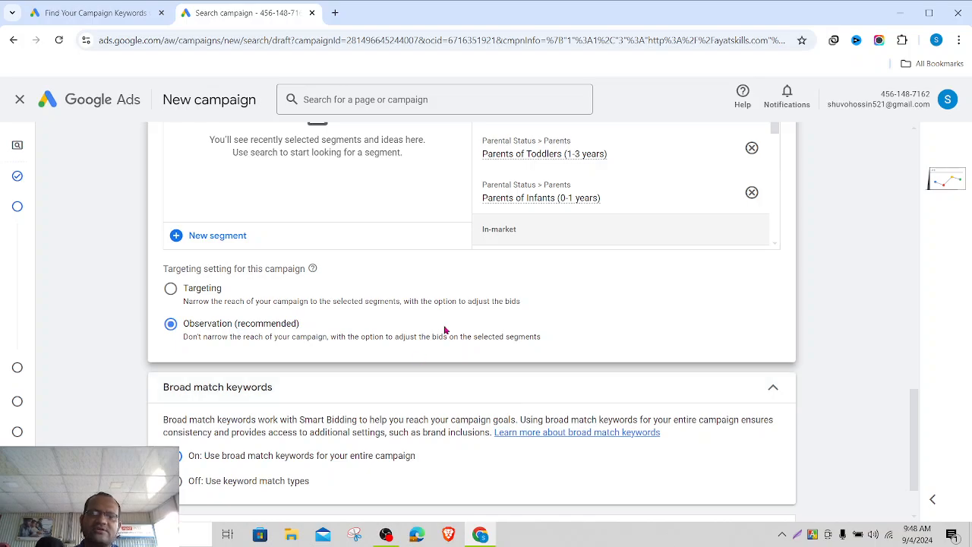
scroll(569, 302, down, 1)
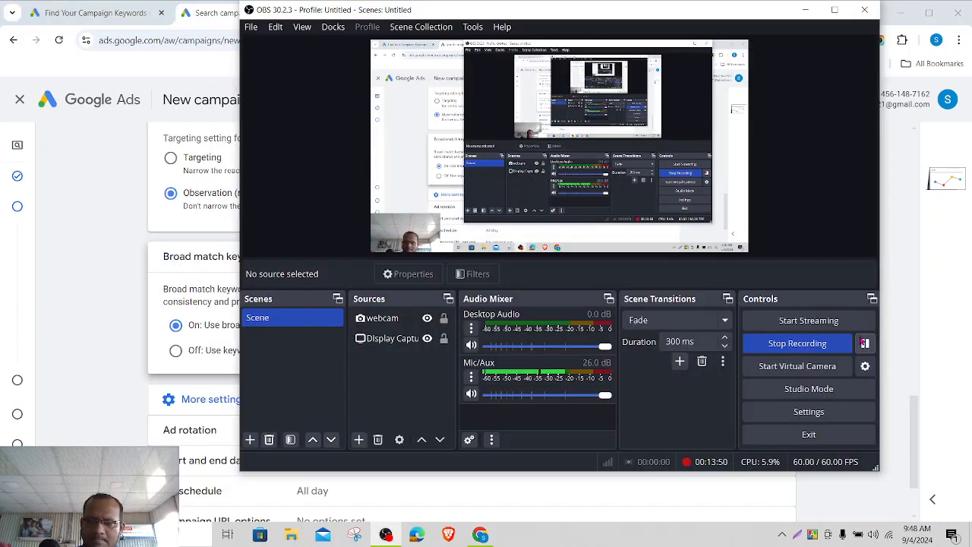
click(807, 9)
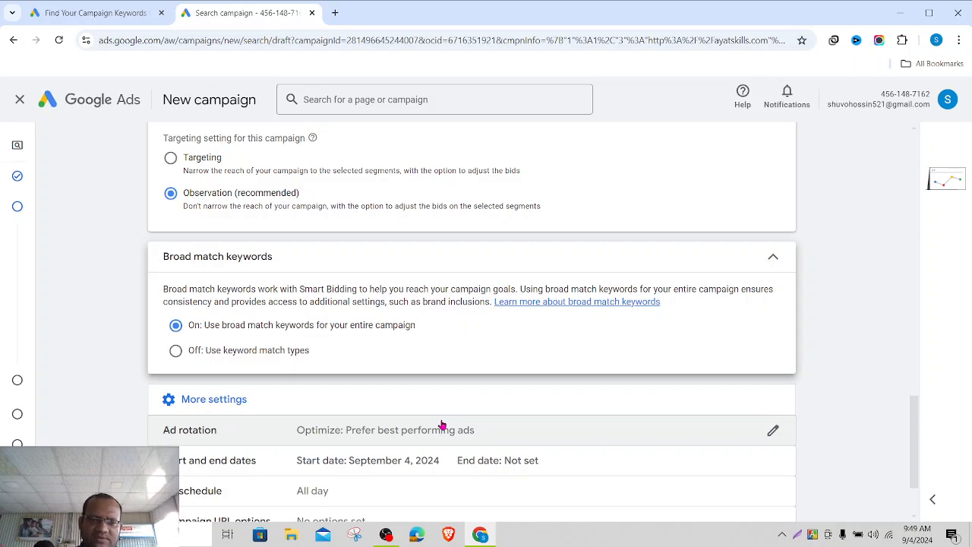
scroll(442, 425, down, 1)
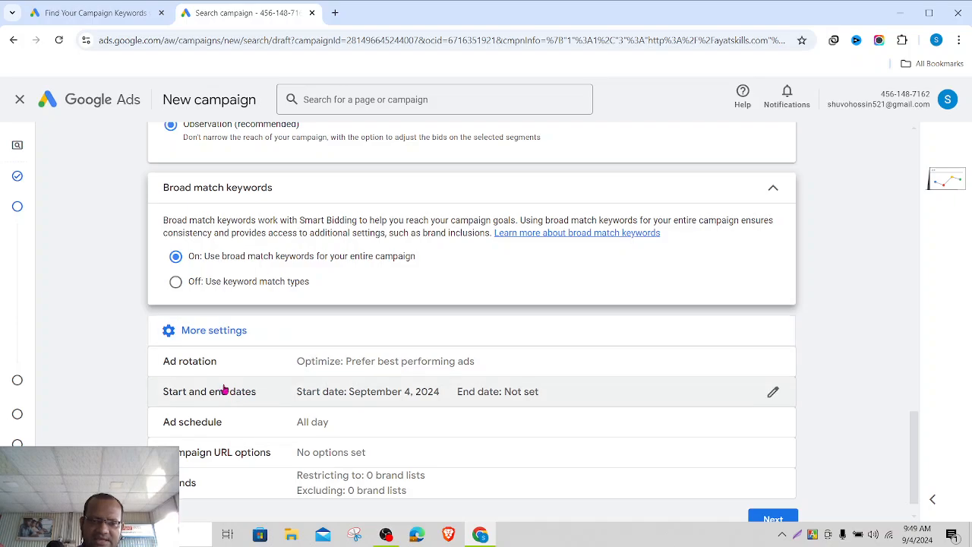
scroll(506, 374, down, 1)
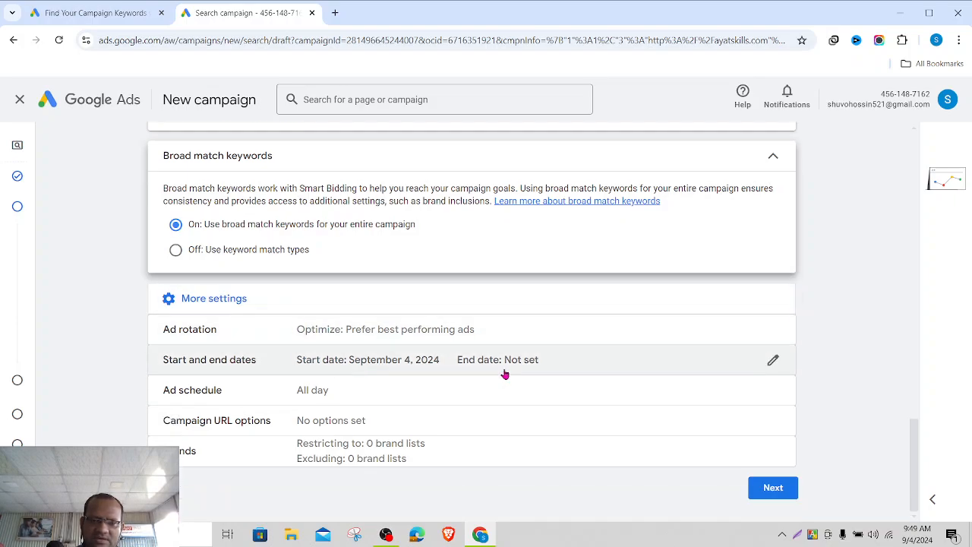
- Open the ad rotation options and reveal the remaining campaign settings
click(773, 328)
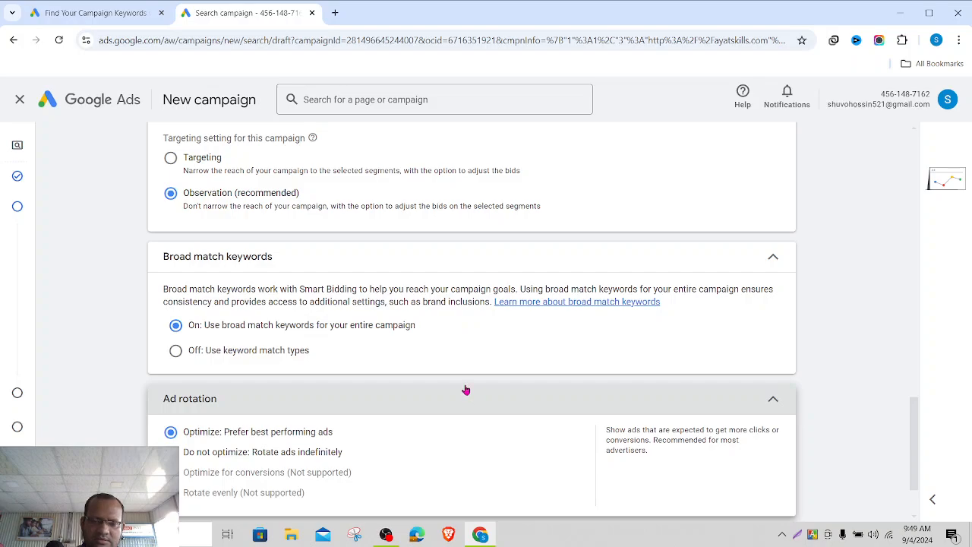
scroll(465, 387, down, 3)
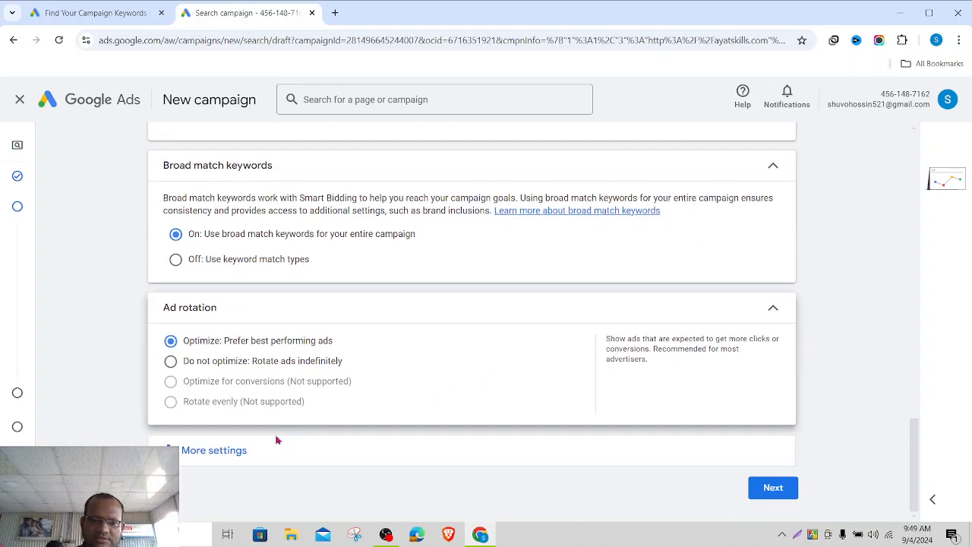
click(235, 448)
scroll(465, 425, down, 3)
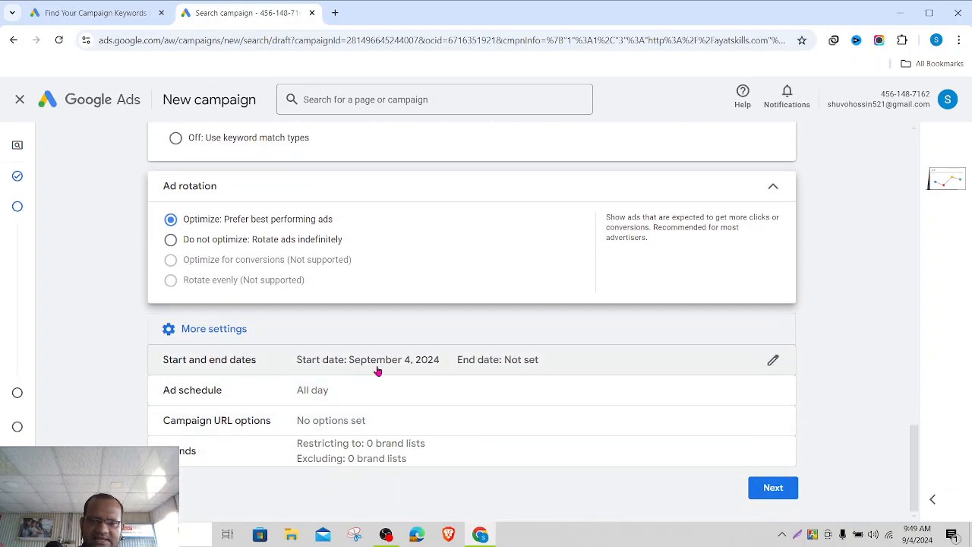
- Set the campaign end date to Sep 28, 2024
click(771, 359)
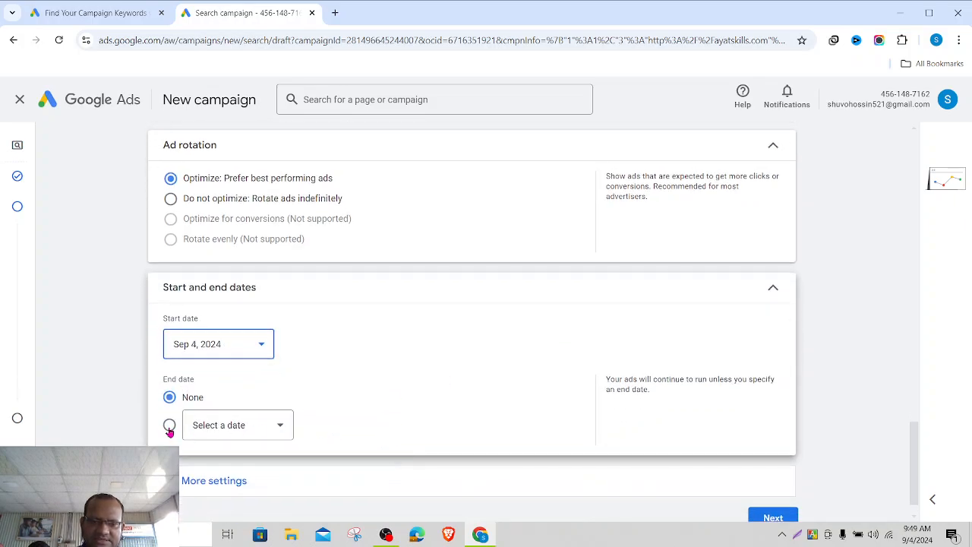
click(228, 424)
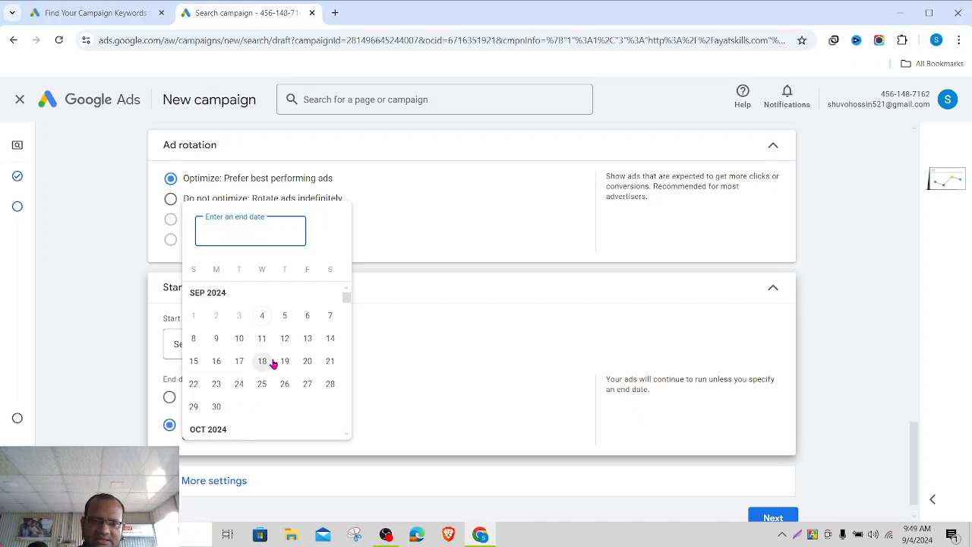
click(471, 372)
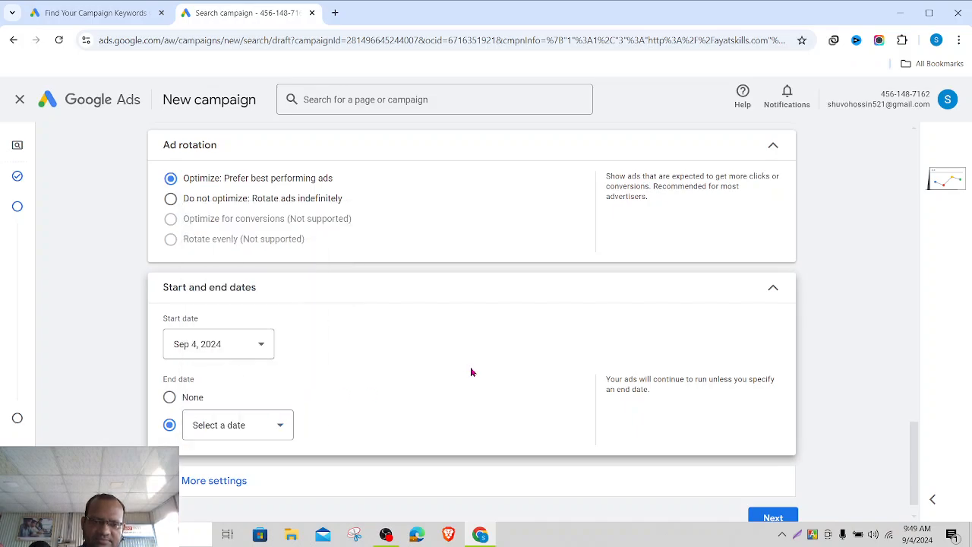
click(171, 398)
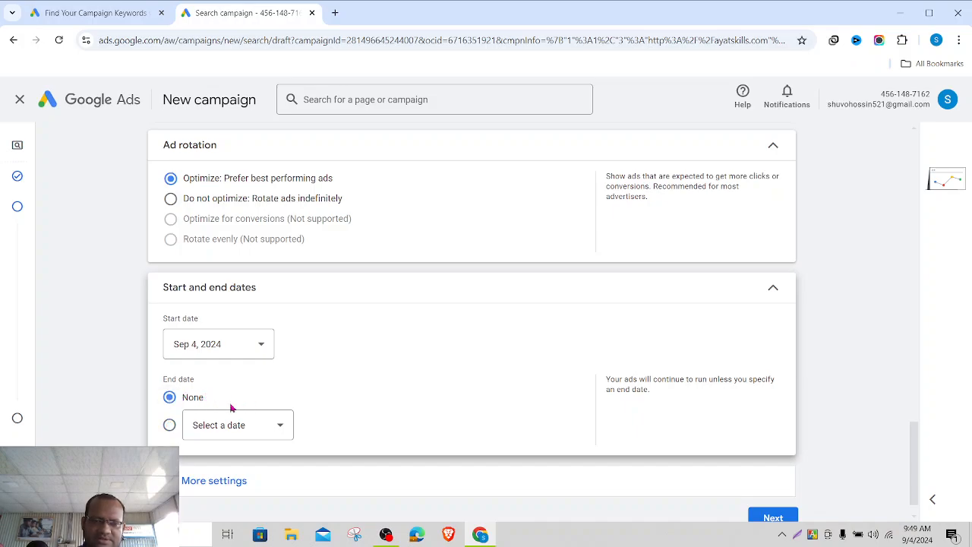
click(170, 426)
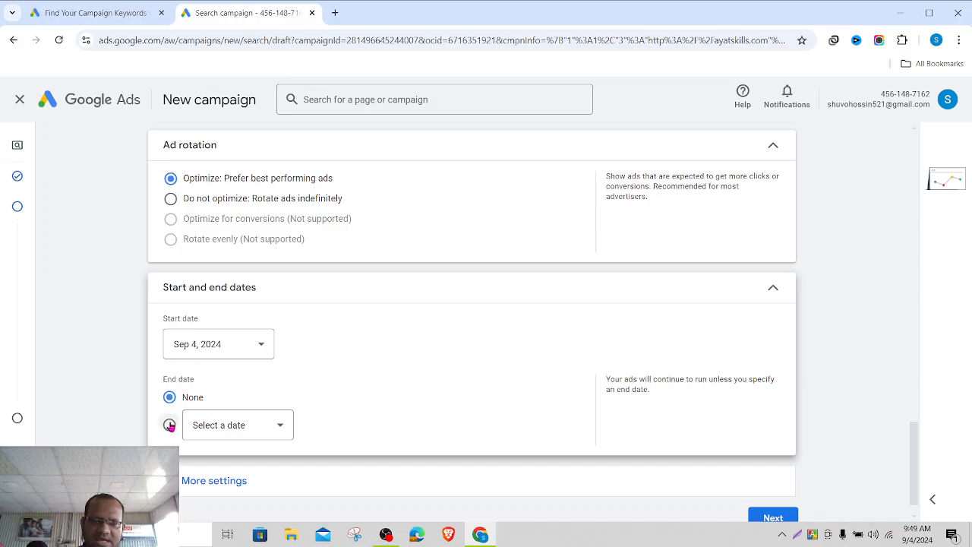
click(271, 426)
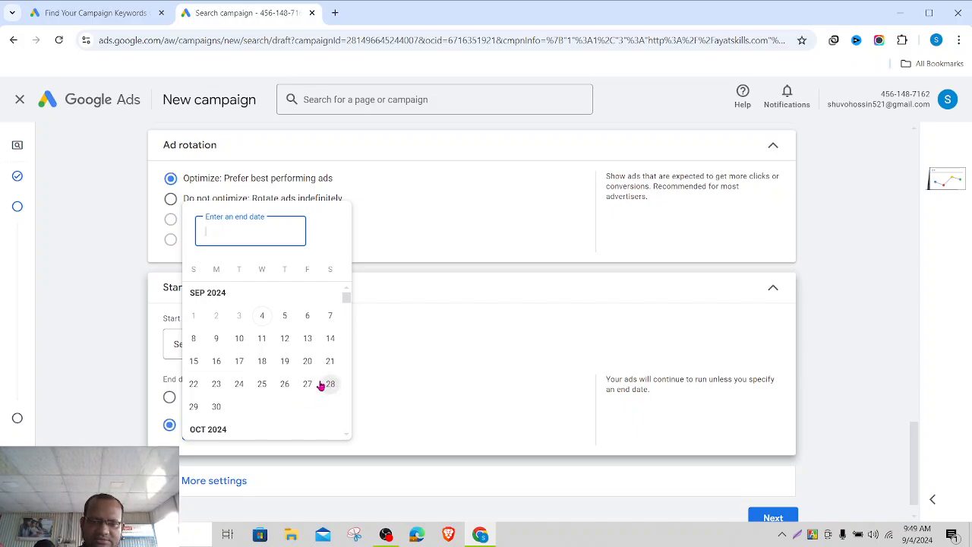
click(330, 385)
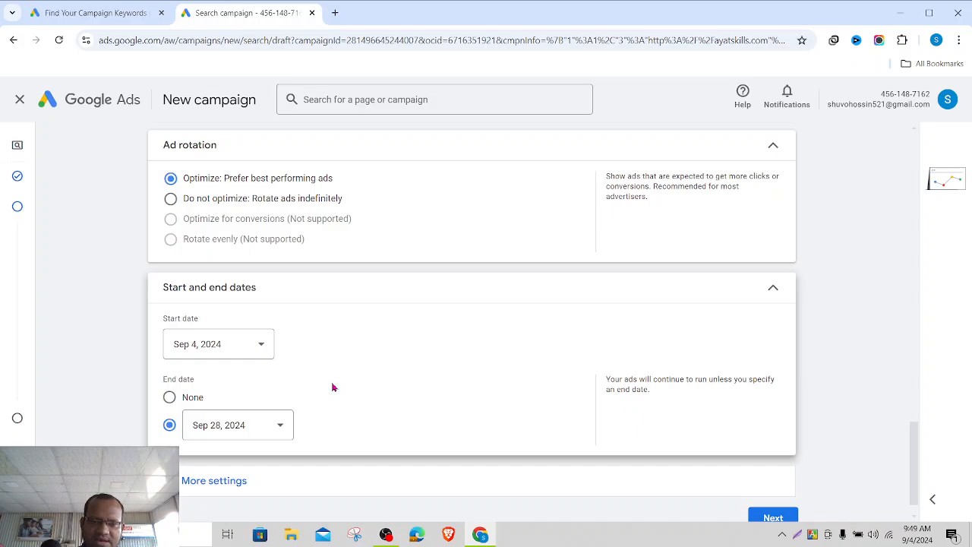
- Expand More settings to show Ad schedule, Campaign URL options and Brands
scroll(428, 386, down, 1)
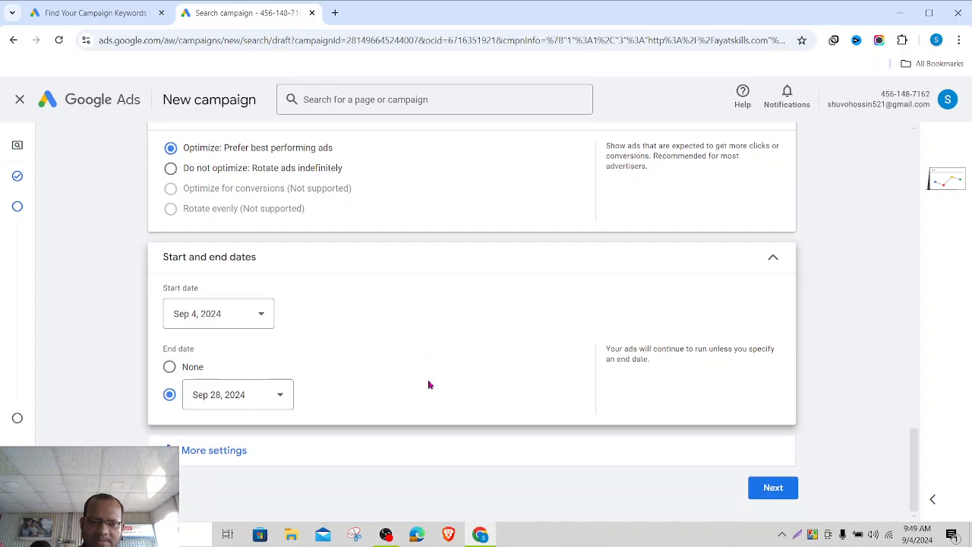
click(223, 450)
scroll(367, 440, down, 3)
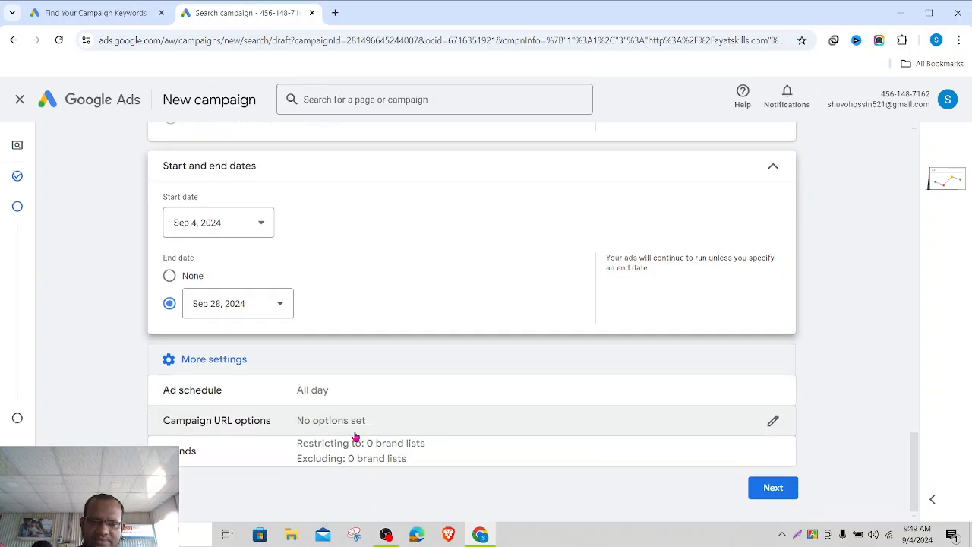
- Try weekend and weekday ad schedules, then leave ads running on All days
click(769, 392)
scroll(465, 421, down, 3)
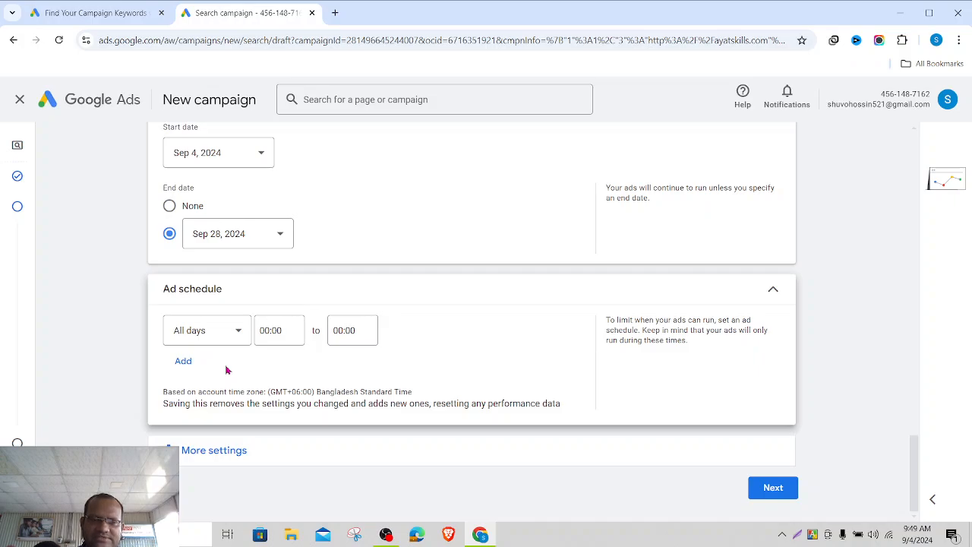
click(245, 340)
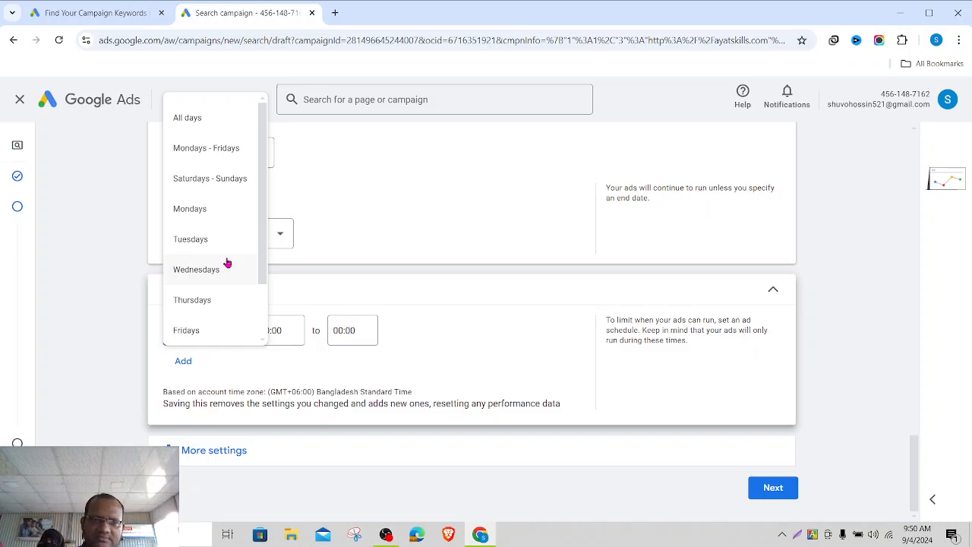
click(235, 179)
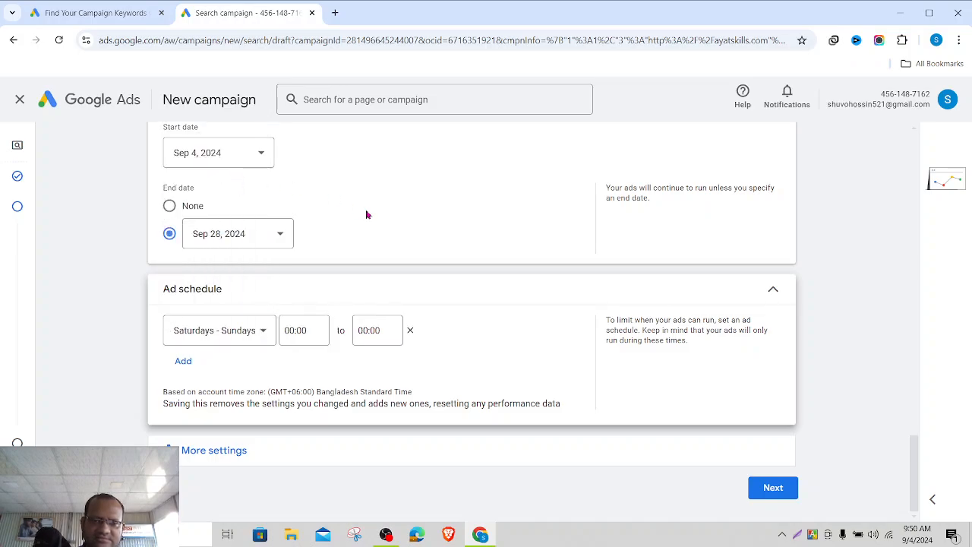
click(264, 330)
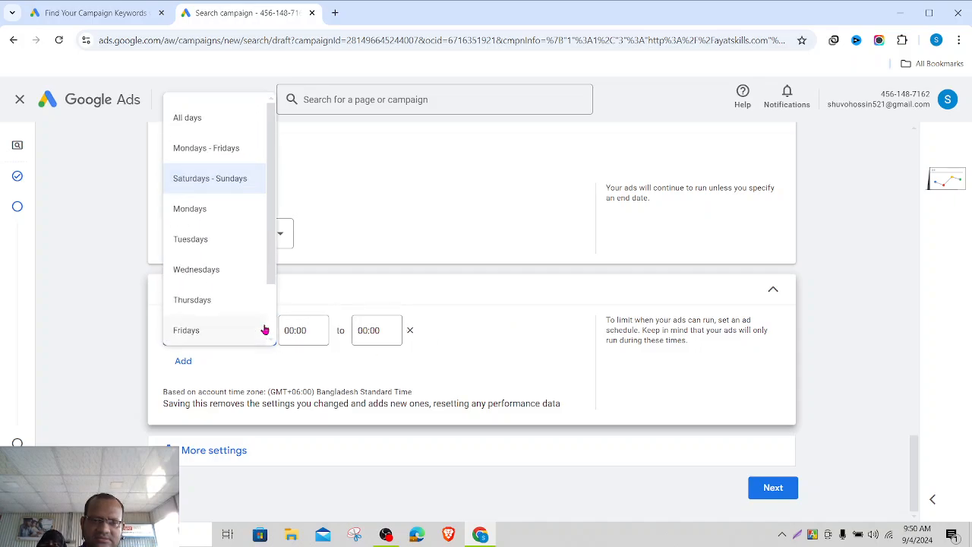
click(217, 154)
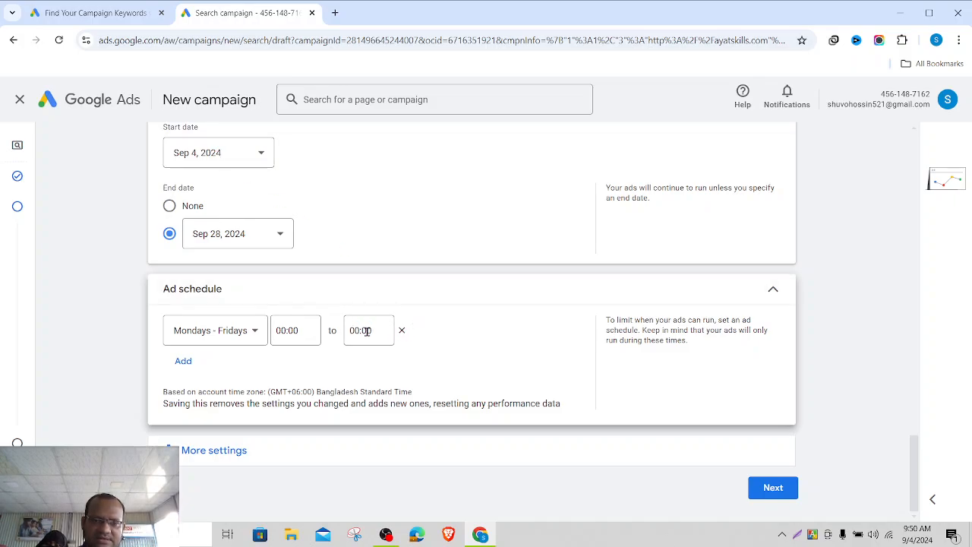
click(256, 336)
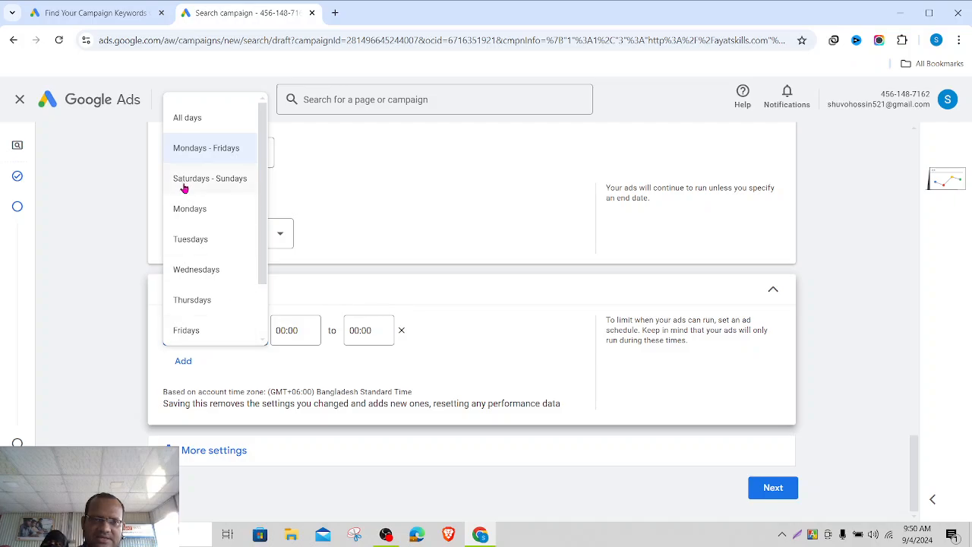
click(196, 114)
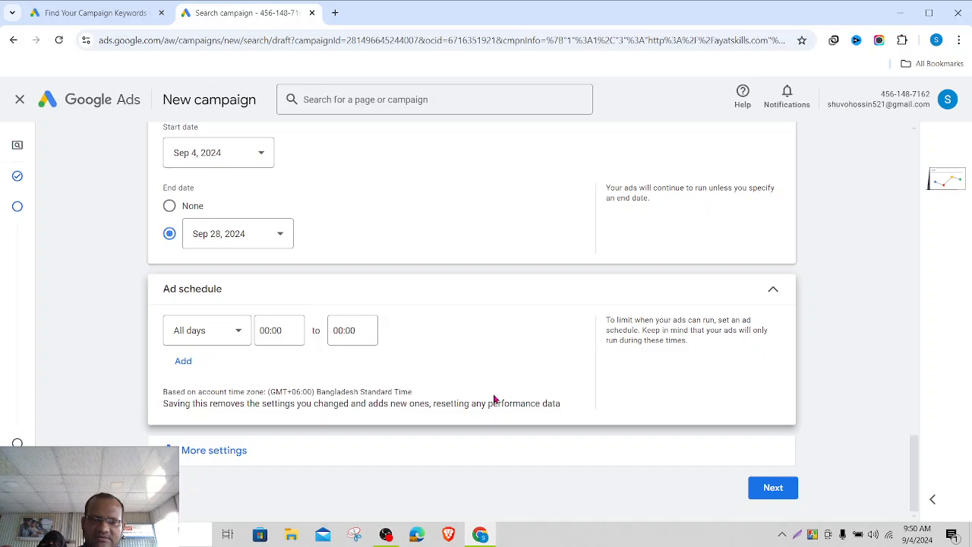
- Check Campaign URL options without changes and show the Brands setting
click(211, 461)
scroll(590, 389, down, 1)
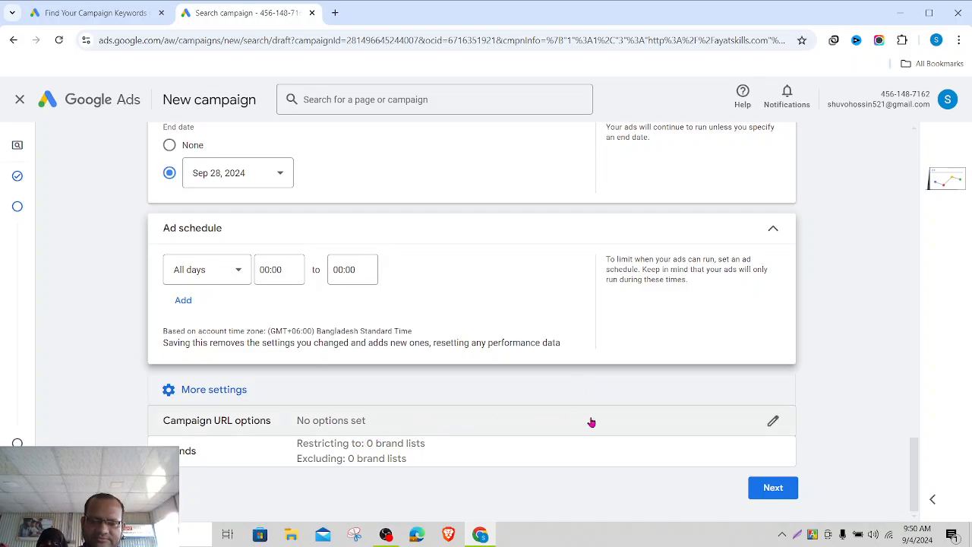
click(772, 420)
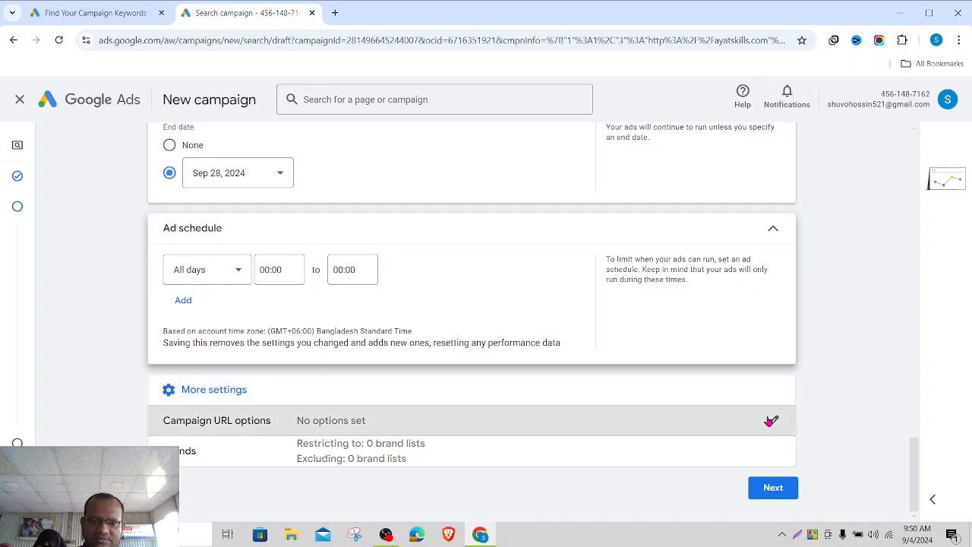
scroll(539, 439, down, 3)
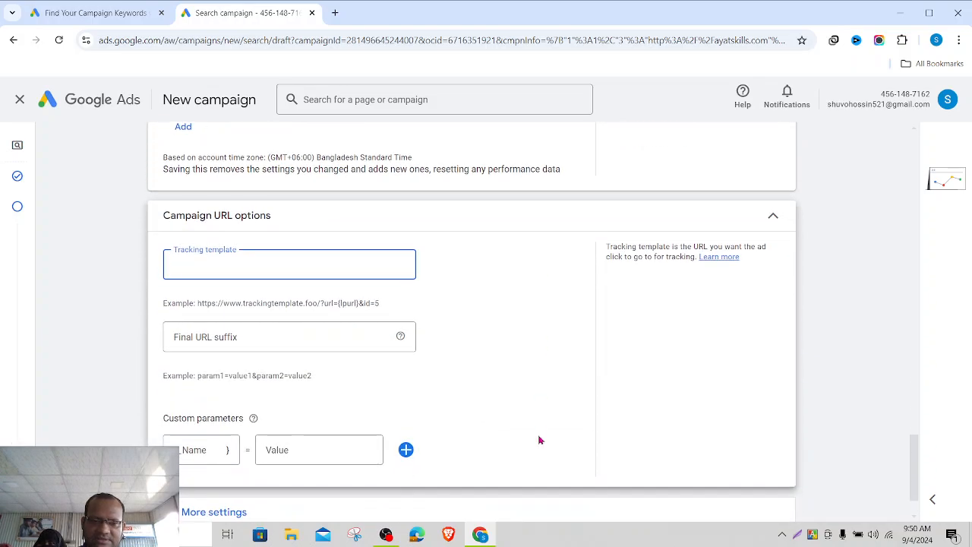
click(772, 215)
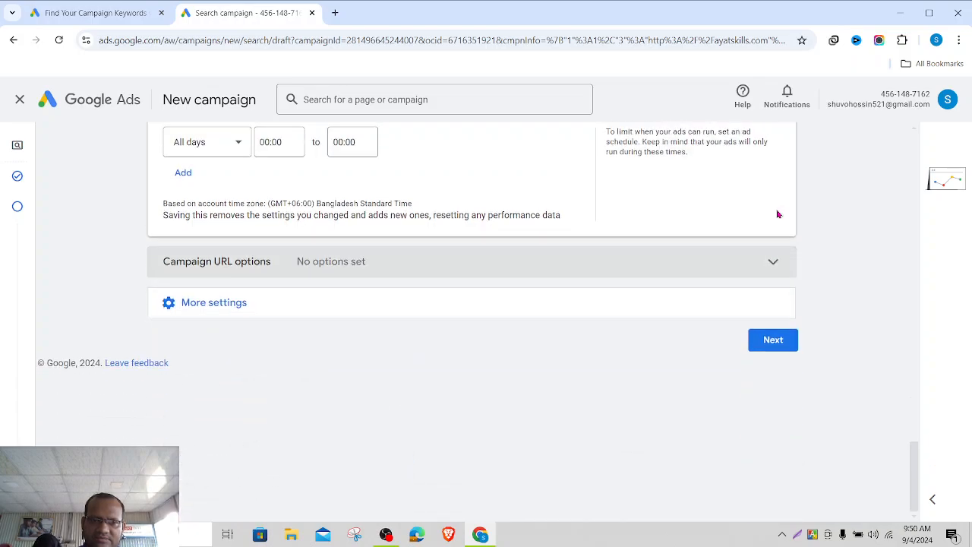
click(293, 306)
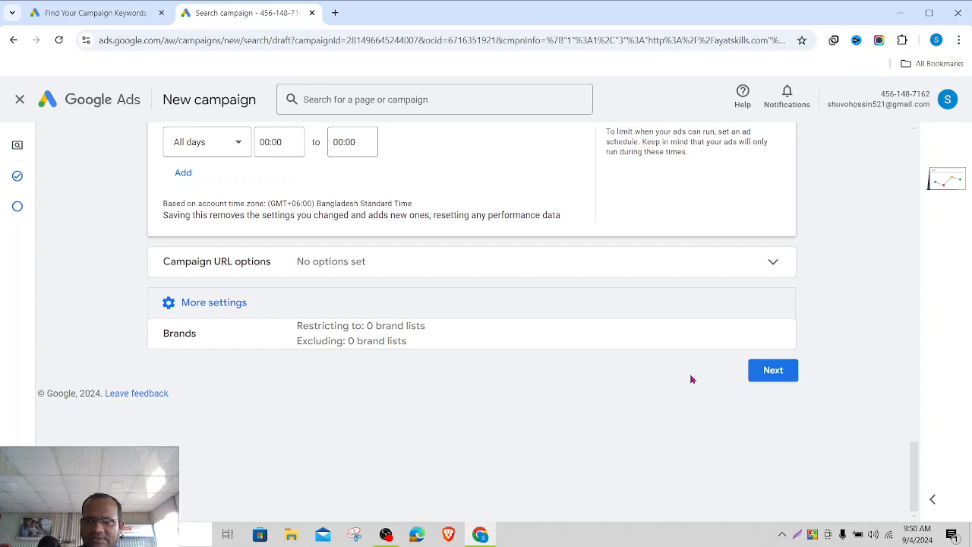
click(763, 371)
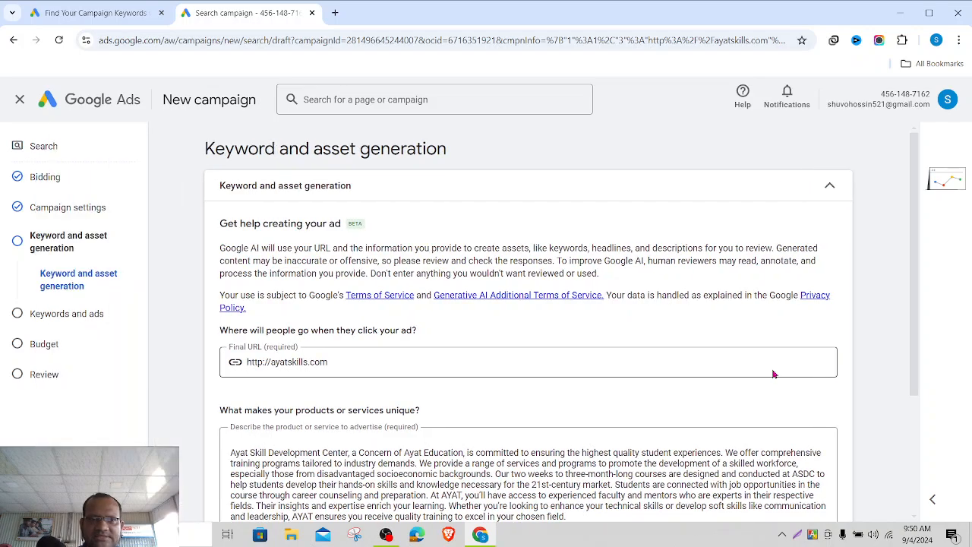
scroll(539, 294, down, 2)
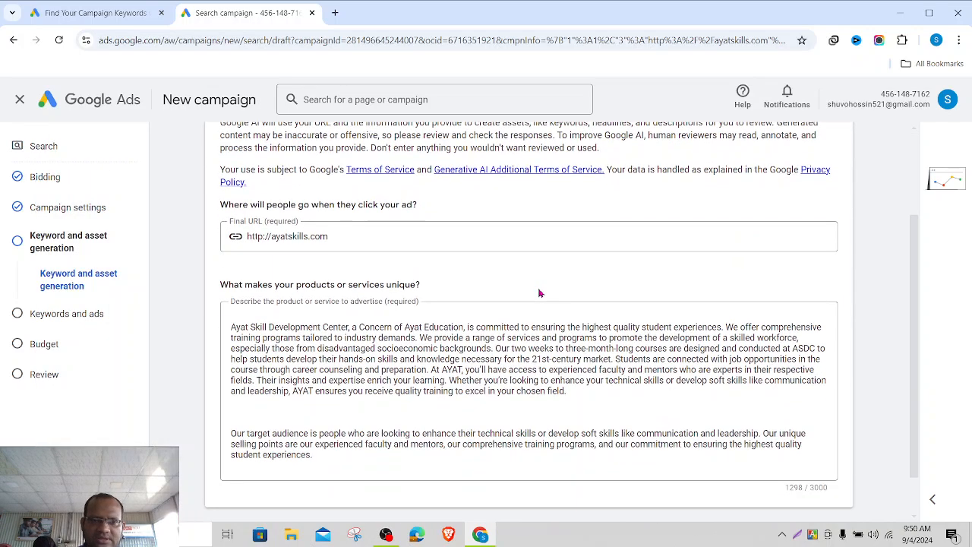
scroll(539, 293, up, 1)
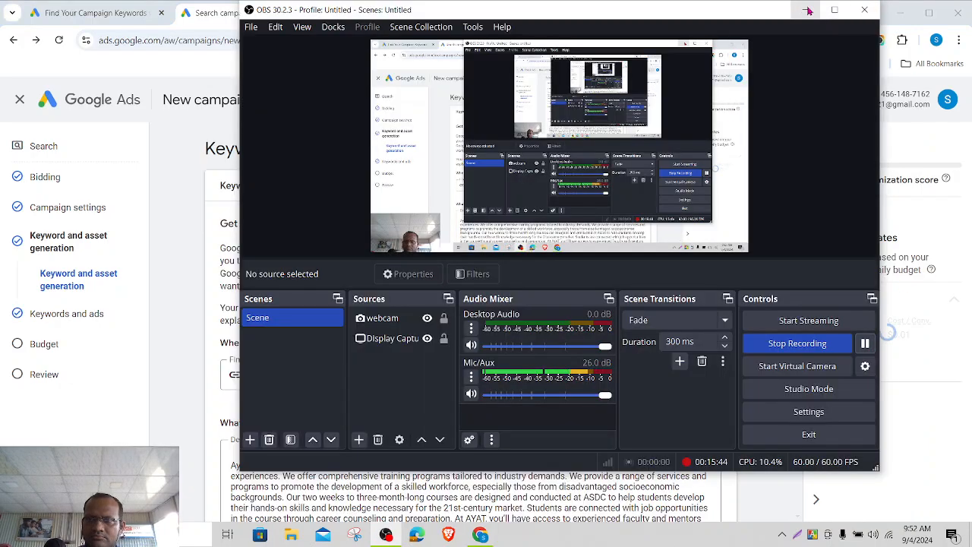
click(809, 11)
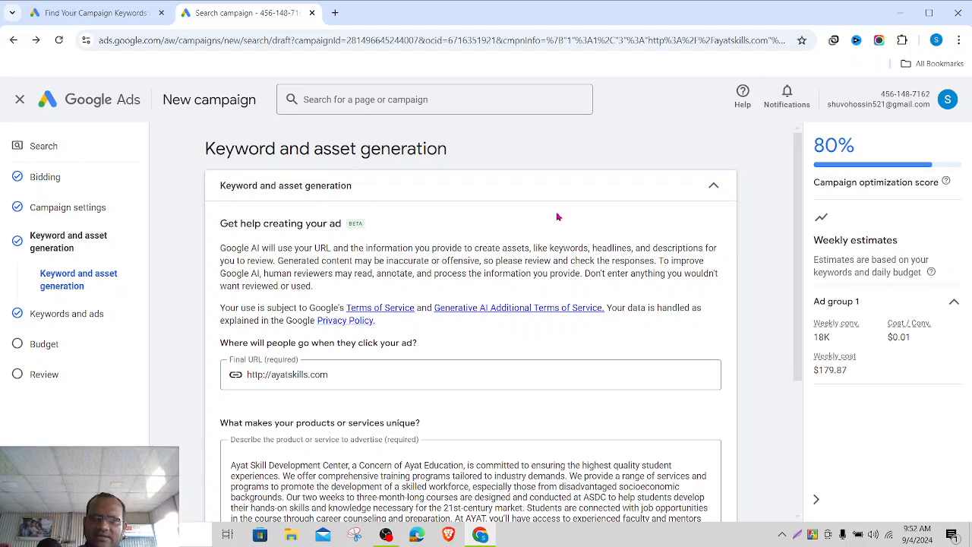
scroll(557, 217, down, 1)
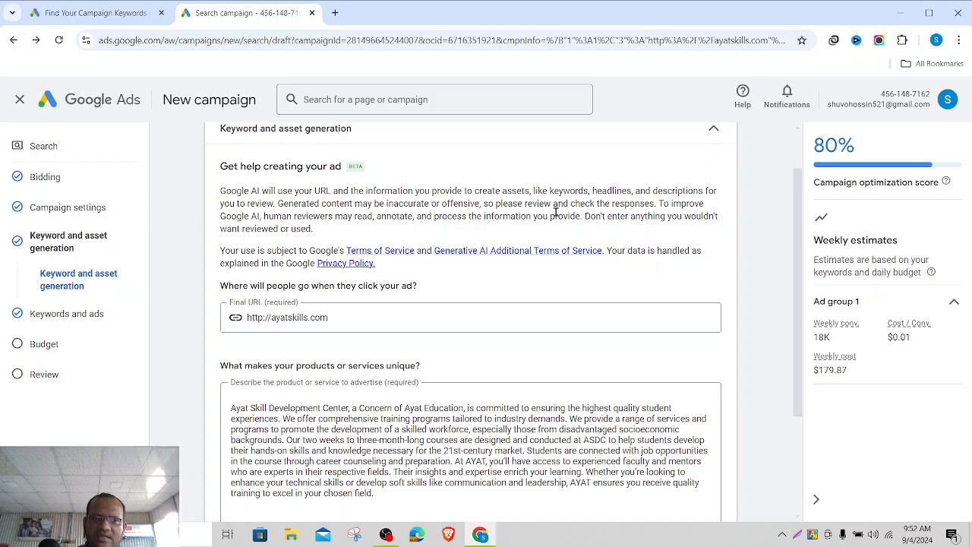
scroll(557, 218, down, 3)
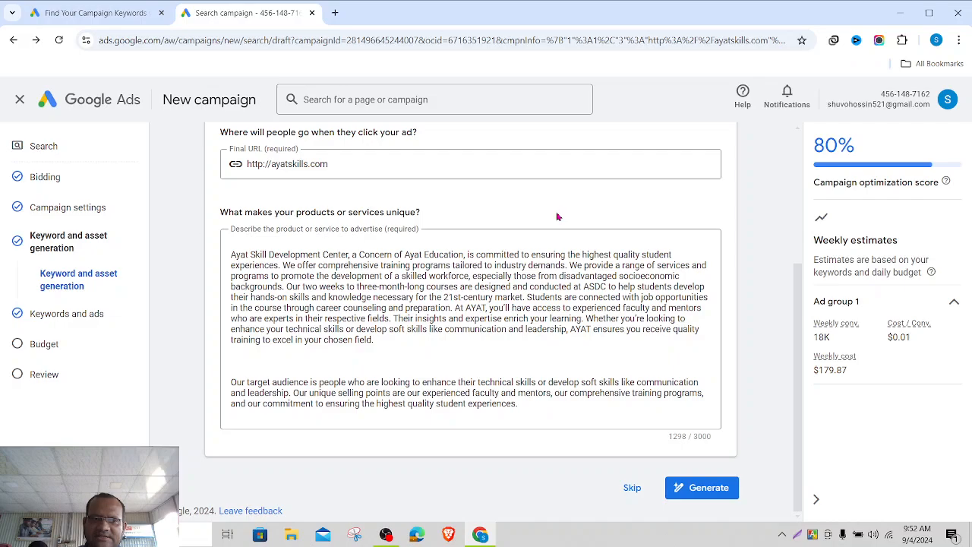
scroll(557, 218, up, 4)
scroll(557, 218, down, 3)
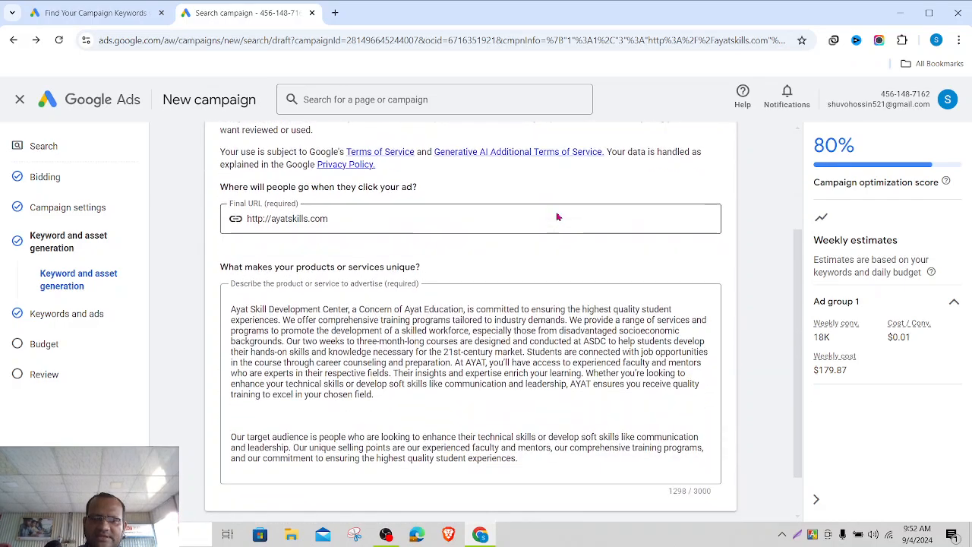
scroll(557, 217, down, 1)
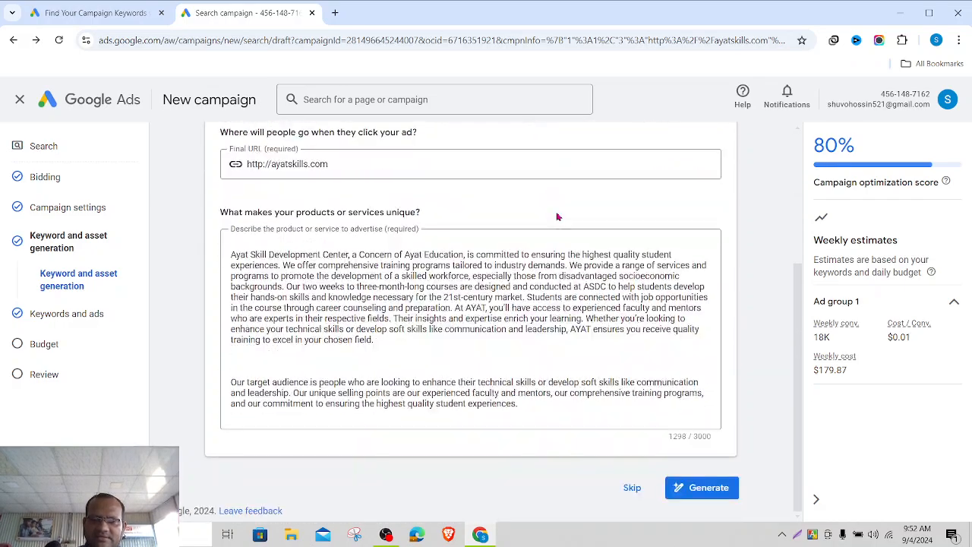
click(622, 494)
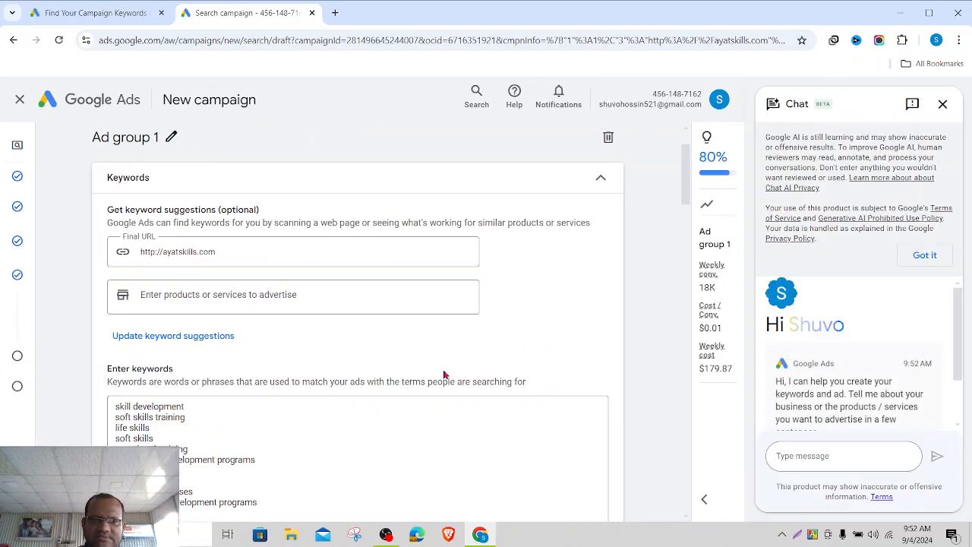
scroll(445, 374, down, 1)
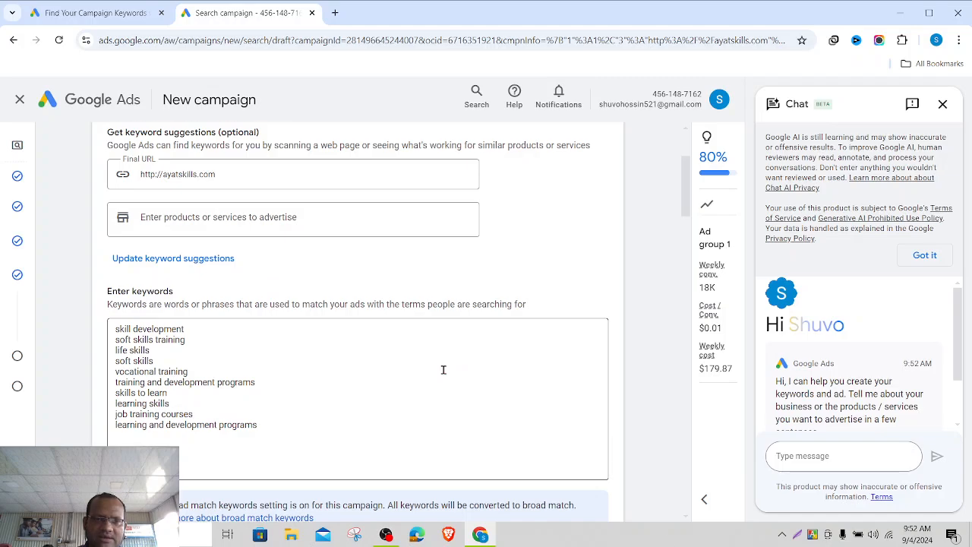
scroll(444, 370, down, 1)
scroll(443, 370, up, 1)
scroll(444, 370, up, 2)
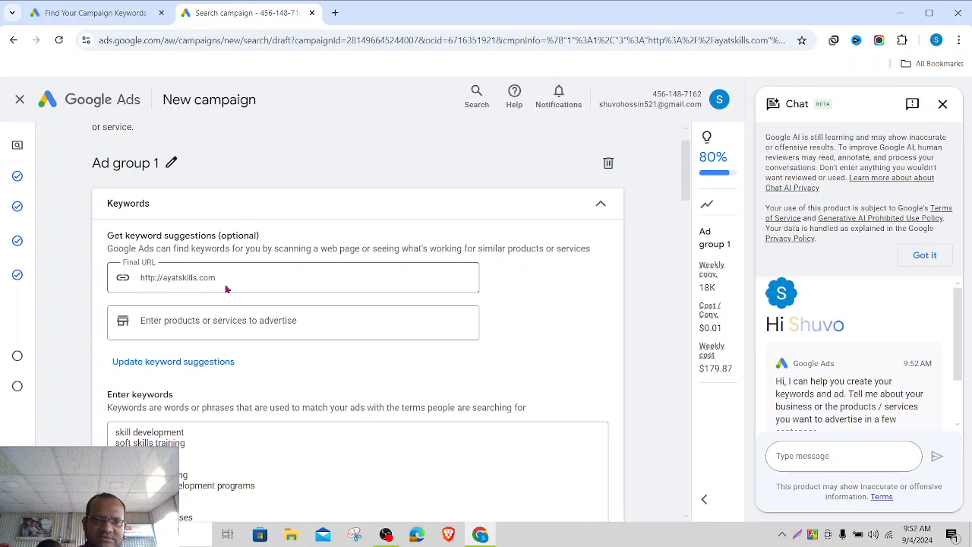
click(248, 332)
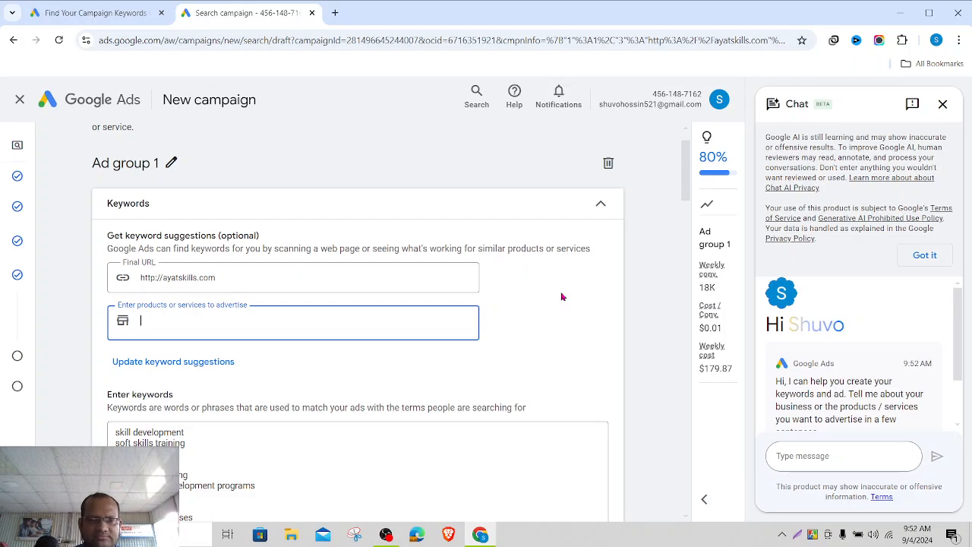
text(training )
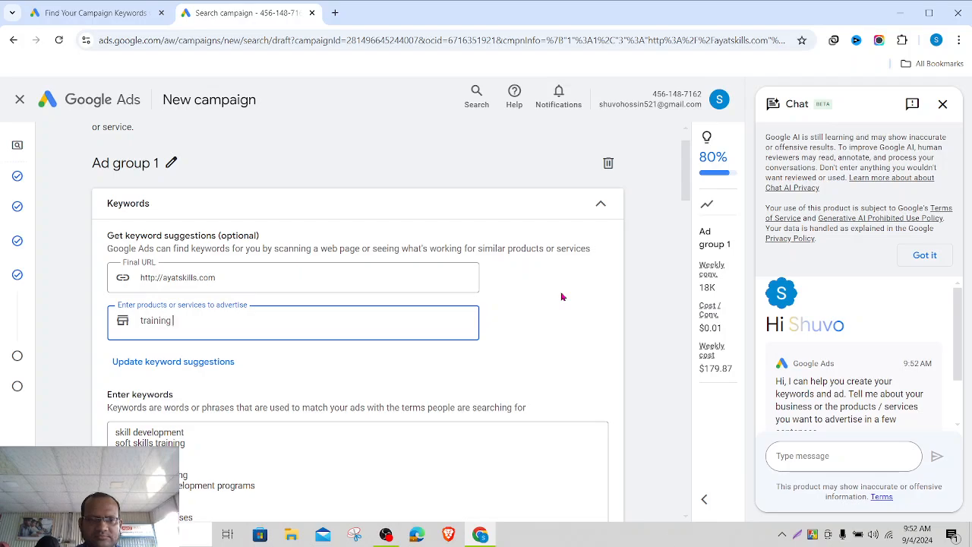
text(center)
key(Return)
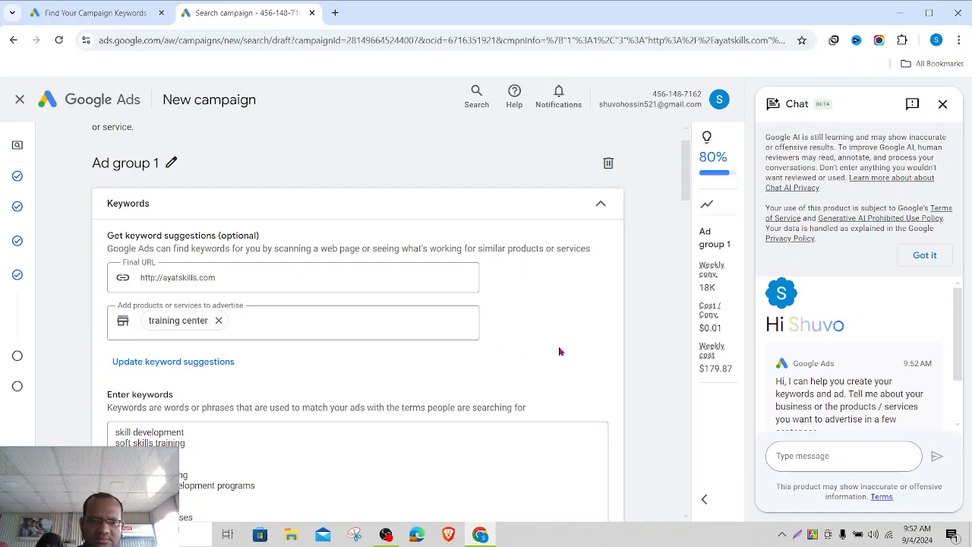
scroll(559, 351, down, 2)
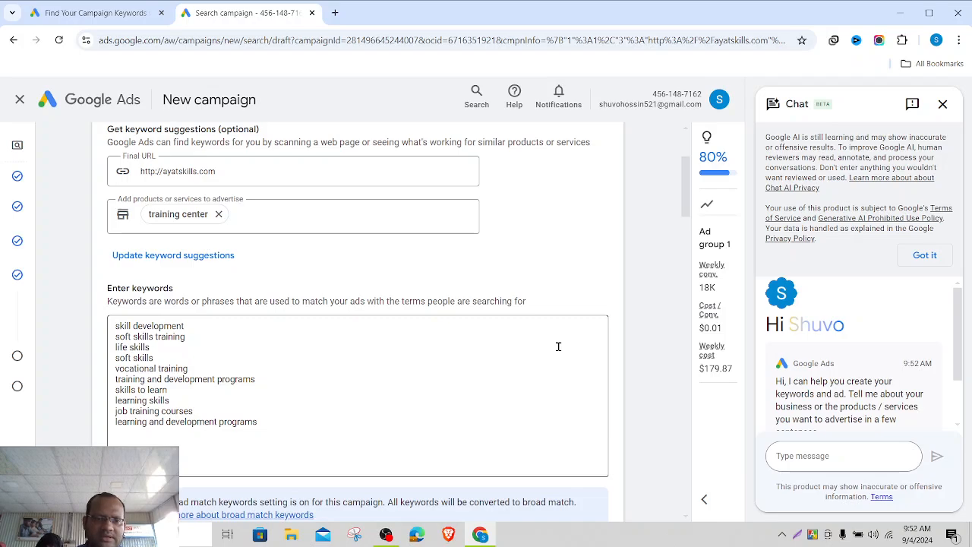
scroll(558, 346, down, 1)
scroll(558, 346, down, 2)
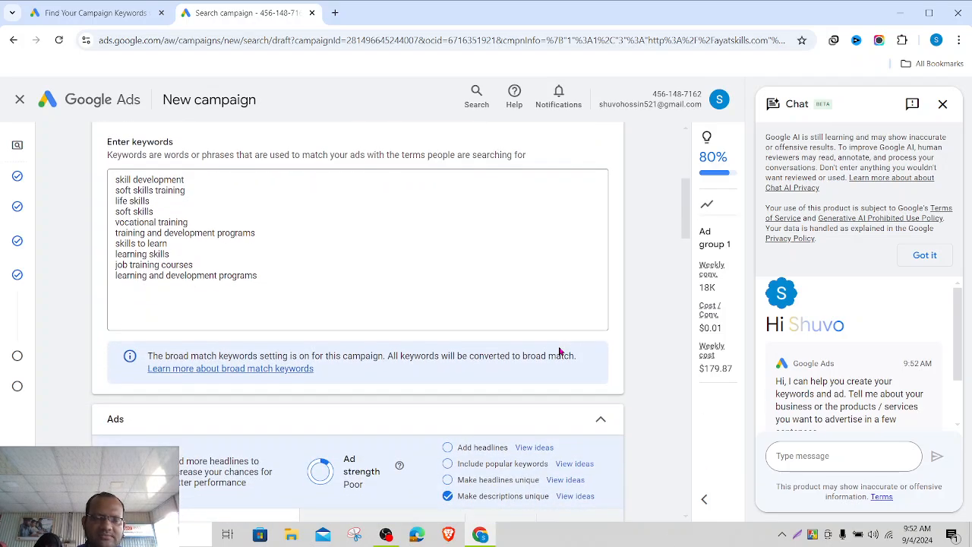
scroll(558, 347, up, 1)
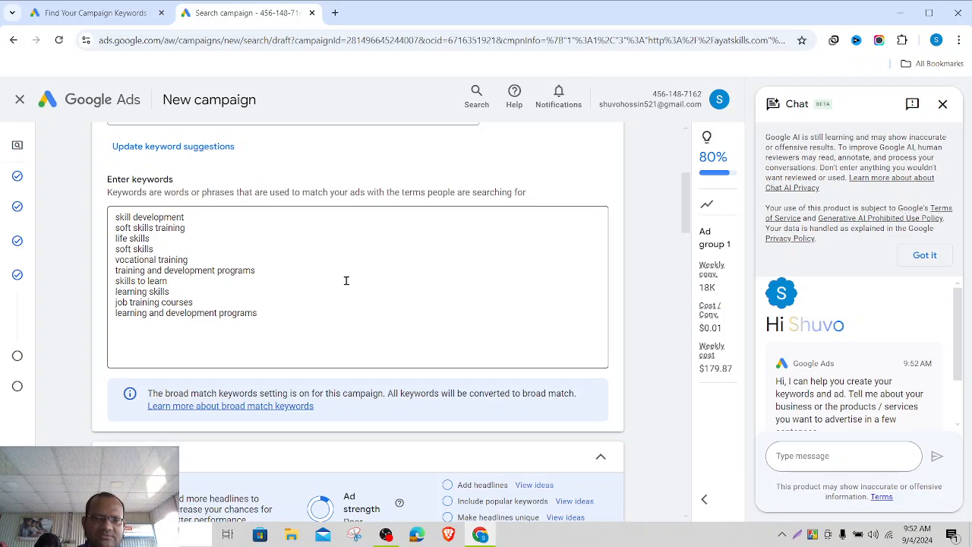
- Append the keywords Digital Marketing Course, Web Development Course and Graphics Design Course, correcting typos
click(283, 325)
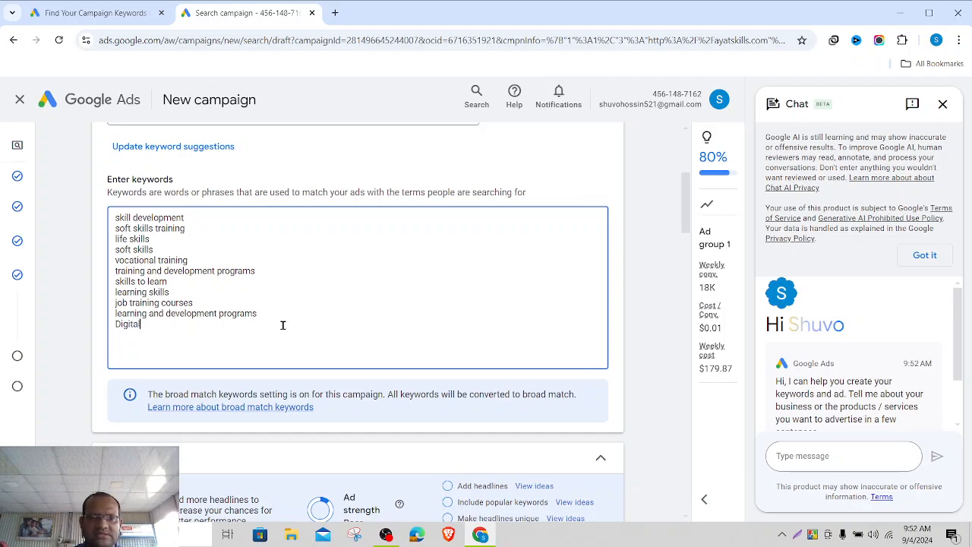
text(Digital Market)
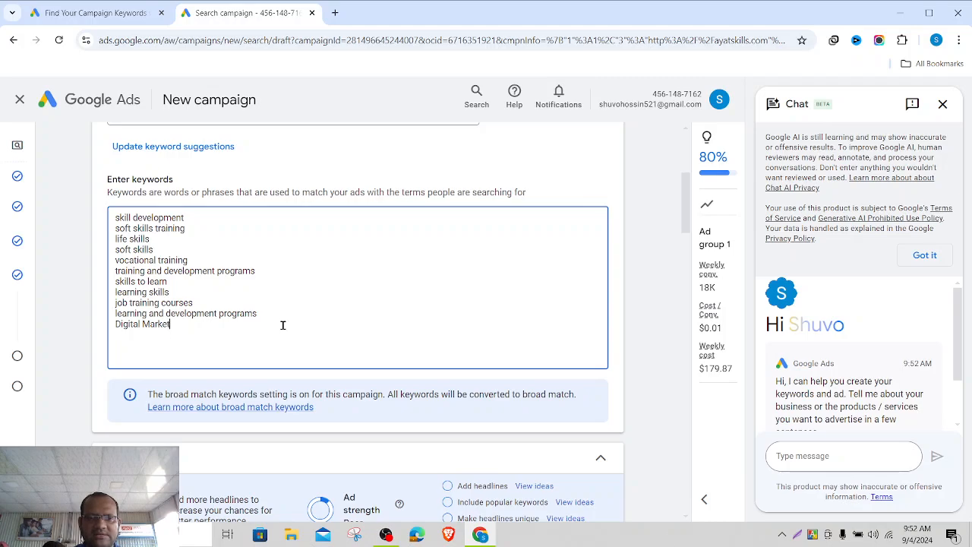
text(ing COu)
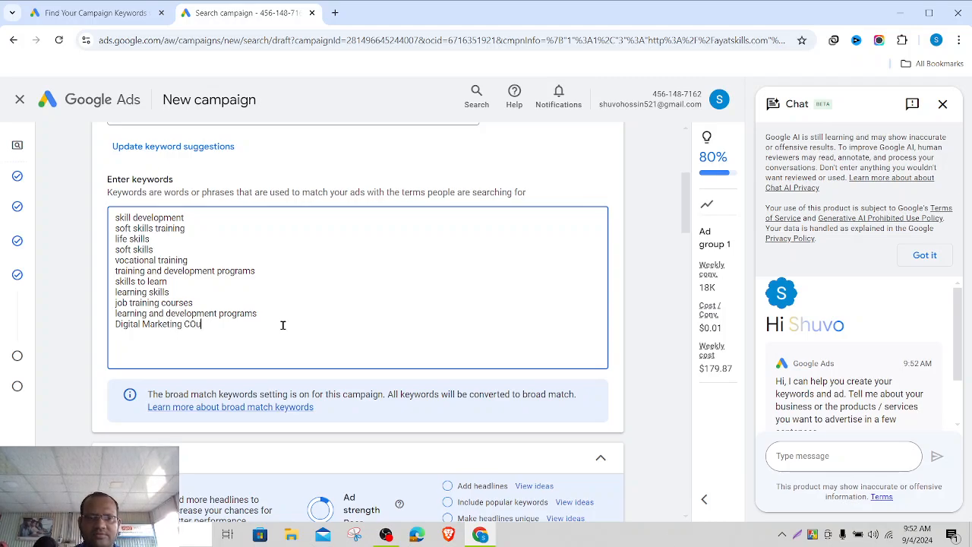
key(BackSpace)
text(ourse )
text(We)
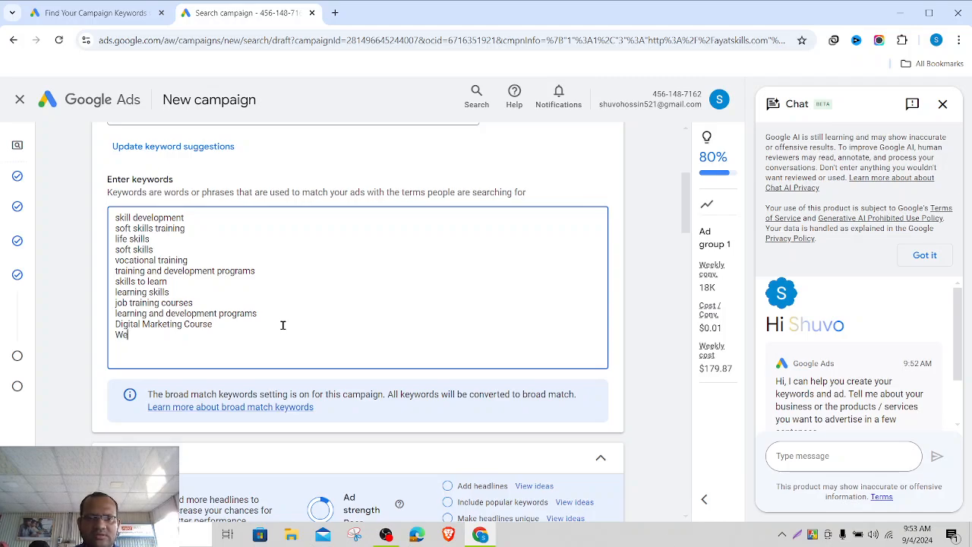
text(b Deve)
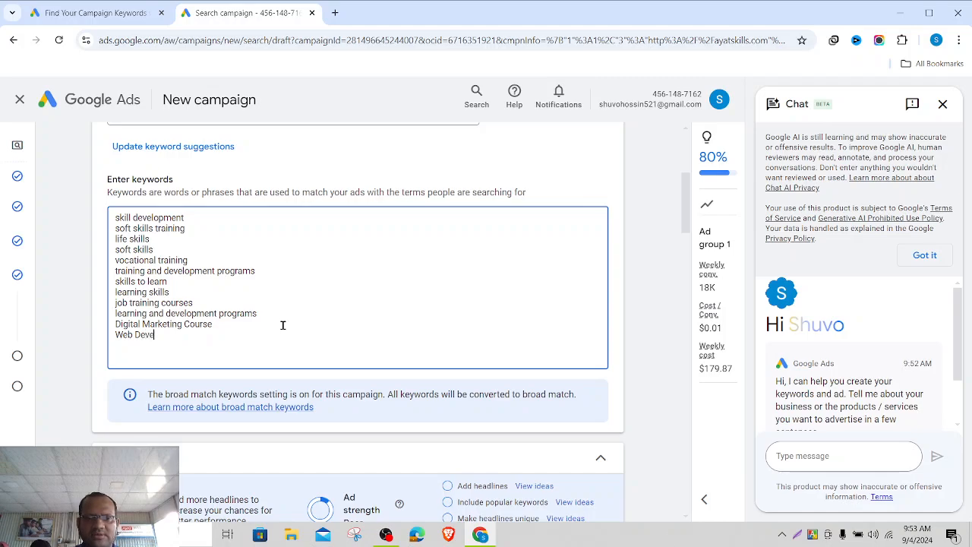
text(lopment Course)
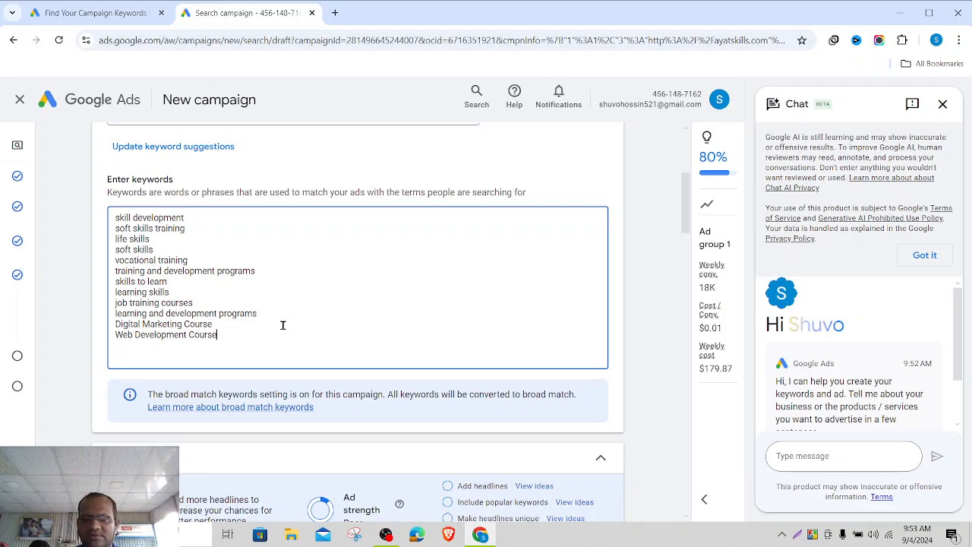
key(Return)
text(Gra)
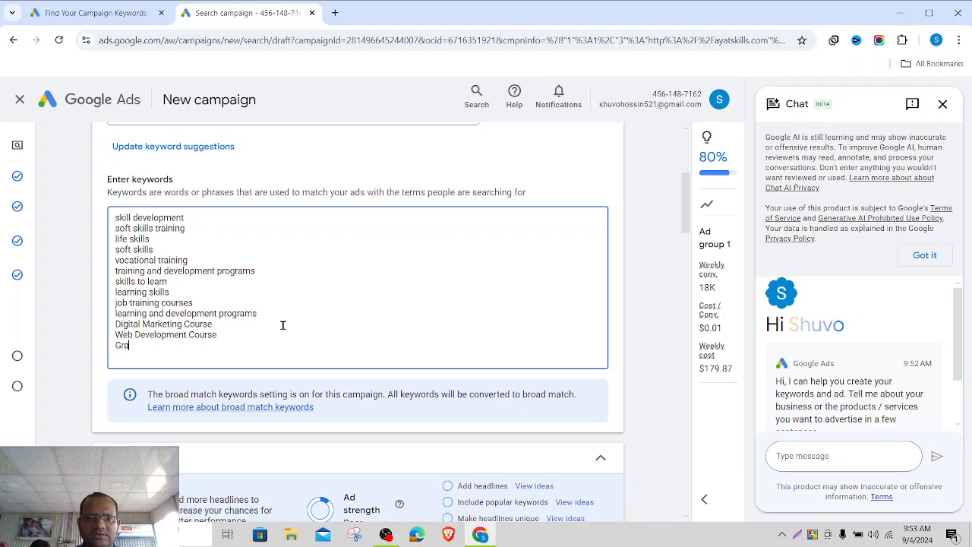
text(phics Desing C)
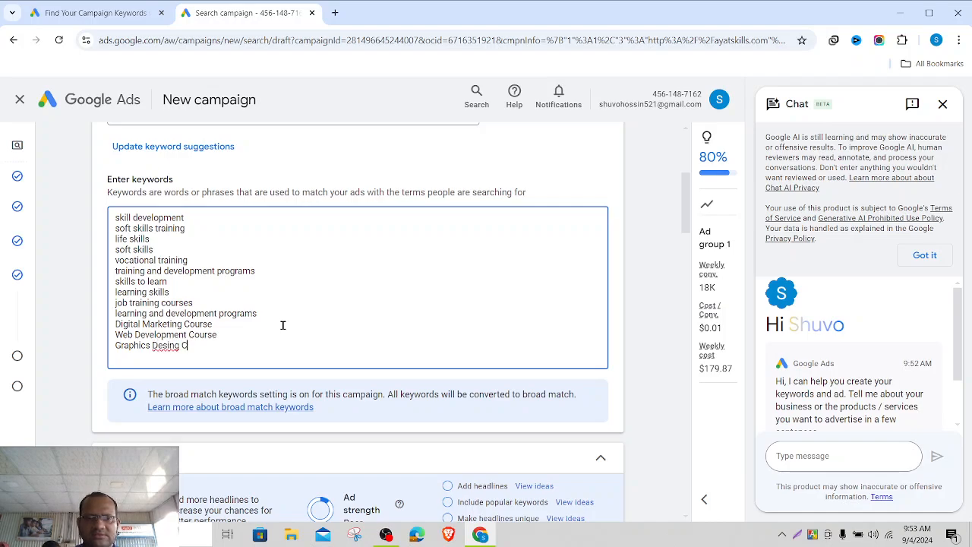
key(BackSpace)
key(BackSpace)
key(BackSpace)
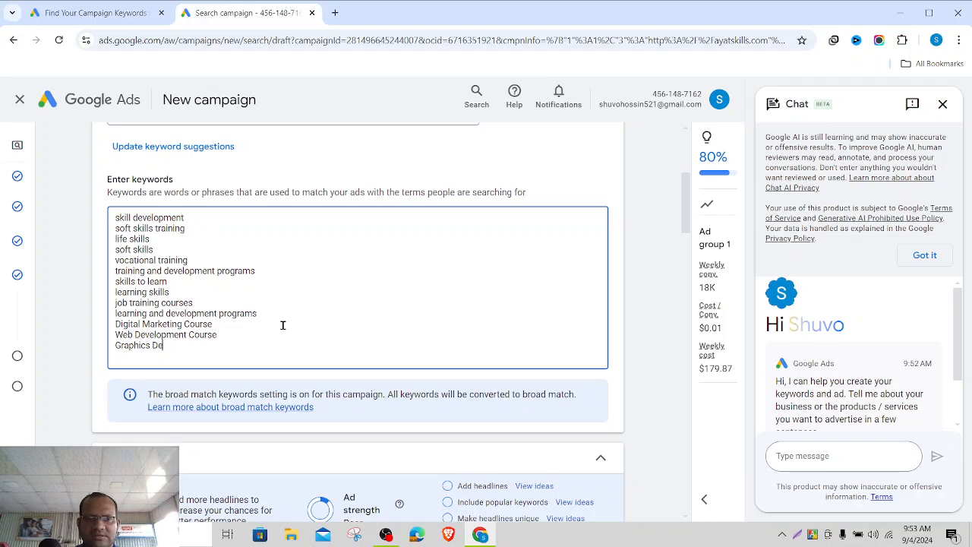
text(sign)
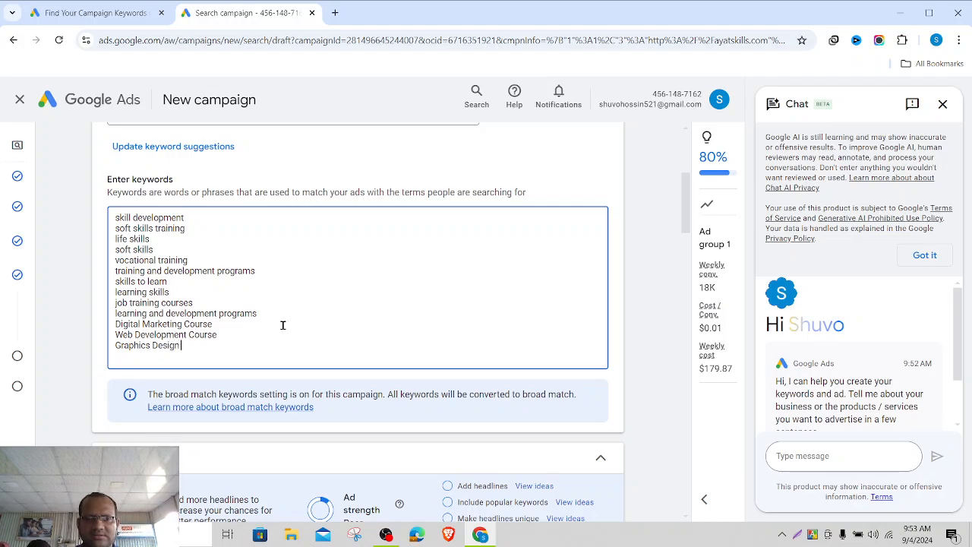
text( Course)
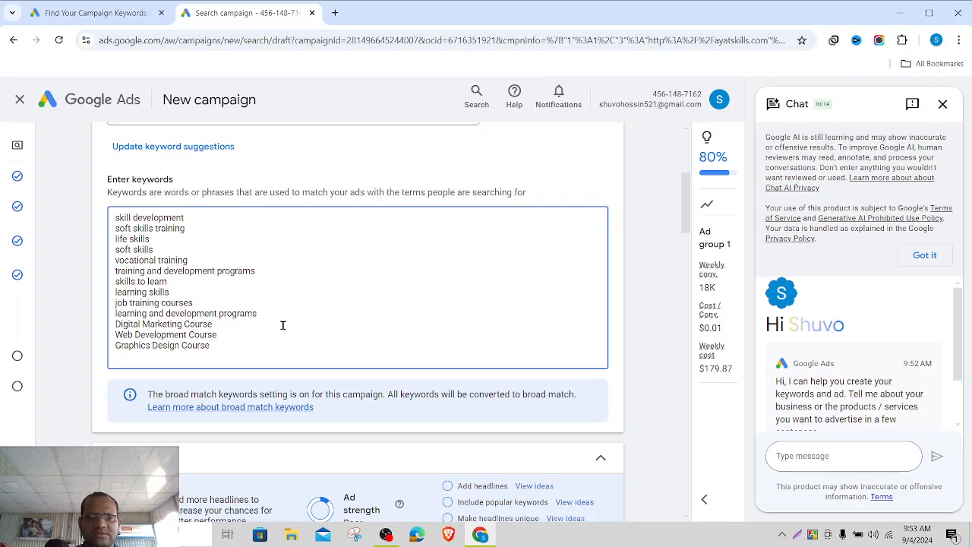
click(638, 358)
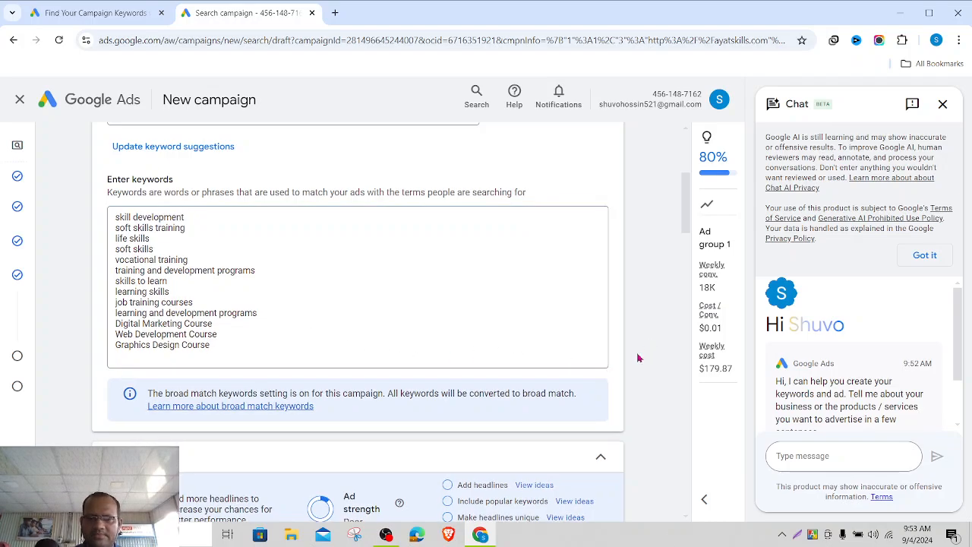
scroll(455, 380, down, 2)
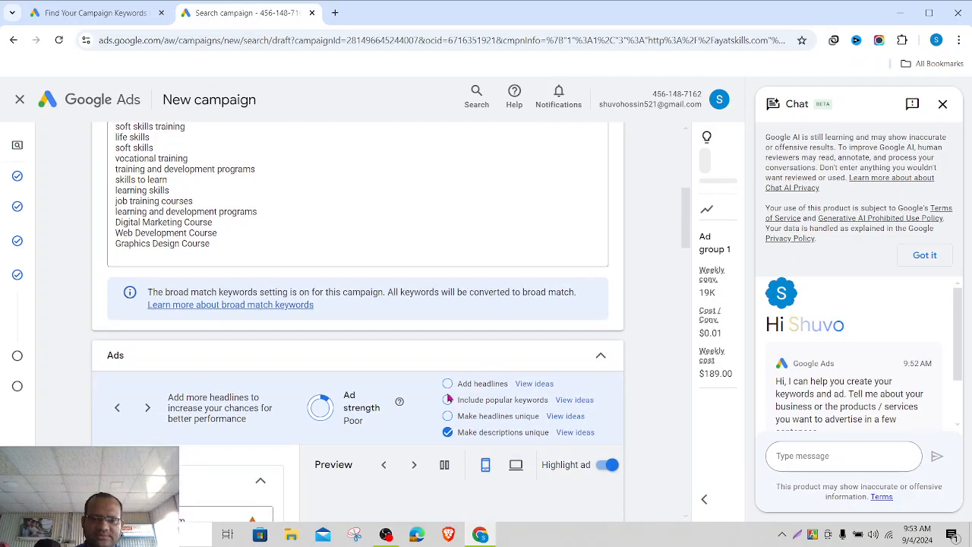
scroll(448, 398, down, 2)
scroll(448, 398, down, 1)
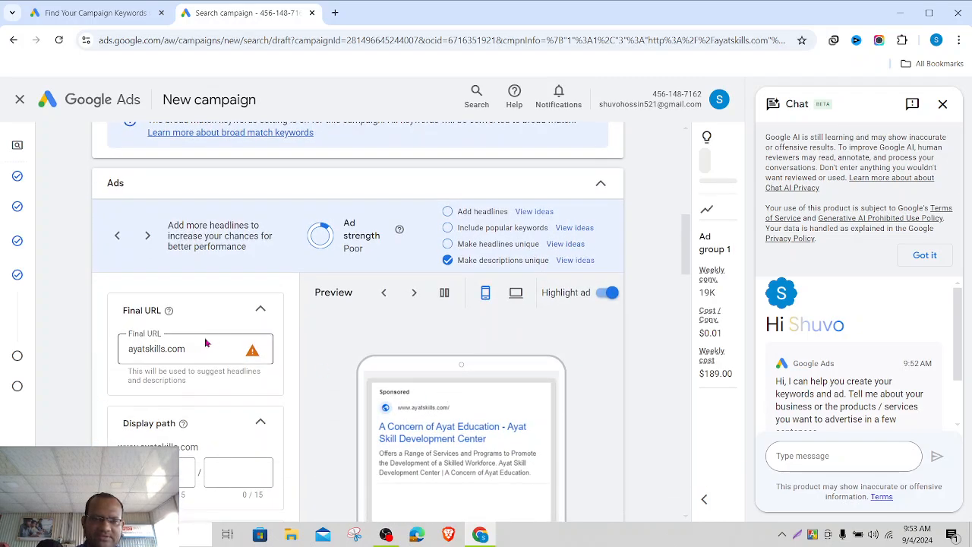
double_click(130, 348)
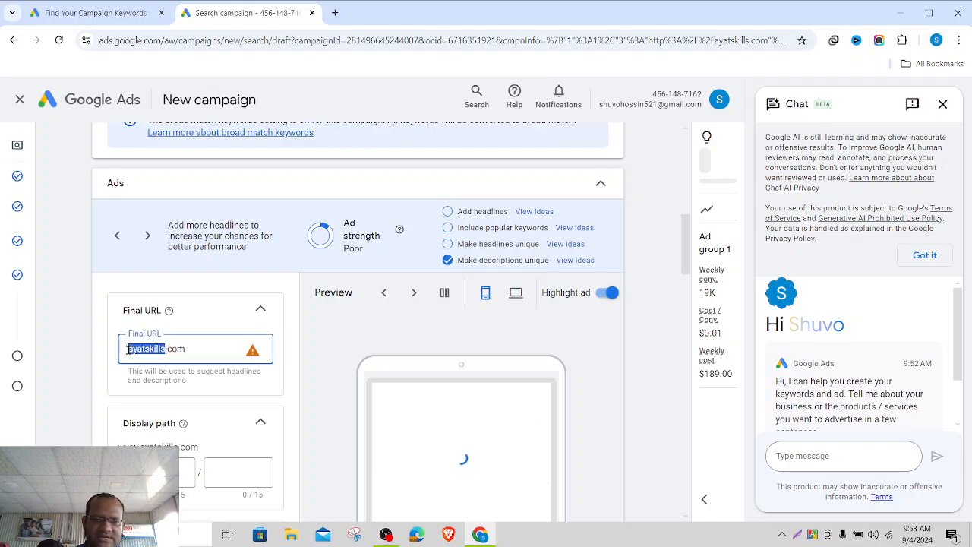
click(184, 348)
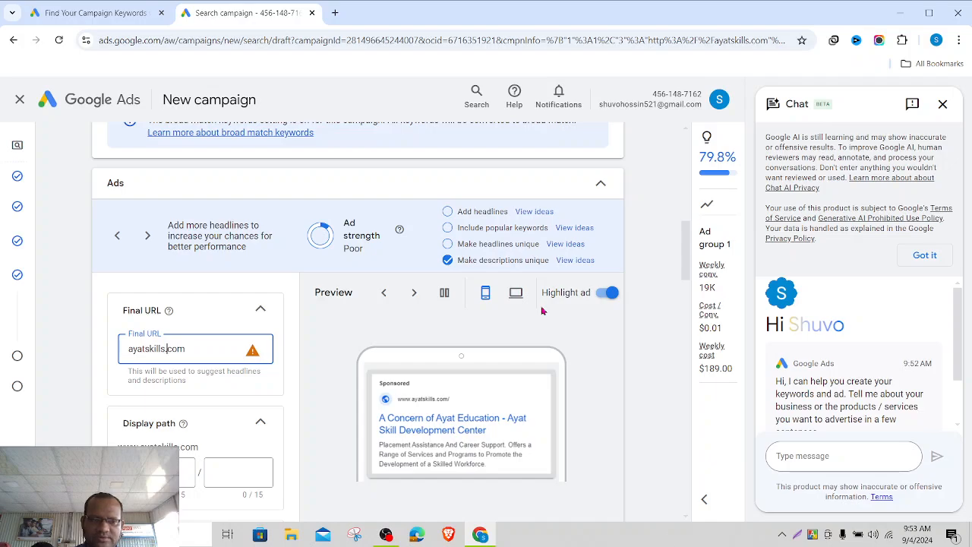
text(https)
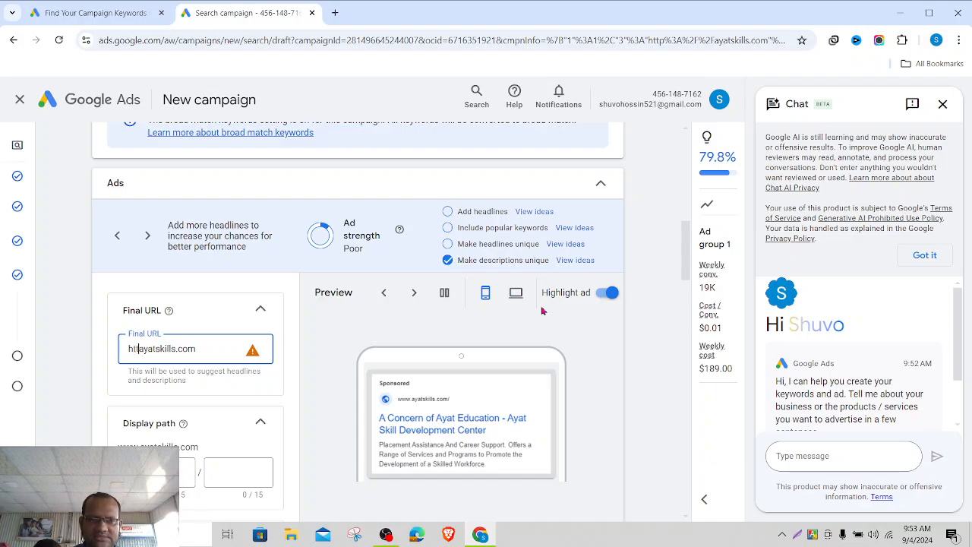
text(://)
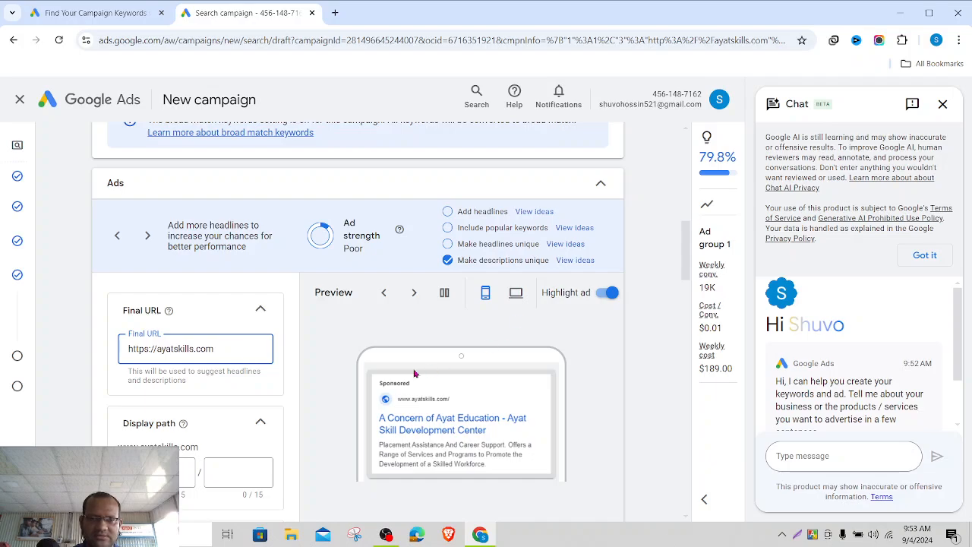
click(296, 375)
scroll(295, 375, down, 2)
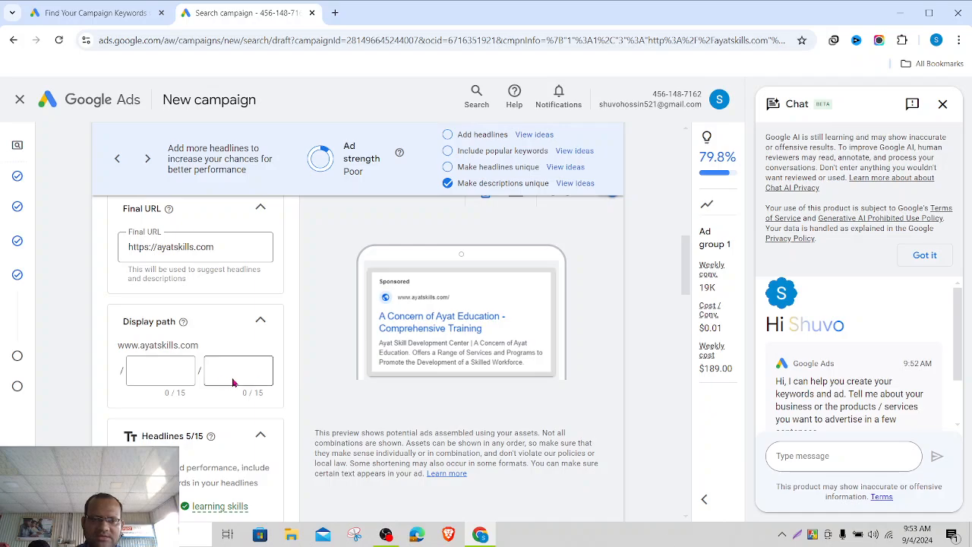
click(164, 368)
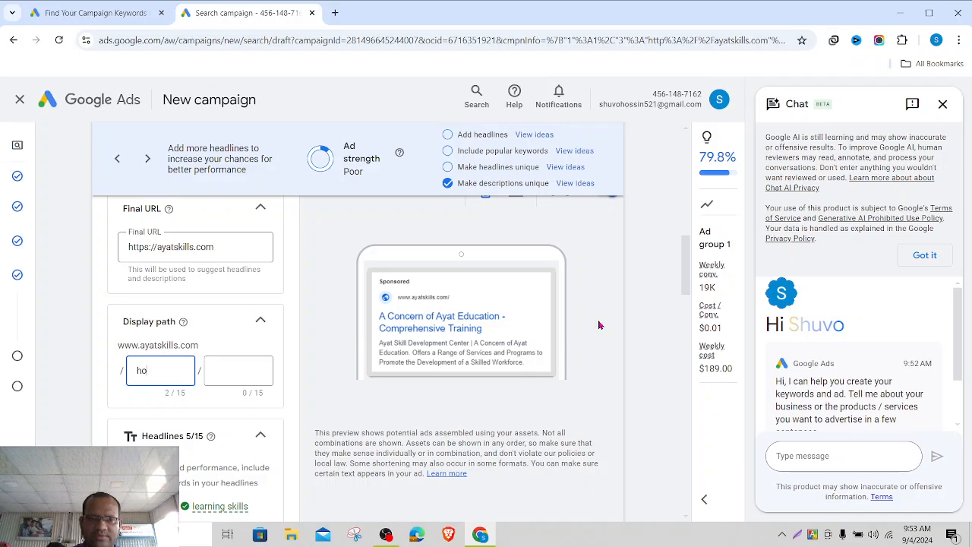
click(356, 331)
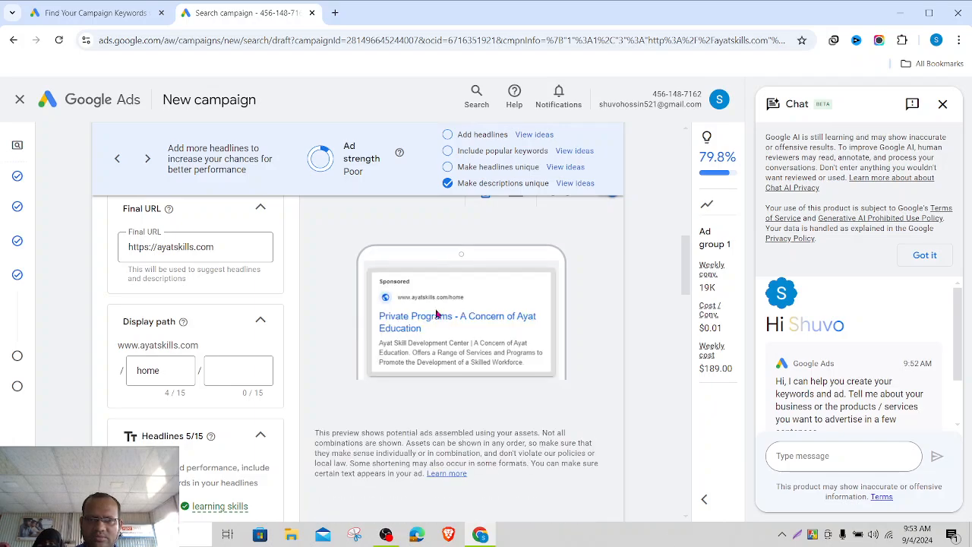
click(171, 369)
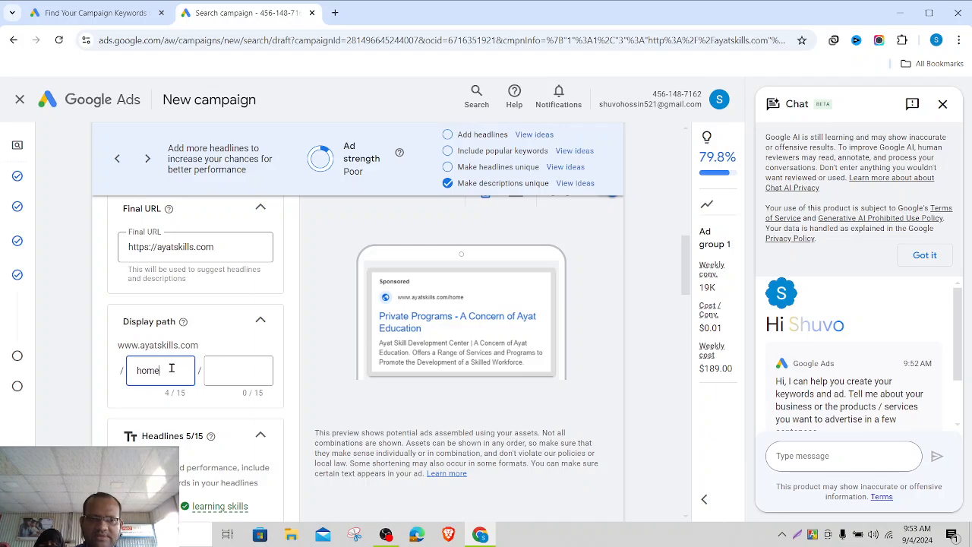
key(BackSpace)
key(BackSpace)
key(BackSpace)
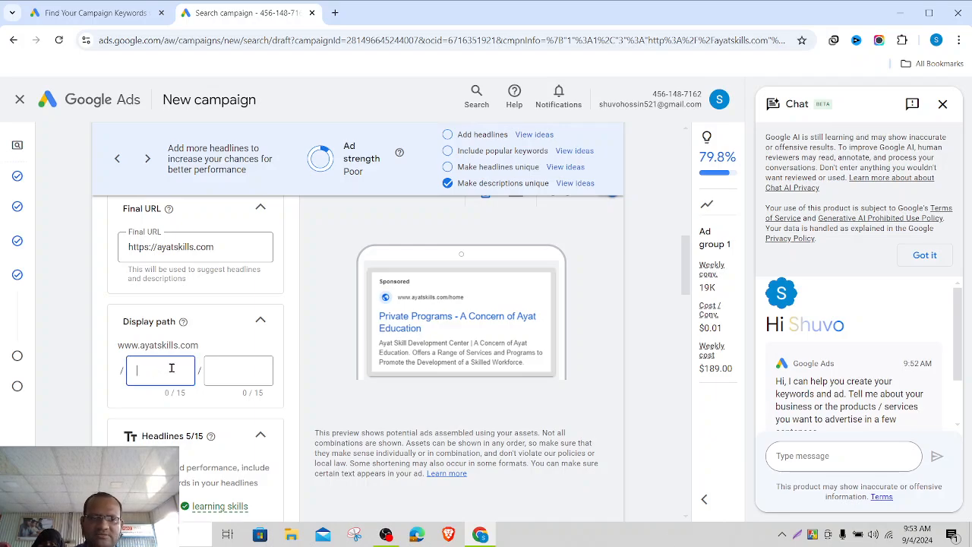
click(331, 351)
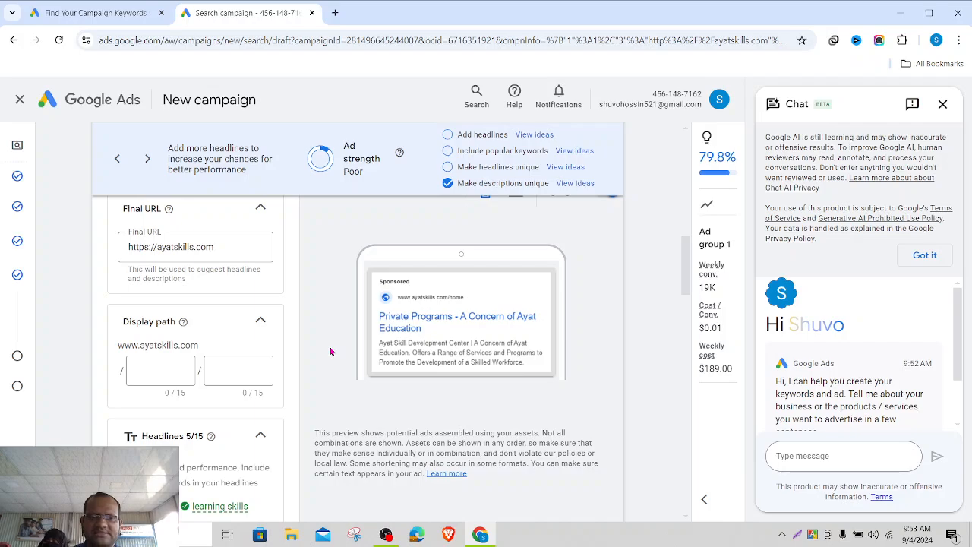
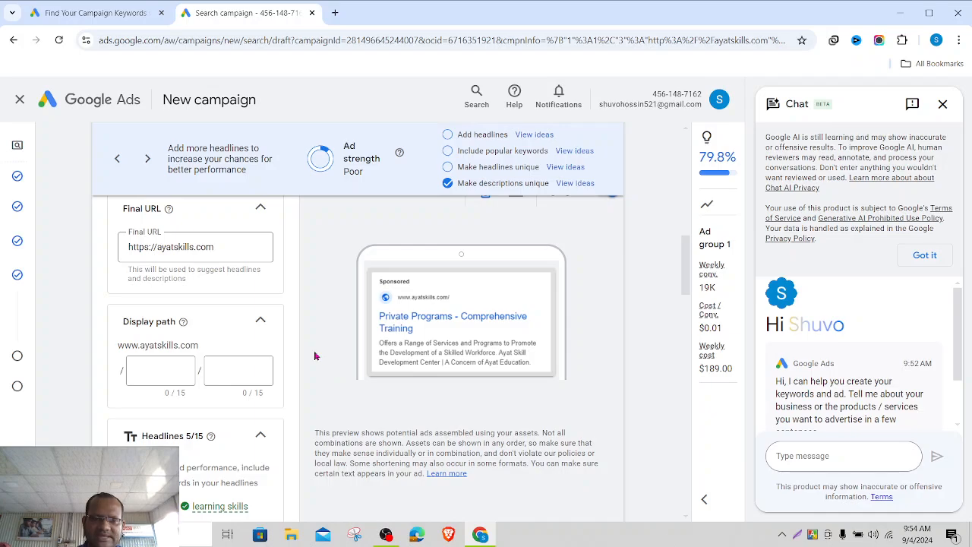
- Review the existing Private Programs and Private Training headlines
scroll(316, 355, down, 2)
scroll(316, 356, down, 2)
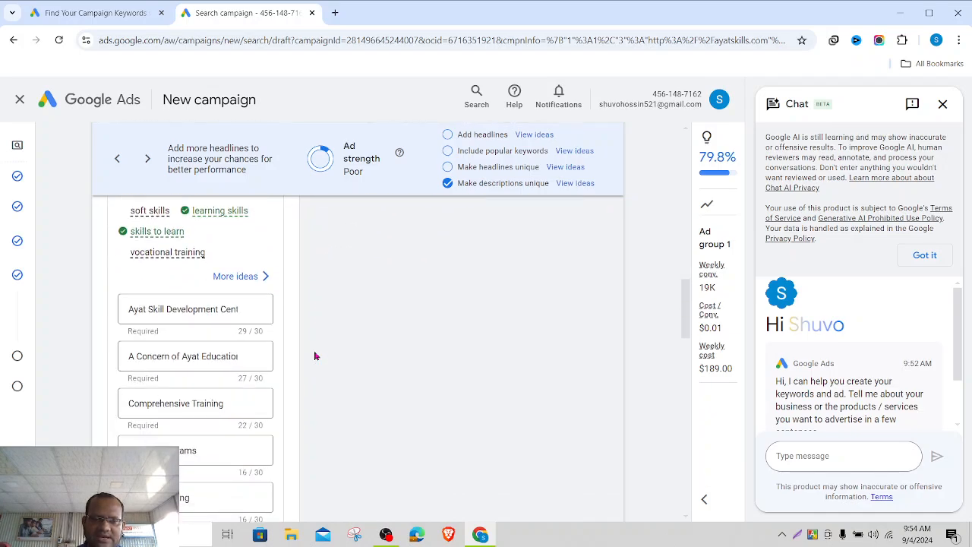
scroll(316, 356, up, 3)
scroll(316, 356, down, 5)
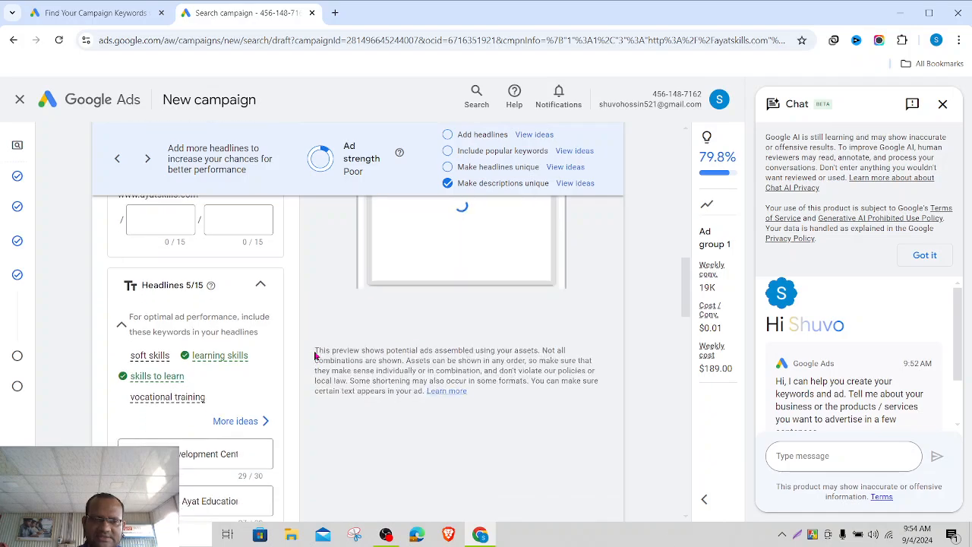
scroll(316, 355, down, 3)
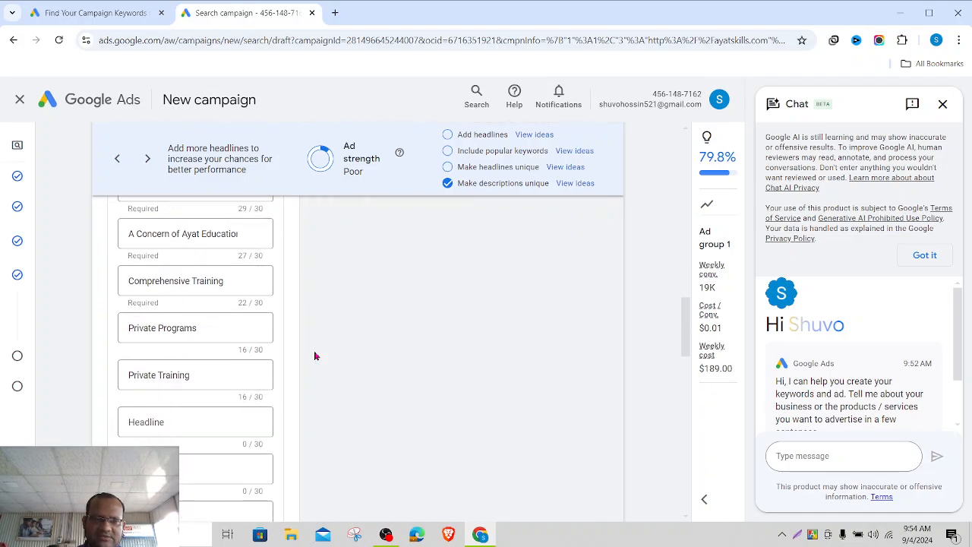
scroll(316, 355, up, 2)
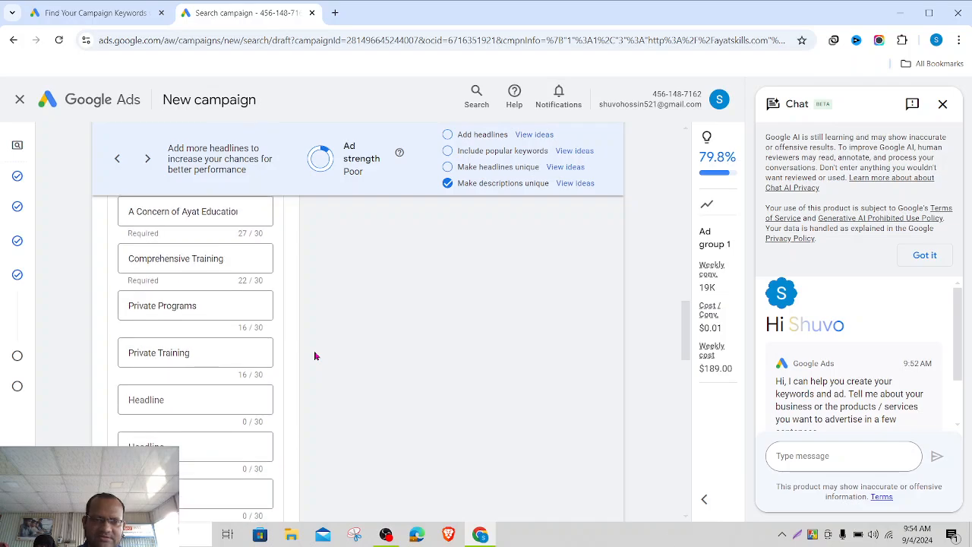
scroll(316, 355, up, 3)
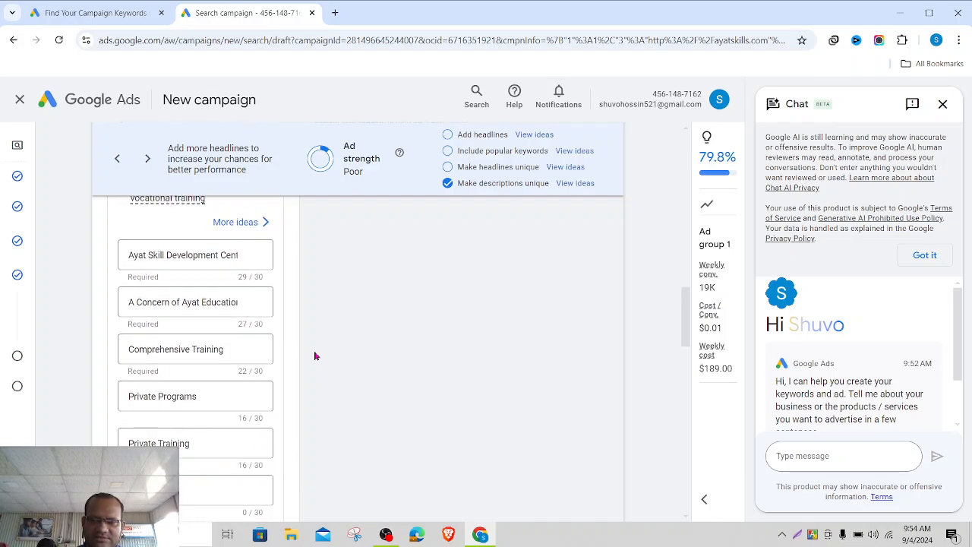
scroll(316, 355, down, 3)
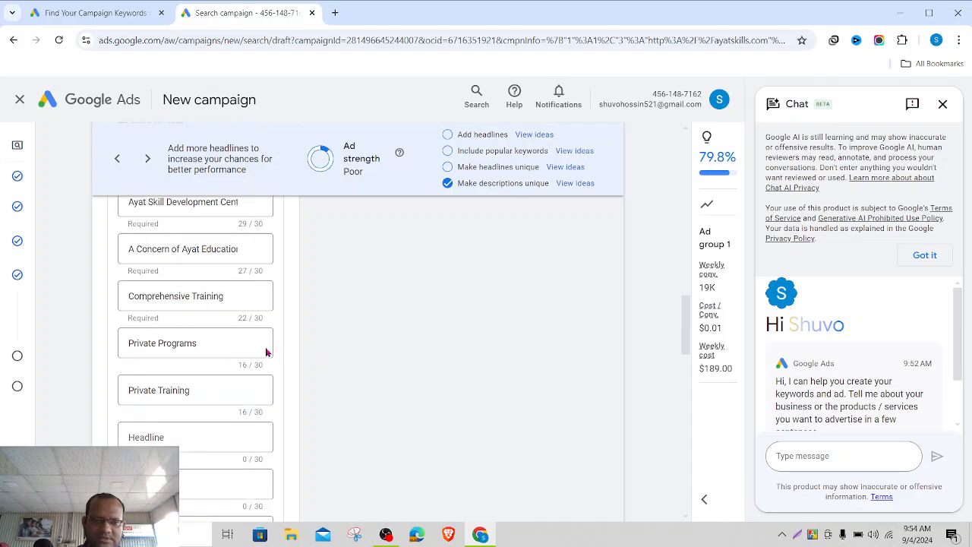
click(220, 342)
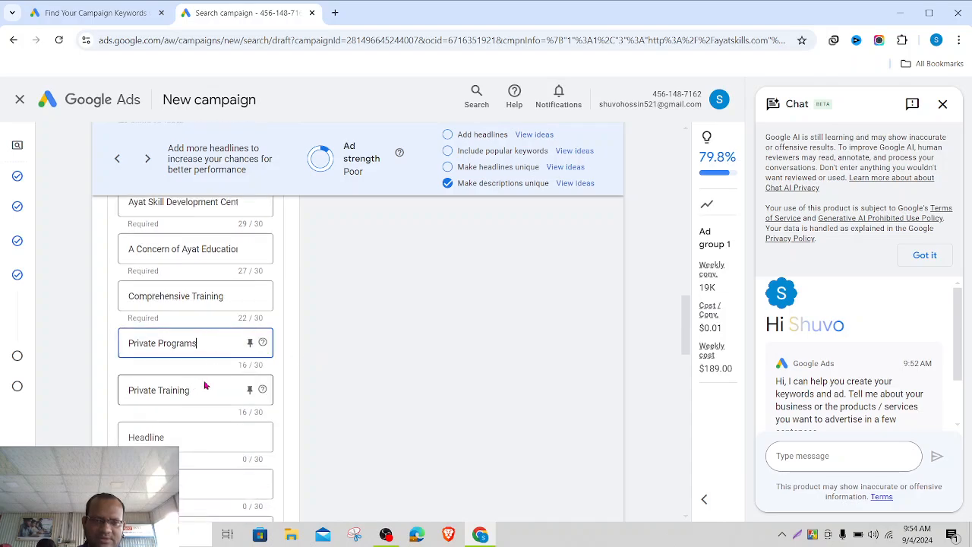
click(207, 386)
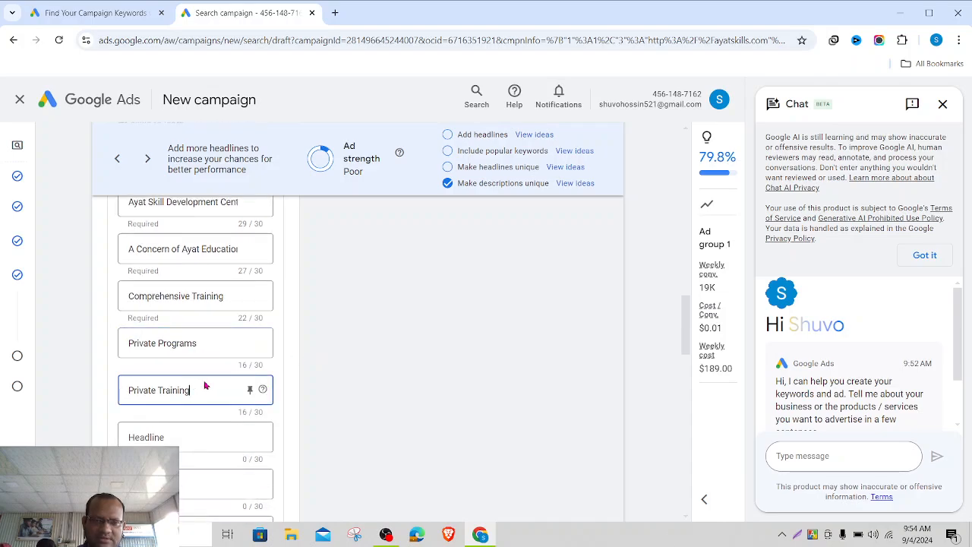
- Add the headline 'Digital Marketing Course' in the next empty headline slot
click(194, 437)
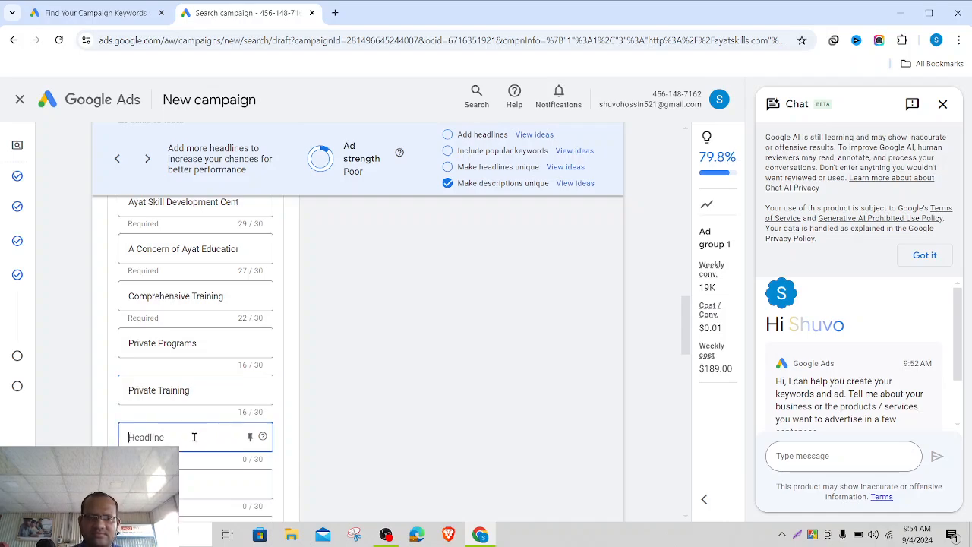
text(Digit)
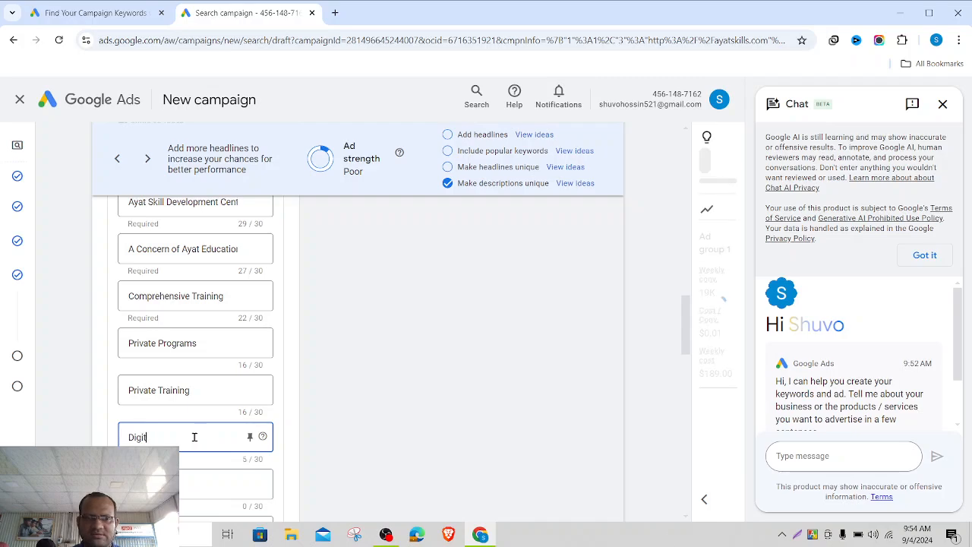
text(al Market)
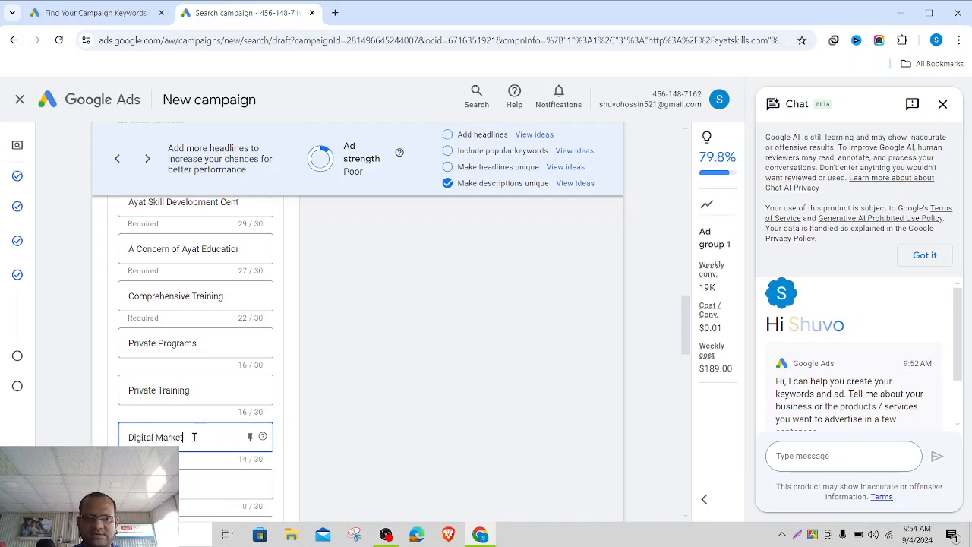
text(ing Course)
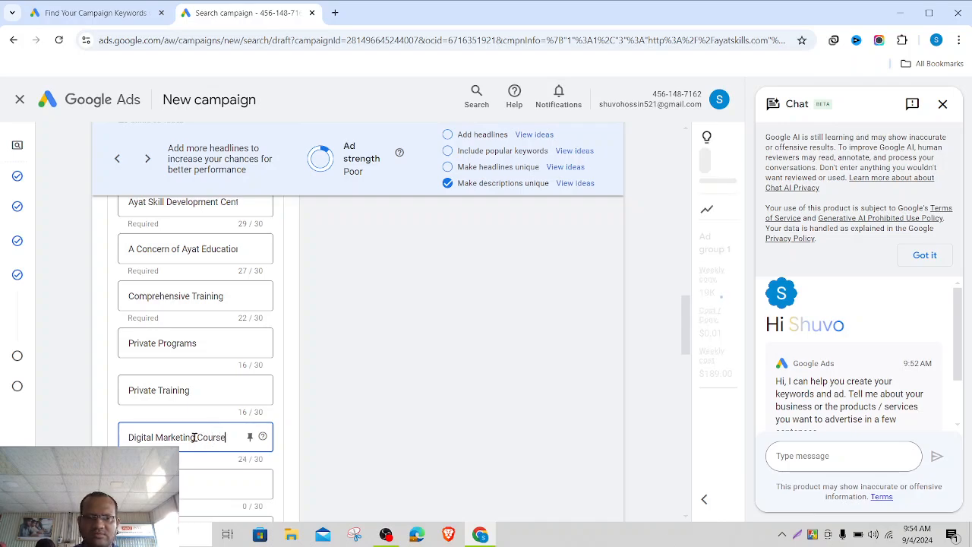
click(362, 441)
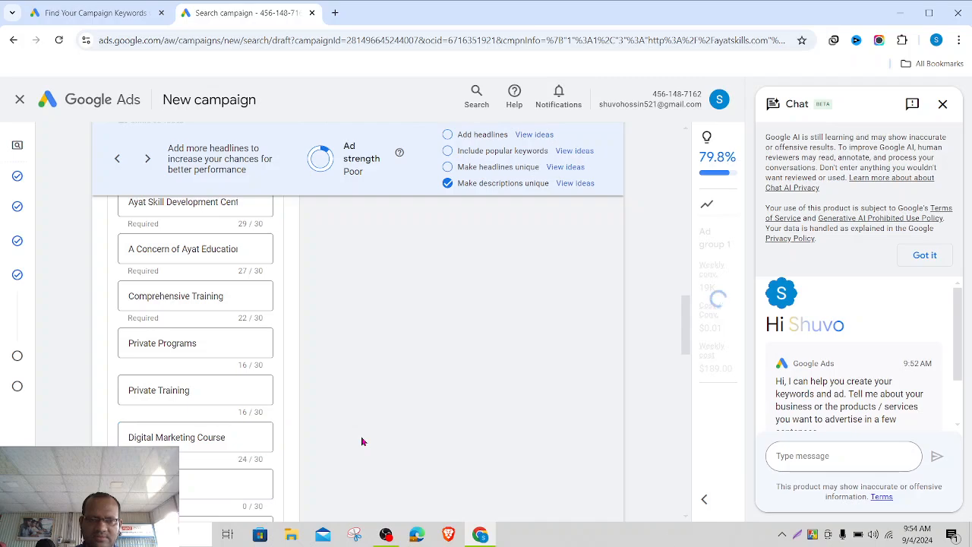
scroll(362, 441, down, 1)
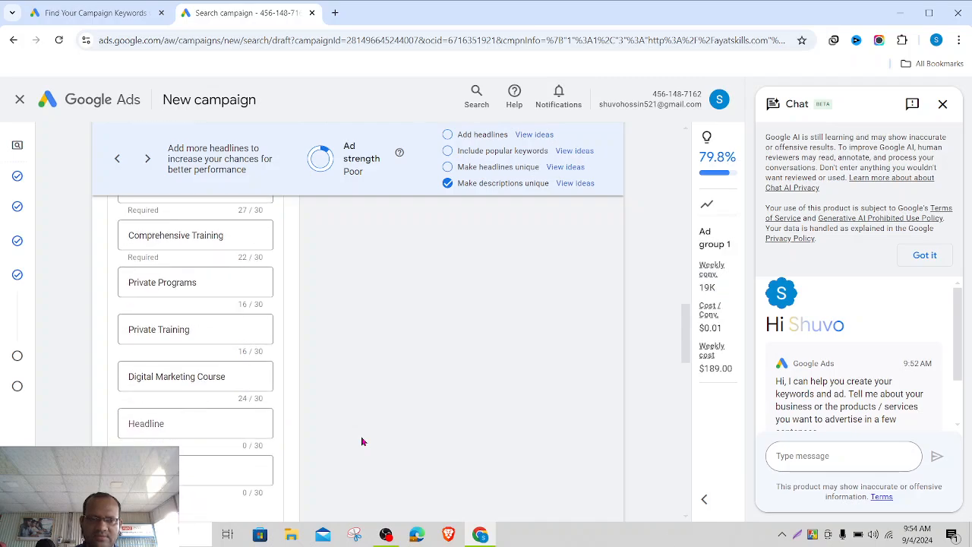
- Add headlines 'Graphics Design Course', 'Web Development' and 'Short Course', lifting ad strength to Average
click(188, 421)
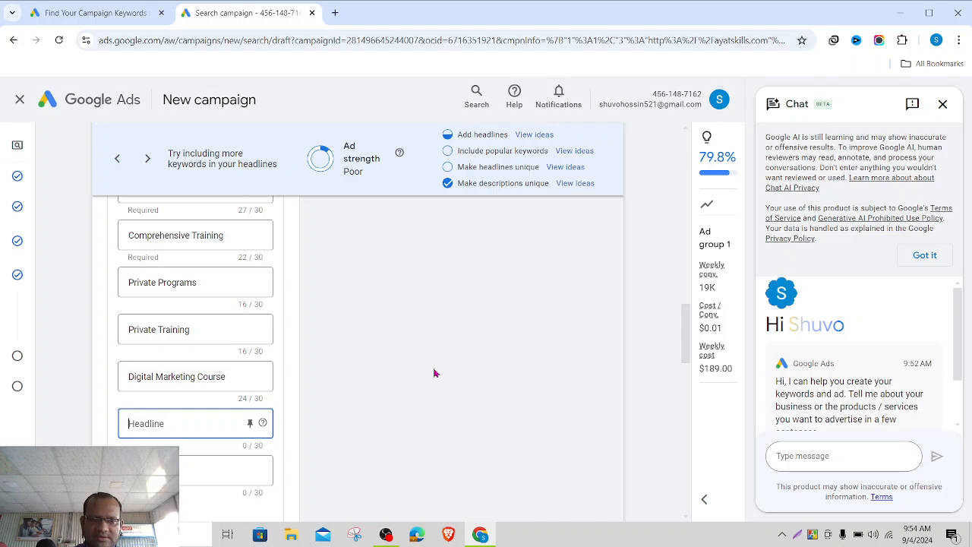
text(Graph)
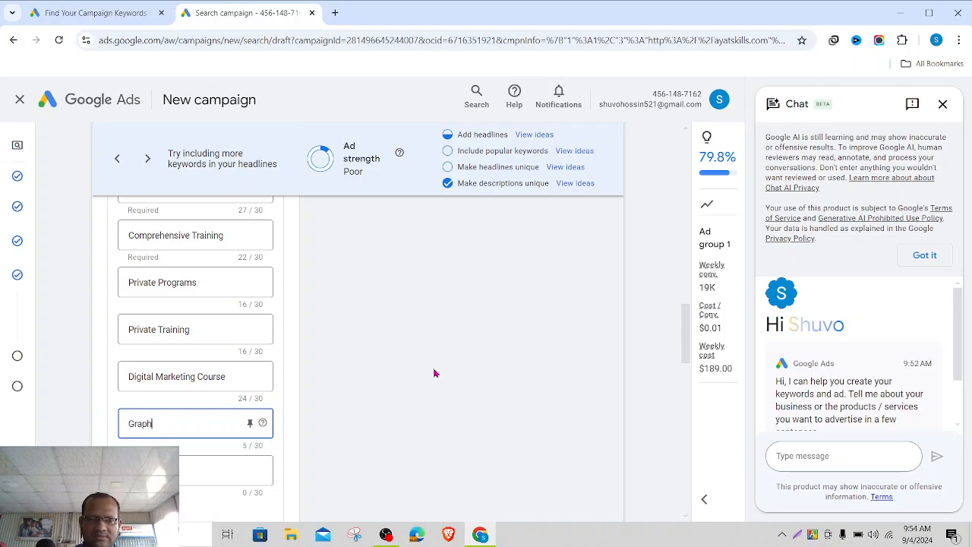
text(ics De)
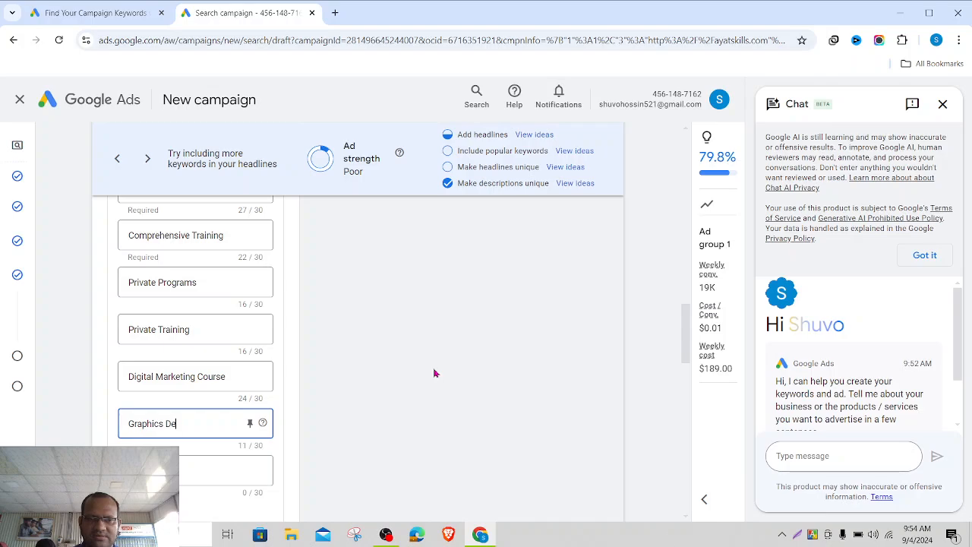
text(sing CO)
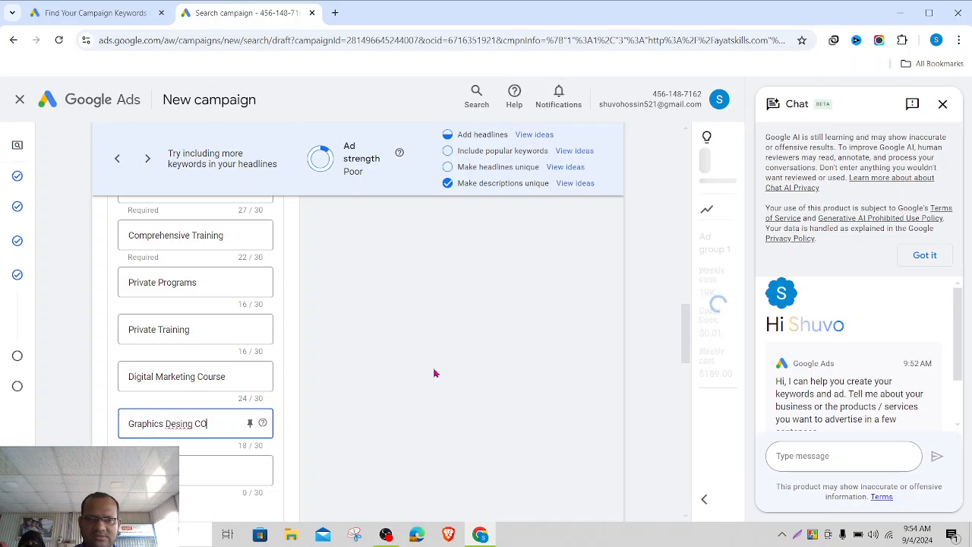
key(BackSpace)
key(BackSpace)
key(BackSpace)
key(BackSpace)
key(BackSpace)
key(BackSpace)
key(BackSpace)
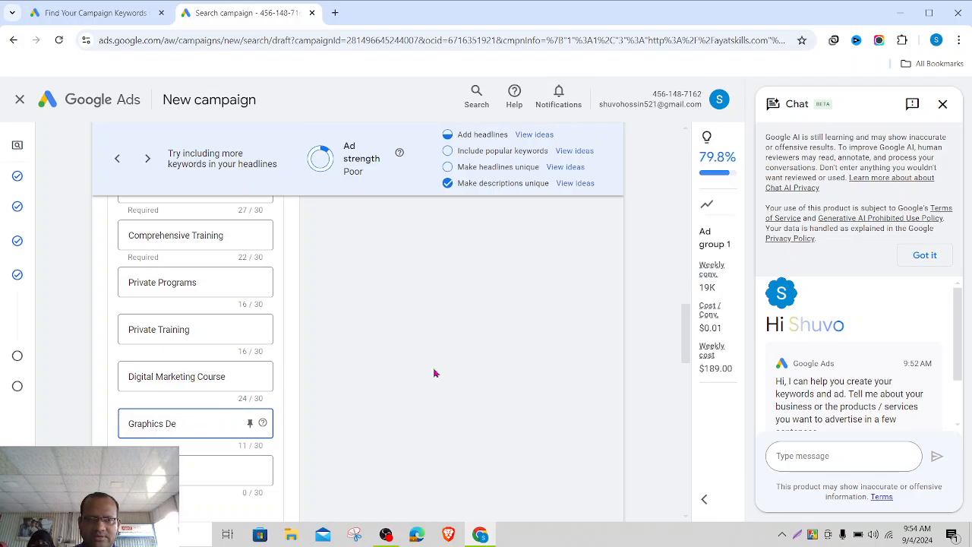
text(sign COourse)
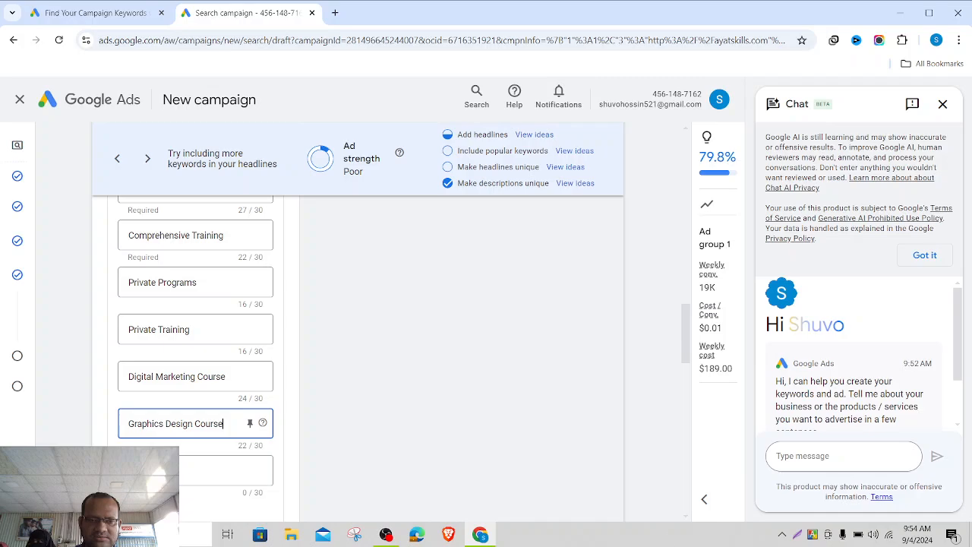
key(Tab)
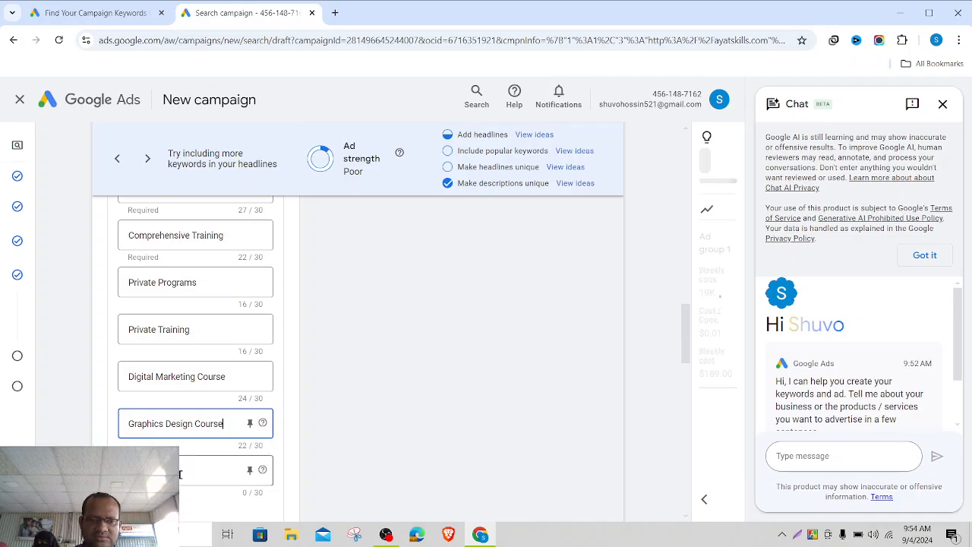
text(Website)
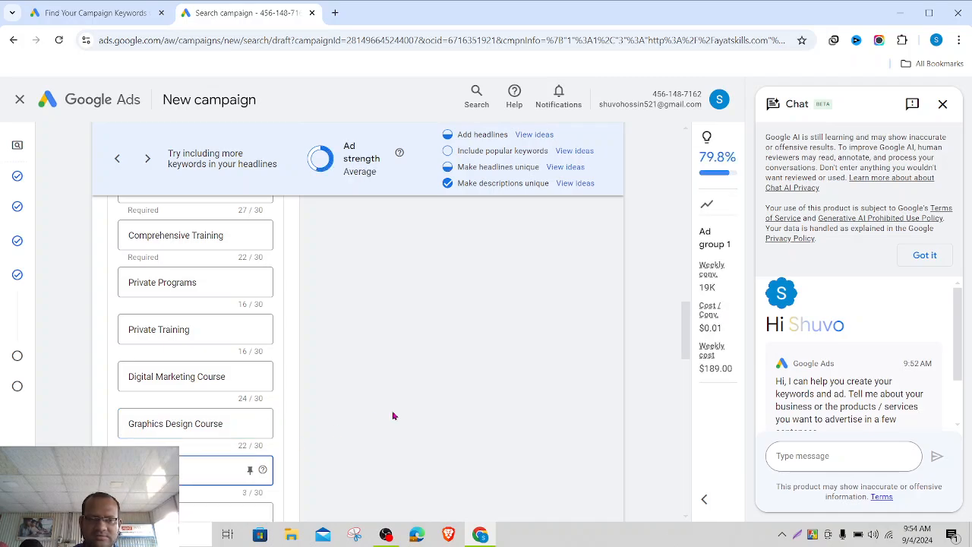
text( Theme)
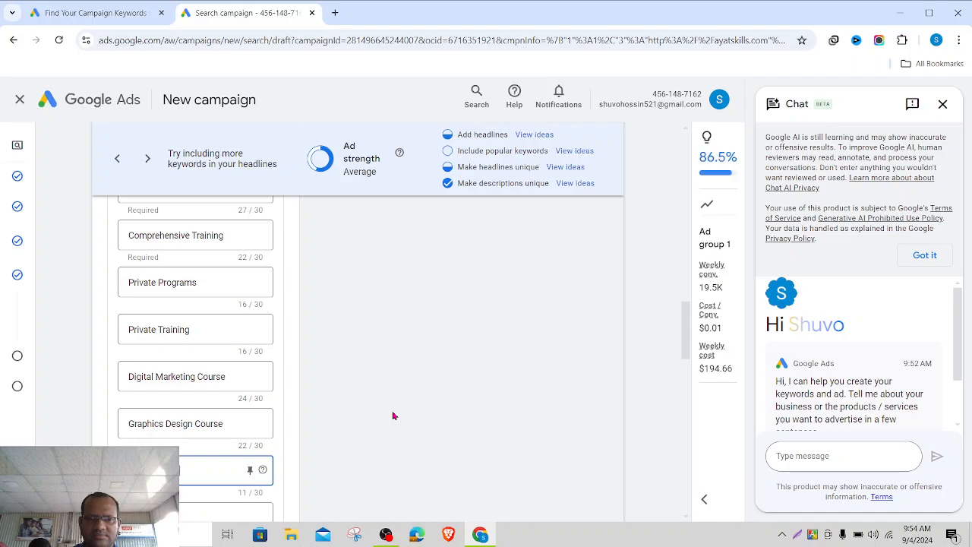
text(nt)
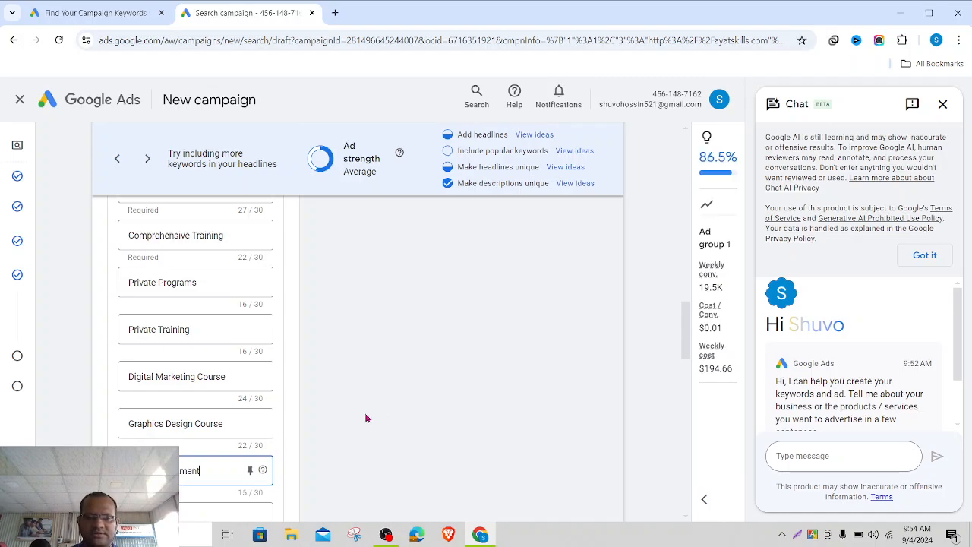
click(366, 418)
scroll(366, 418, down, 2)
click(207, 386)
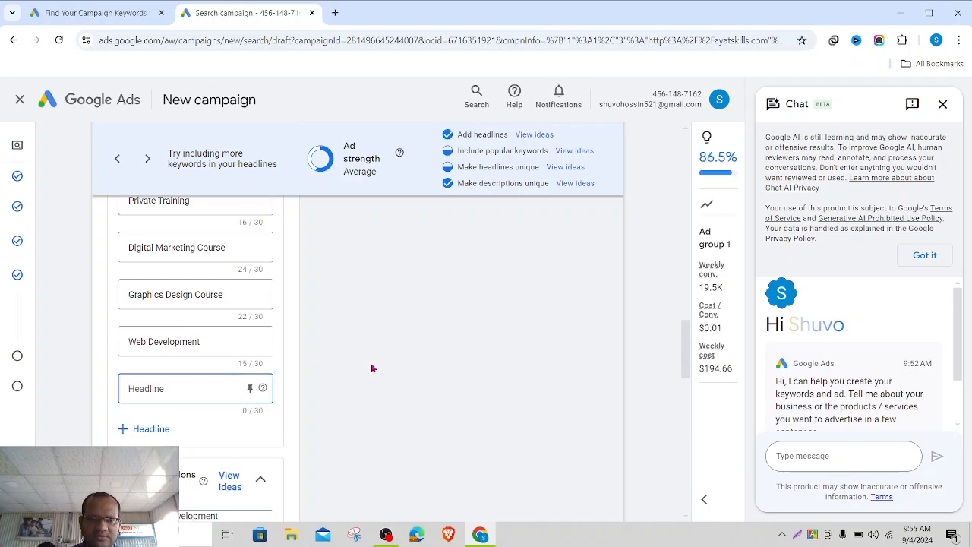
text(Sh)
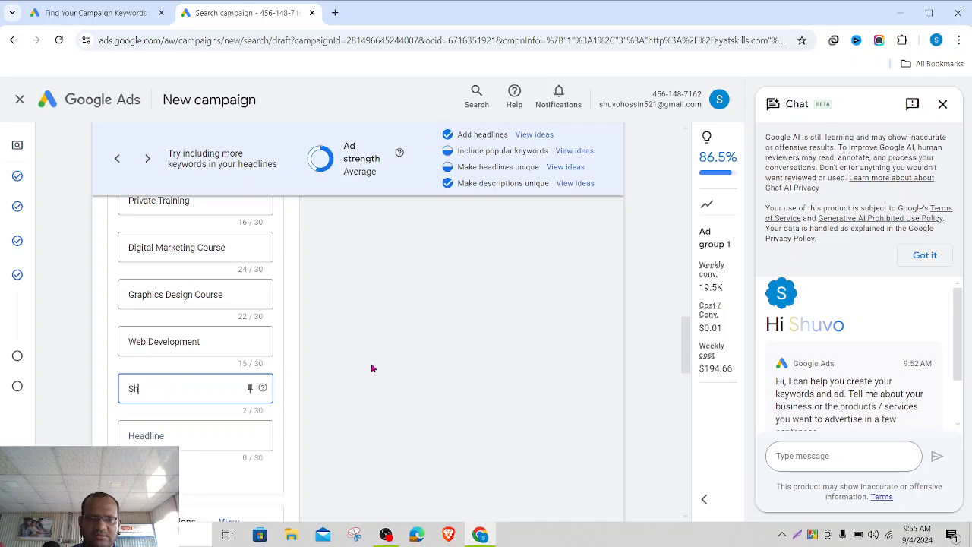
text(ort Course)
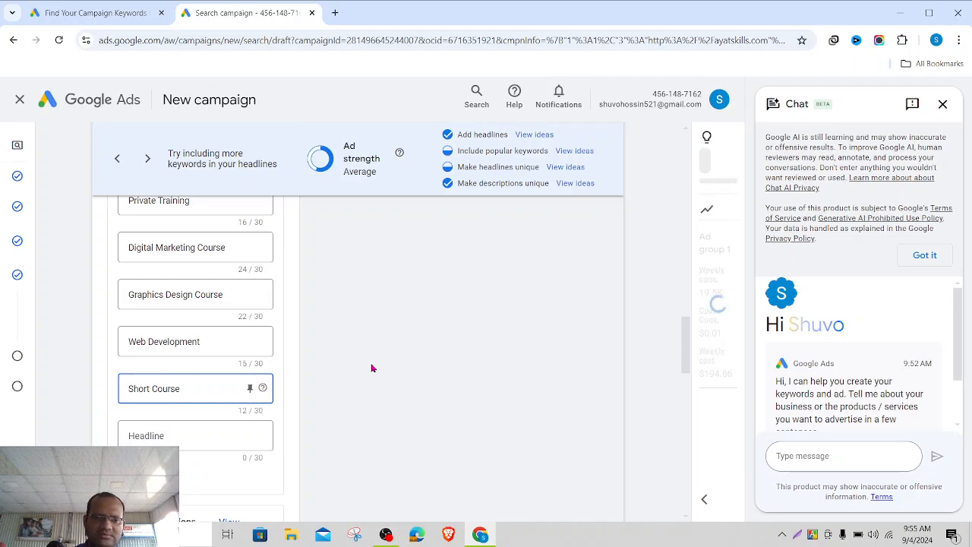
click(417, 392)
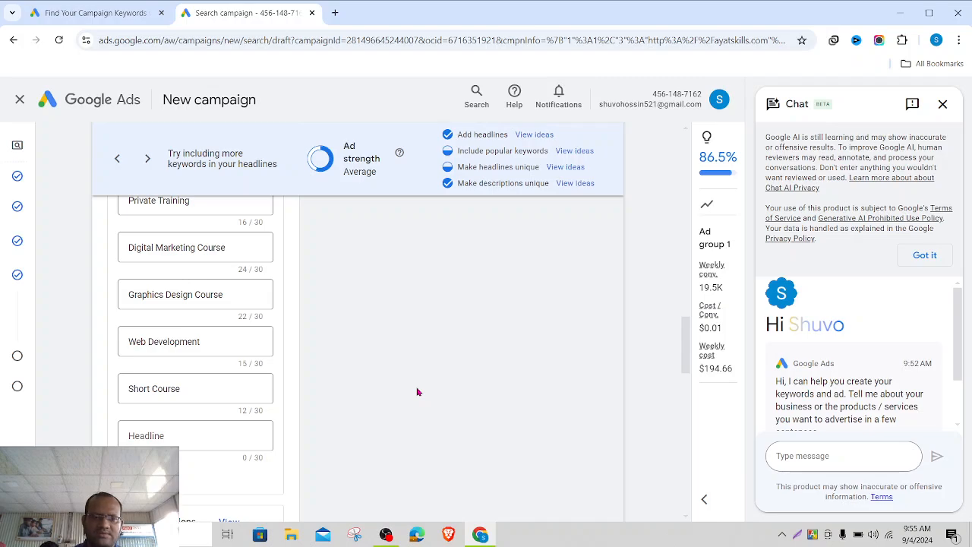
right_click(418, 392)
right_click(335, 410)
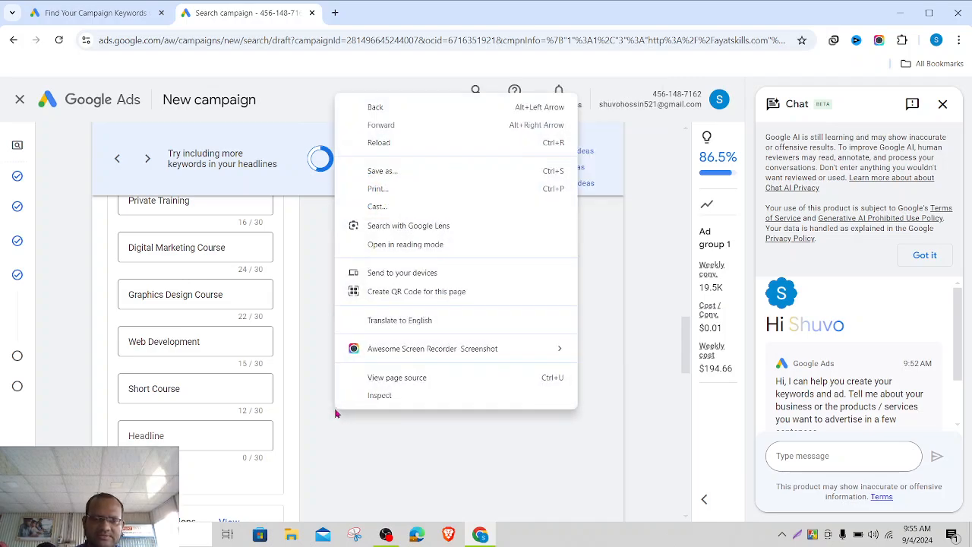
click(316, 464)
scroll(316, 464, down, 3)
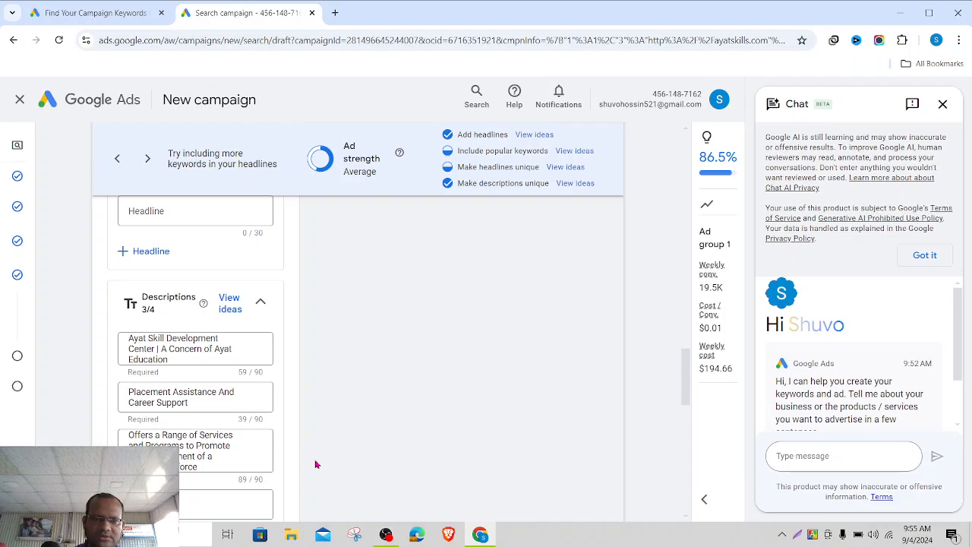
scroll(316, 464, down, 2)
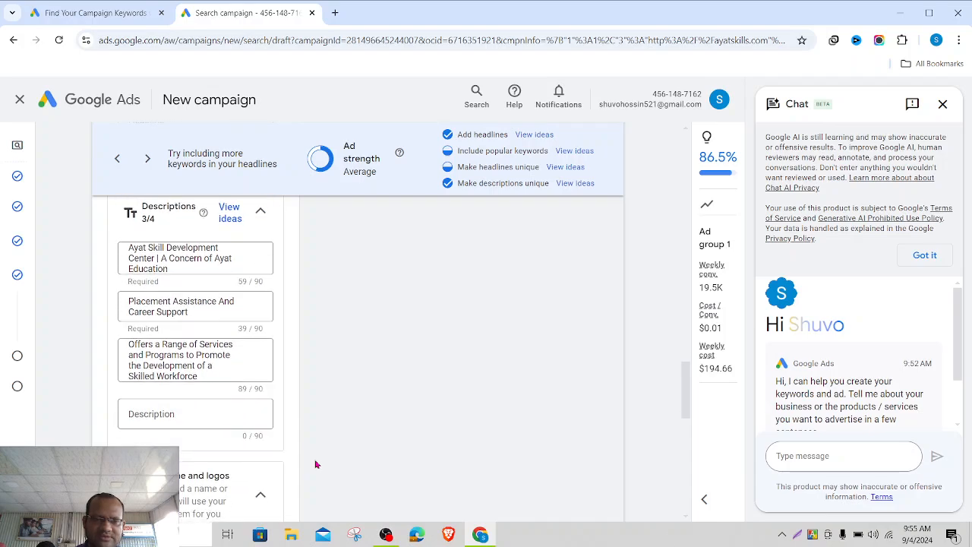
click(176, 413)
scroll(365, 432, down, 2)
scroll(365, 433, up, 1)
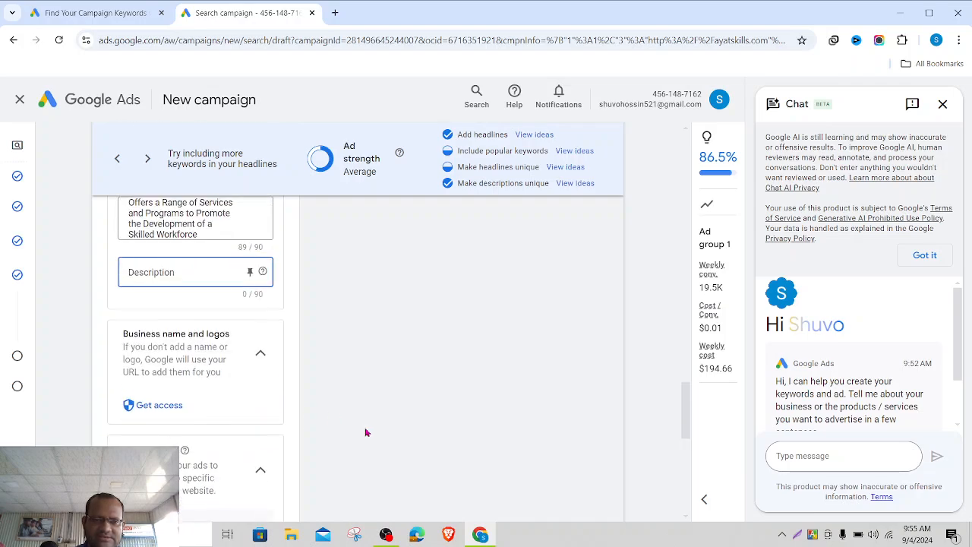
scroll(366, 432, down, 1)
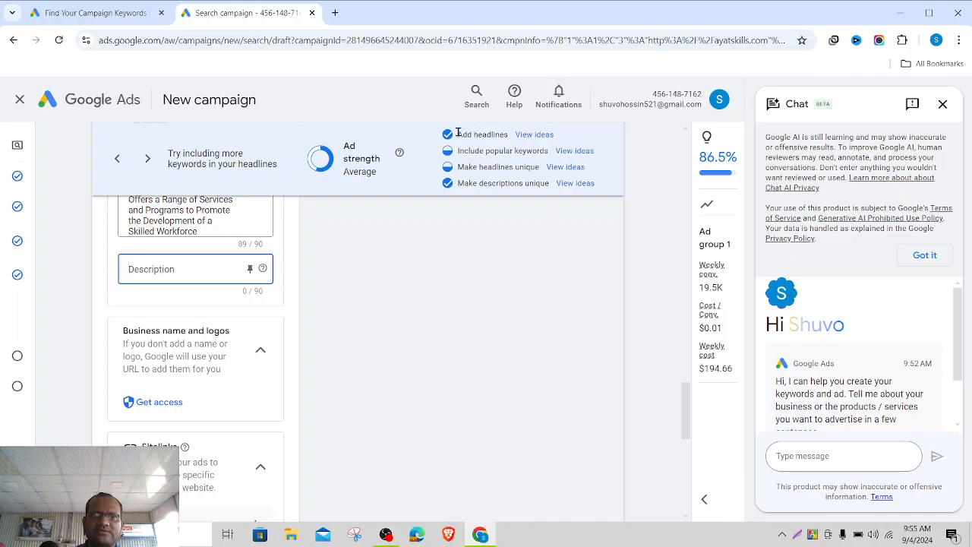
- Load chatgpt.com in a fresh Chrome Incognito window
key(ctrl+shift+n)
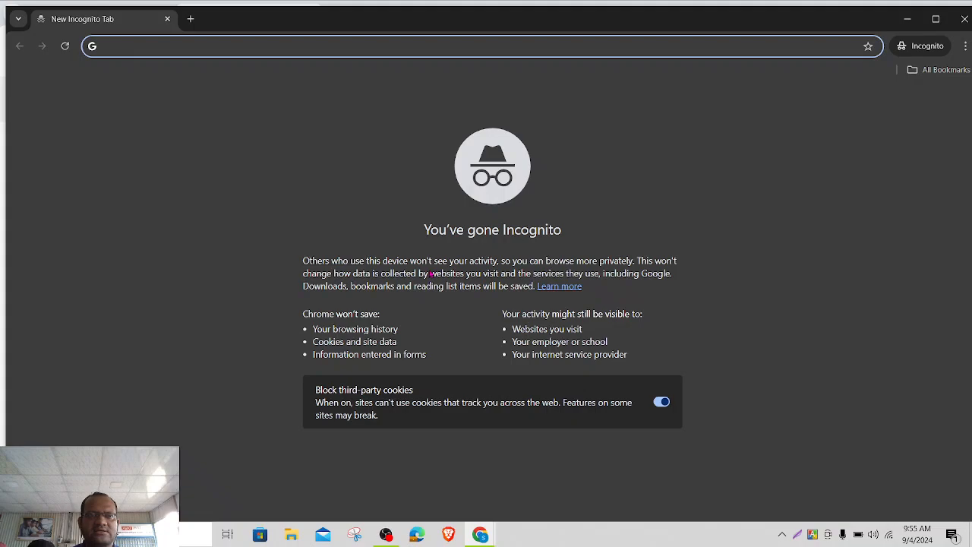
text(chatgpt.)
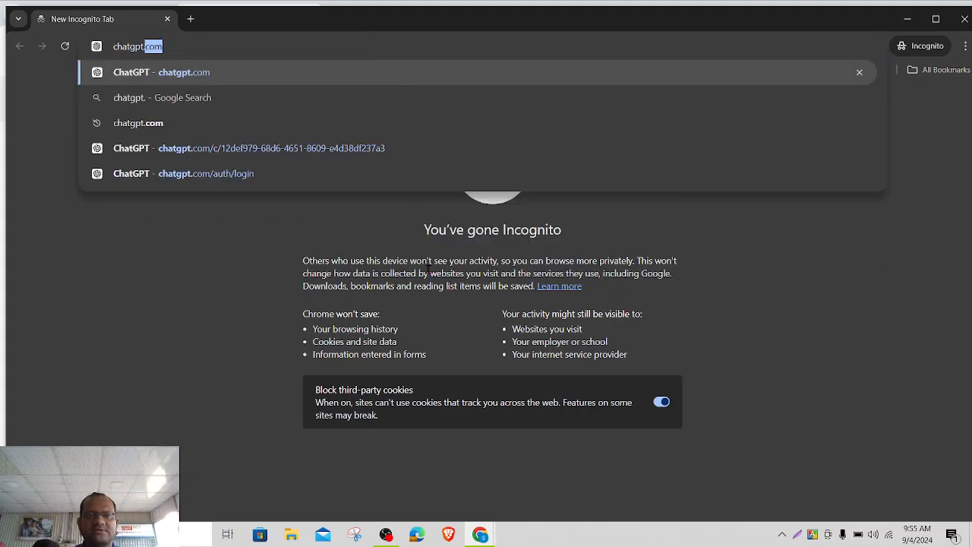
text(com)
key(Return)
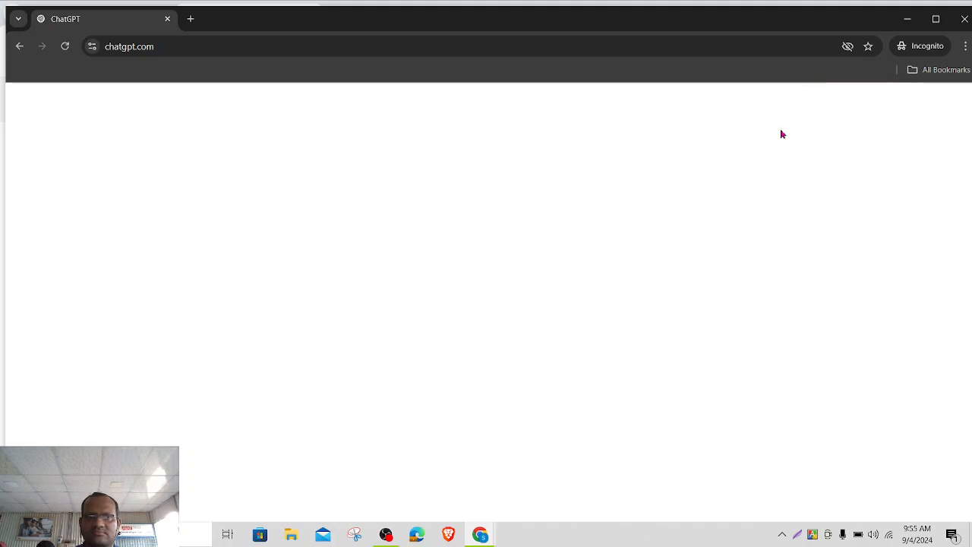
- Ask ChatGPT for a 100-letter digital marketing course meta description and select the reply
click(937, 18)
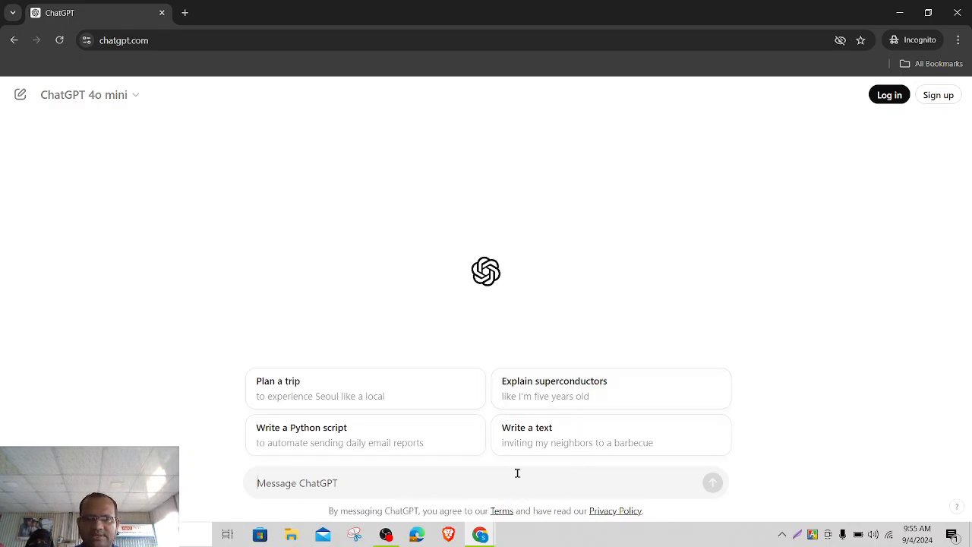
text(write a)
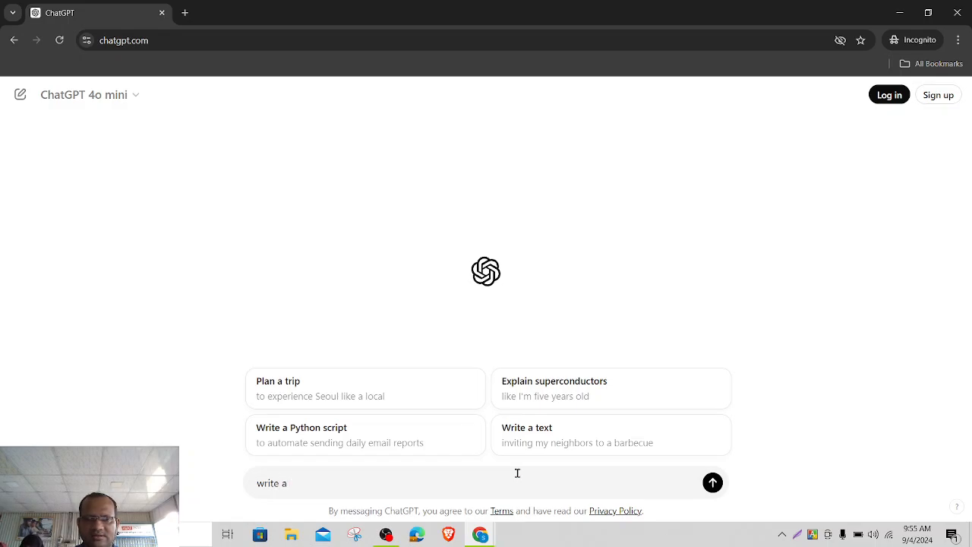
text( website meta d)
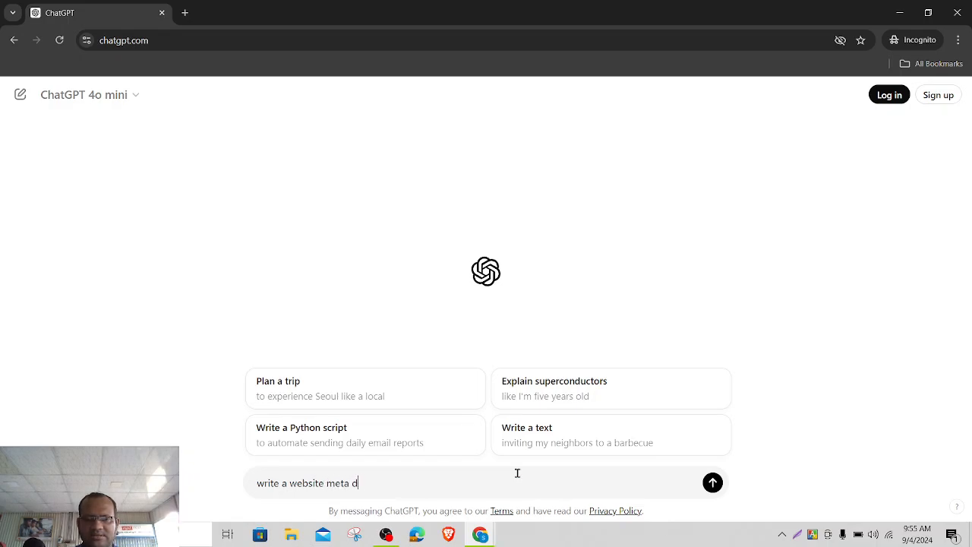
text(escription in 10)
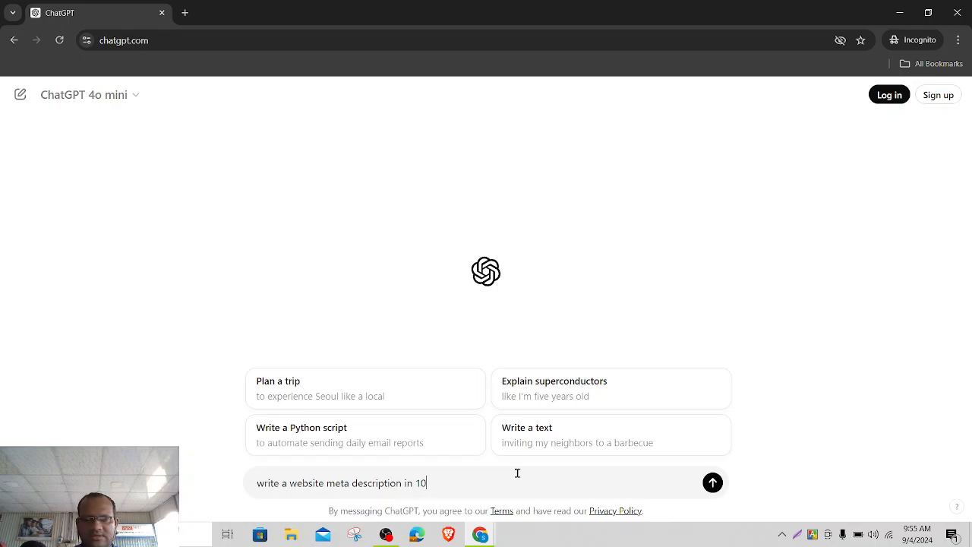
text(0 lett)
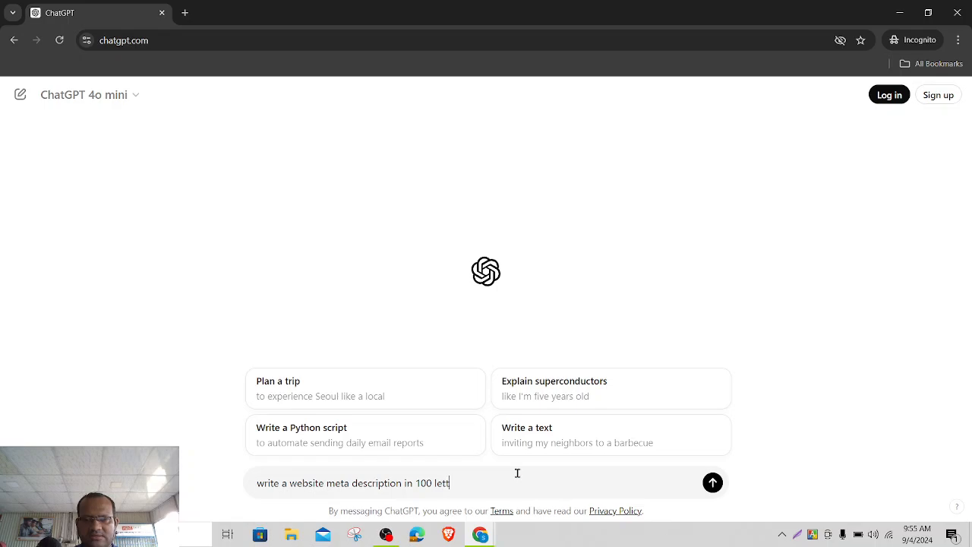
text(ers about digital marketi)
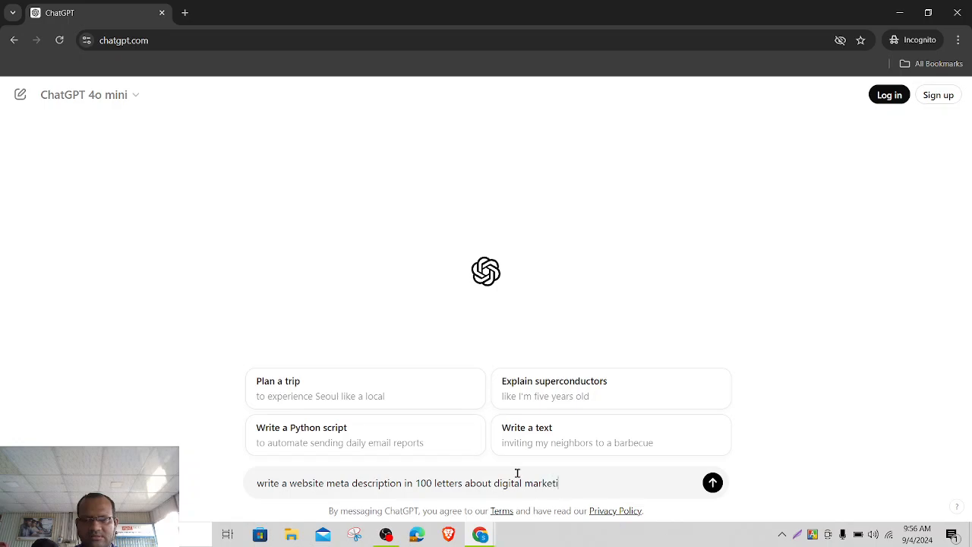
text(ng course)
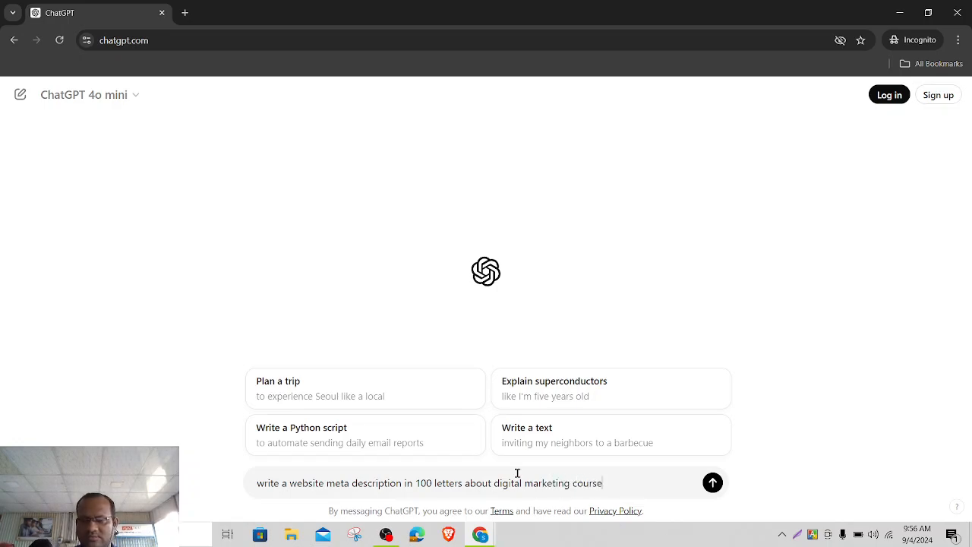
key(Return)
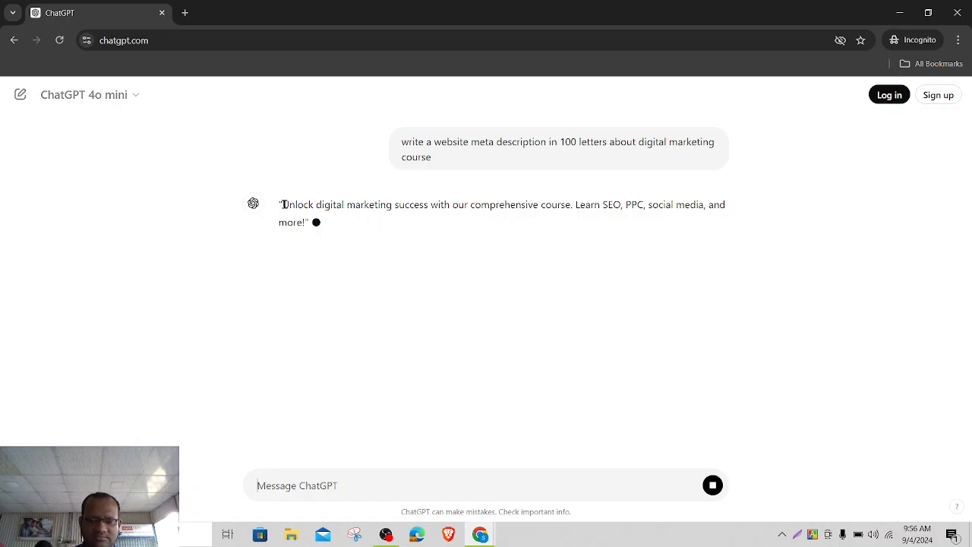
drag(283, 205, 307, 222)
key(ctrl+c)
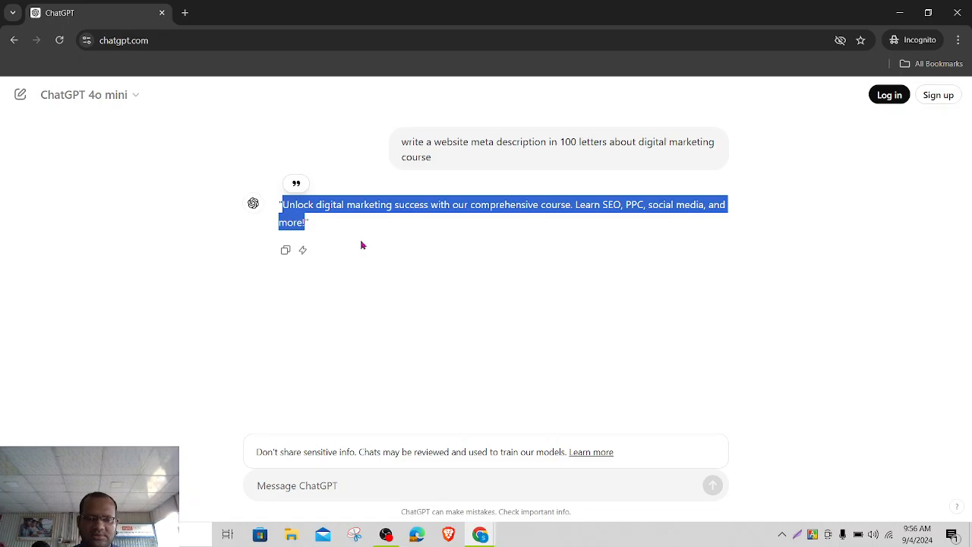
click(898, 14)
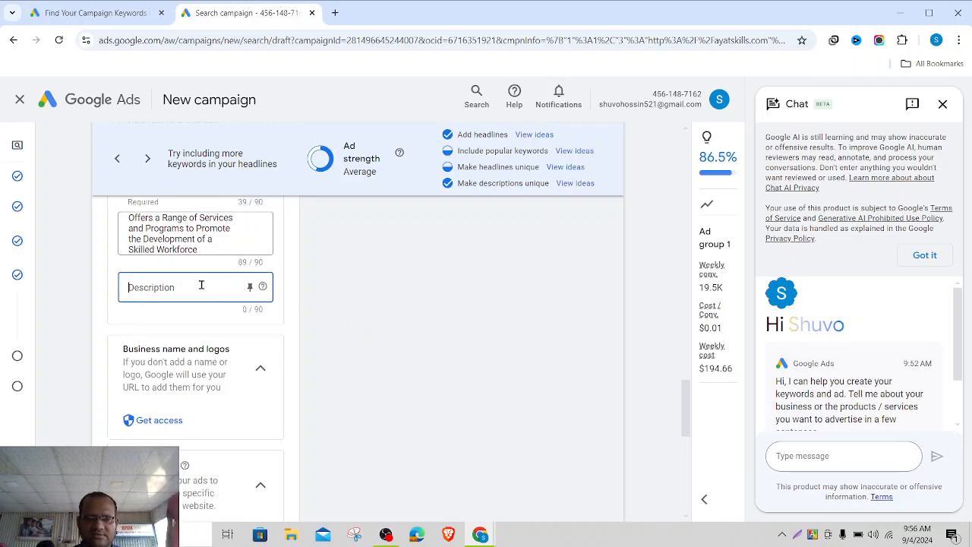
- Paste the ChatGPT text as a new description, trimming the ending and 'PPC' to 88/90 characters
key(ctrl+v)
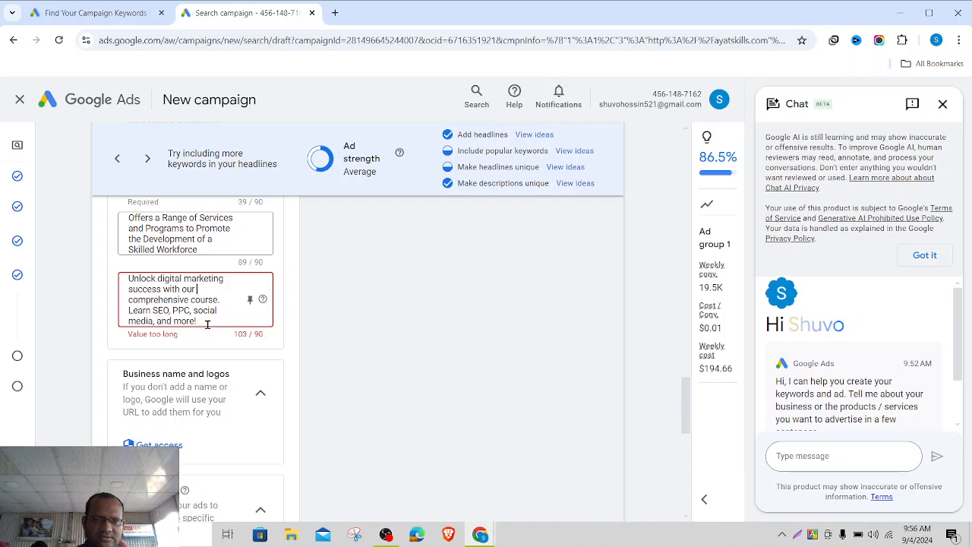
key(BackSpace)
key(BackSpace)
key(BackSpace)
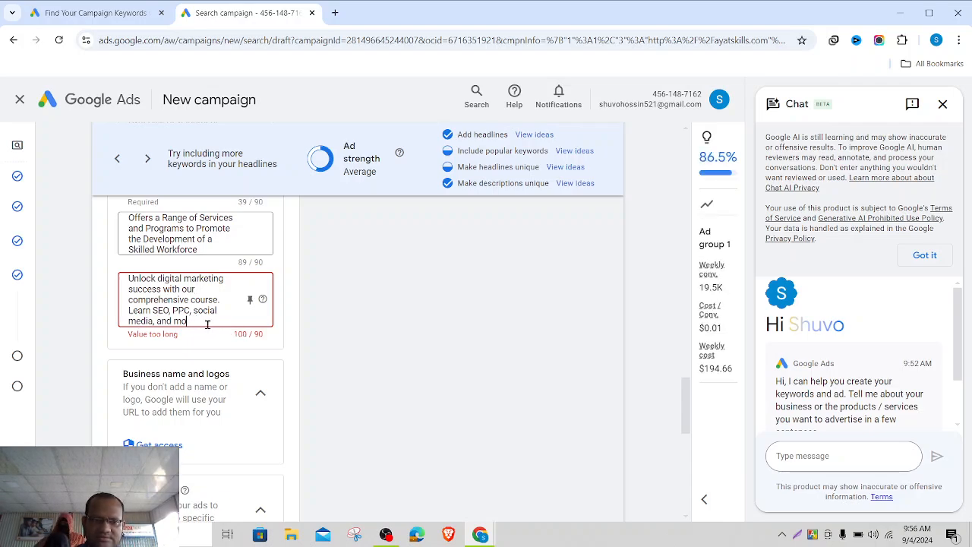
key(BackSpace)
key(BackSpace)
key(BackSpace)
key(BackSpace)
key(BackSpace)
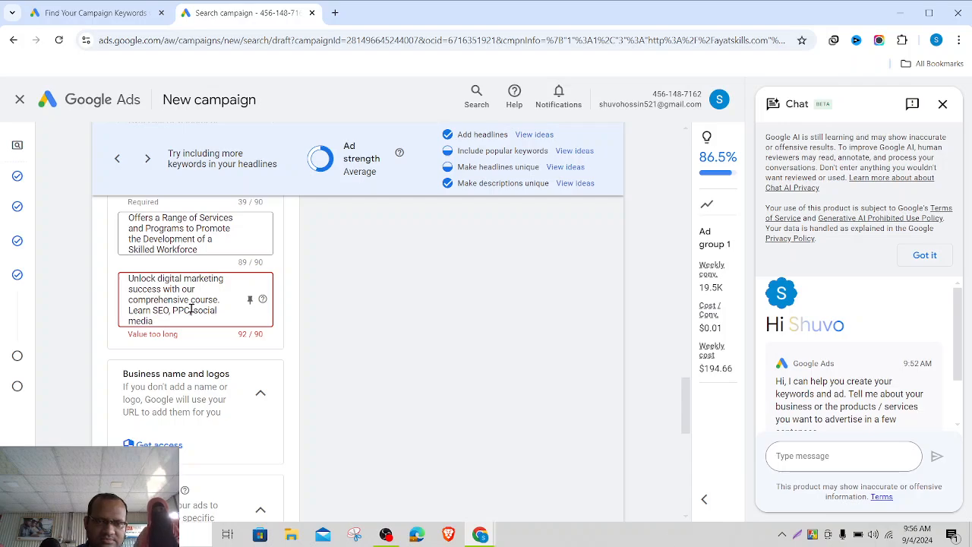
key(BackSpace)
key(BackSpace)
key(BackSpace)
key(BackSpace)
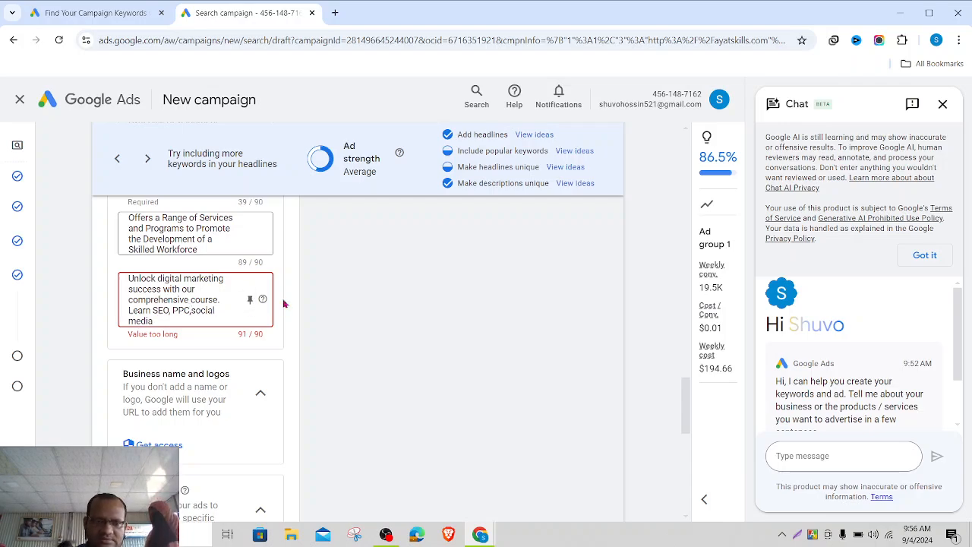
key(BackSpace)
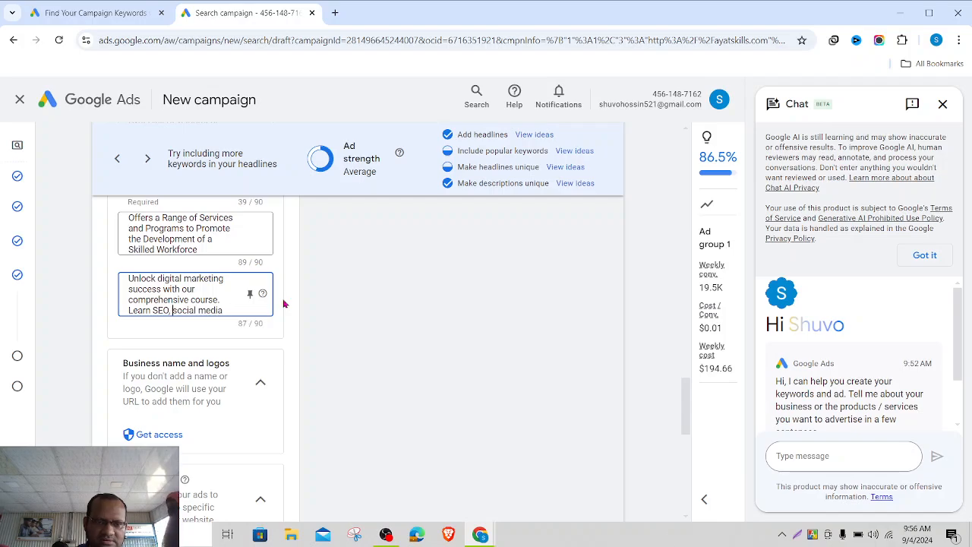
click(332, 327)
click(230, 310)
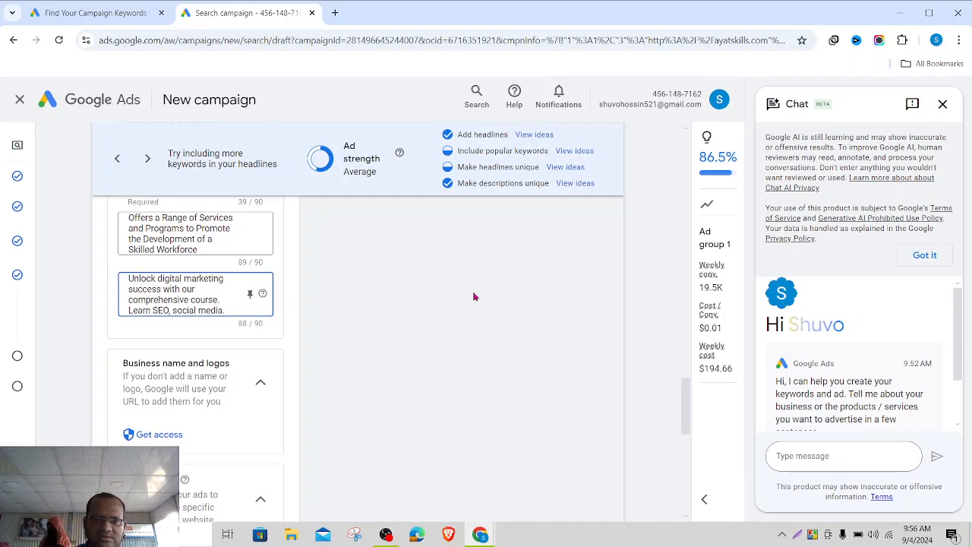
- Open the Create sitelink form for Sitelink 1 under Sitelinks
scroll(400, 343, down, 1)
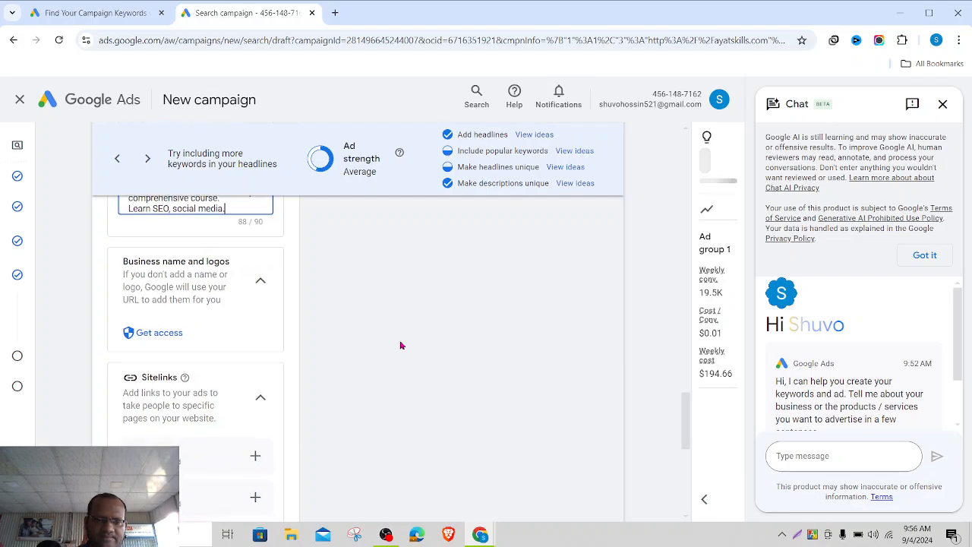
scroll(401, 345, down, 2)
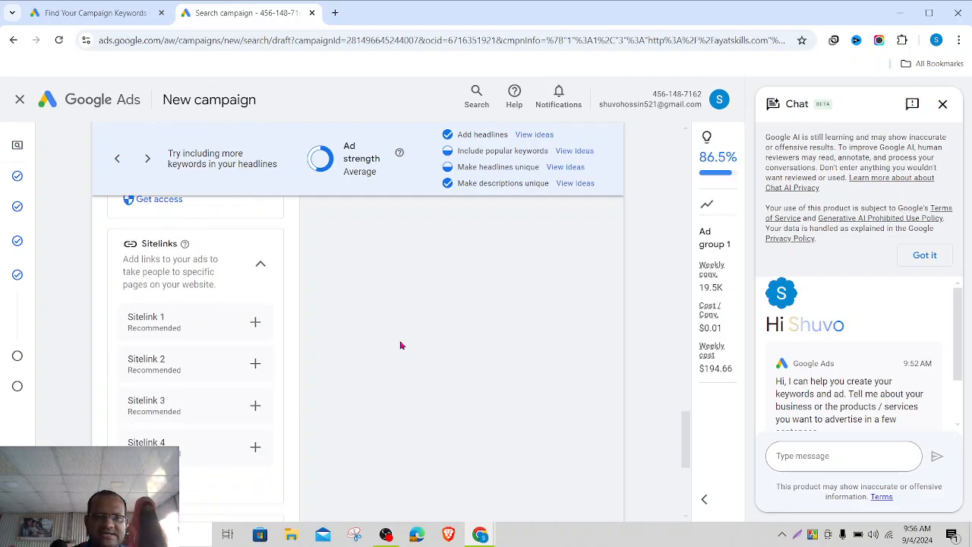
click(255, 322)
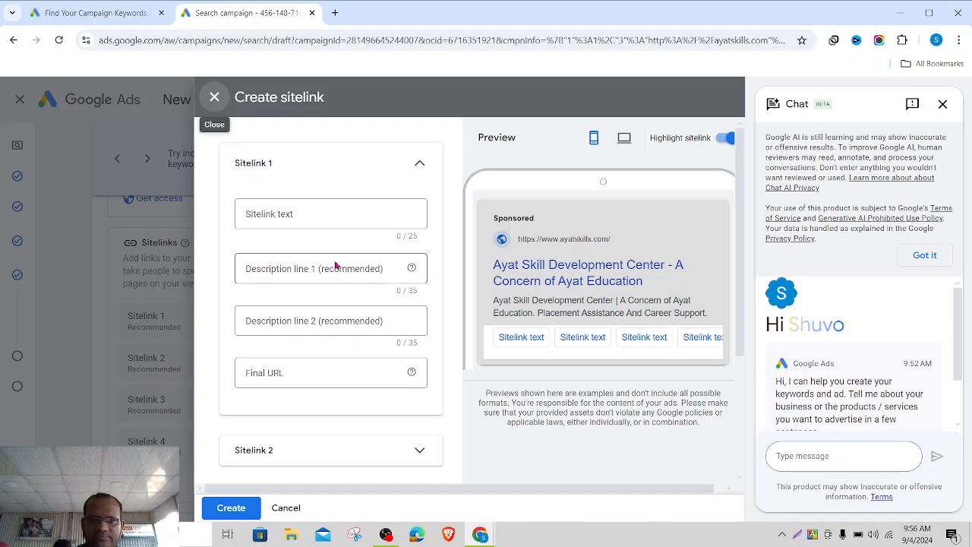
click(214, 97)
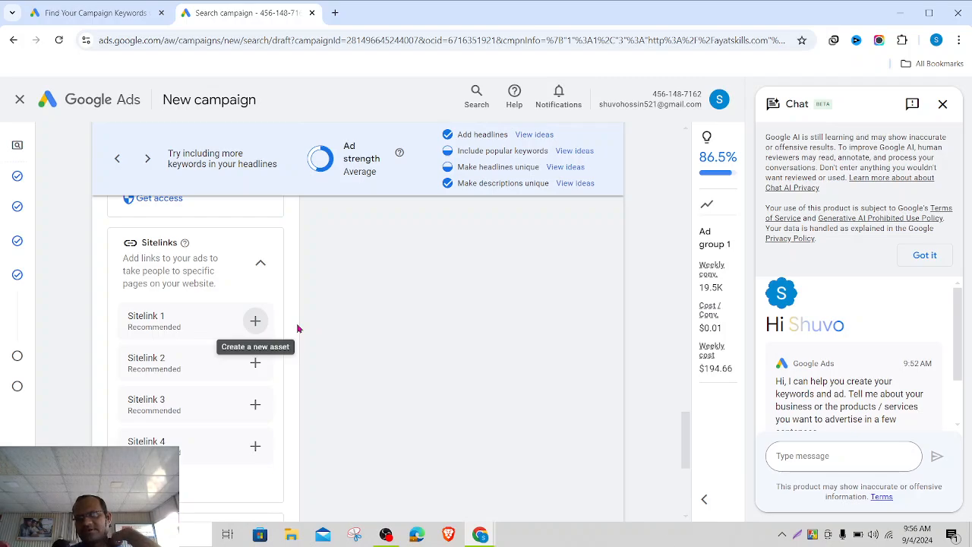
click(248, 330)
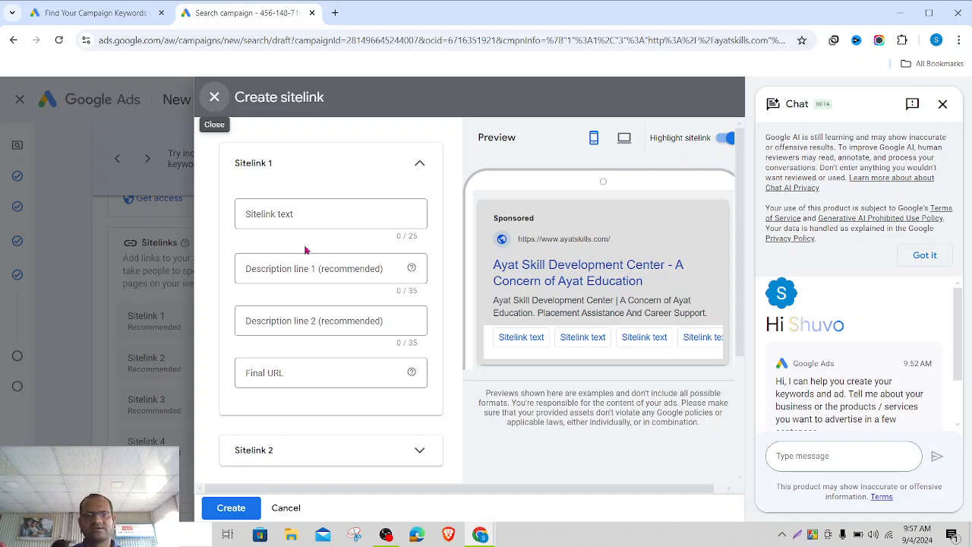
- Enter sitelink text 'Enroll Now' with descriptions 'Get Discount' and 'Free Course'
click(315, 213)
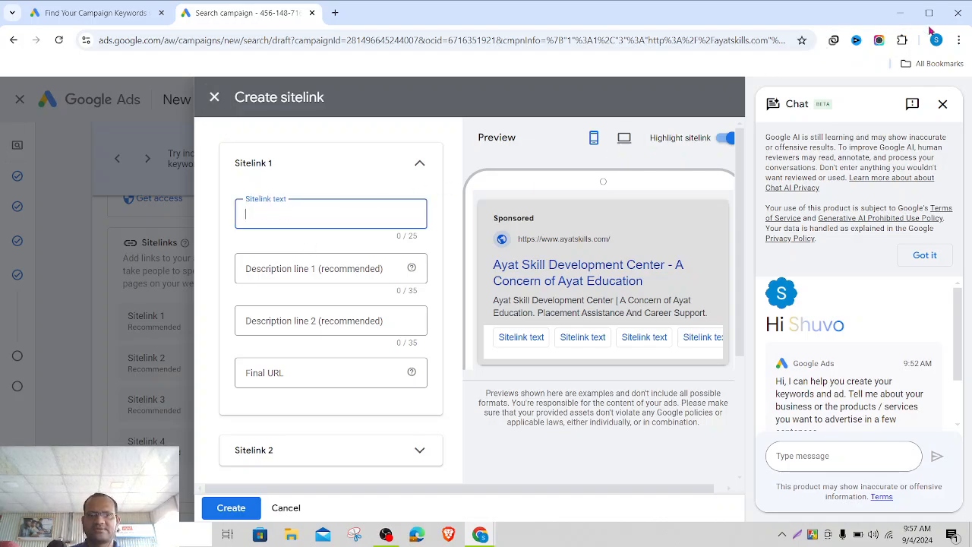
text(En)
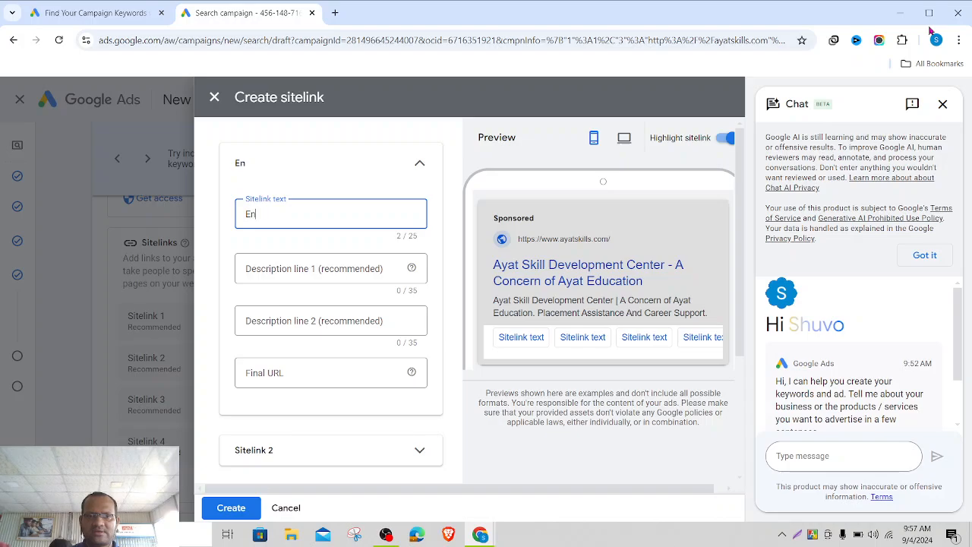
text(roll Now)
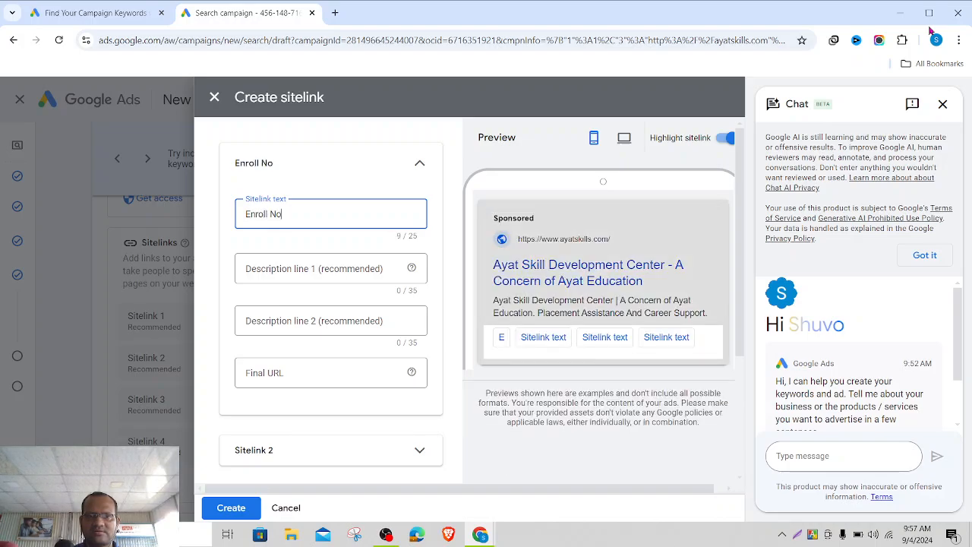
click(329, 267)
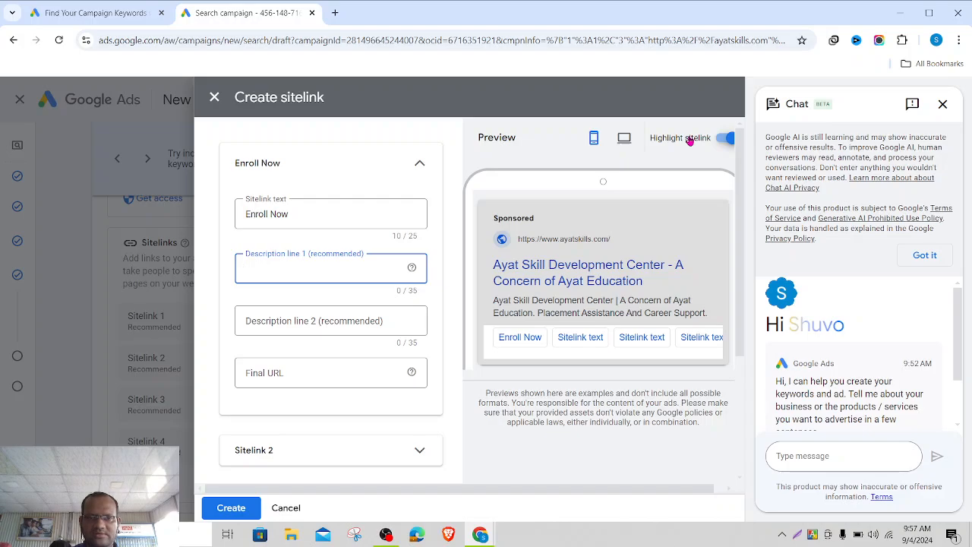
text(Get Dis)
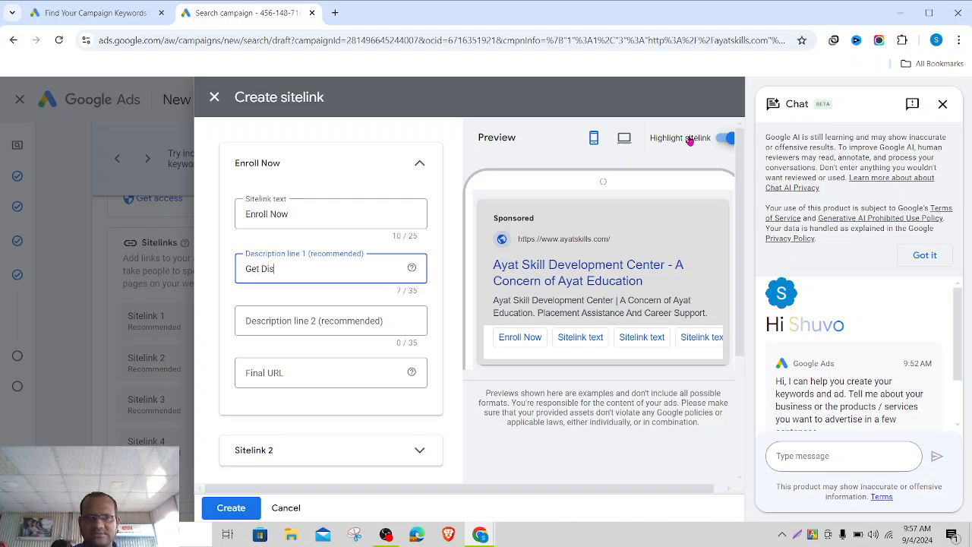
text(counr)
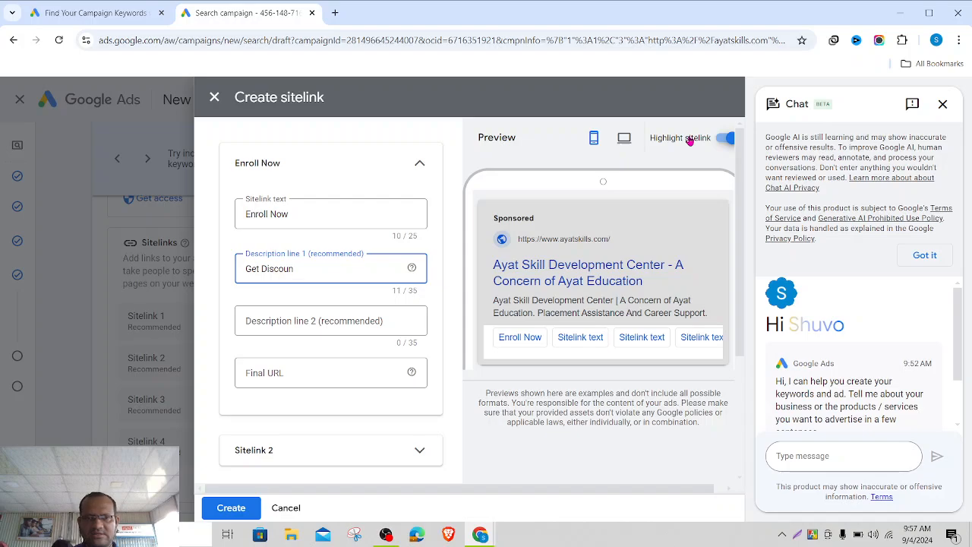
click(303, 321)
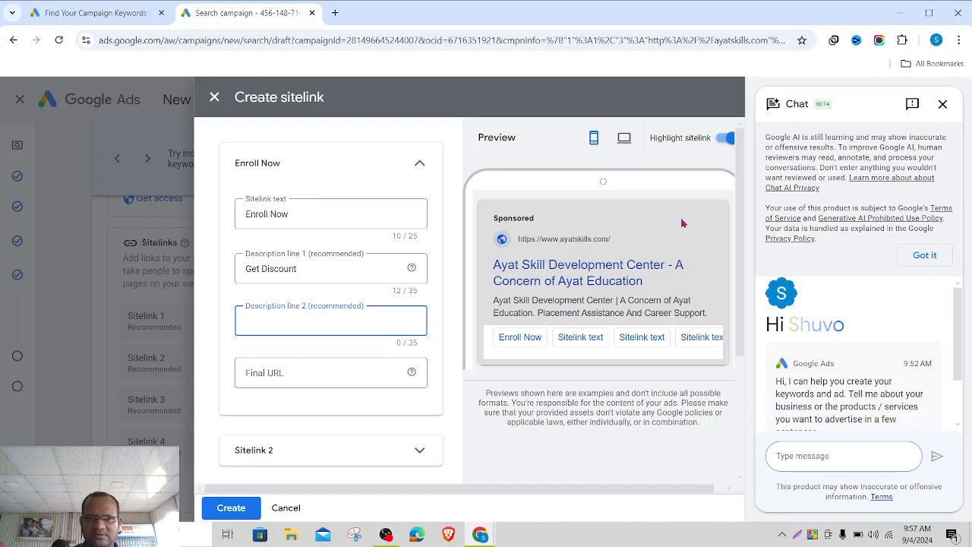
text(Free Course)
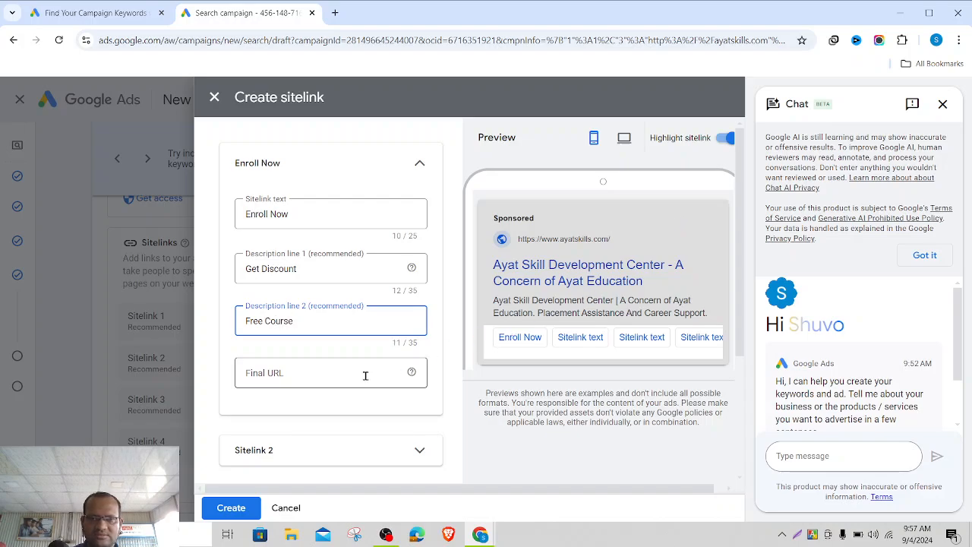
scroll(365, 380, down, 1)
click(322, 325)
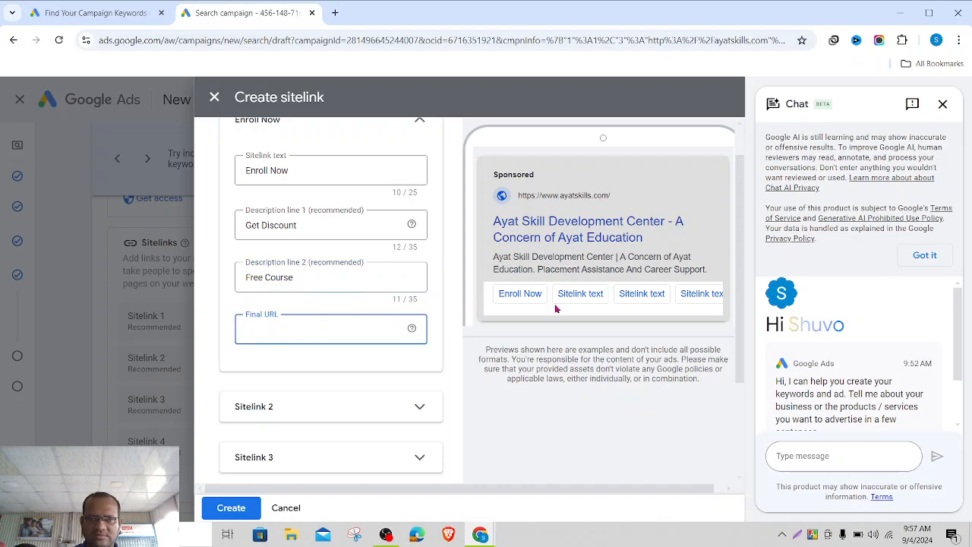
scroll(553, 355, up, 1)
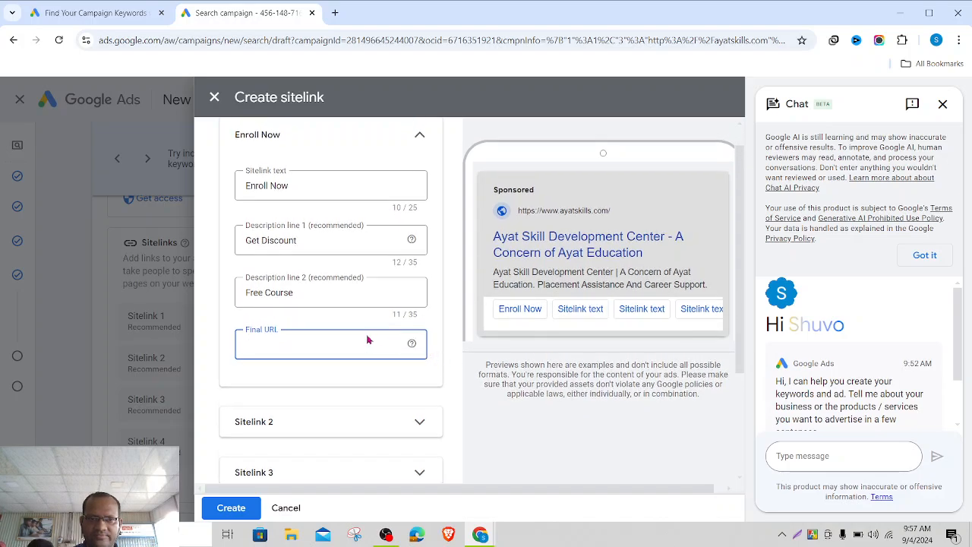
click(312, 236)
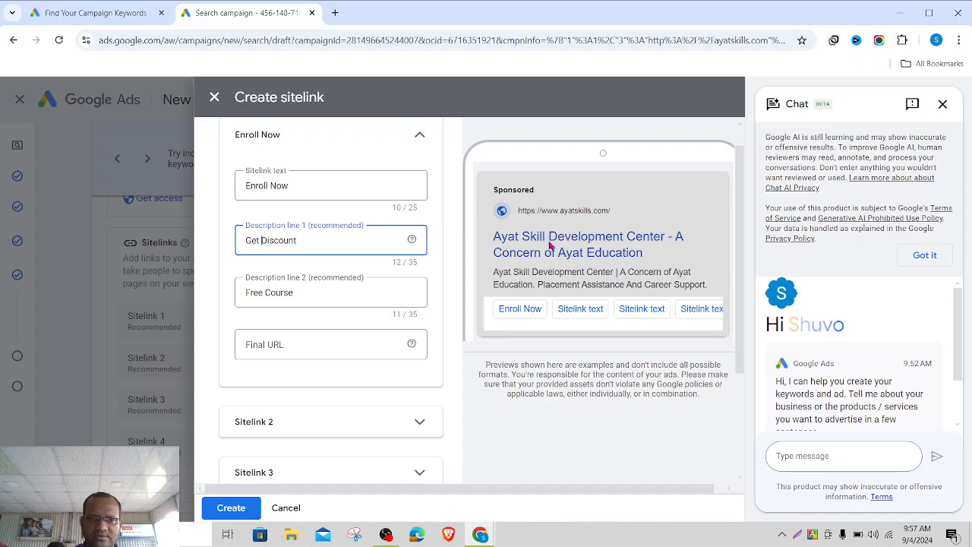
- Change the descriptions to 'Get 10% Discount in All Courses' and 'Free Course available'
text(10)
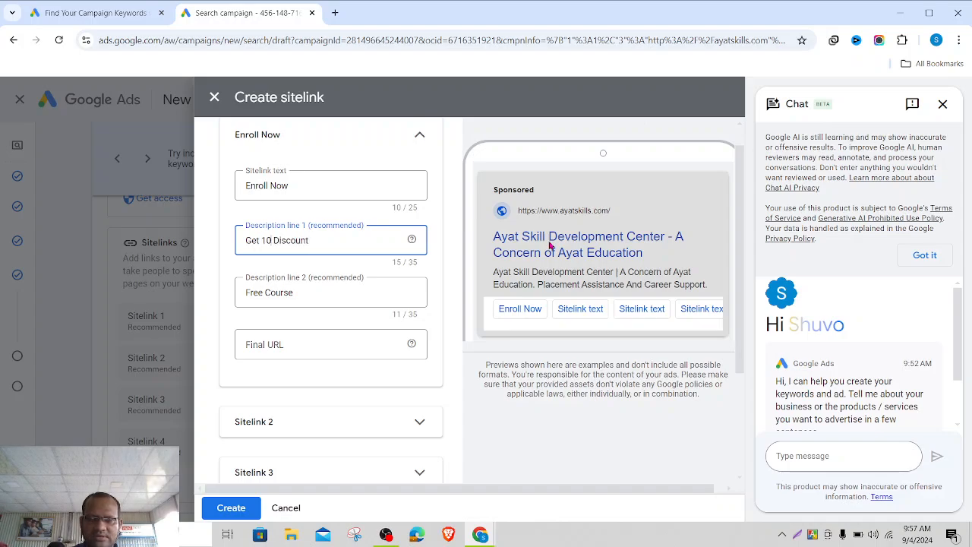
text(%)
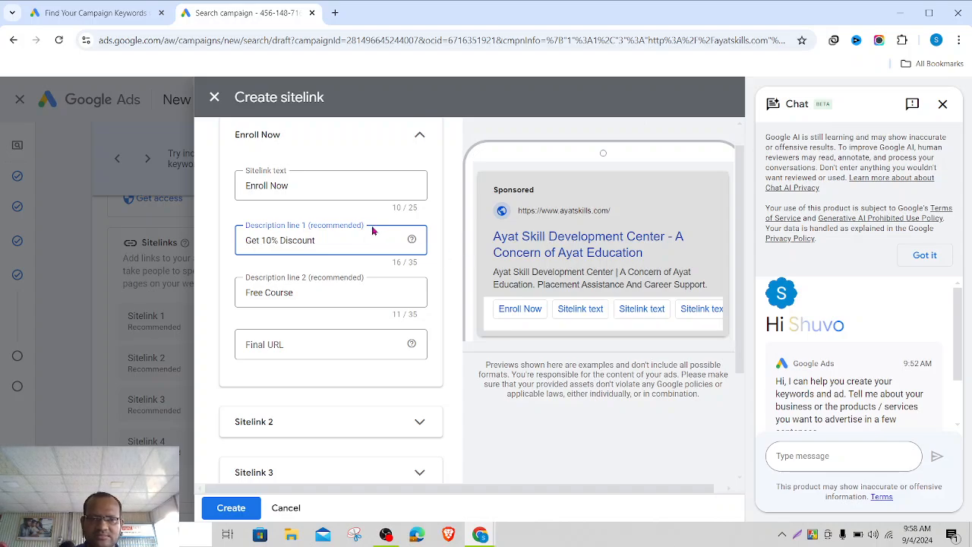
click(337, 238)
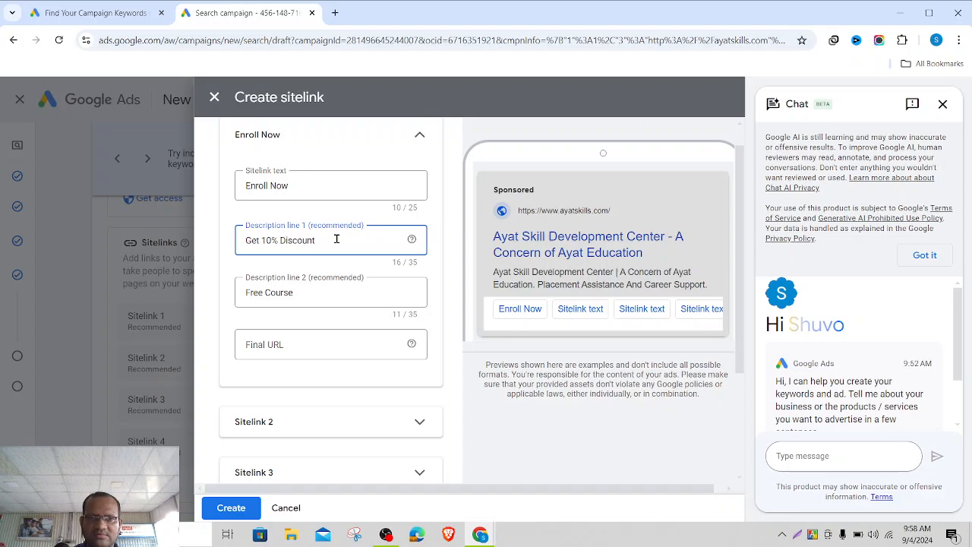
text(in)
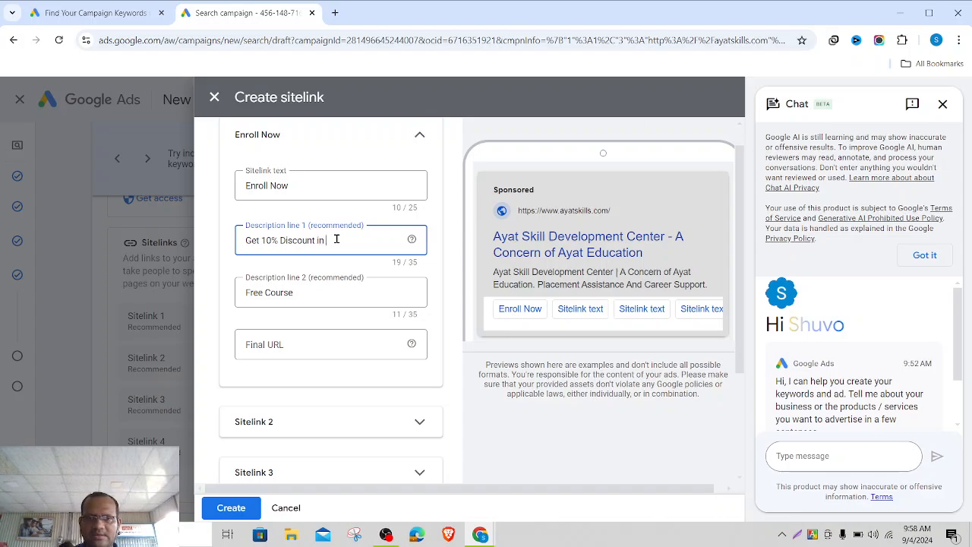
text( All Co)
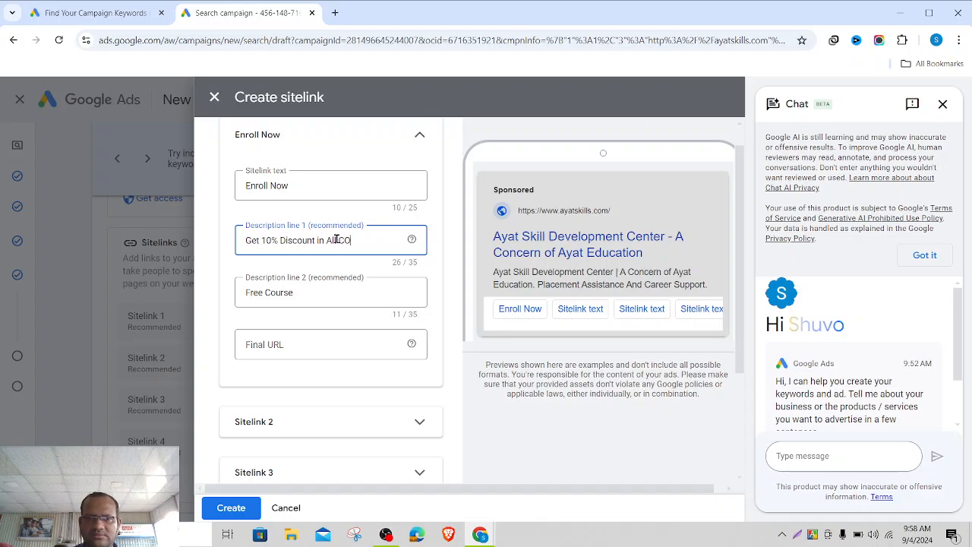
text(urses)
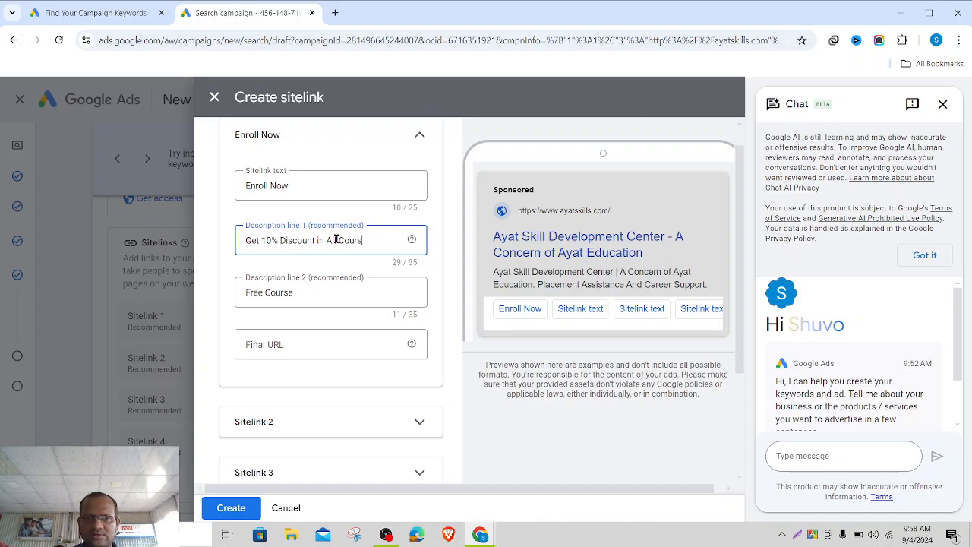
click(320, 297)
text(Free Course)
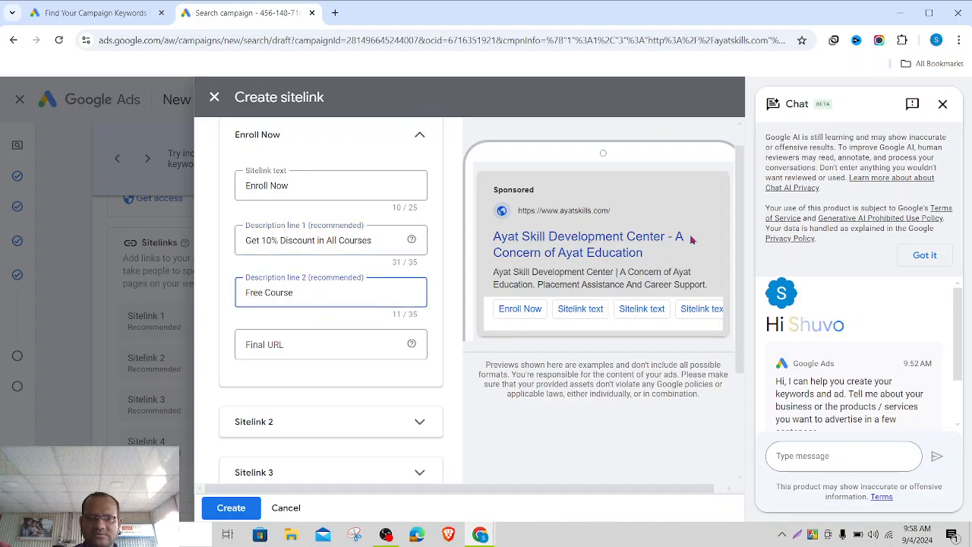
text( in)
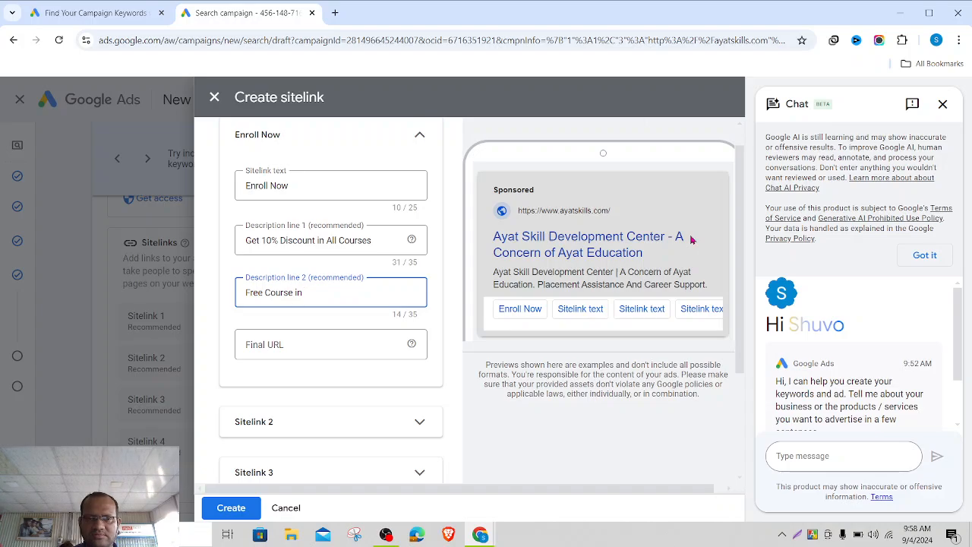
key(BackSpace)
key(BackSpace)
key(BackSpace)
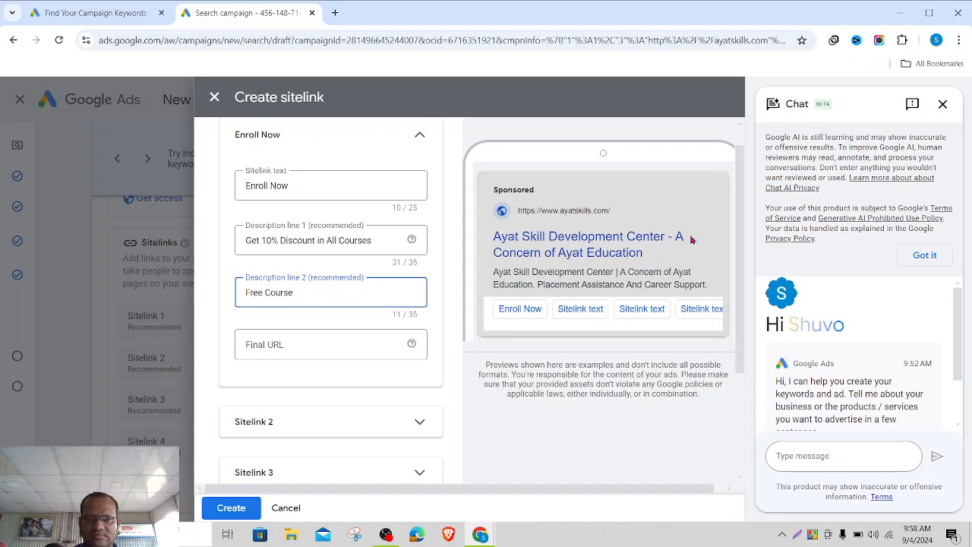
text(ava)
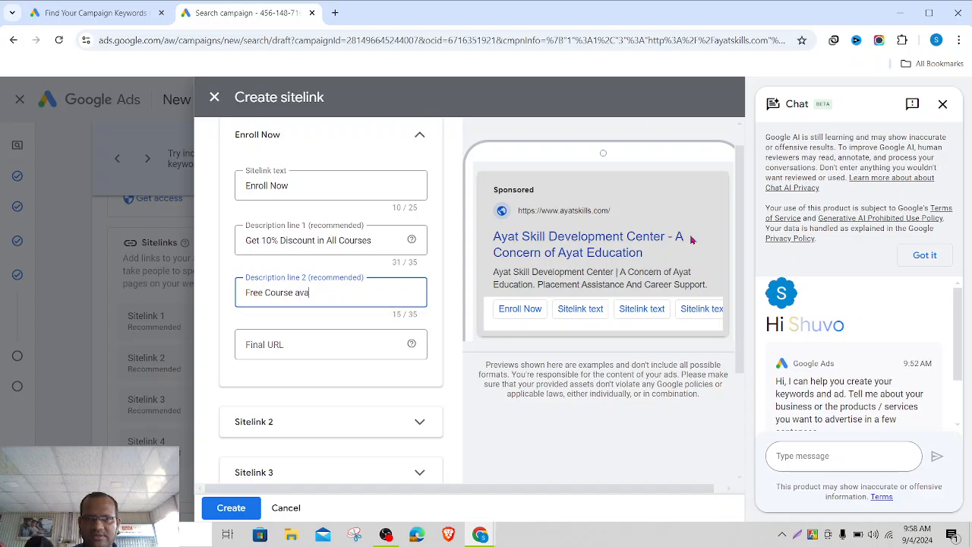
text(ilable)
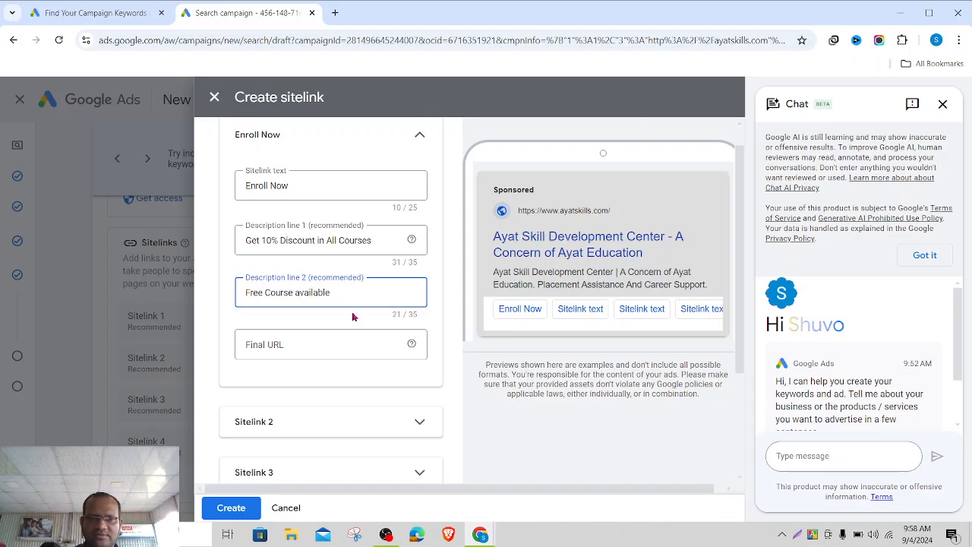
click(307, 341)
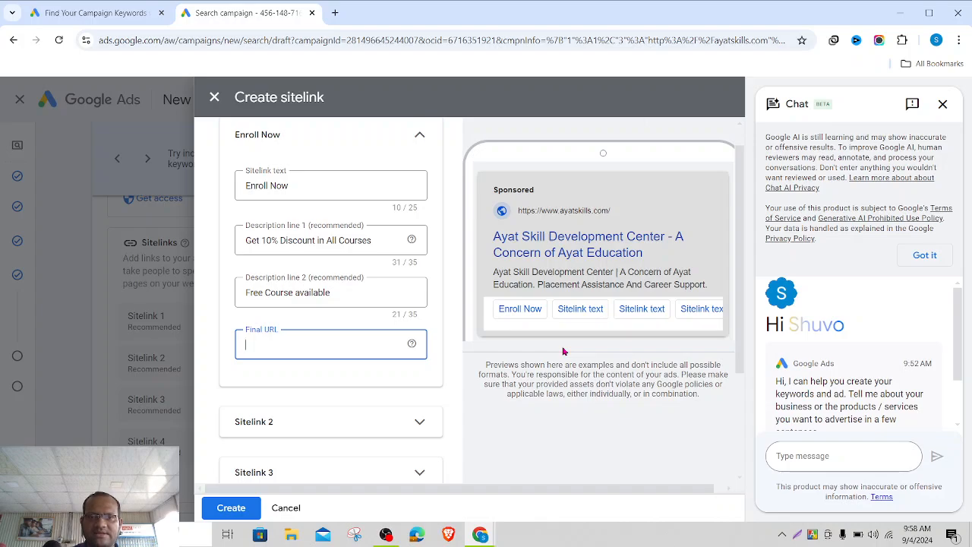
text(h)
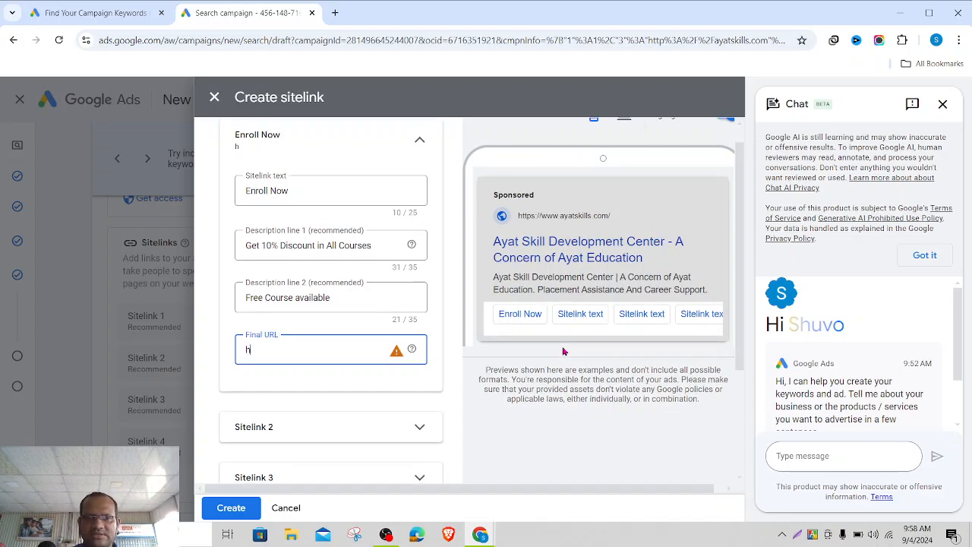
text(ttps:/)
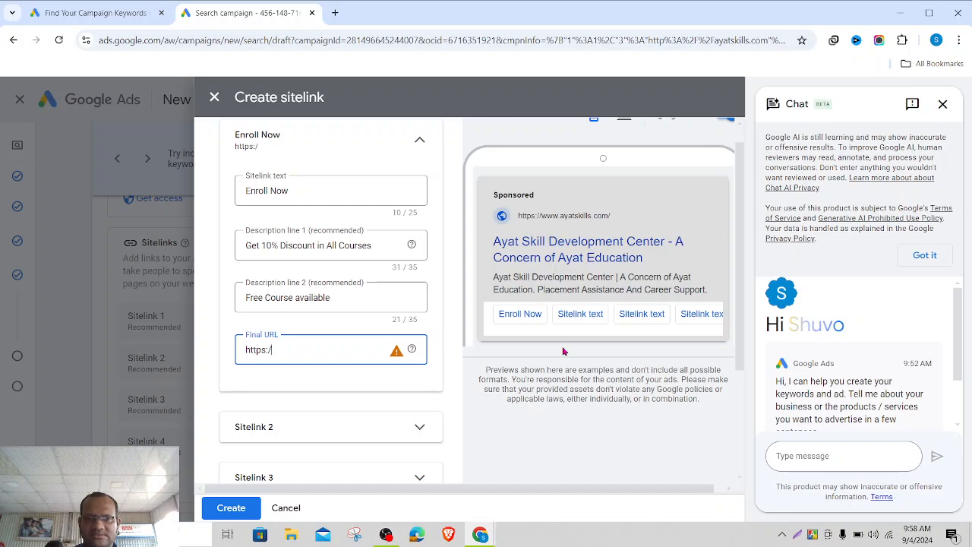
text(/ayat)
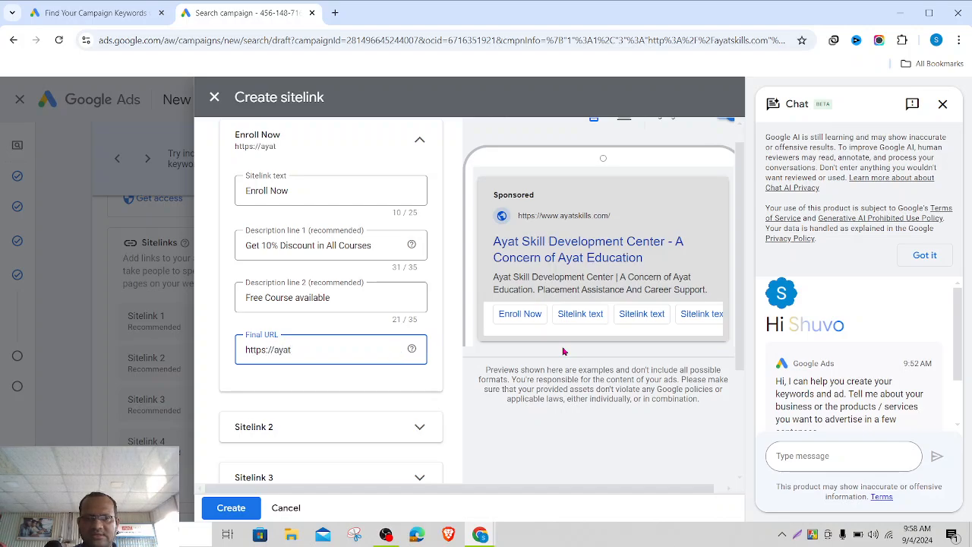
text(kiss)
text(ls.com/)
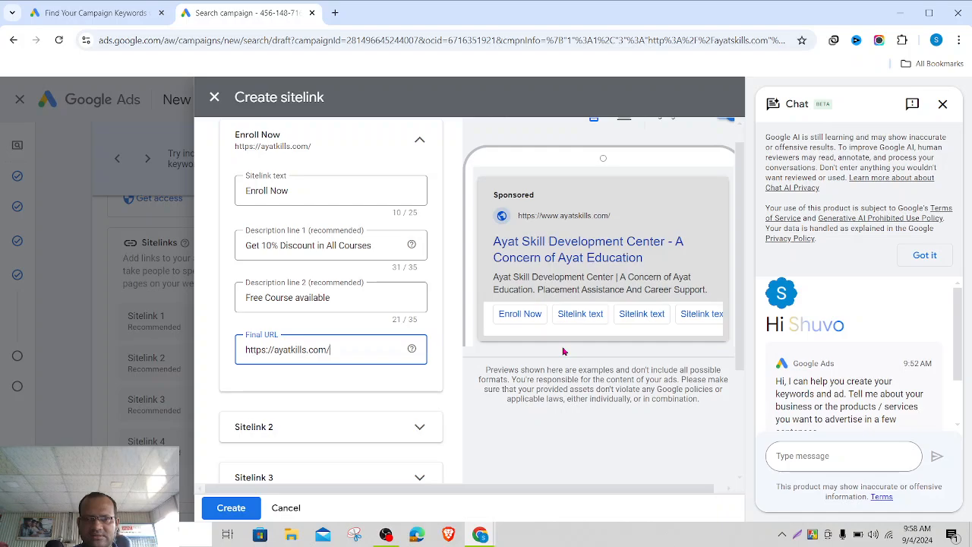
text(digital)
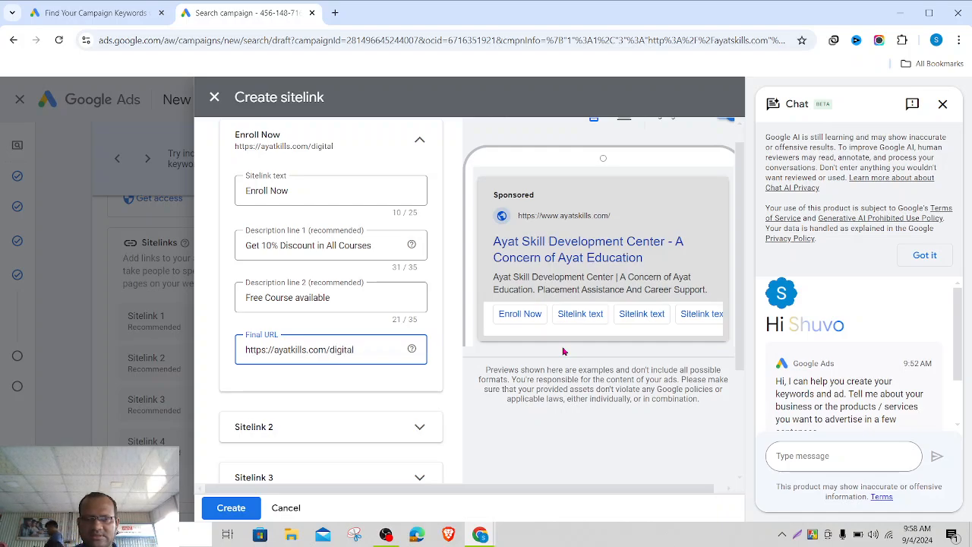
text(-marketing)
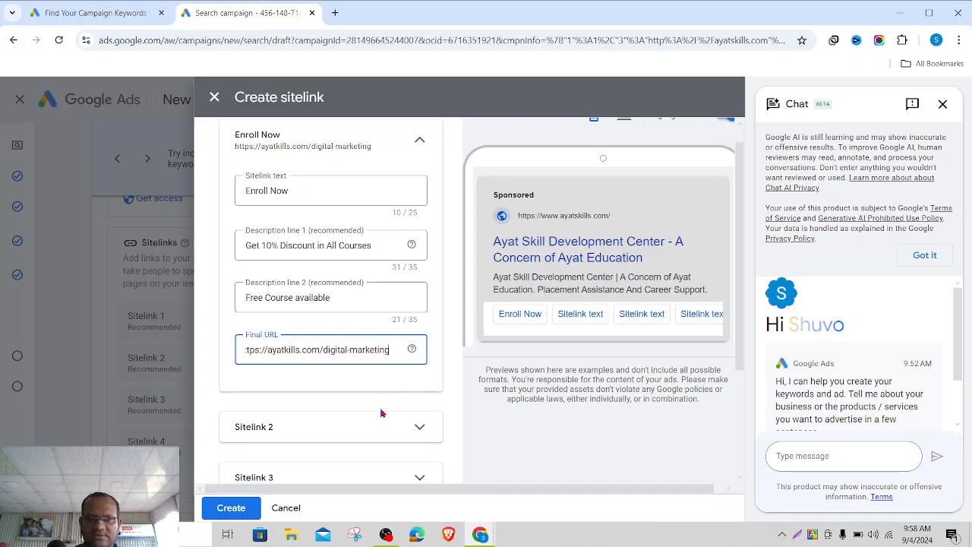
click(522, 437)
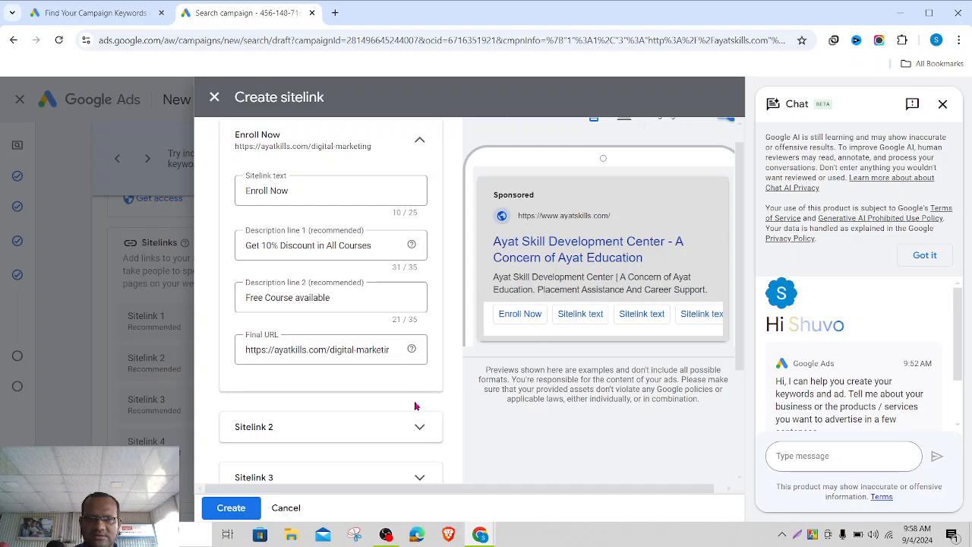
click(394, 347)
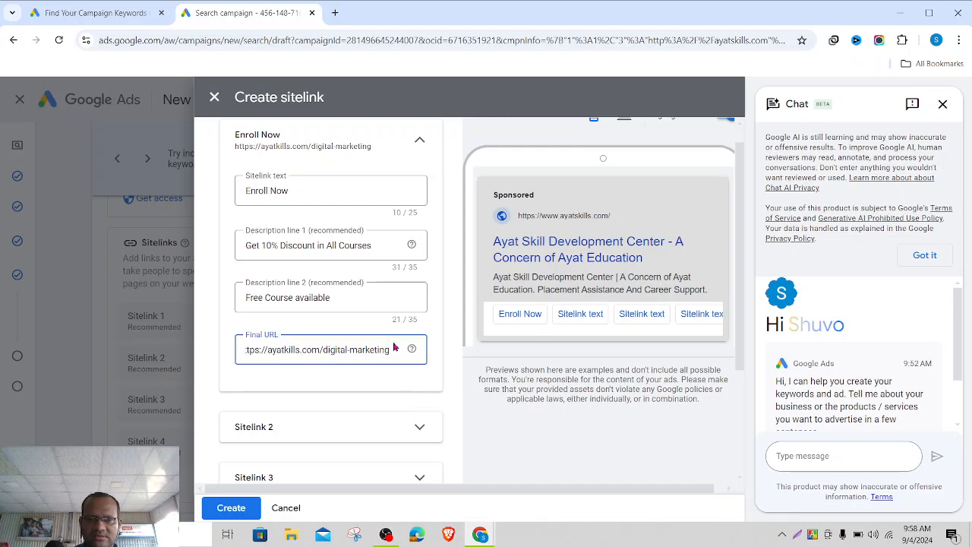
click(468, 431)
scroll(468, 431, down, 1)
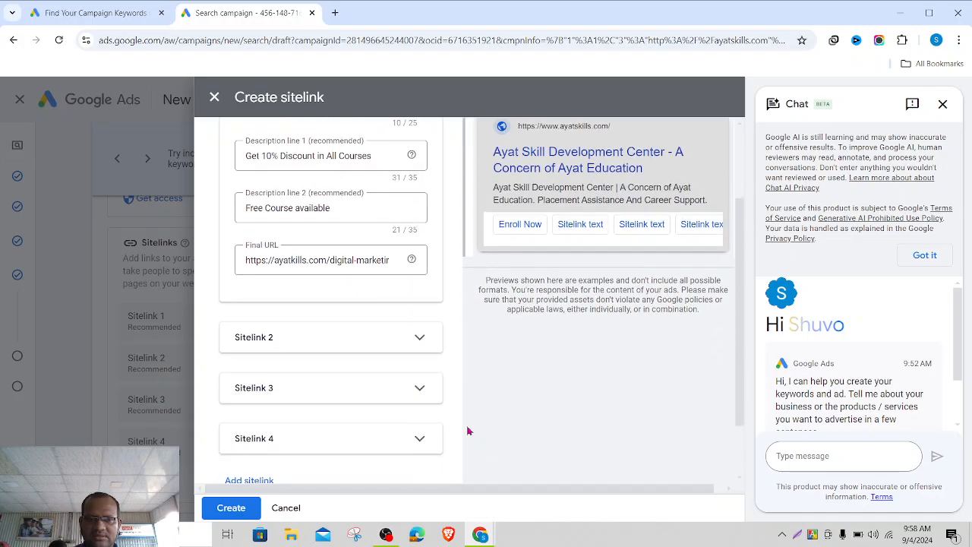
- Expand Sitelink 2 and enter the sitelink text 'Graphics Design Course'
click(410, 332)
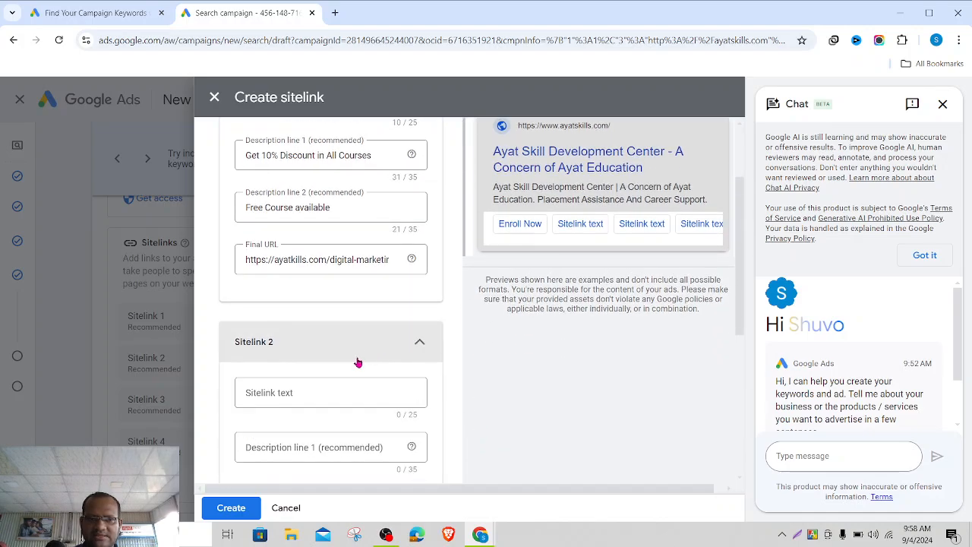
click(321, 389)
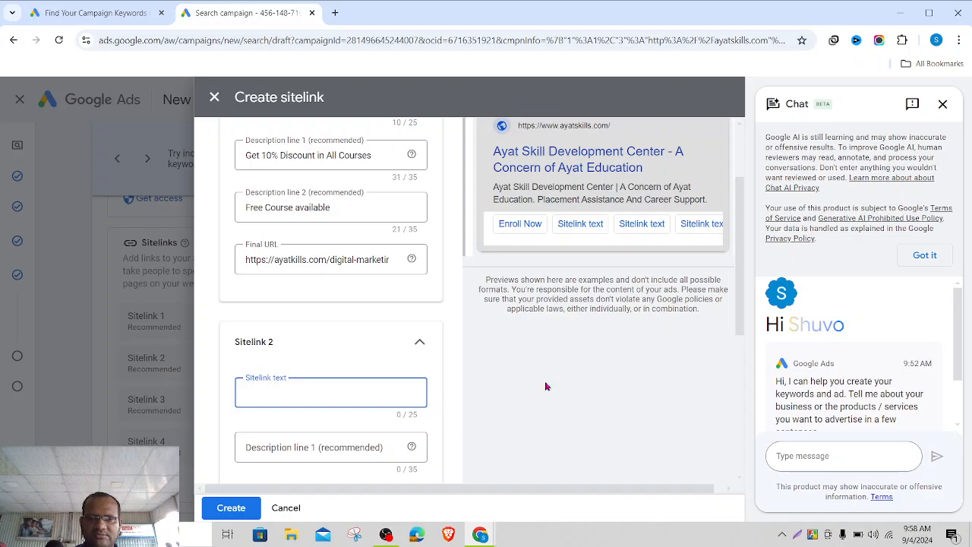
text(G)
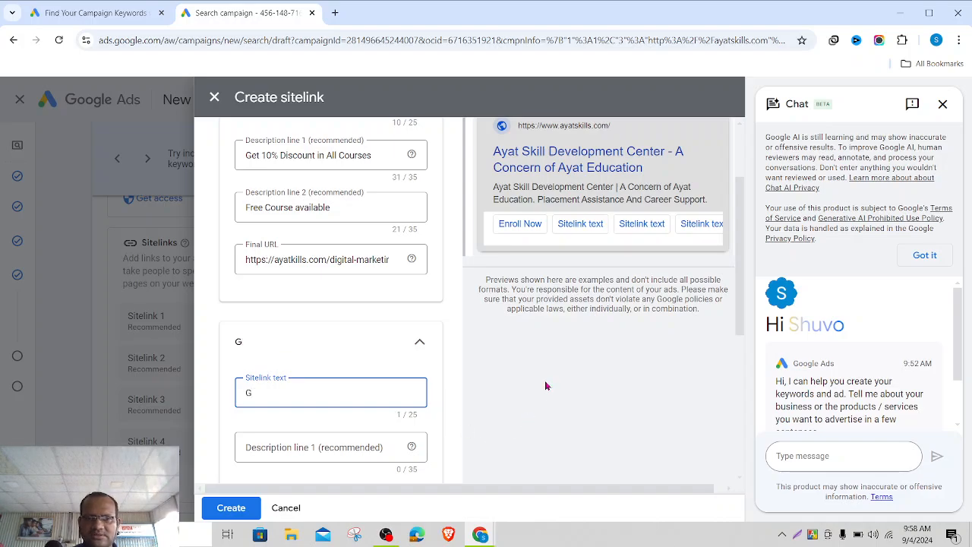
text(raphic)
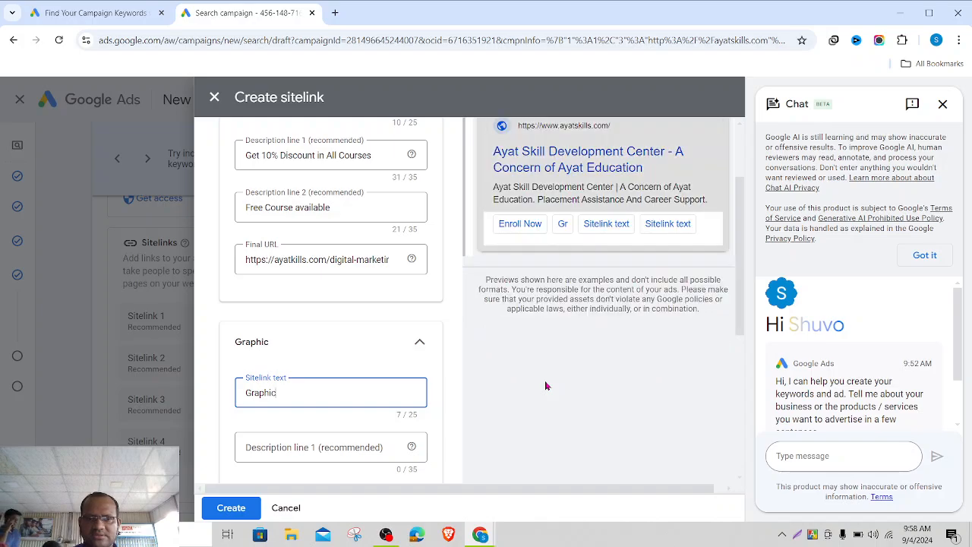
text(s Desig)
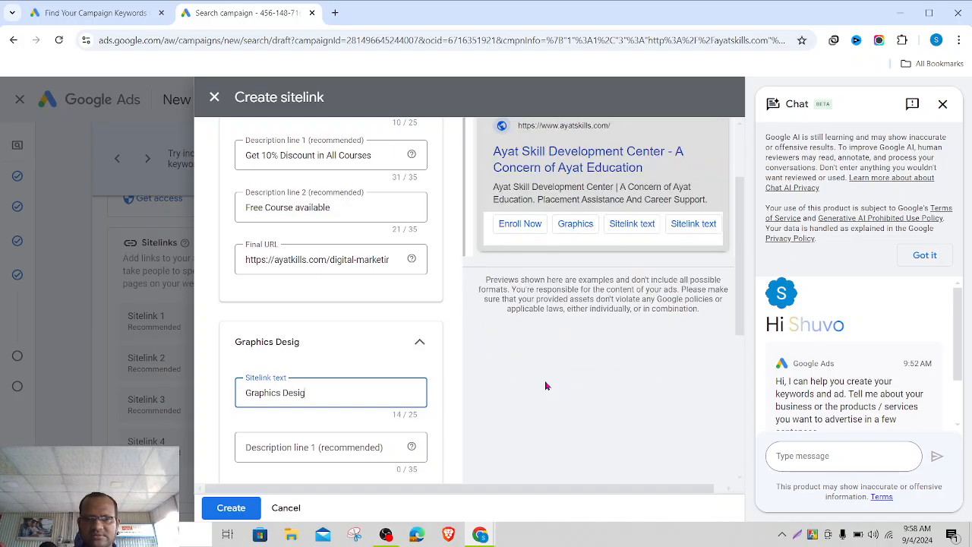
text(n C)
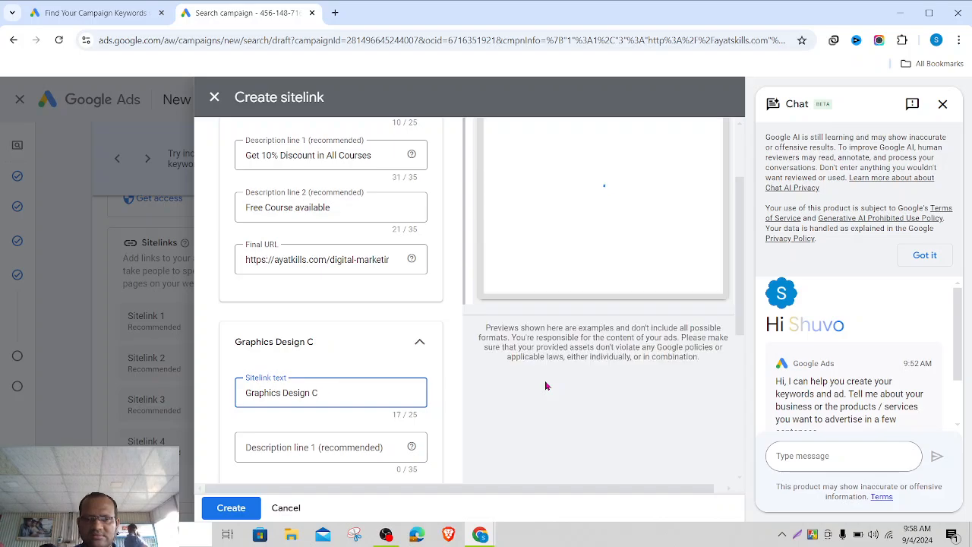
text(ourse)
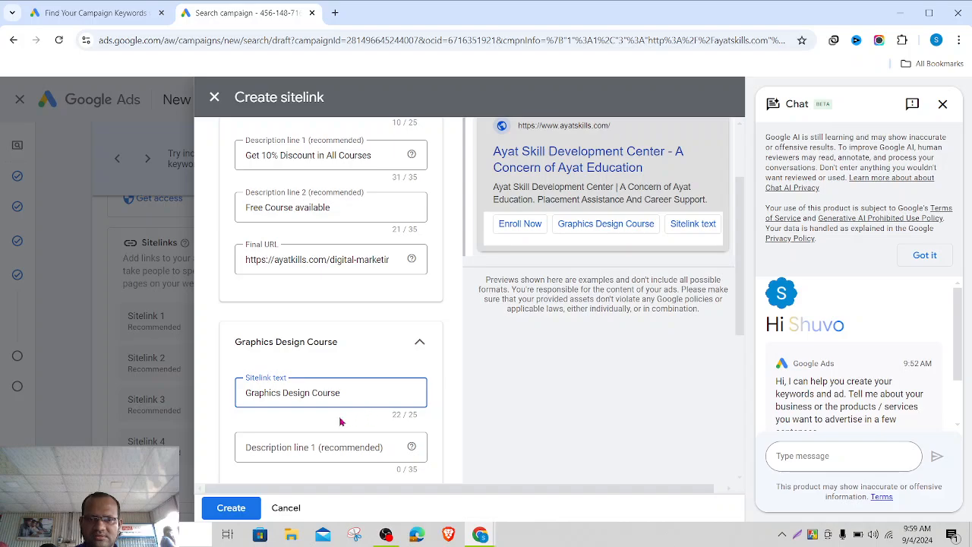
- Write the first description line 'Learn graphics design using AI', fixing typos
click(305, 452)
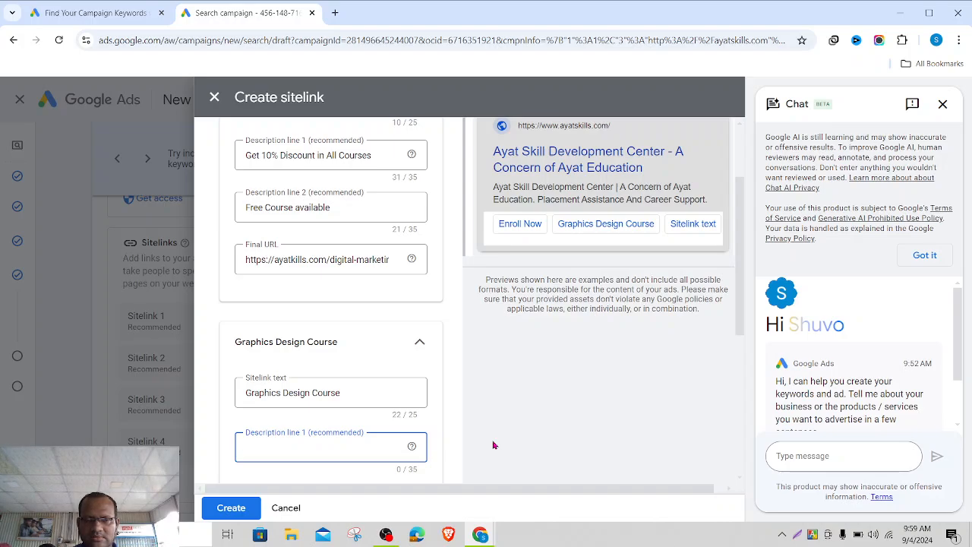
text(Mord)
key(BackSpace)
key(BackSpace)
key(BackSpace)
key(BackSpace)
text(Le)
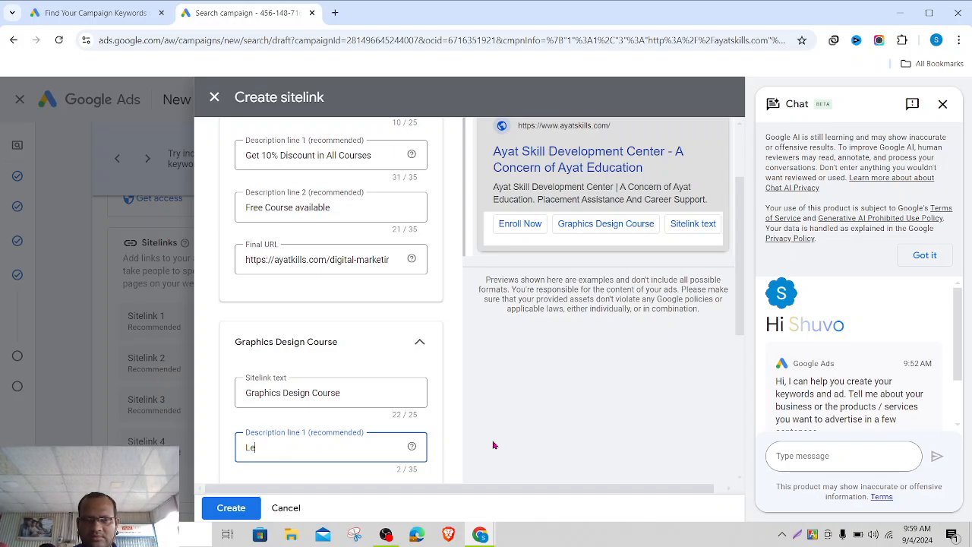
text(arn gra)
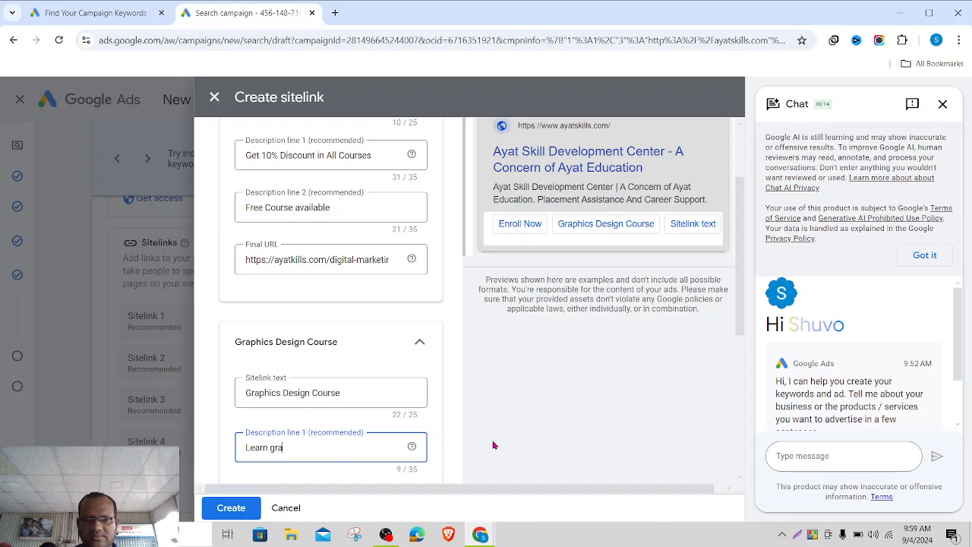
text(phics de)
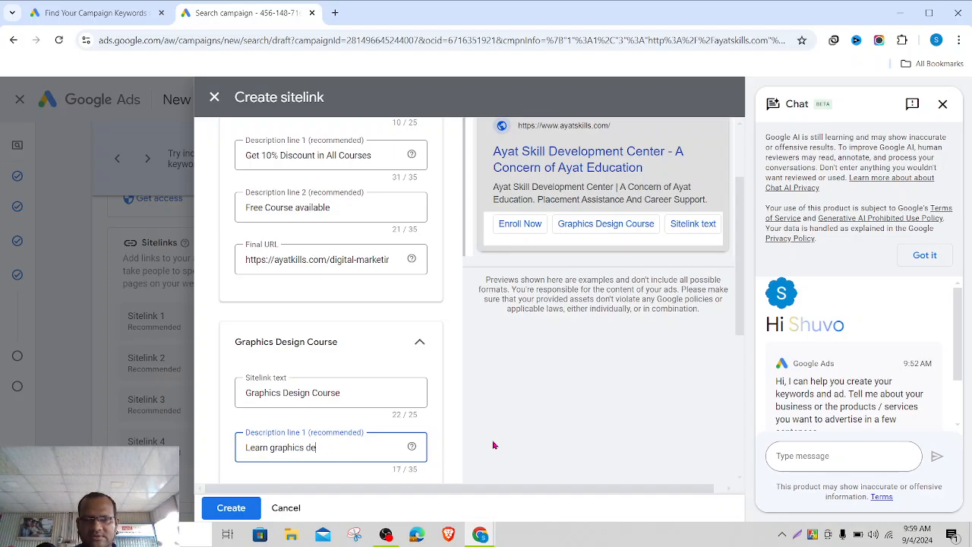
text(sign usin)
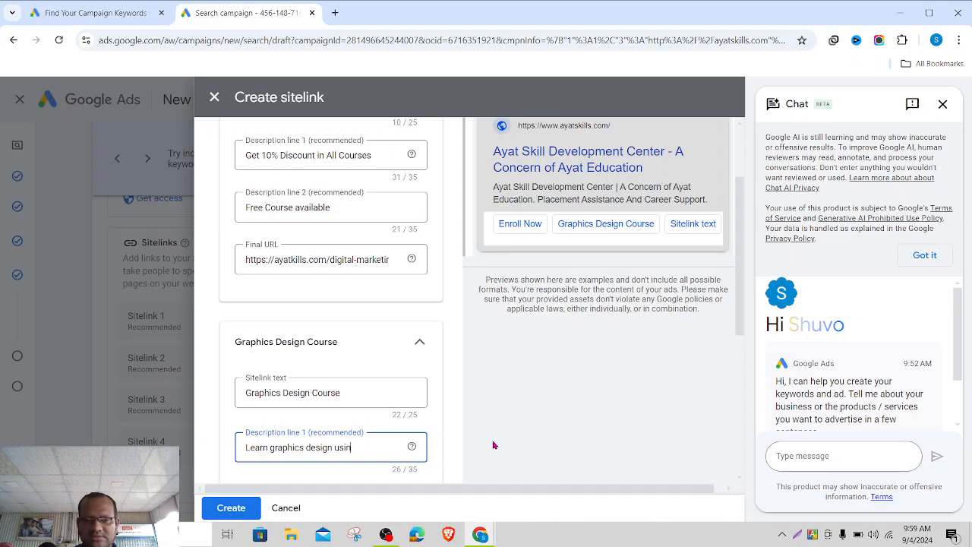
text(g ai)
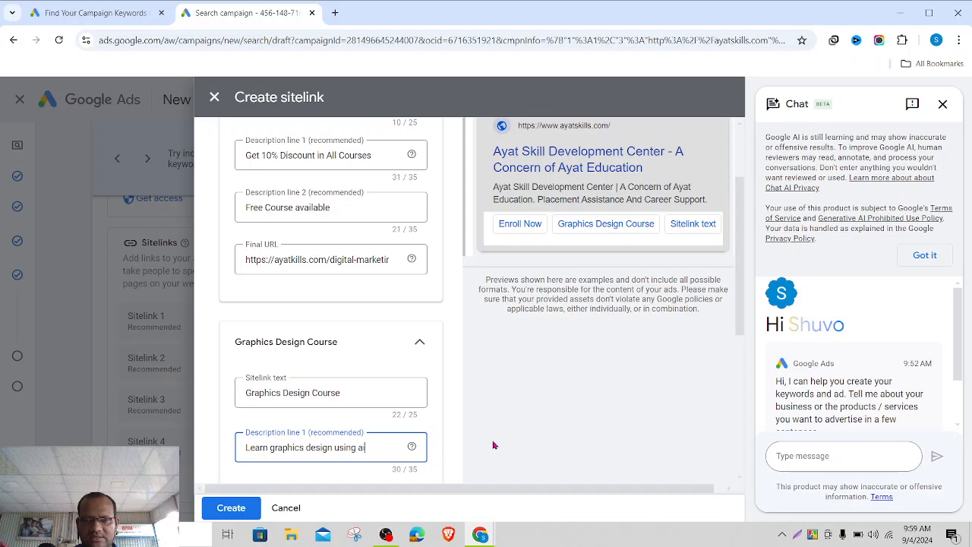
key(BackSpace)
key(BackSpace)
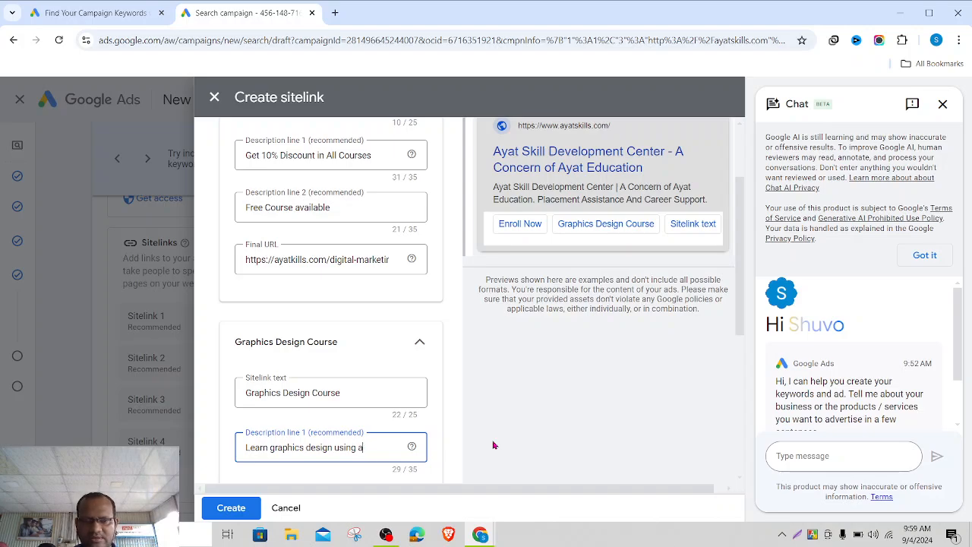
key(BackSpace)
key(BackSpace)
text(AI)
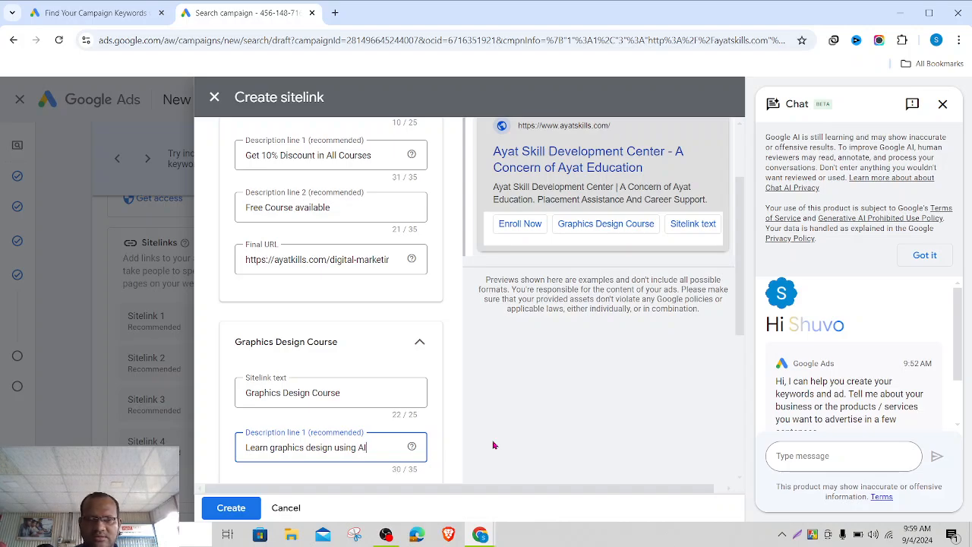
scroll(493, 445, down, 2)
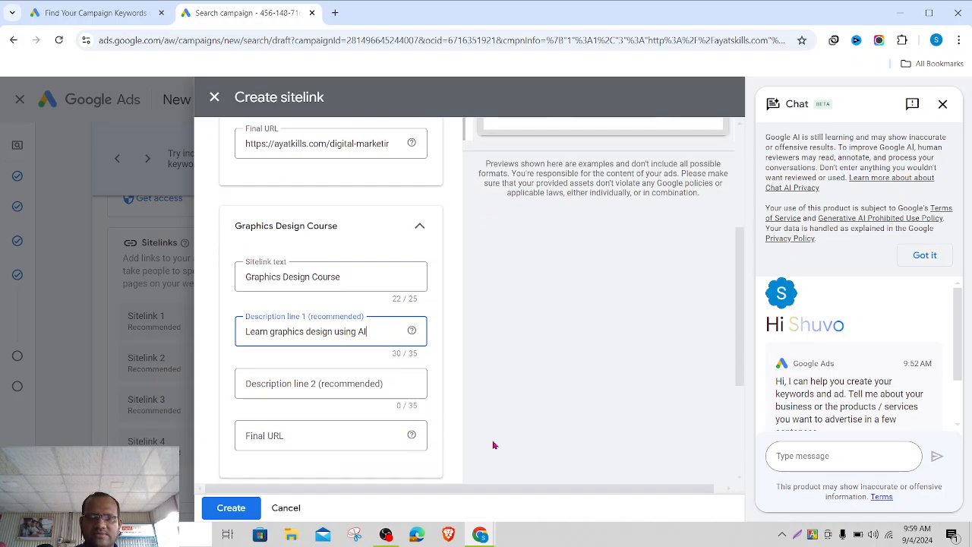
- Enter 'Use latest tools' as the second description line
click(304, 380)
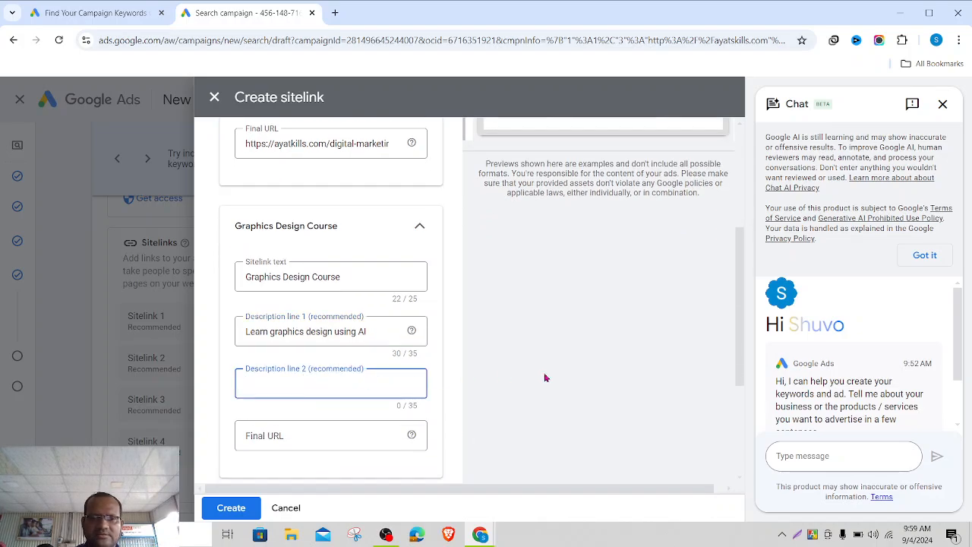
text(Use)
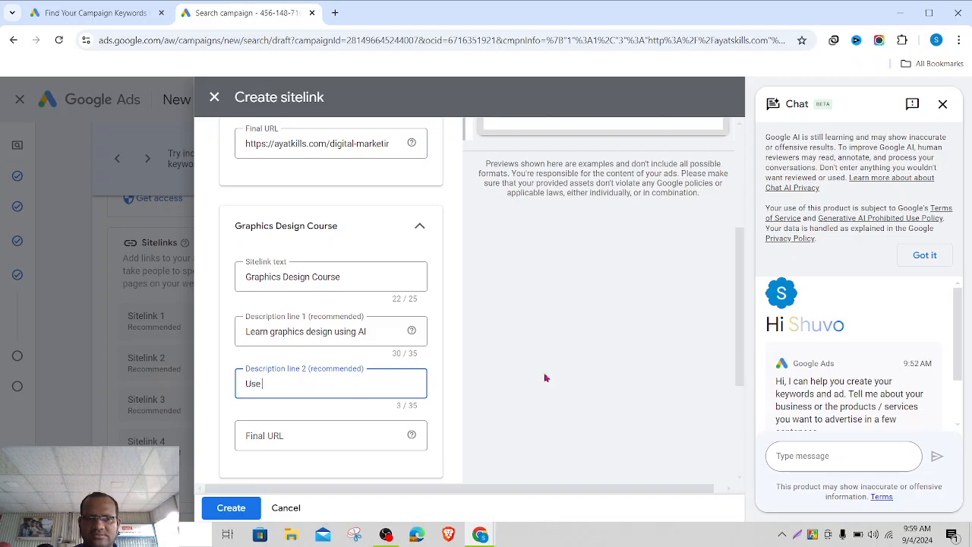
text( Lat)
key(BackSpace)
key(BackSpace)
key(BackSpace)
key(BackSpace)
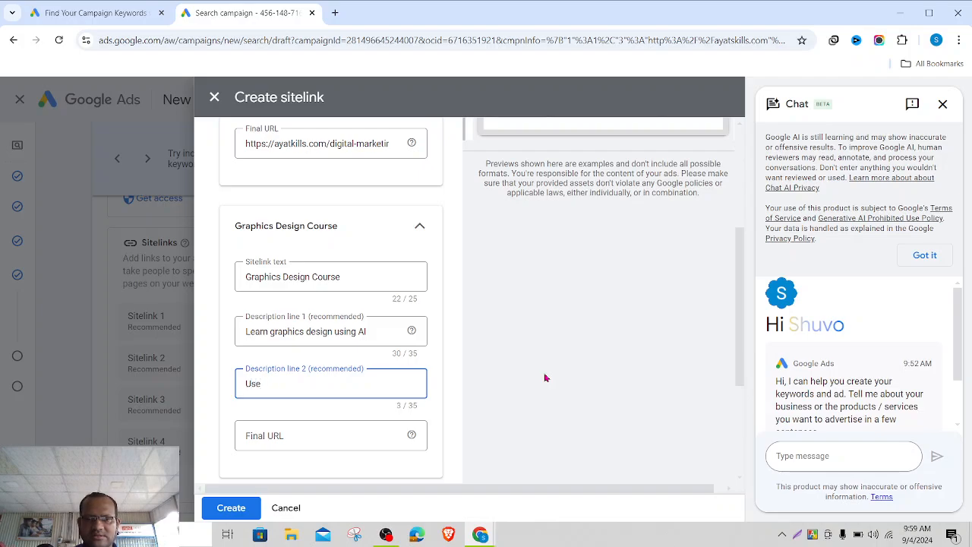
text(latest t)
text(ools)
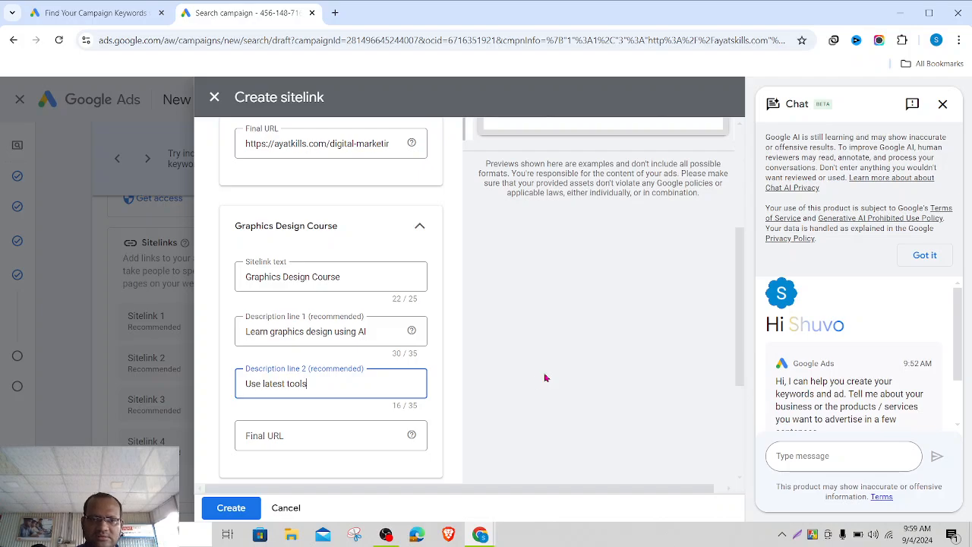
click(310, 432)
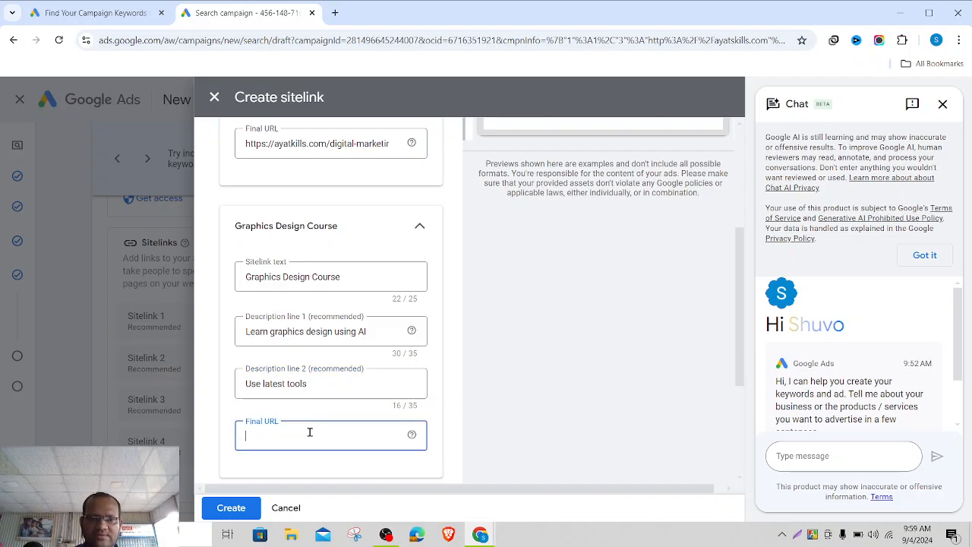
text(http)
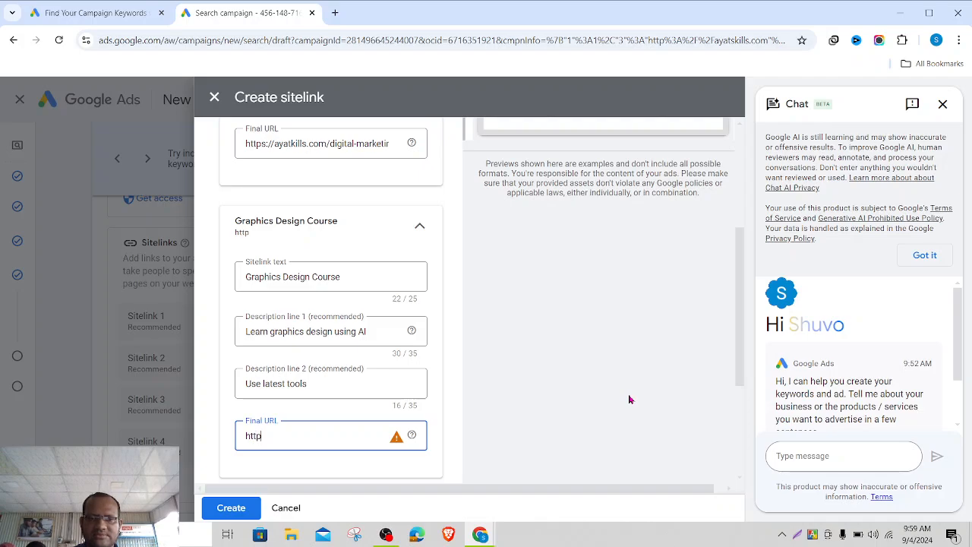
text(s://ay)
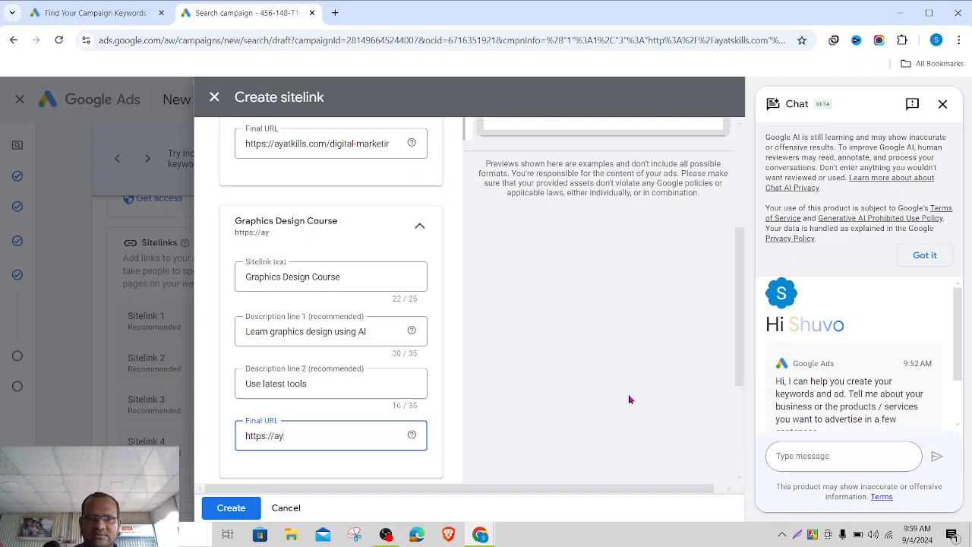
text(atskills)
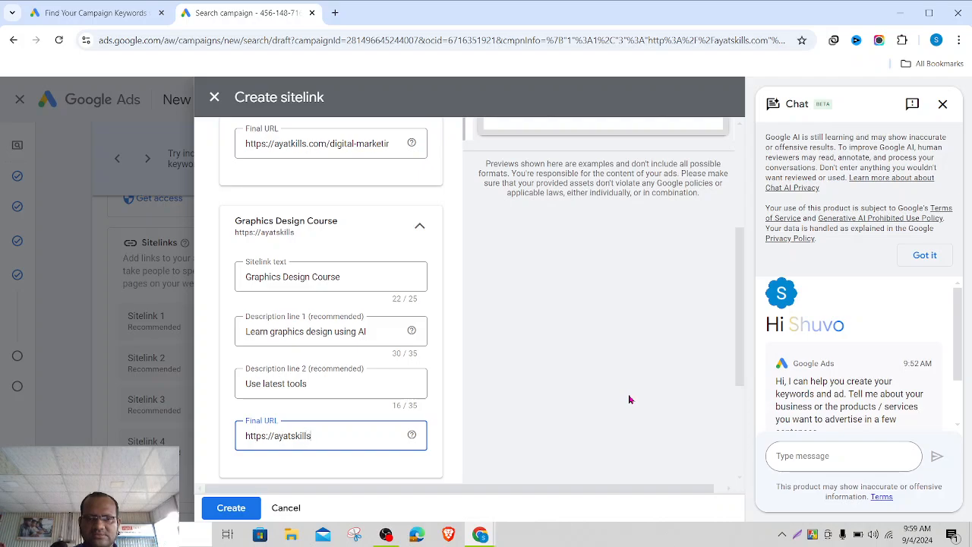
text(.com/)
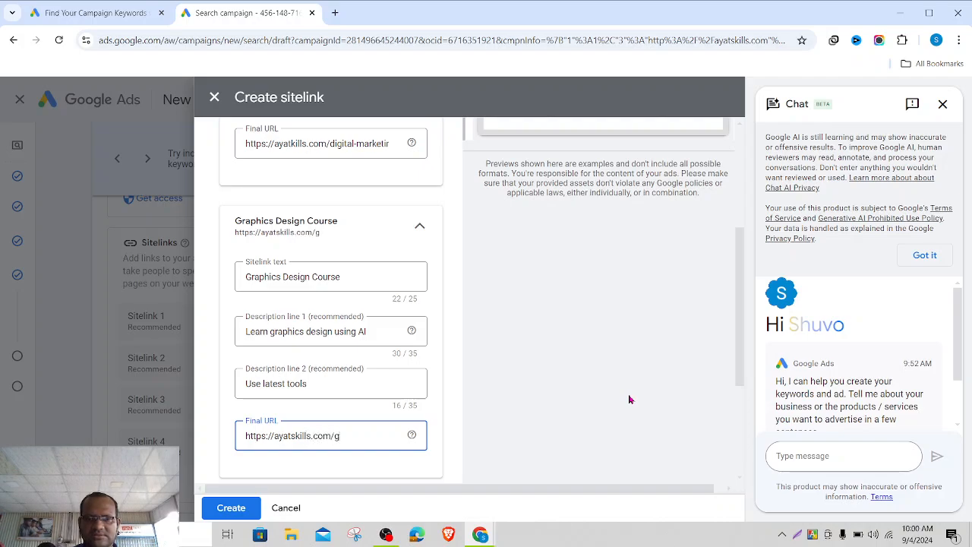
text(graphics)
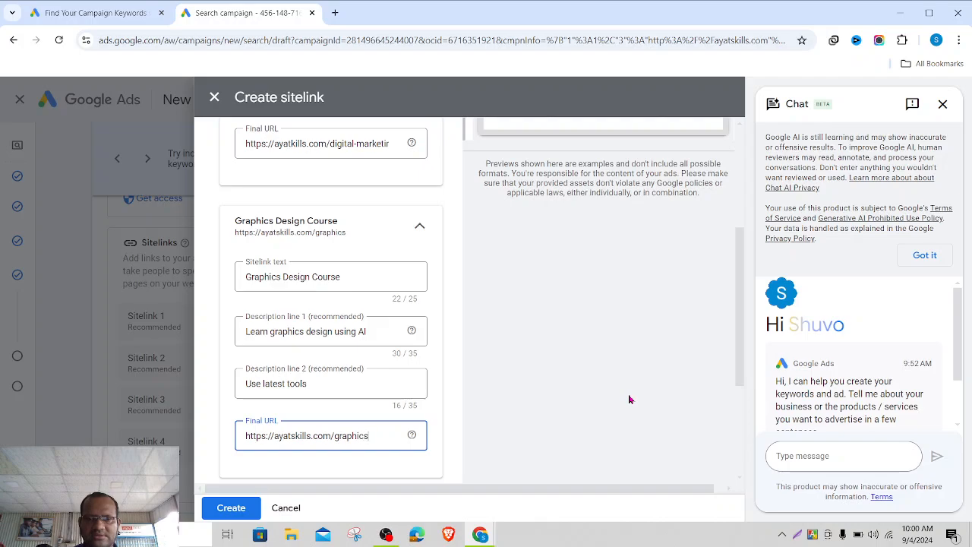
text(-design)
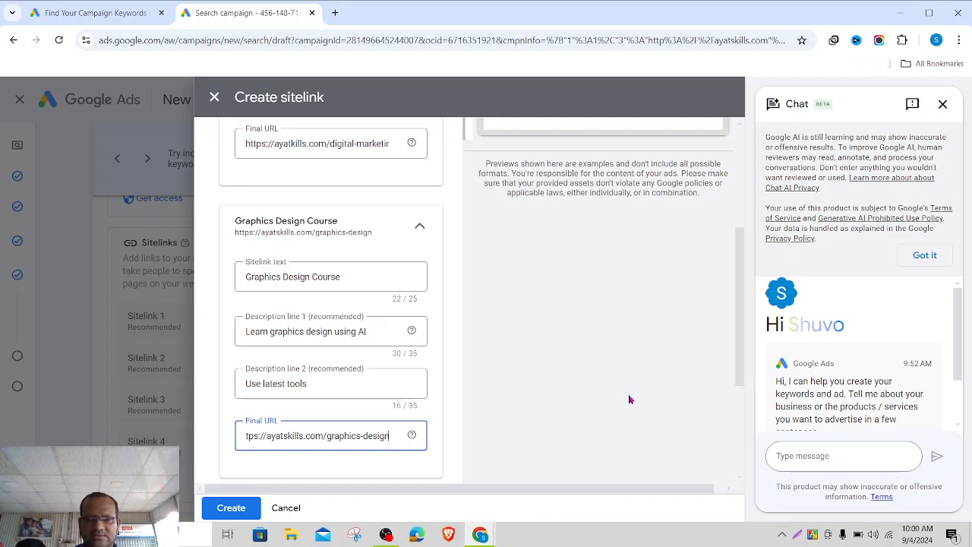
click(550, 404)
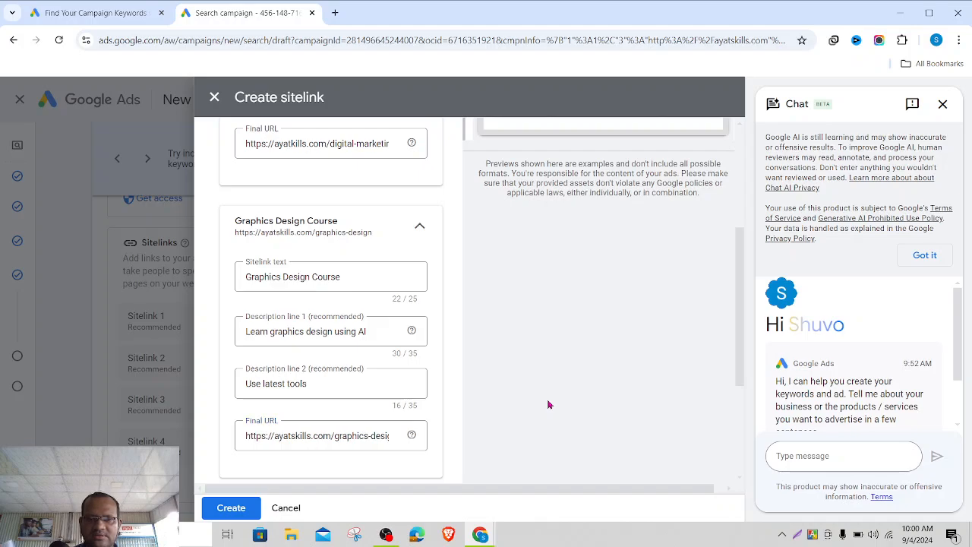
scroll(373, 388, down, 2)
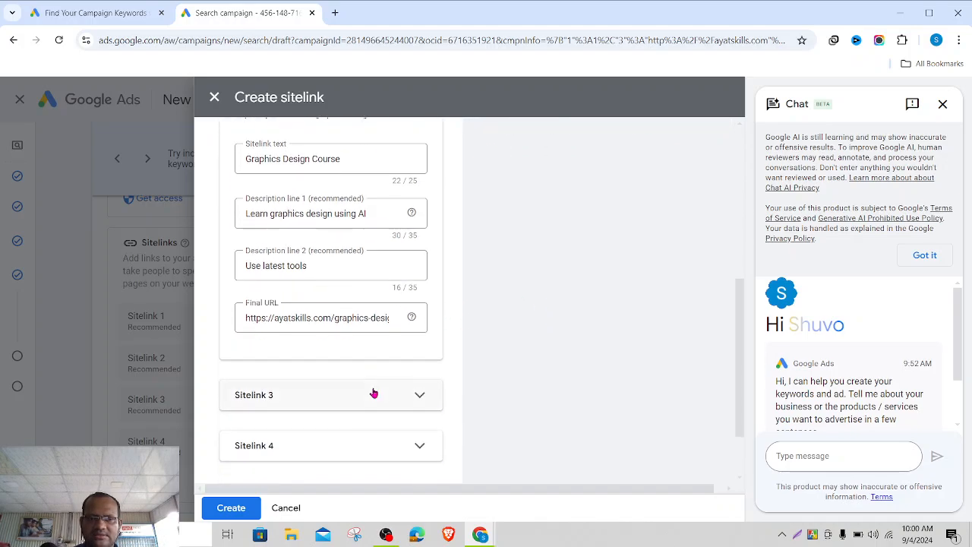
- Expand the third sitelink and name it 'Web Development'
click(402, 396)
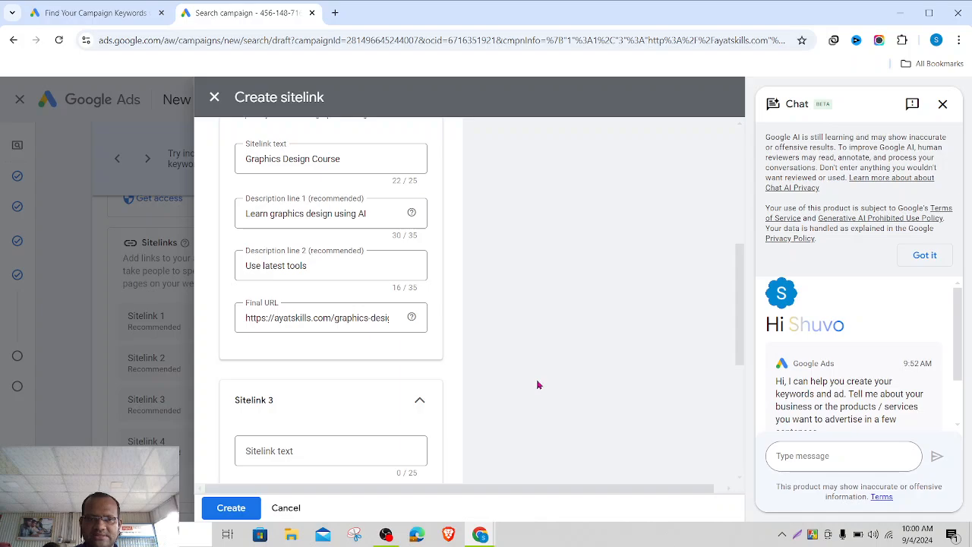
click(300, 451)
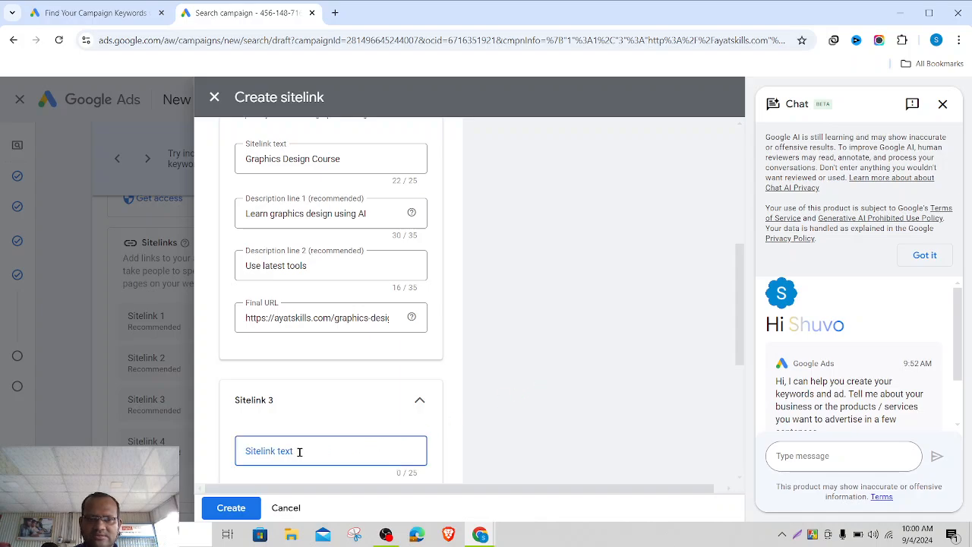
text(Web)
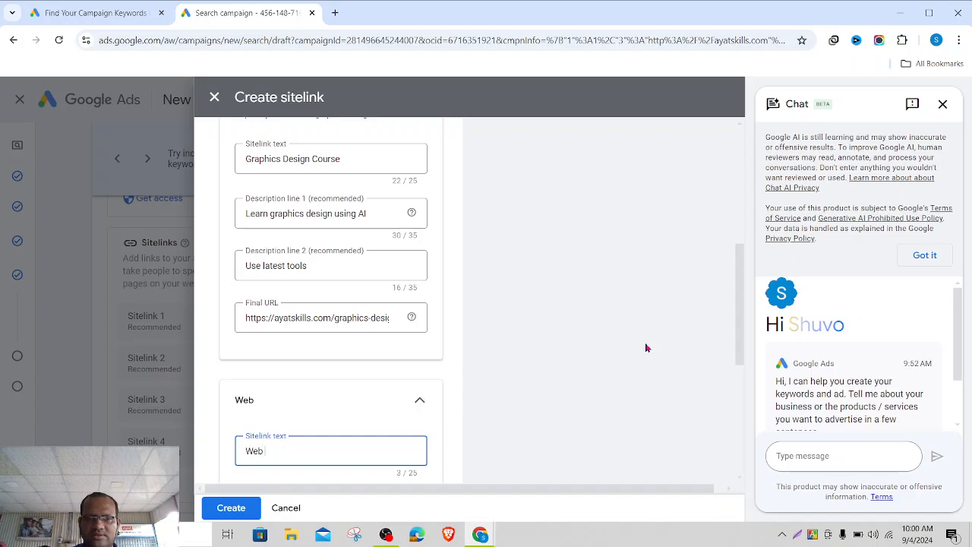
text( Development)
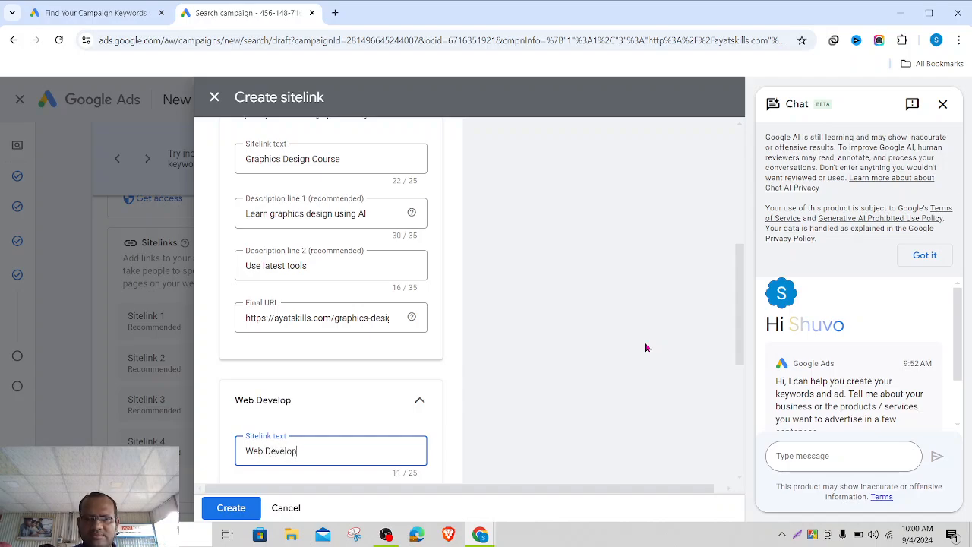
click(523, 411)
scroll(523, 410, down, 2)
- Enter 'Become a web developer in 3 months' as the sitelink's first description
click(332, 393)
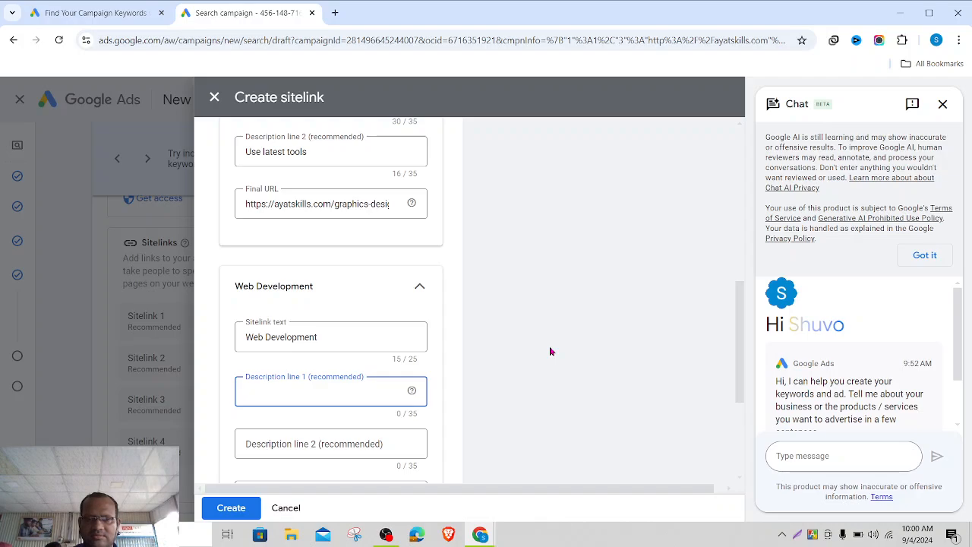
text(Be)
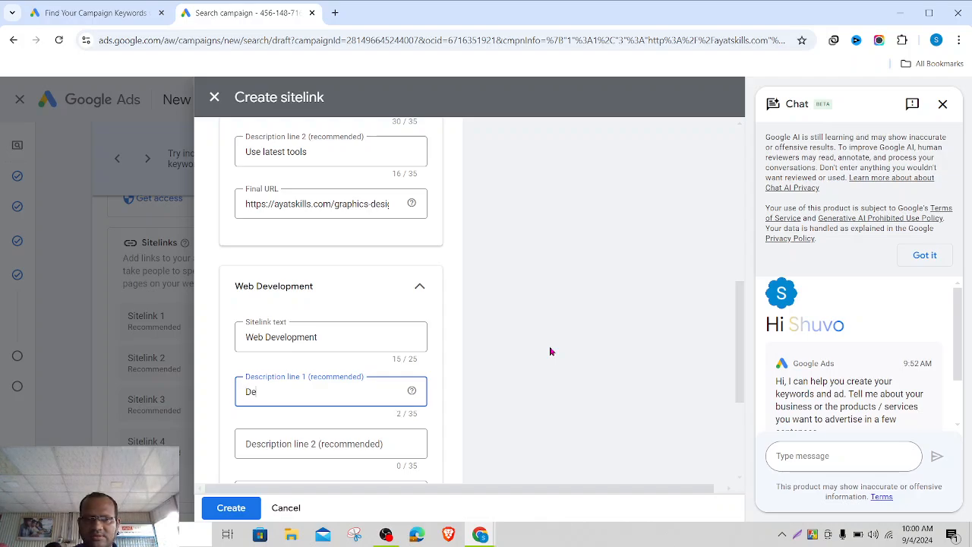
key(BackSpace)
key(BackSpace)
text(Become A v)
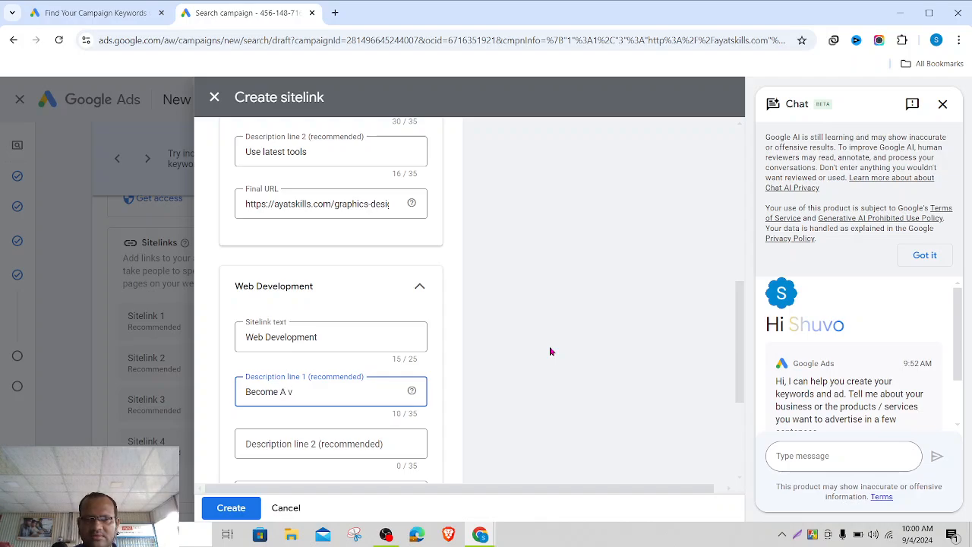
key(BackSpace)
text(develope)
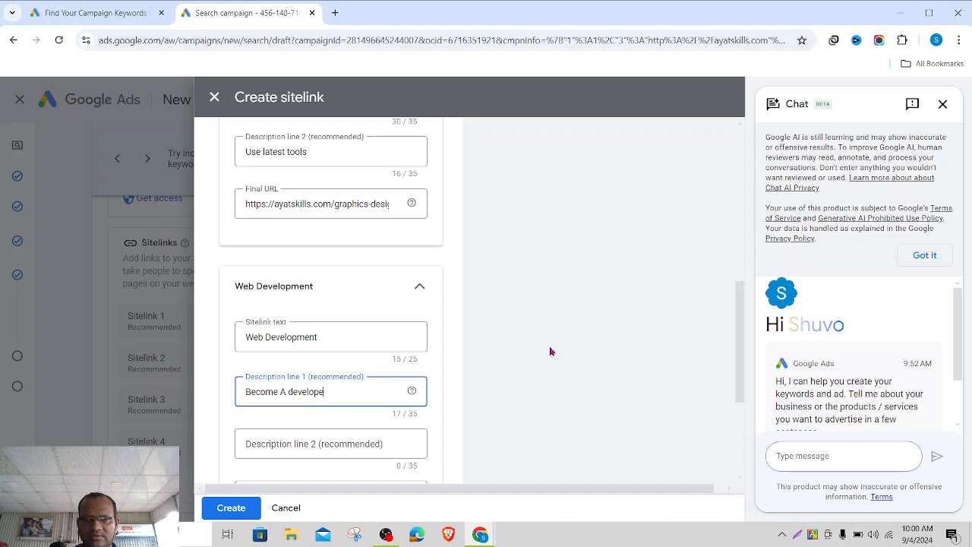
text(r in)
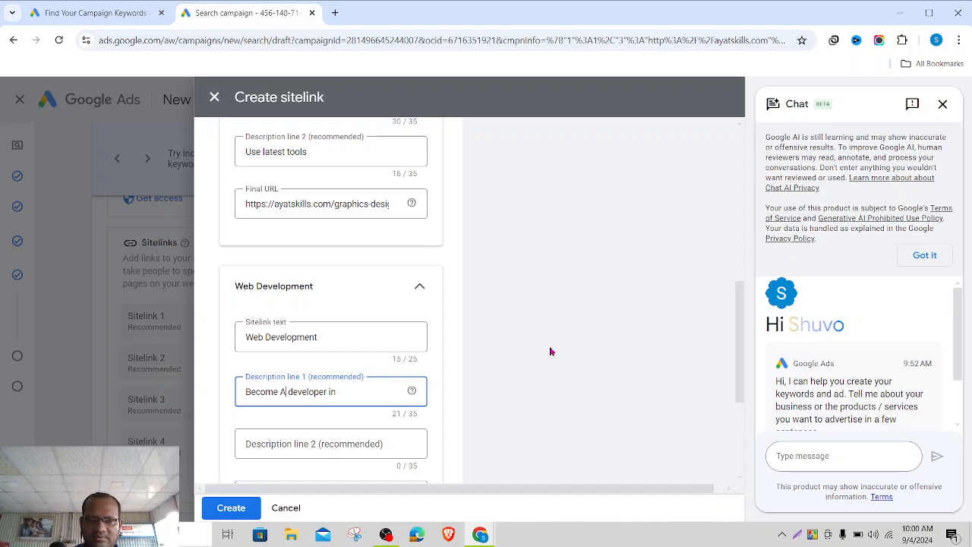
key(BackSpace)
text(a we)
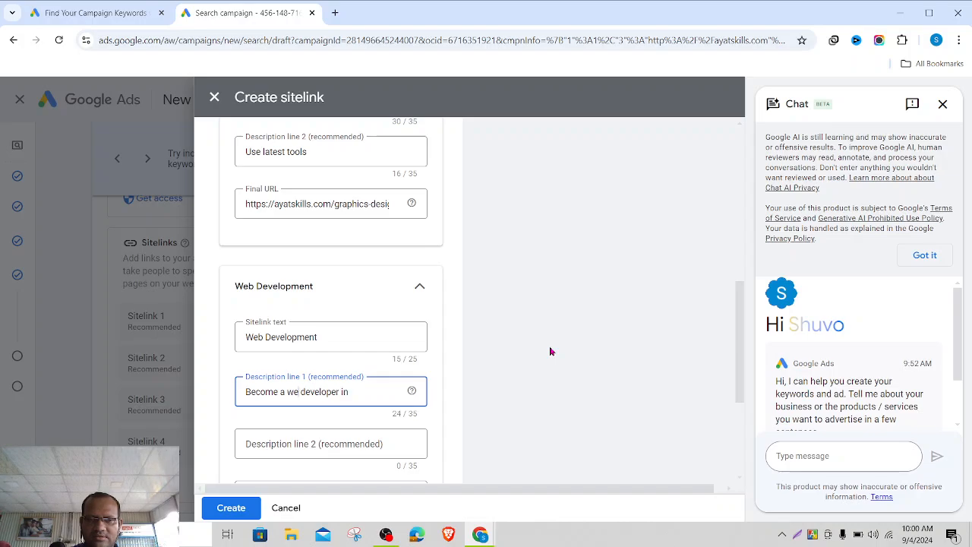
text(b)
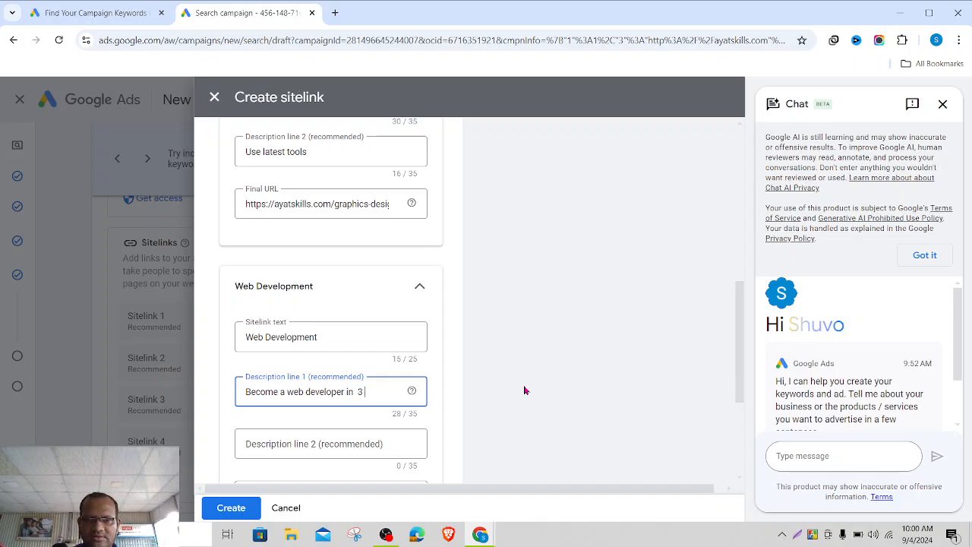
text(3 m)
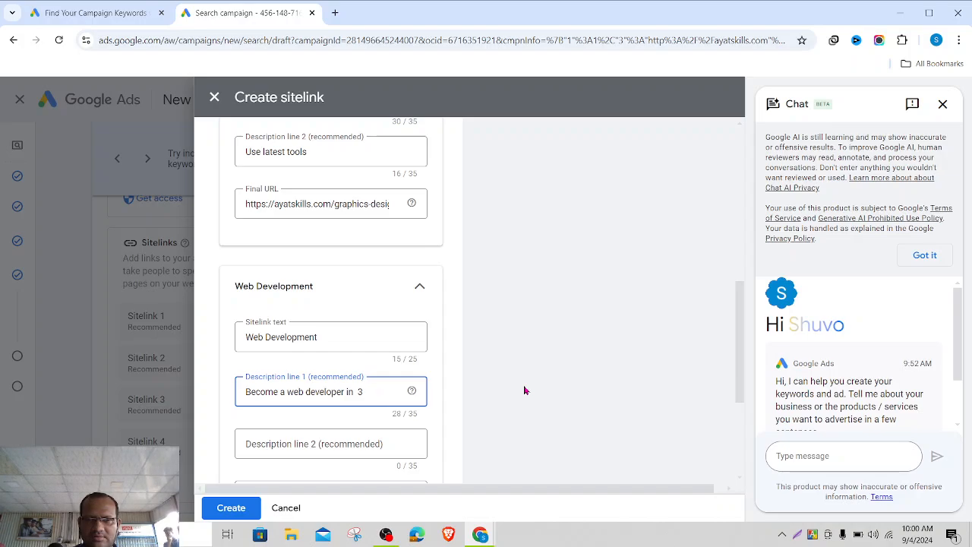
text(onth)
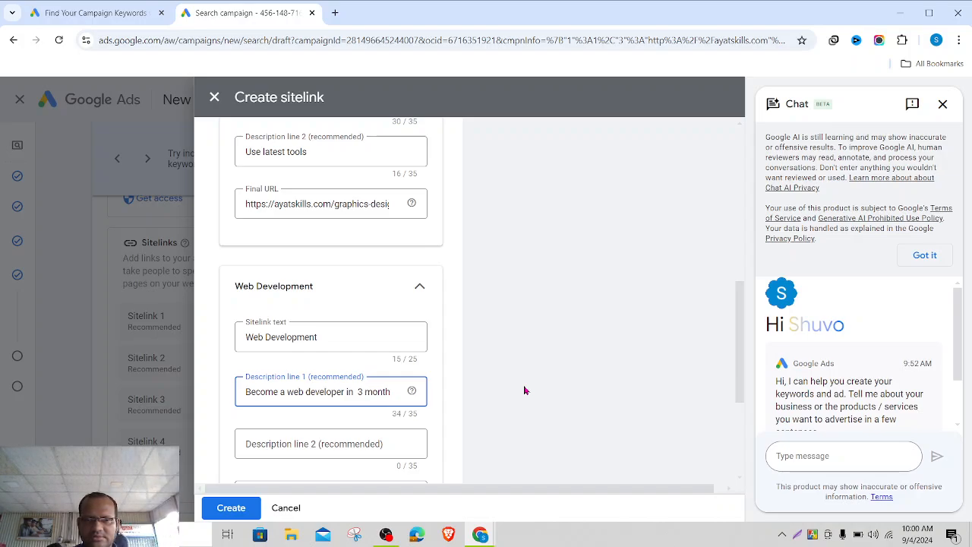
text(s)
- Enter 'Earn Money Online' as the sitelink's second description
click(362, 444)
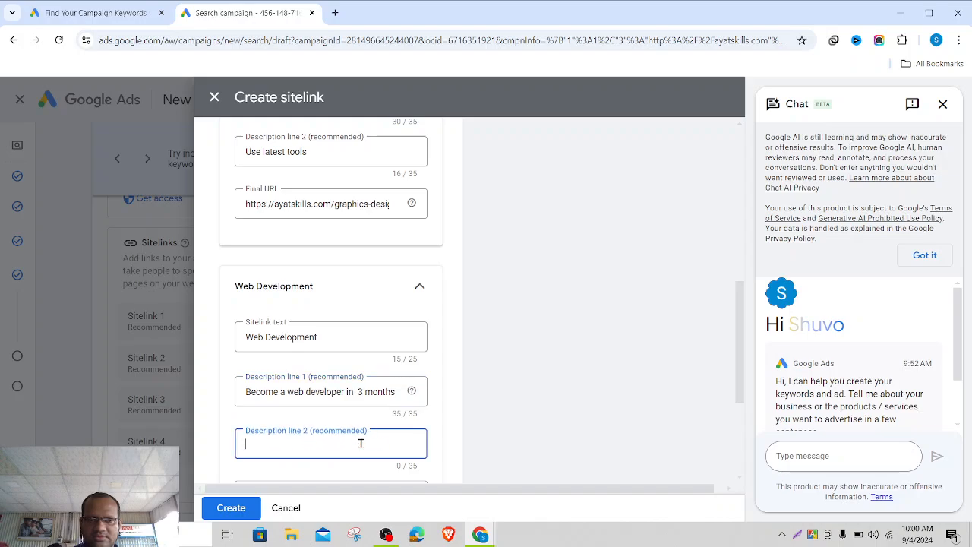
text(Earn 1)
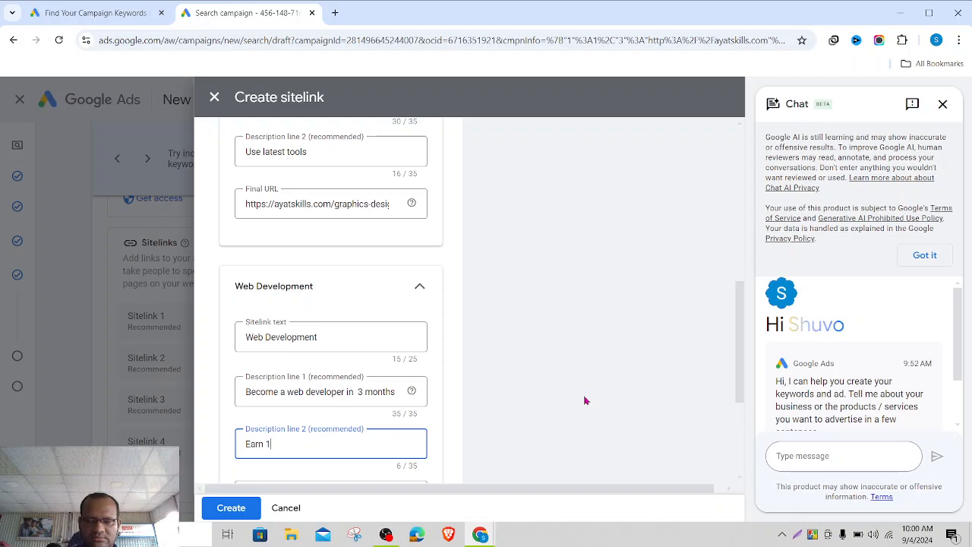
text(00)
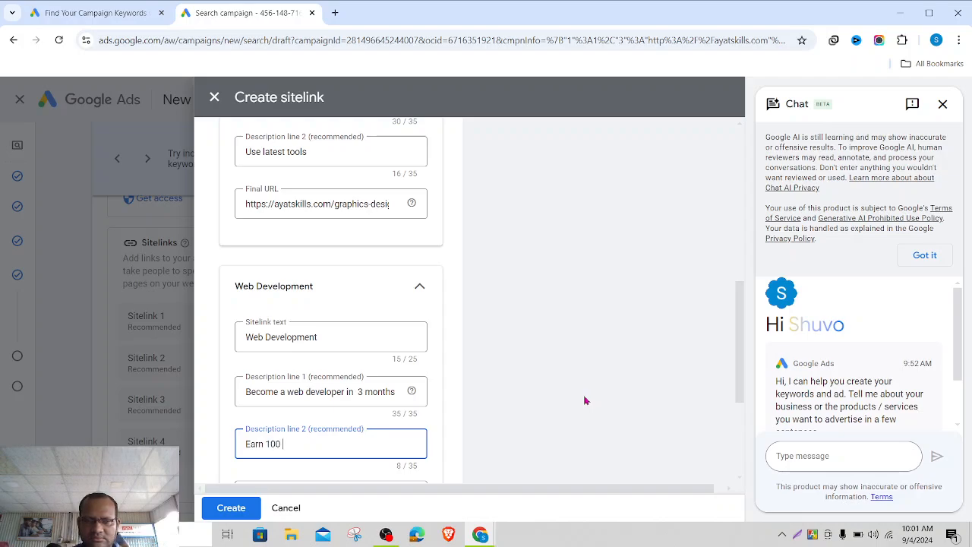
key(BackSpace)
key(BackSpace)
key(BackSpace)
key(BackSpace)
text(Mone)
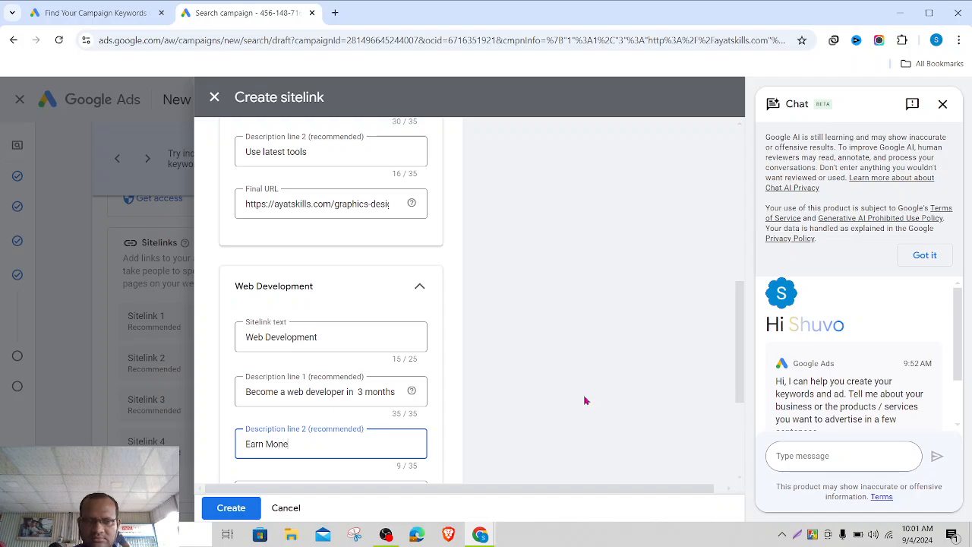
text(y Online)
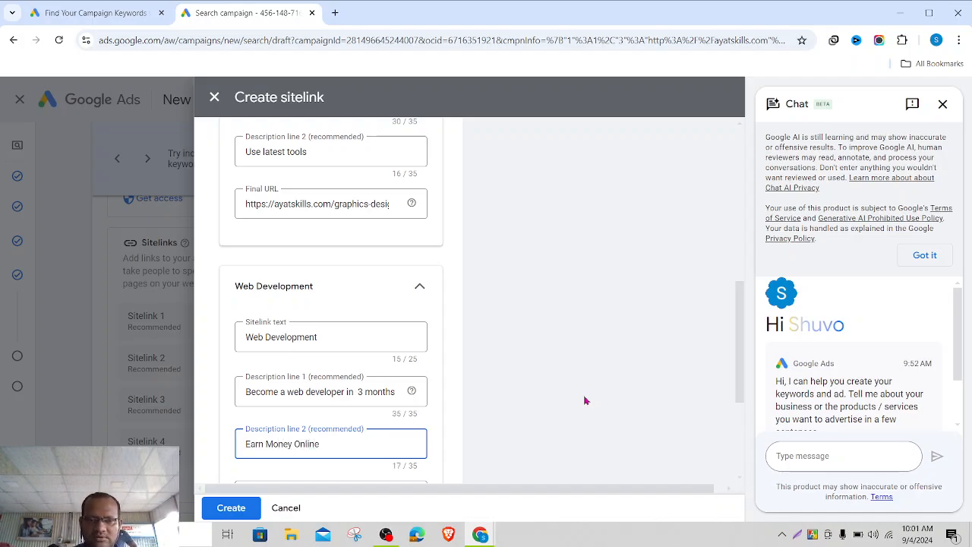
click(585, 400)
scroll(584, 397, down, 2)
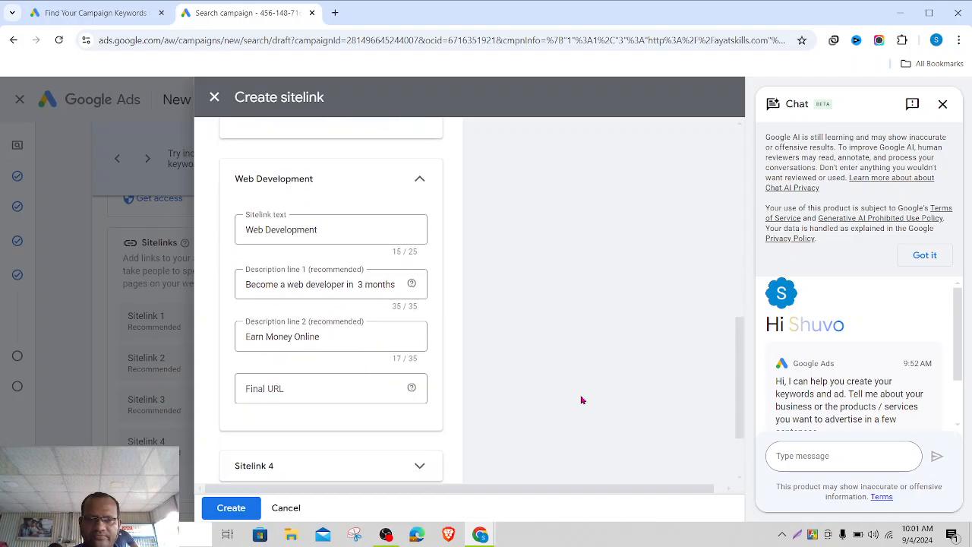
click(303, 385)
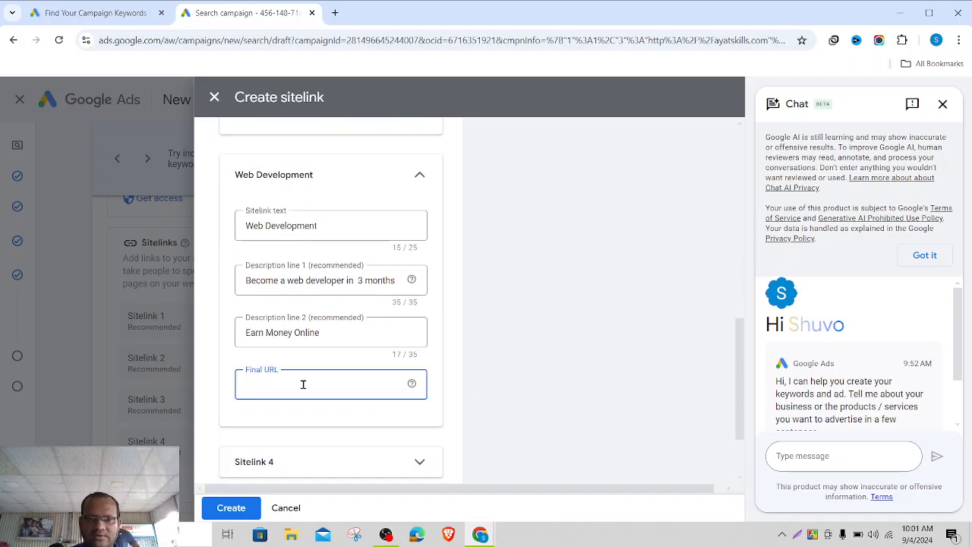
text(https:/)
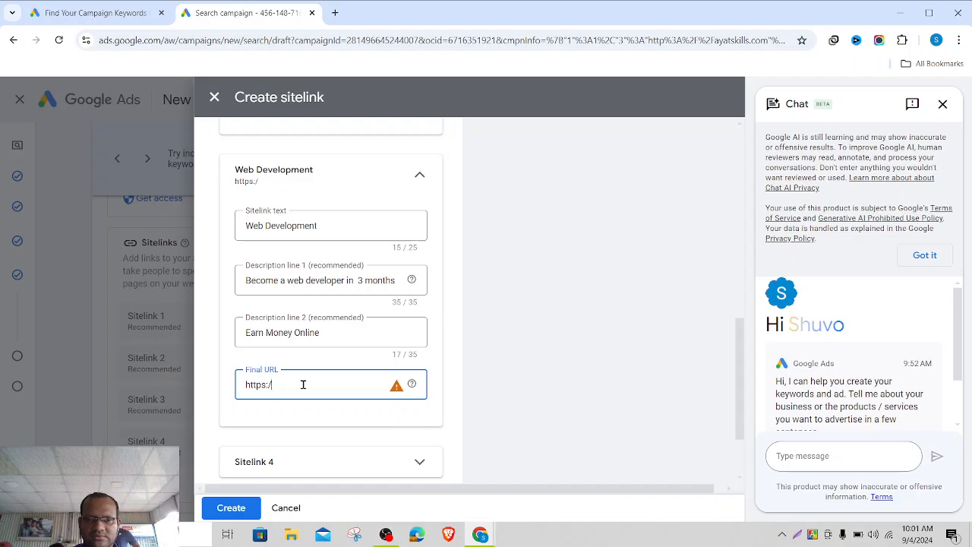
text(/ayat)
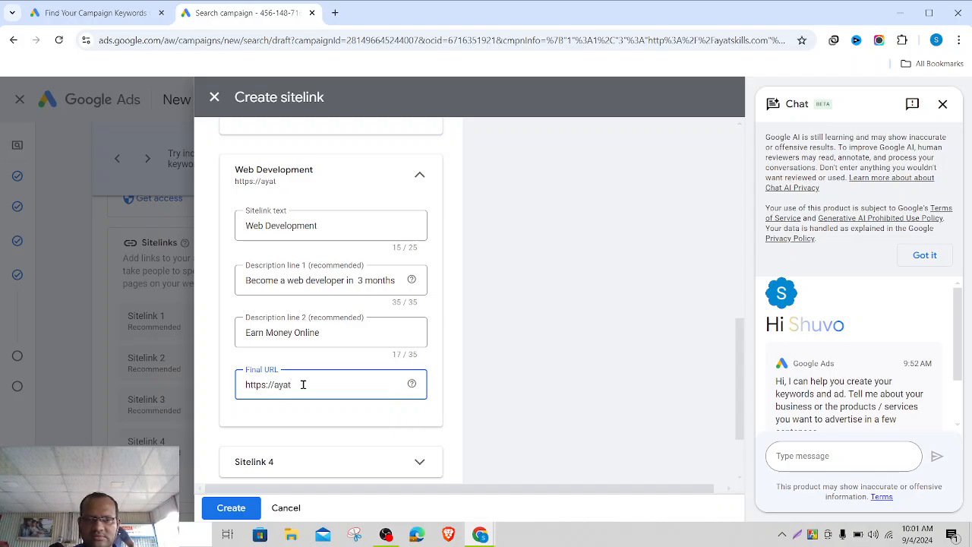
text(k)
text(ki)
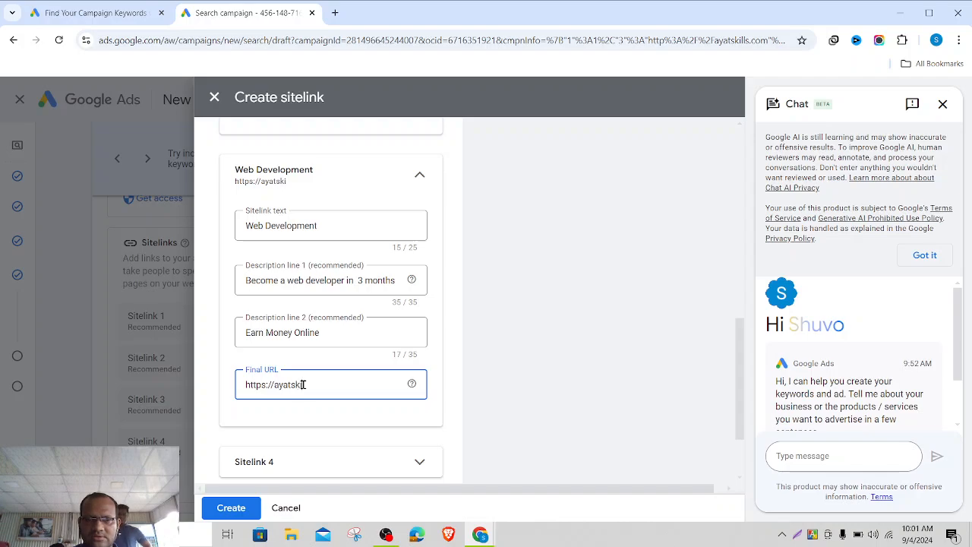
text(lls.c)
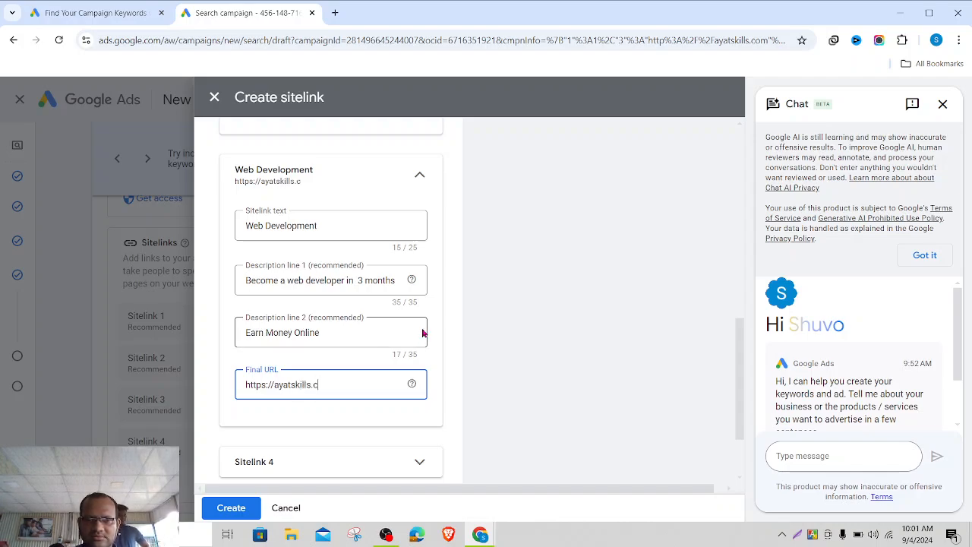
text(om/w)
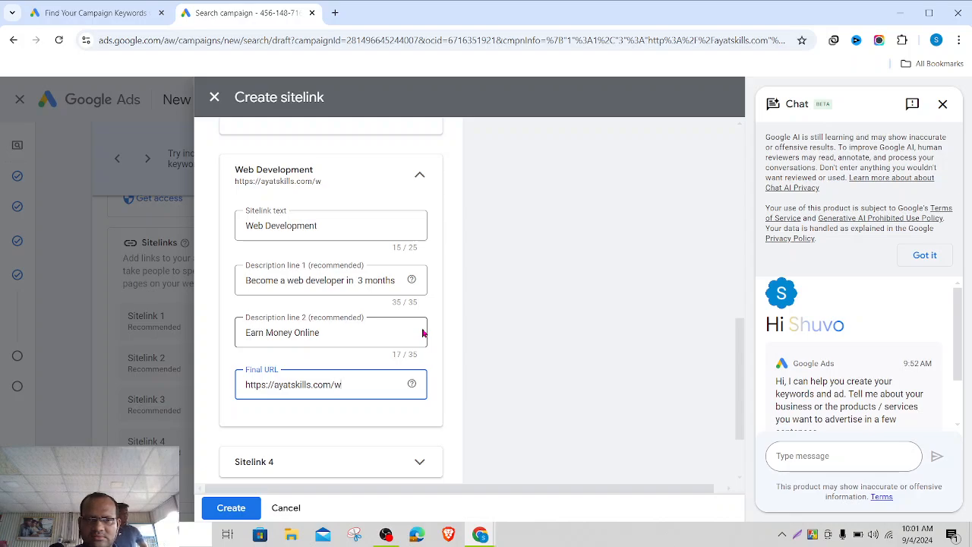
text(eb-de)
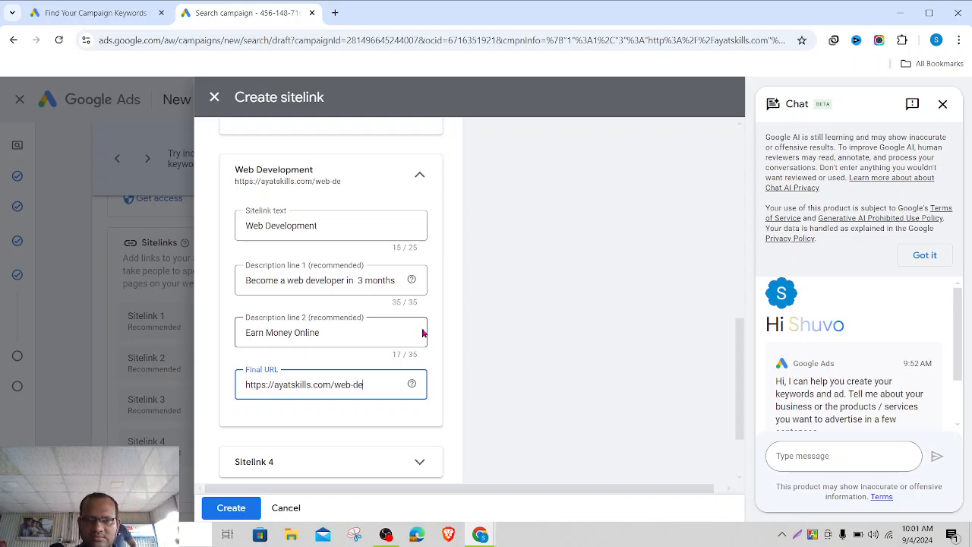
text(veloment)
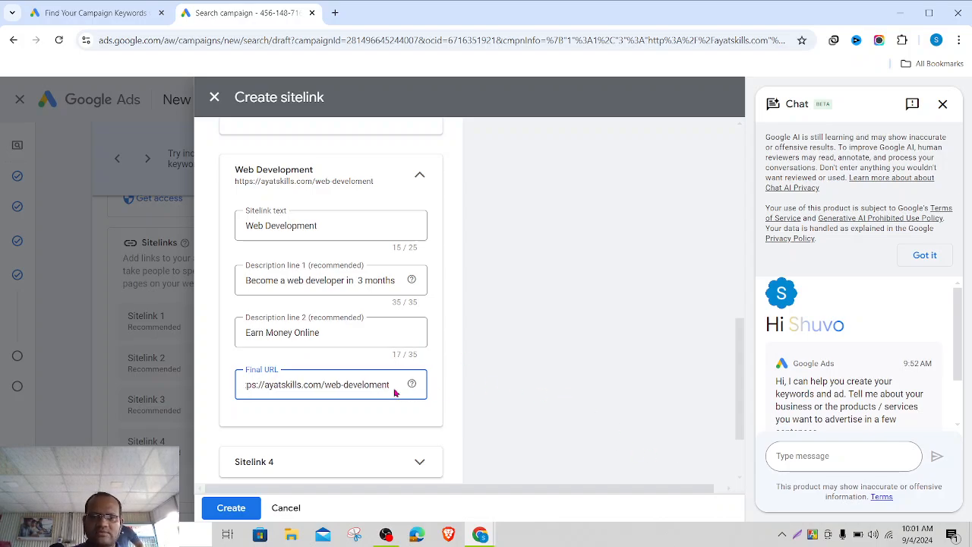
scroll(560, 386, up, 8)
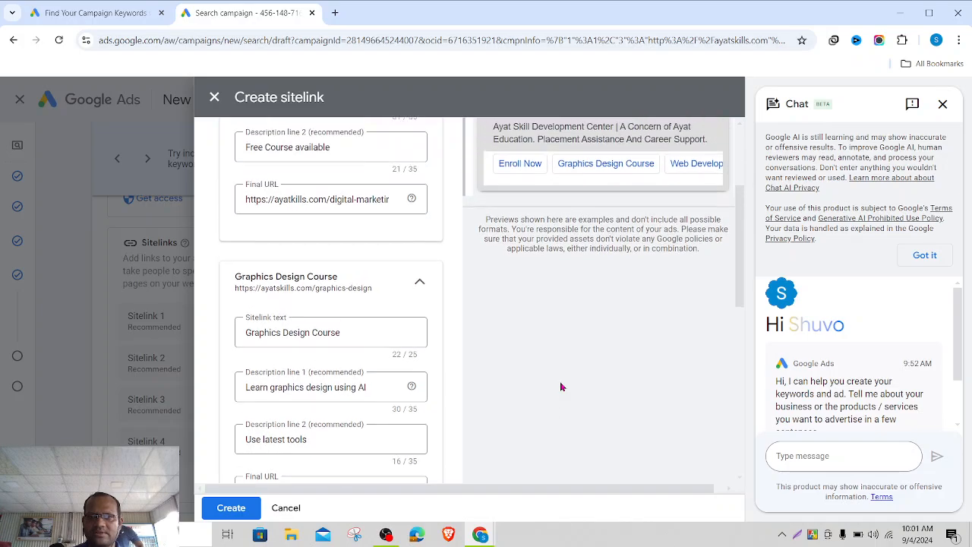
scroll(560, 386, up, 3)
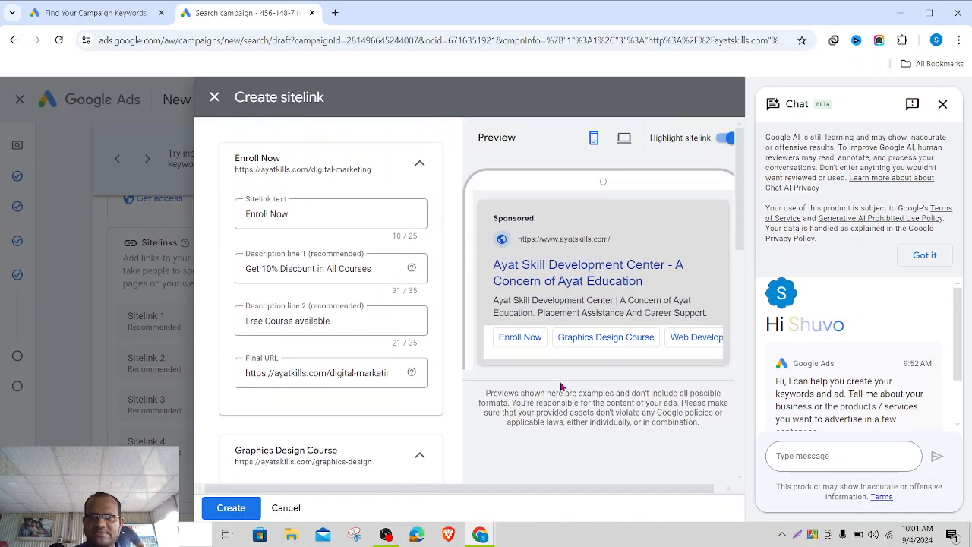
scroll(560, 386, down, 5)
scroll(560, 387, down, 5)
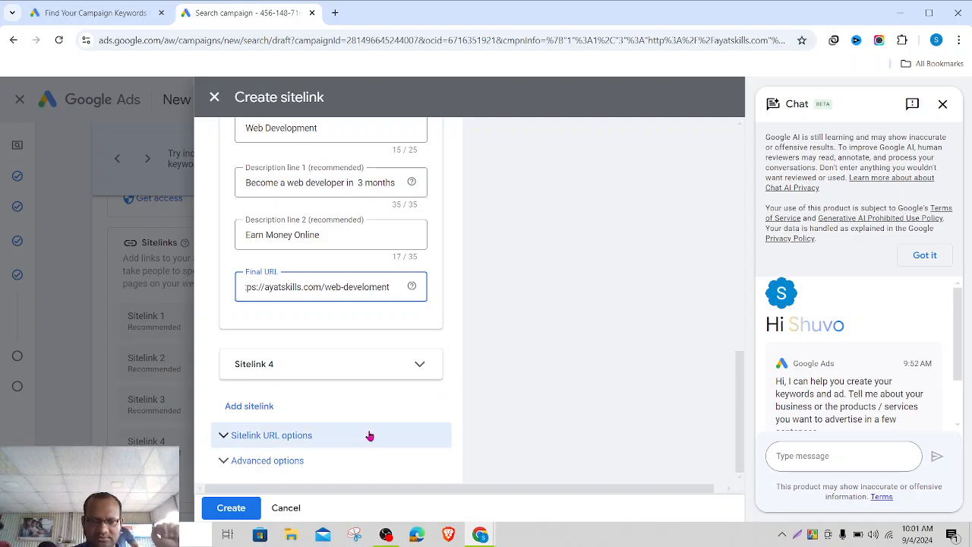
- Save the three sitelinks and start a first callout reading 'Enroll Now'
click(240, 509)
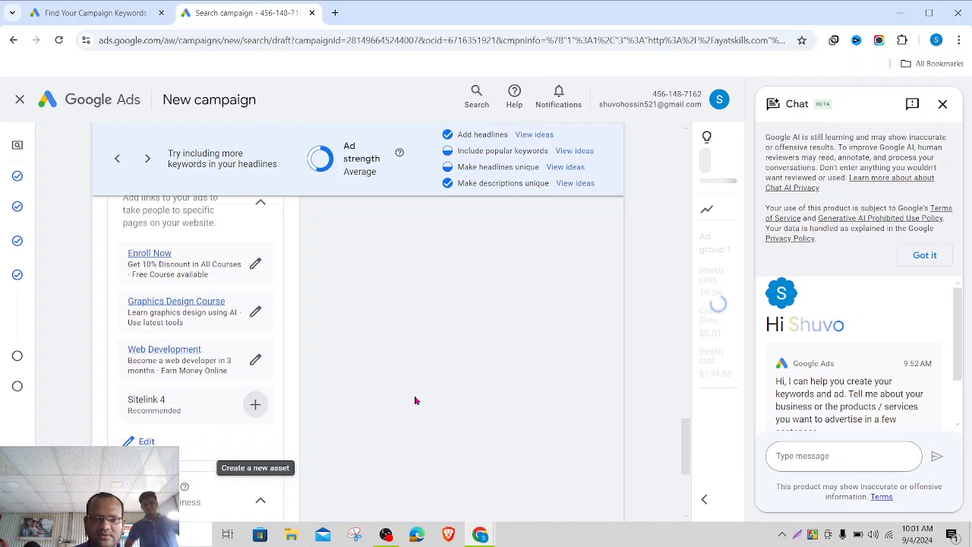
scroll(417, 398, down, 3)
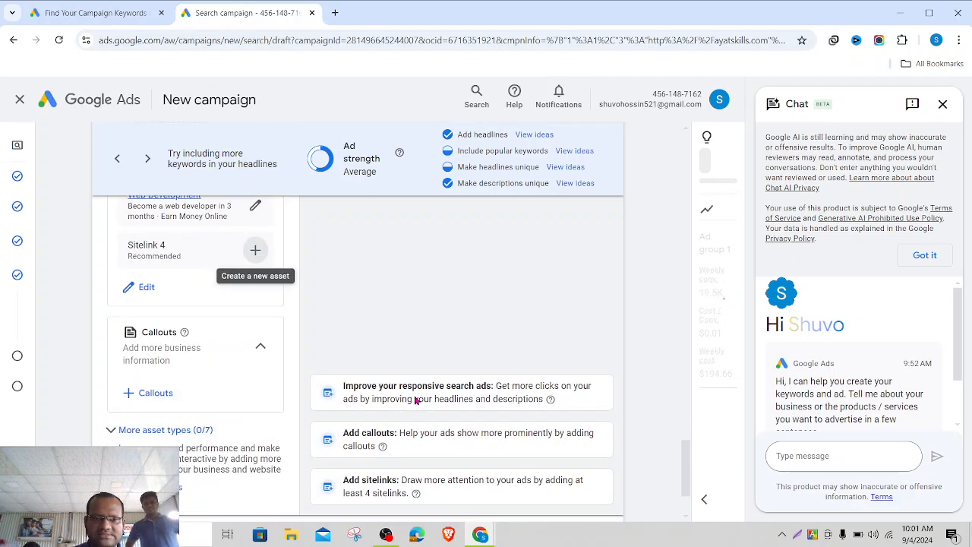
click(152, 393)
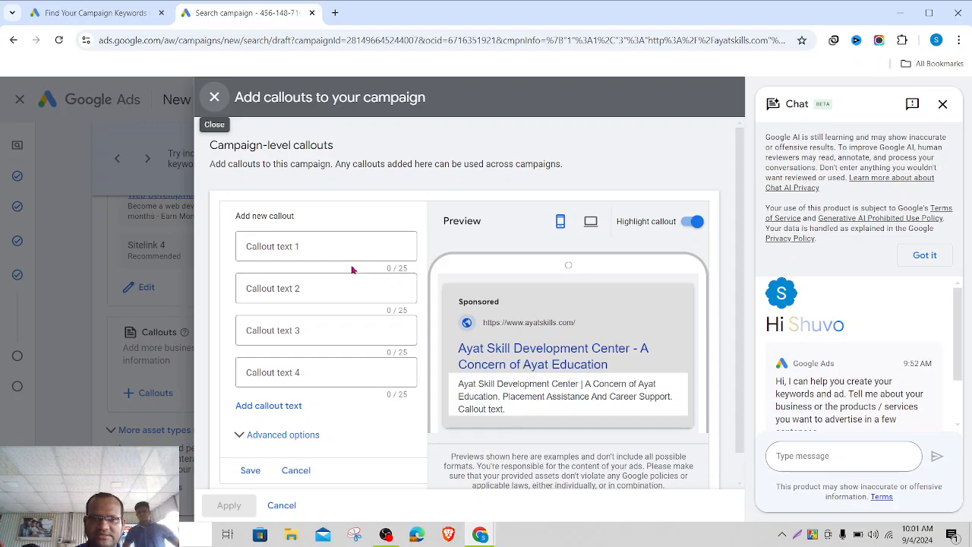
click(307, 243)
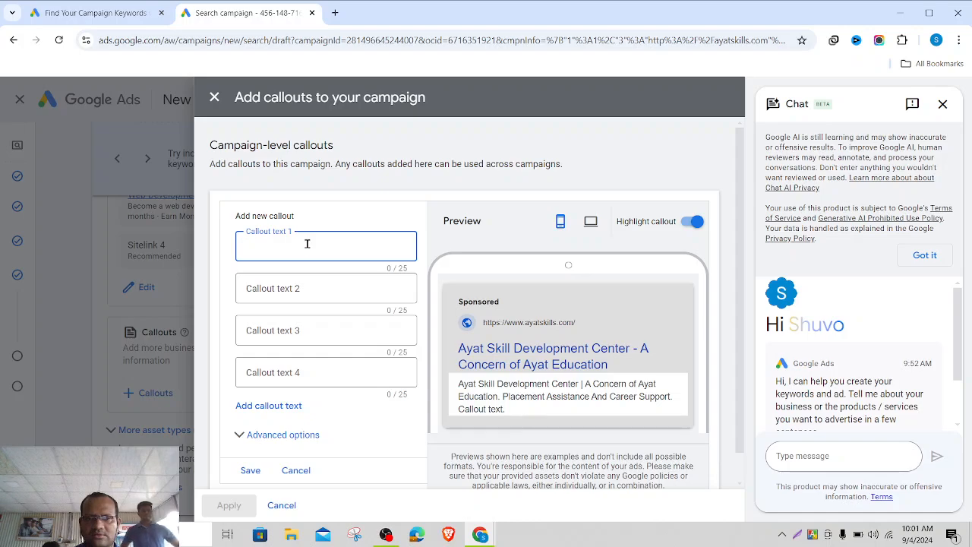
text(Enroll)
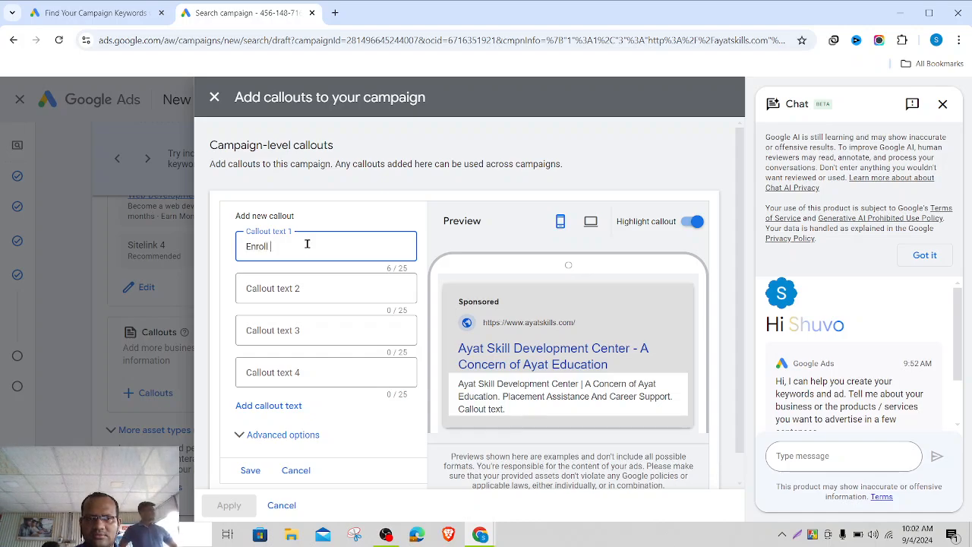
text( Now)
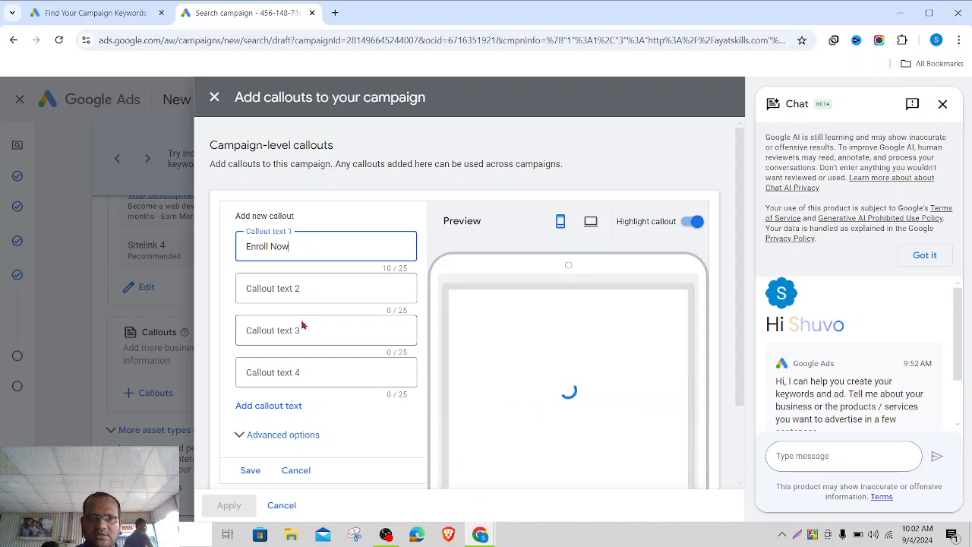
click(315, 290)
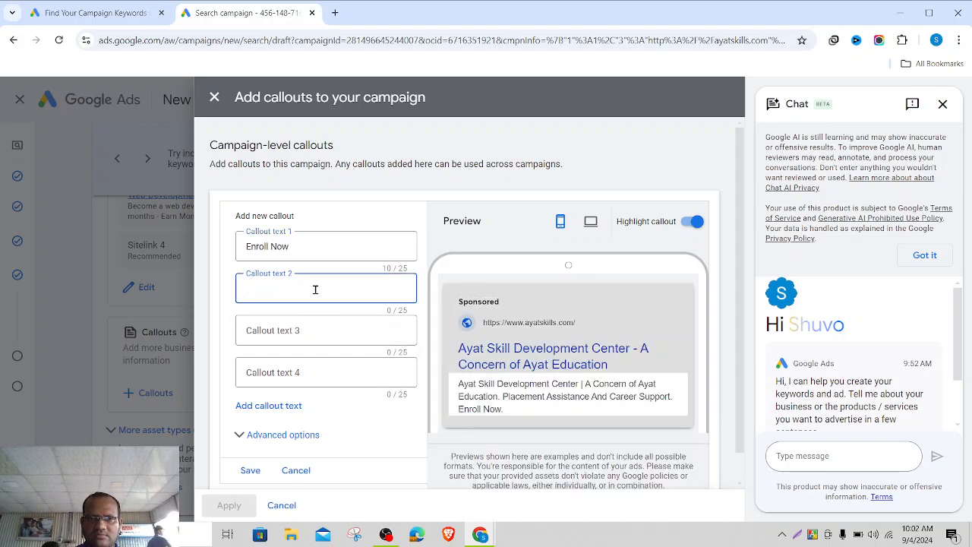
click(306, 251)
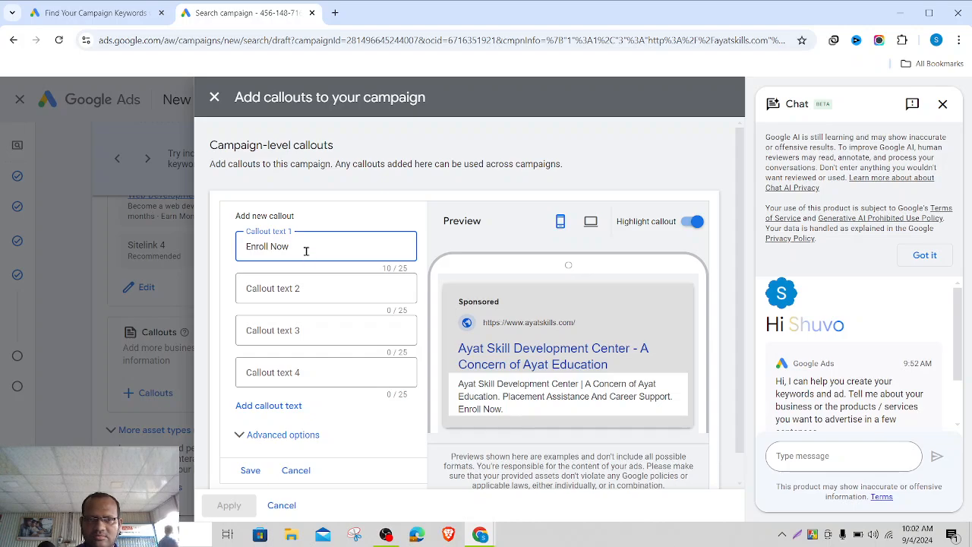
text(for F)
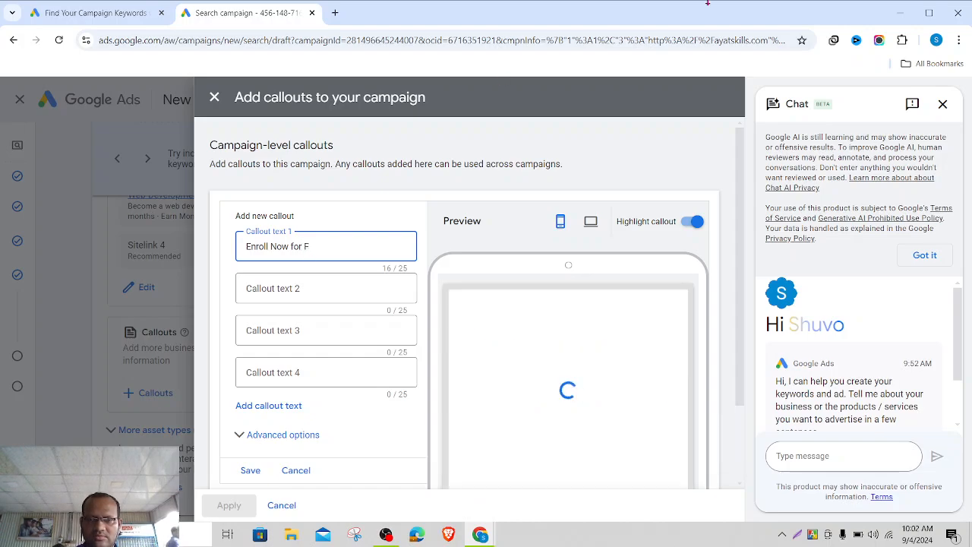
key(BackSpace)
key(BackSpace)
key(BackSpace)
key(BackSpace)
key(BackSpace)
key(BackSpace)
key(BackSpace)
key(BackSpace)
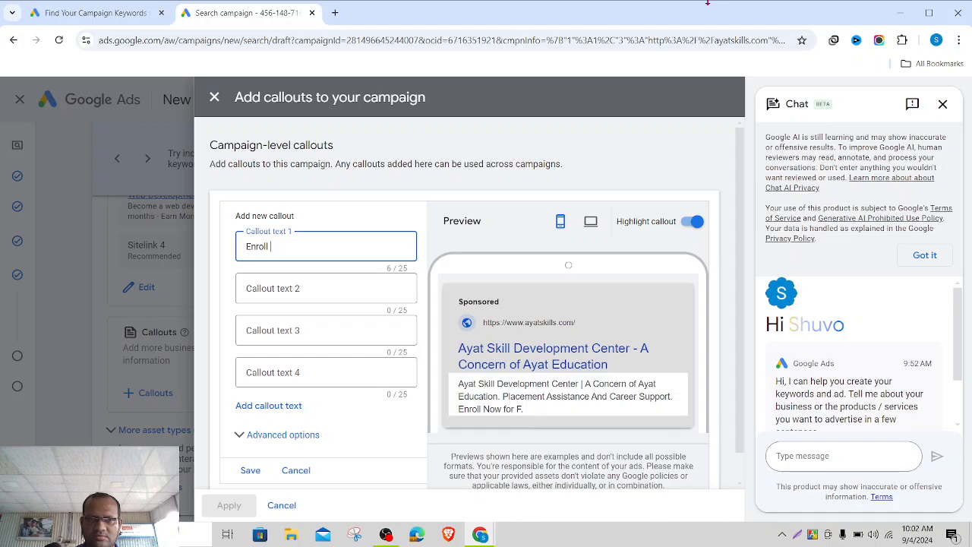
text(now for)
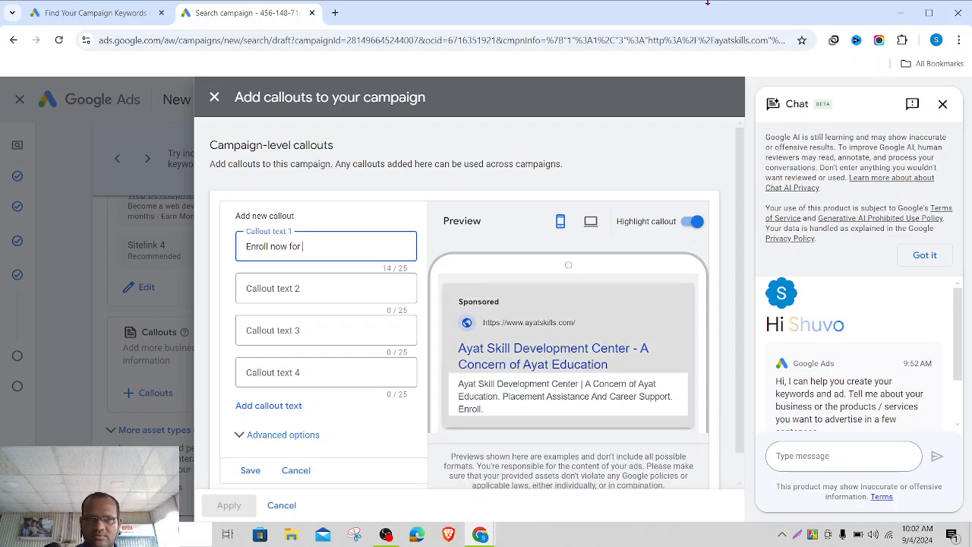
text( free cour)
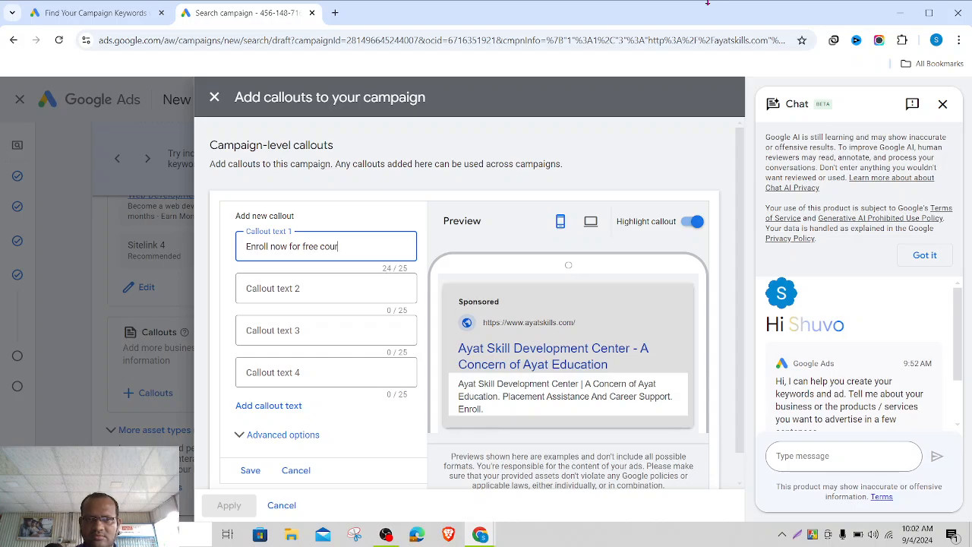
text(se)
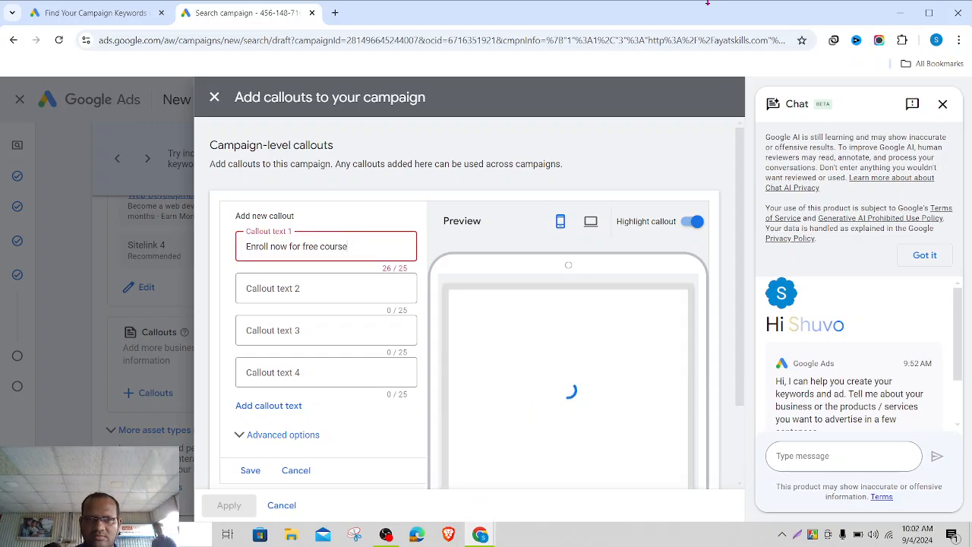
- Trim the first callout to 'Enroll now for free' and type 'courses' as the second callout
key(BackSpace)
key(BackSpace)
key(BackSpace)
key(BackSpace)
key(BackSpace)
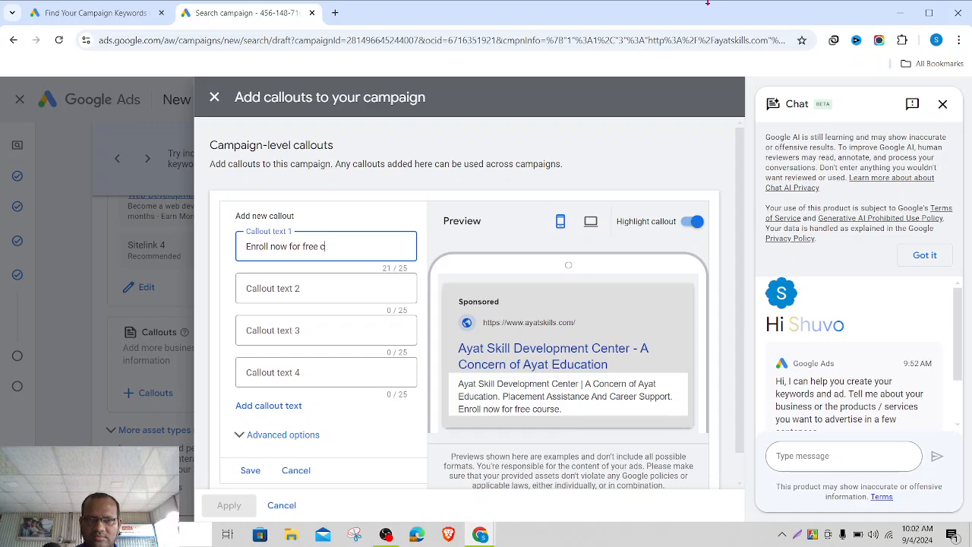
key(BackSpace)
key(BackSpace)
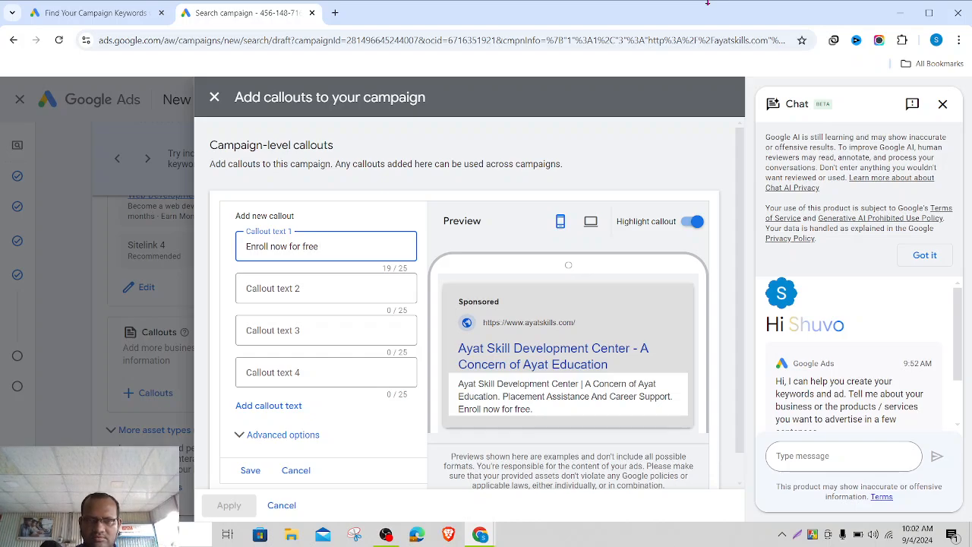
key(BackSpace)
key(BackSpace)
key(BackSpace)
key(BackSpace)
key(BackSpace)
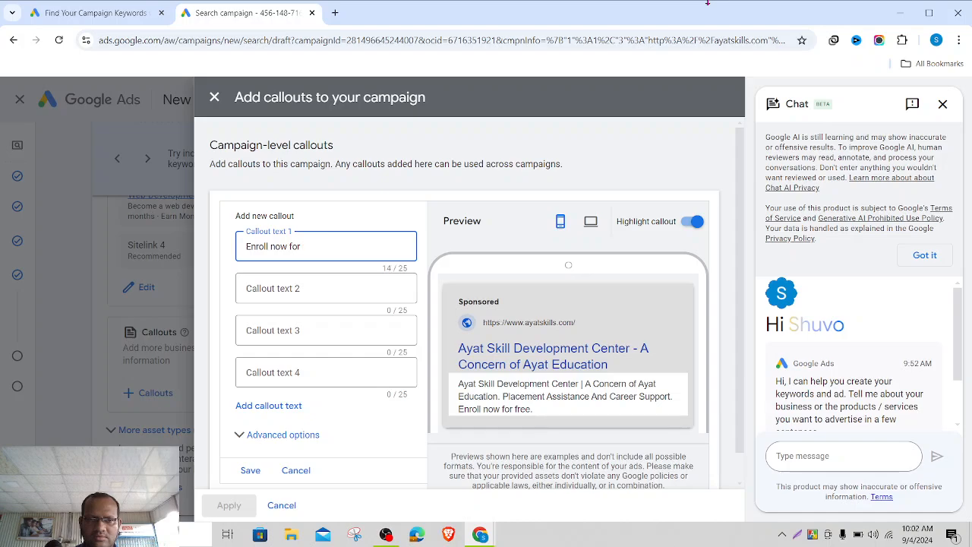
key(BackSpace)
key(BackSpace)
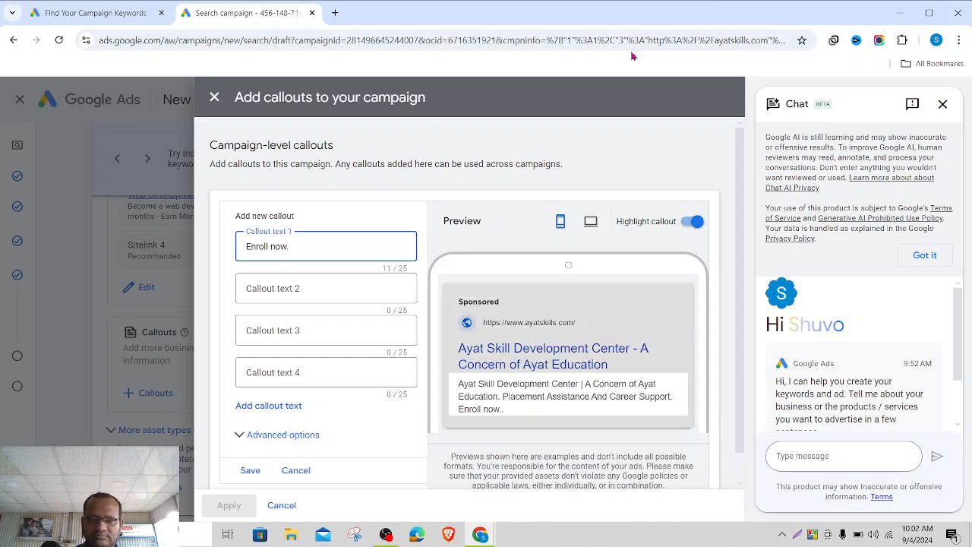
text(fo)
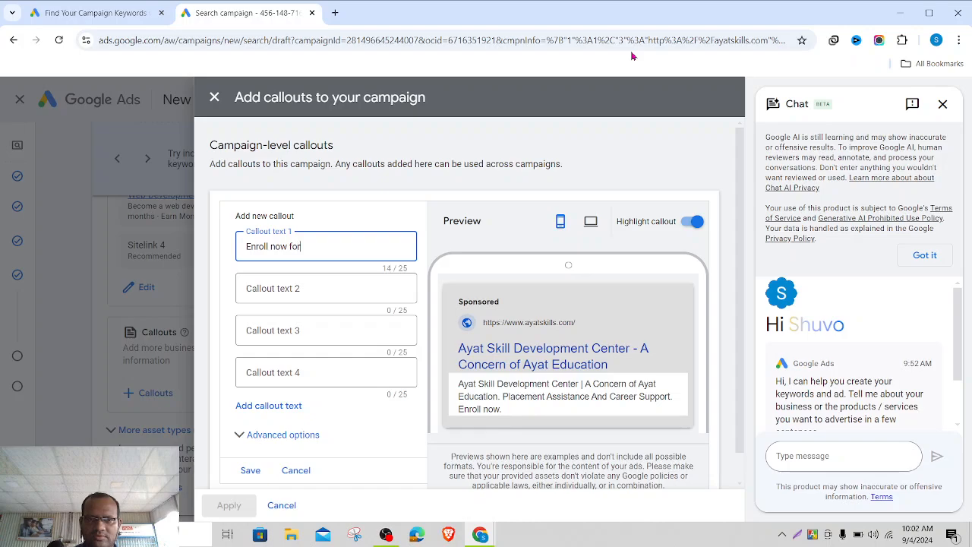
text(r )
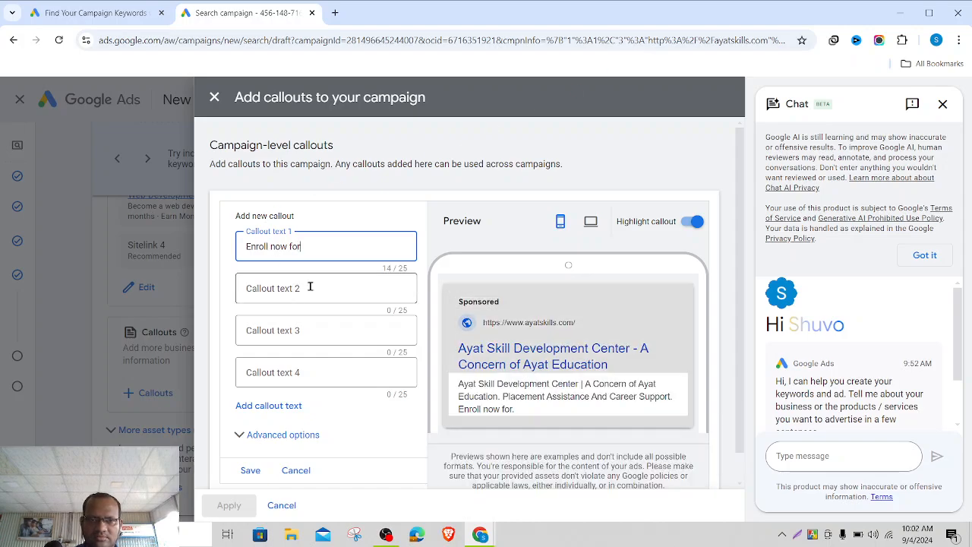
text(free)
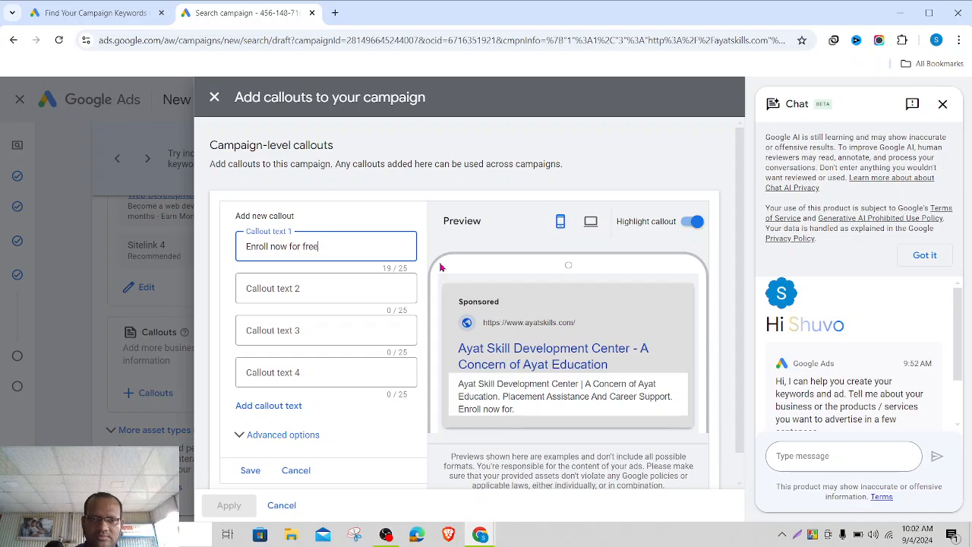
click(328, 289)
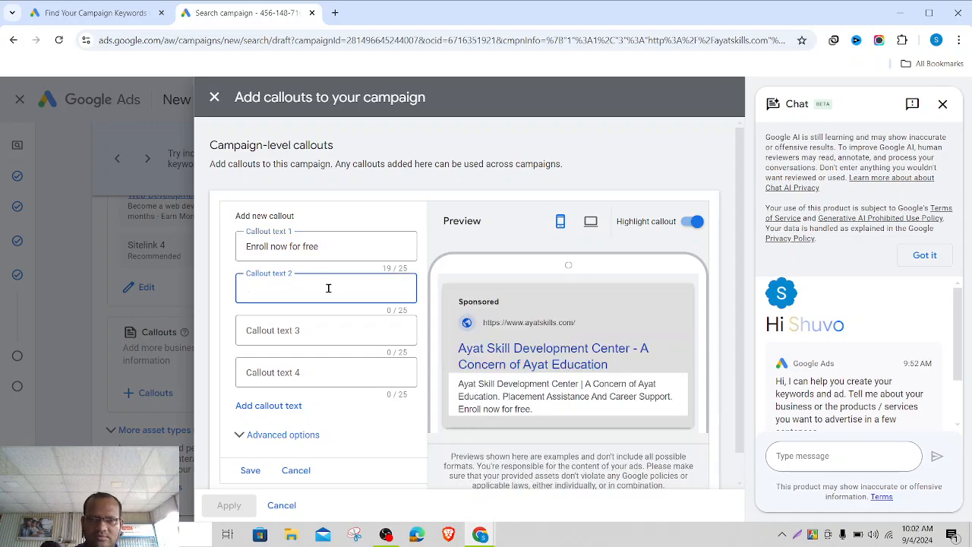
text(clu)
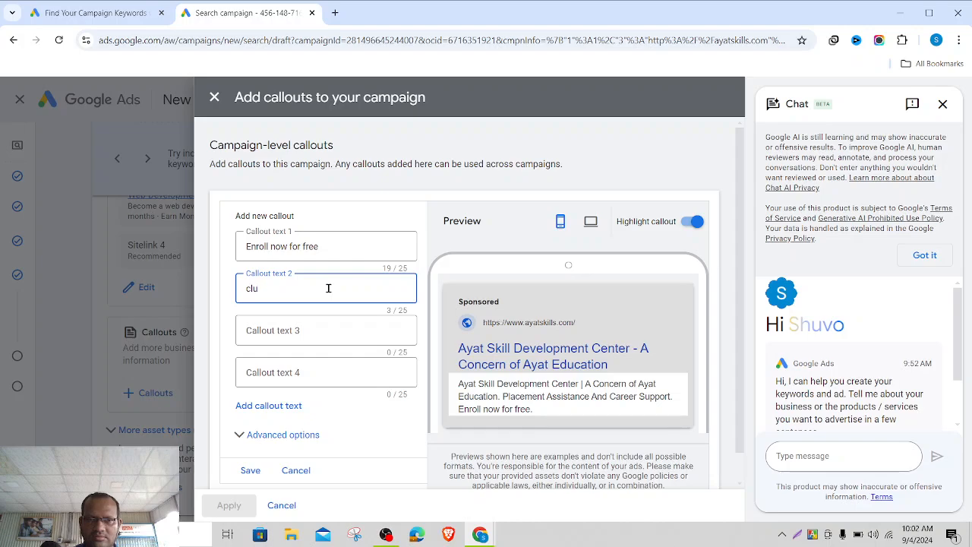
key(BackSpace)
key(BackSpace)
key(BackSpace)
text(co)
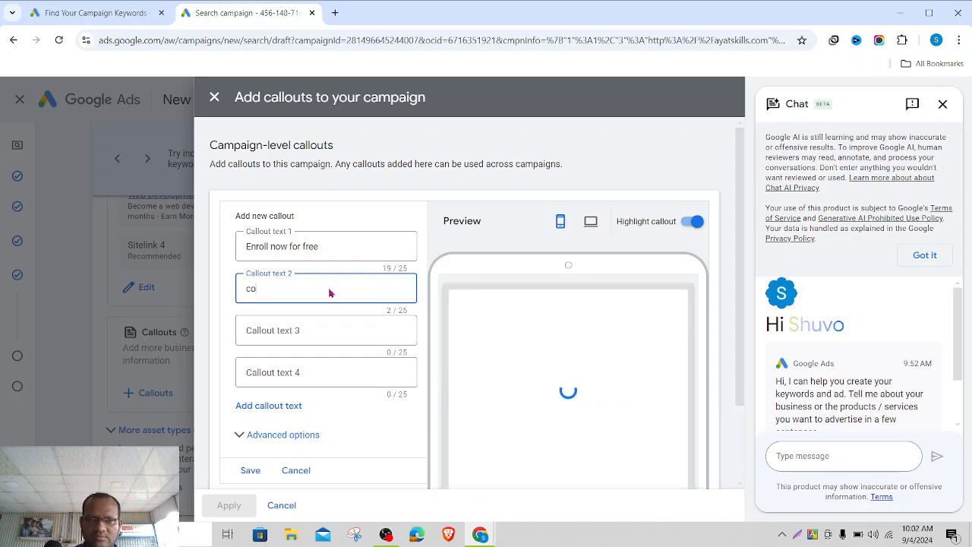
text(urses)
key(BackSpace)
key(BackSpace)
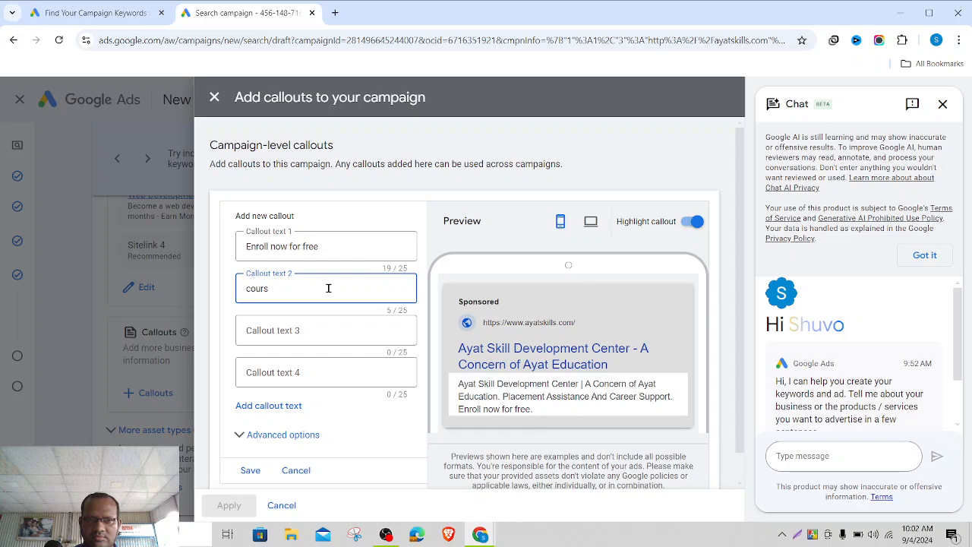
text(es)
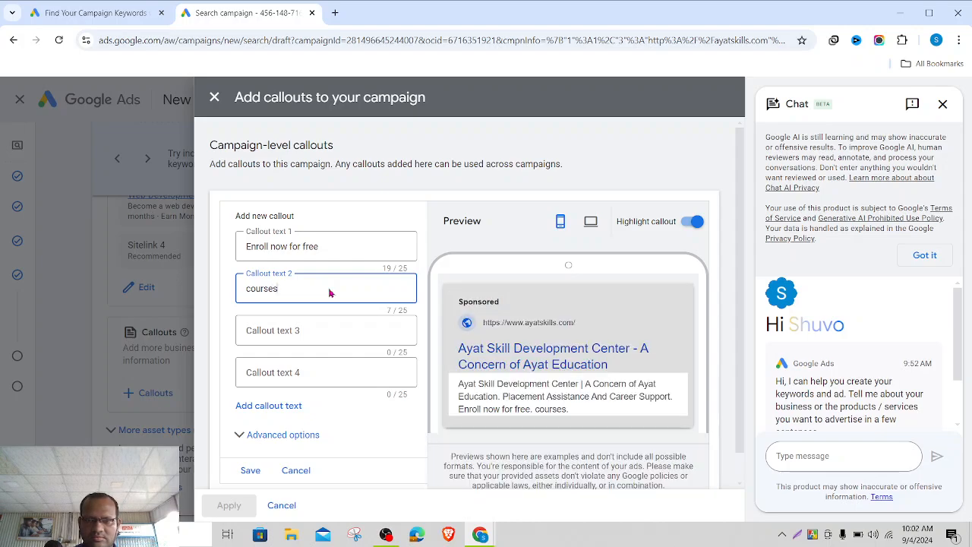
- Finalize the callouts as 'Enroll now.' and 'Get Discount.' and save them
click(332, 246)
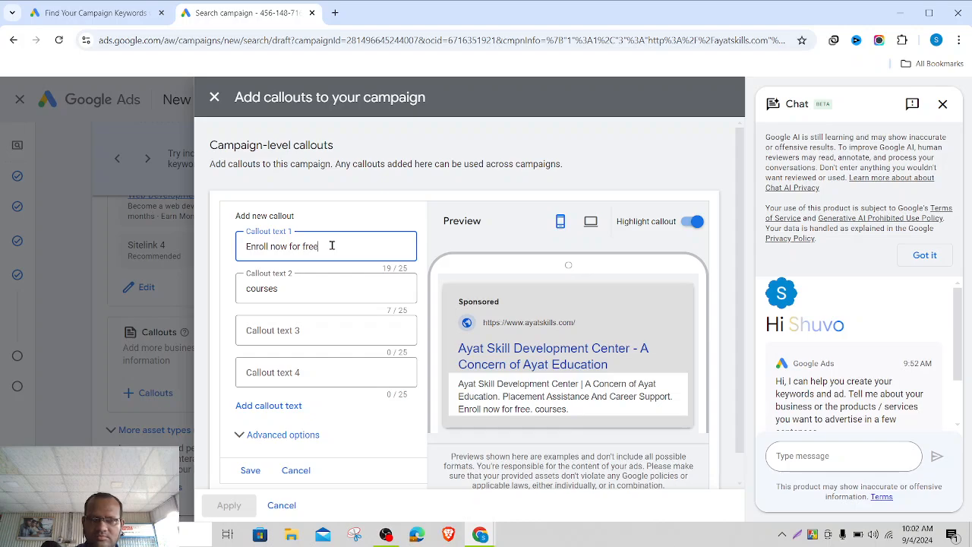
key(BackSpace)
key(BackSpace)
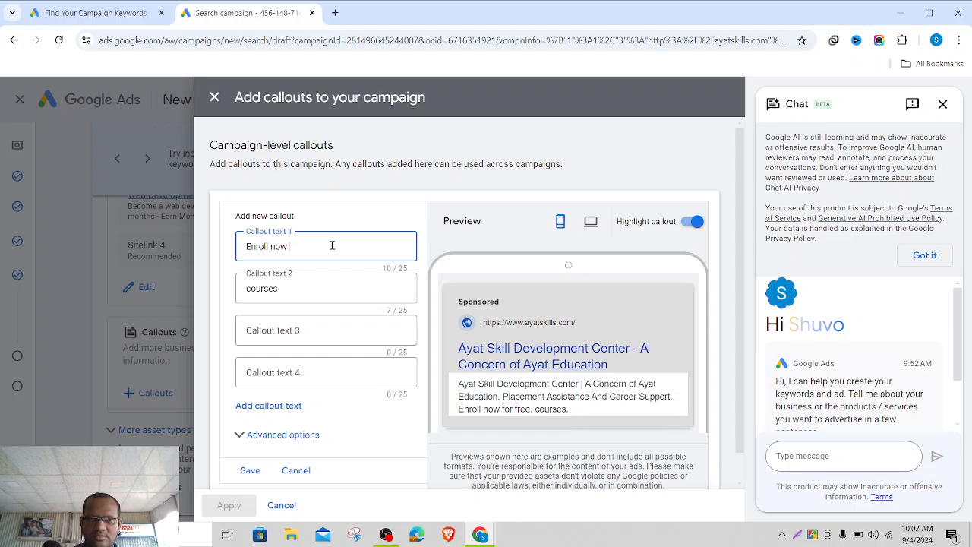
text(.)
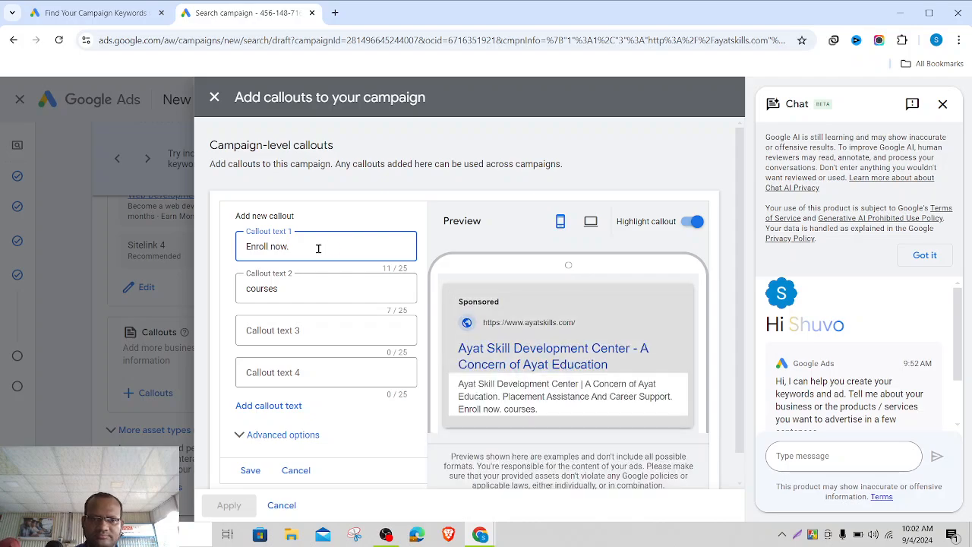
click(294, 288)
key(BackSpace)
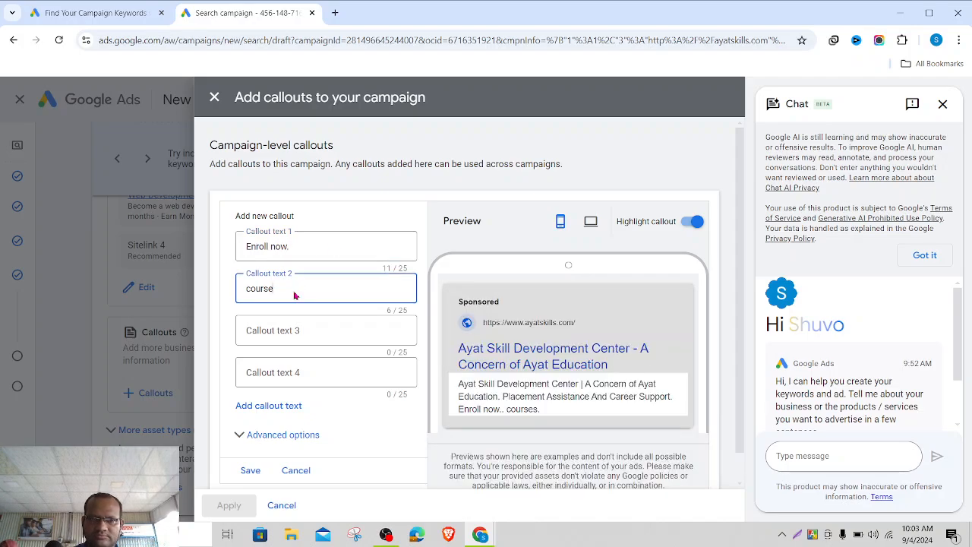
key(BackSpace)
key(BackSpace)
key(BackSpace)
key(BackSpace)
key(BackSpace)
key(BackSpace)
text(Get Disc)
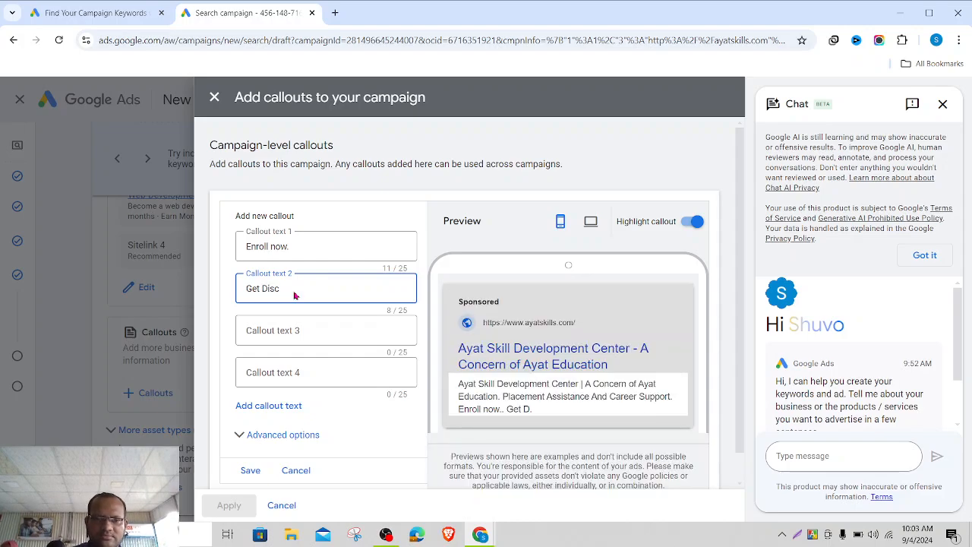
text(ount)
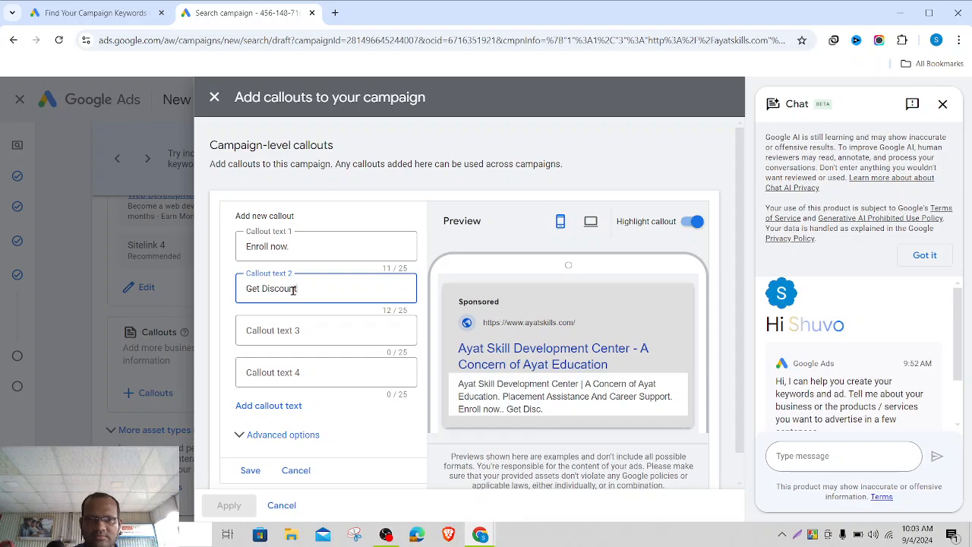
text(.)
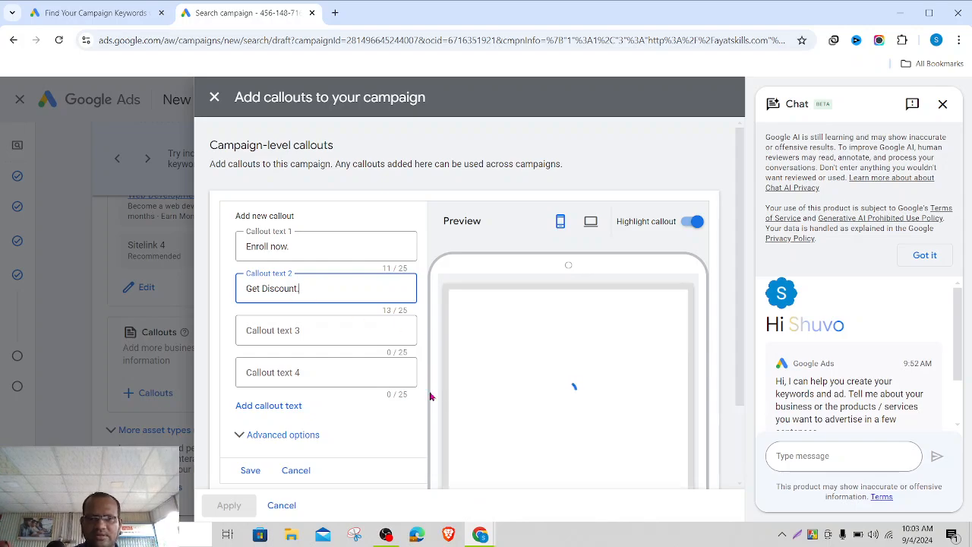
scroll(373, 369, down, 1)
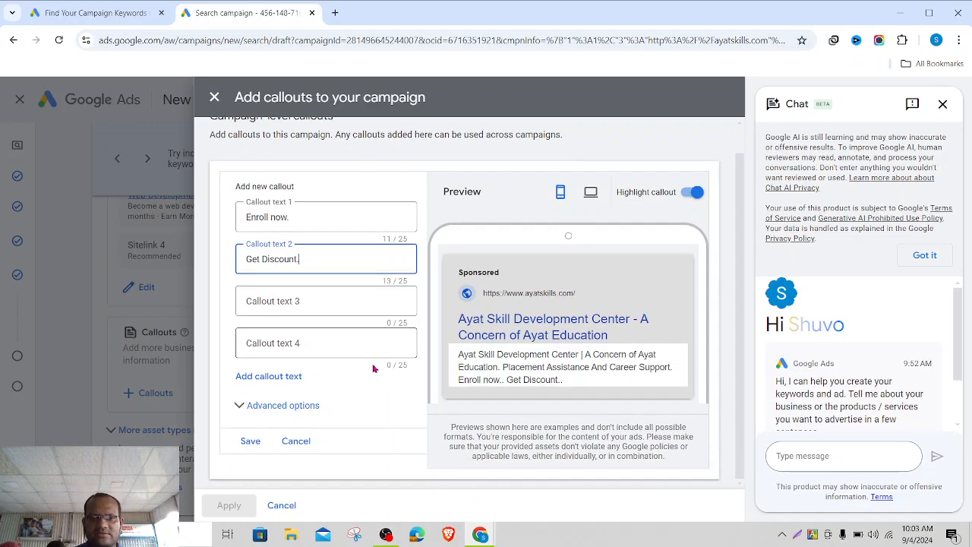
click(250, 442)
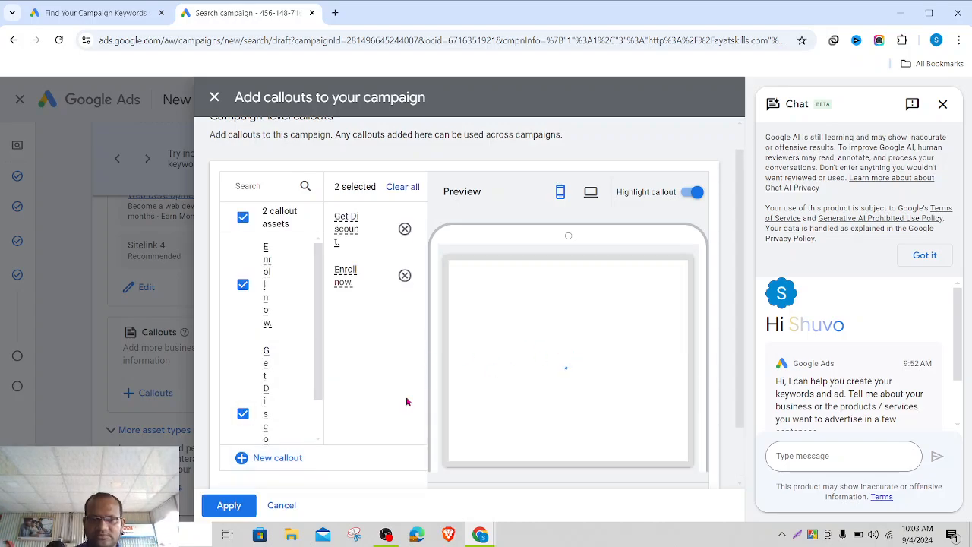
- Apply both callouts to the campaign and begin adding a price asset under Prices
click(230, 506)
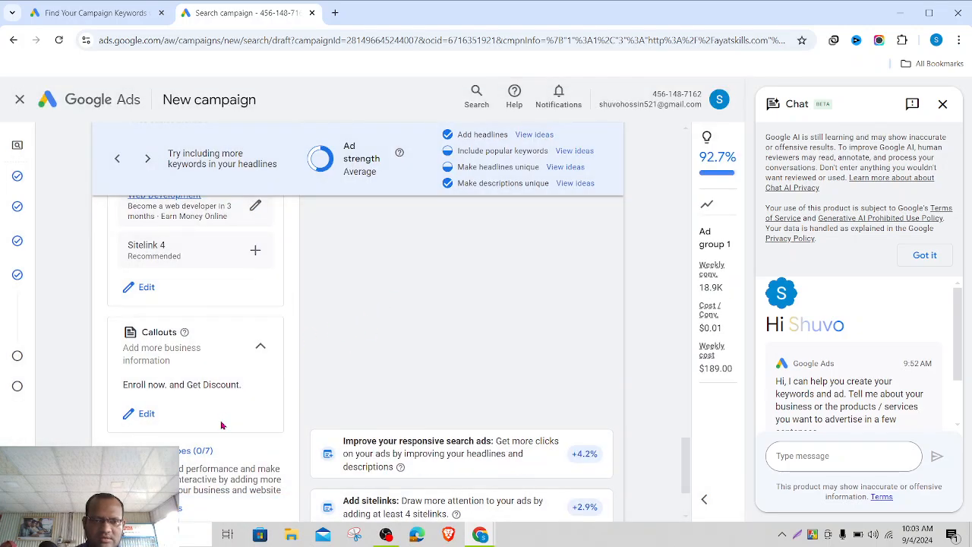
scroll(223, 424, down, 2)
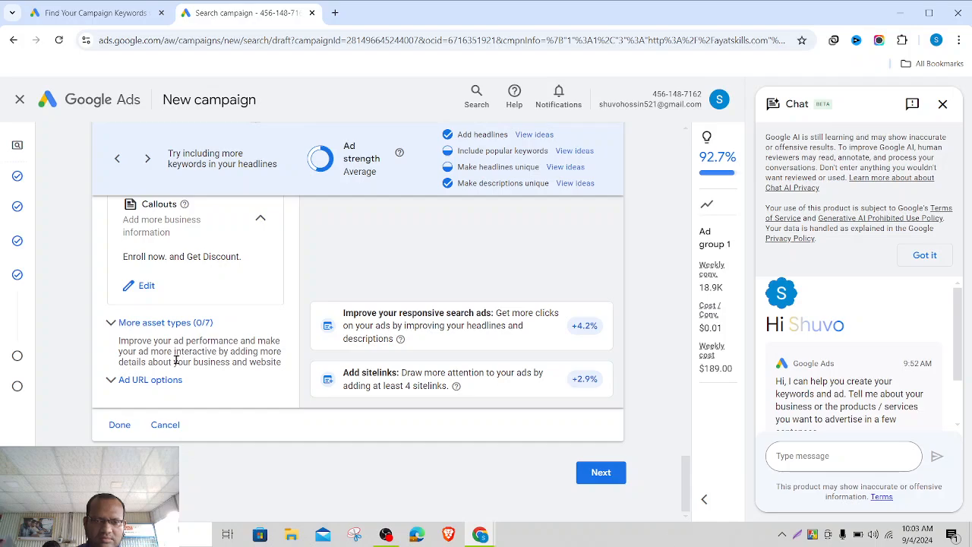
click(115, 324)
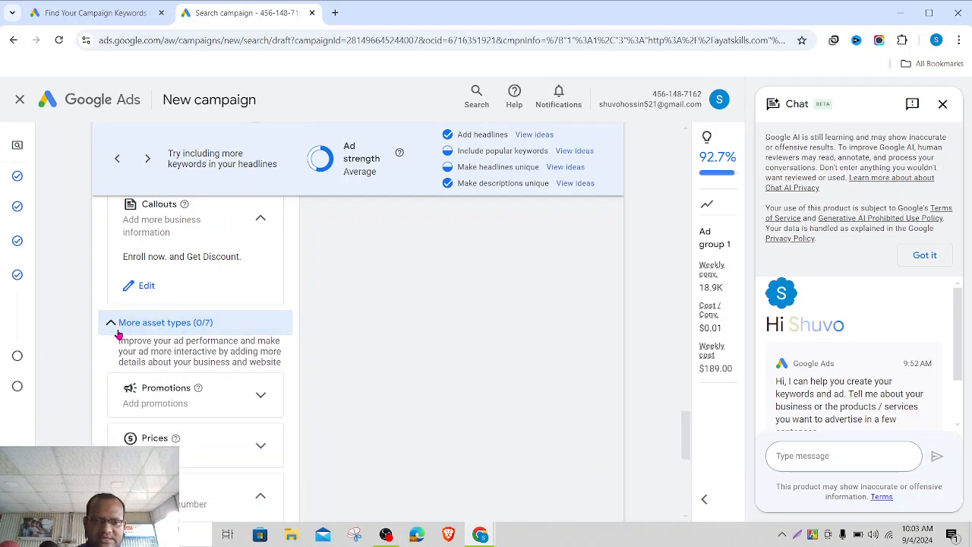
scroll(381, 412, down, 1)
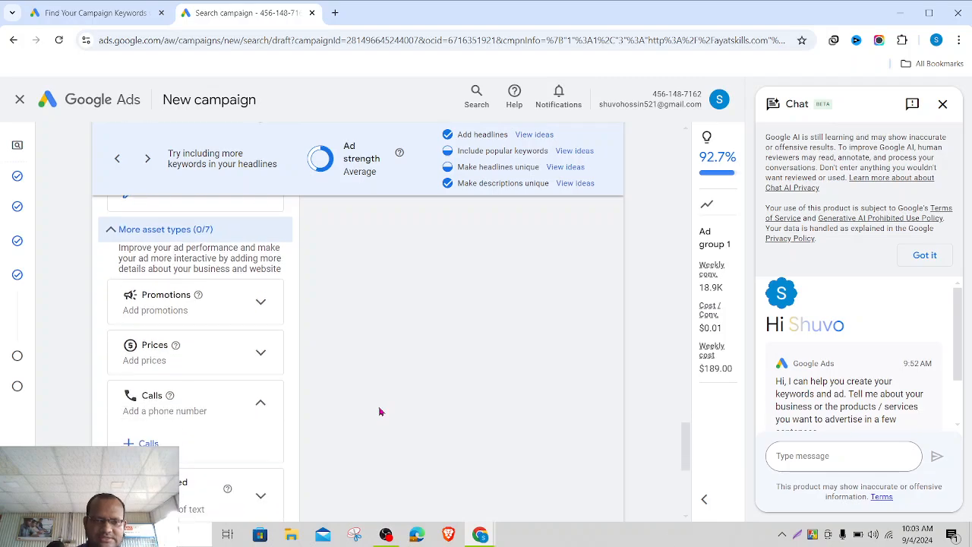
click(257, 352)
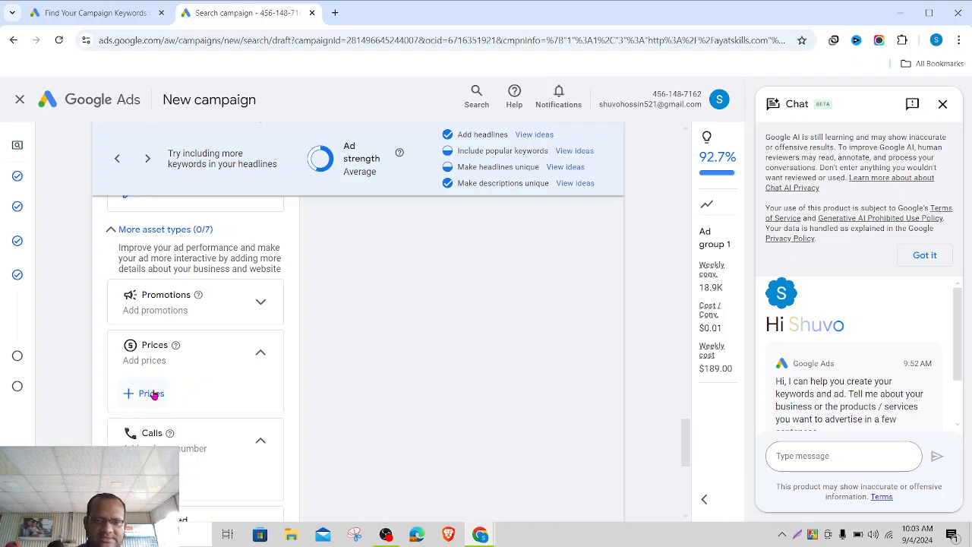
click(149, 392)
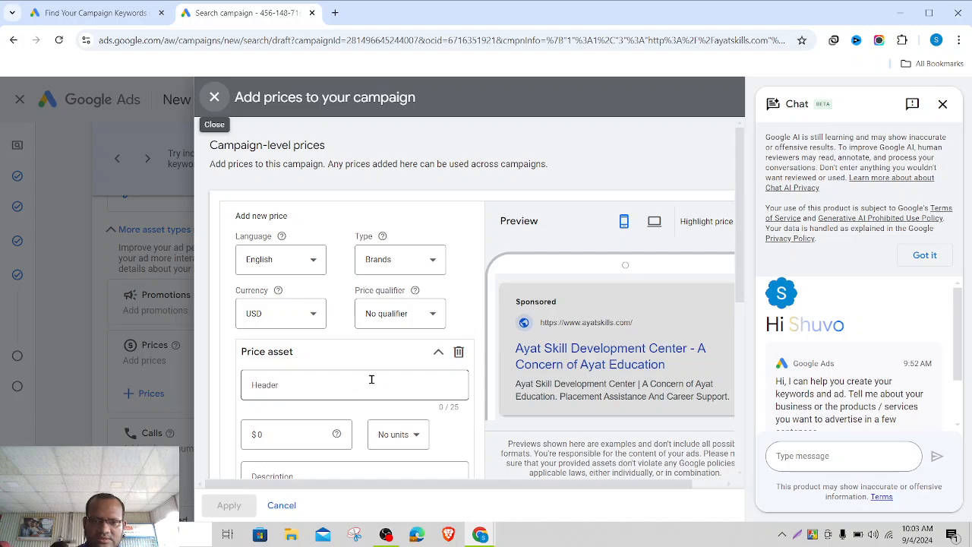
- Fill in the price header and replace the default zero price amount
scroll(375, 382, down, 1)
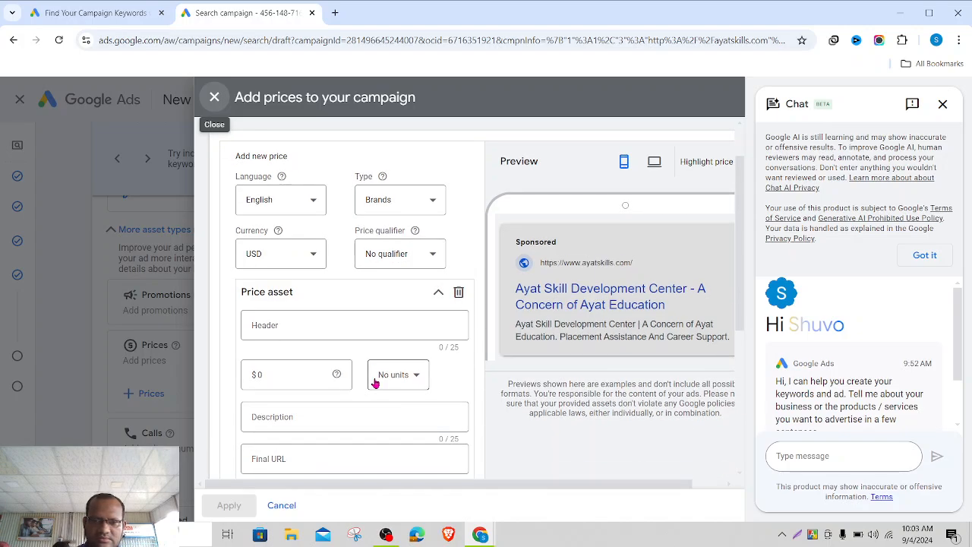
click(327, 337)
click(303, 374)
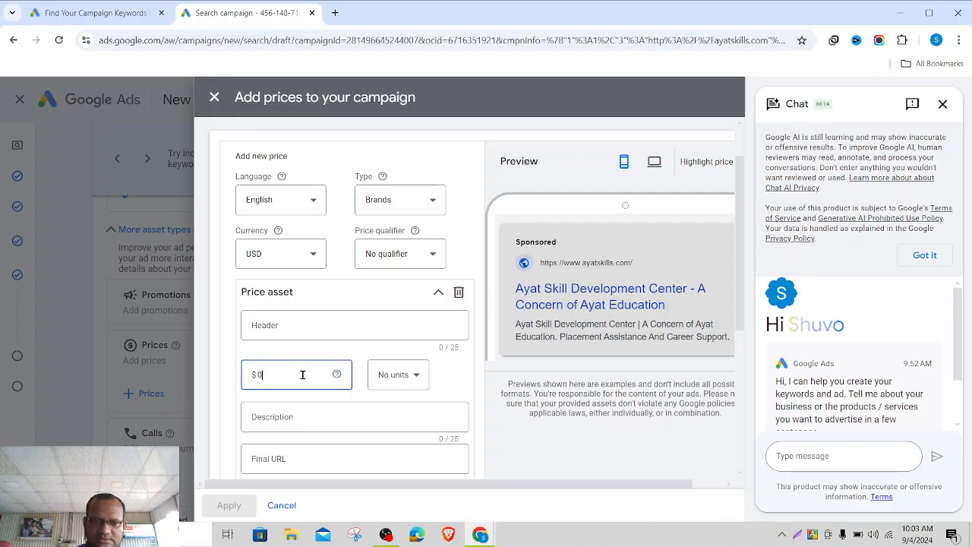
key(BackSpace)
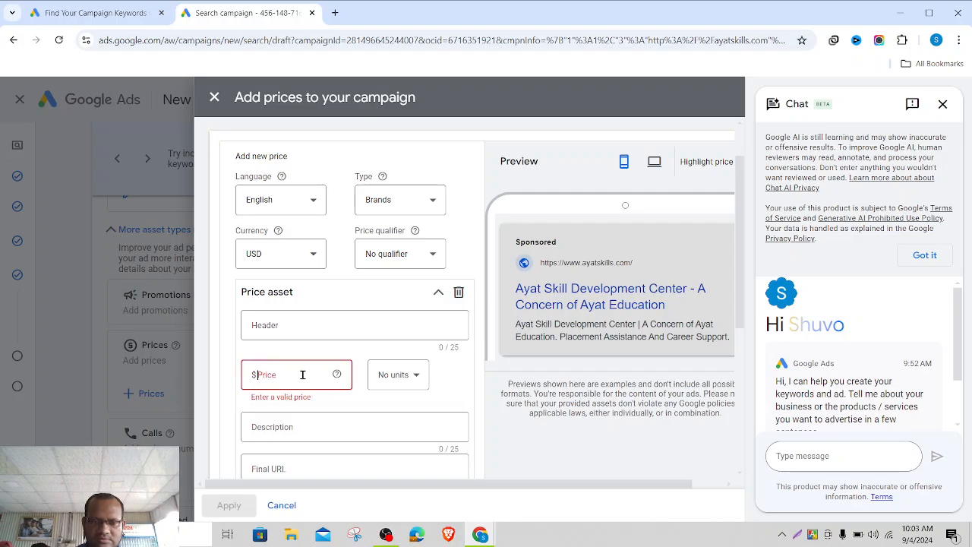
text(18)
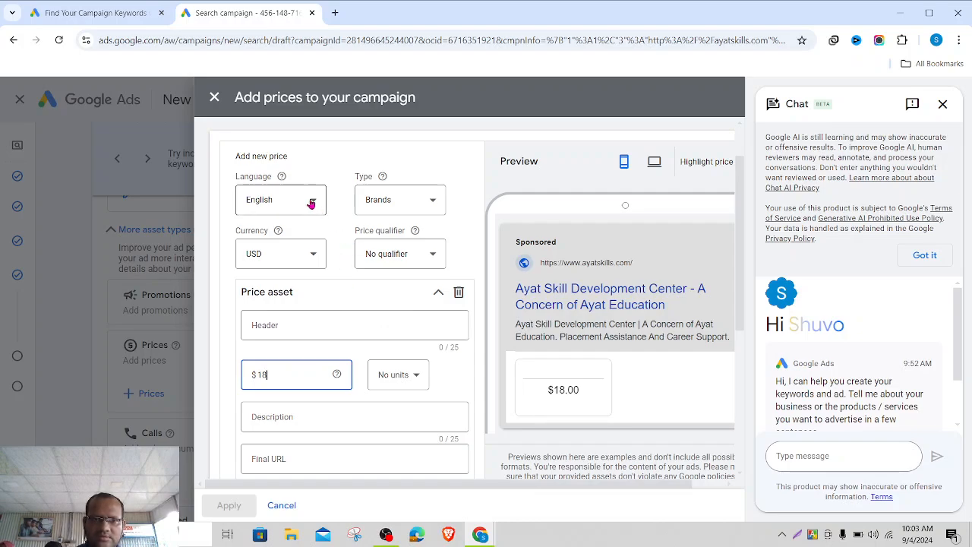
- Keep USD as the price currency
click(296, 253)
scroll(274, 343, down, 1)
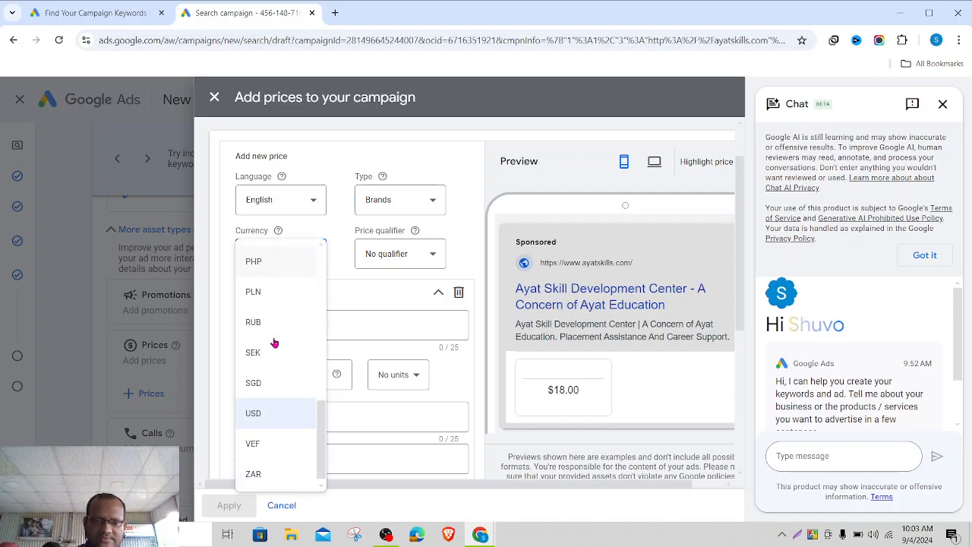
scroll(274, 343, up, 7)
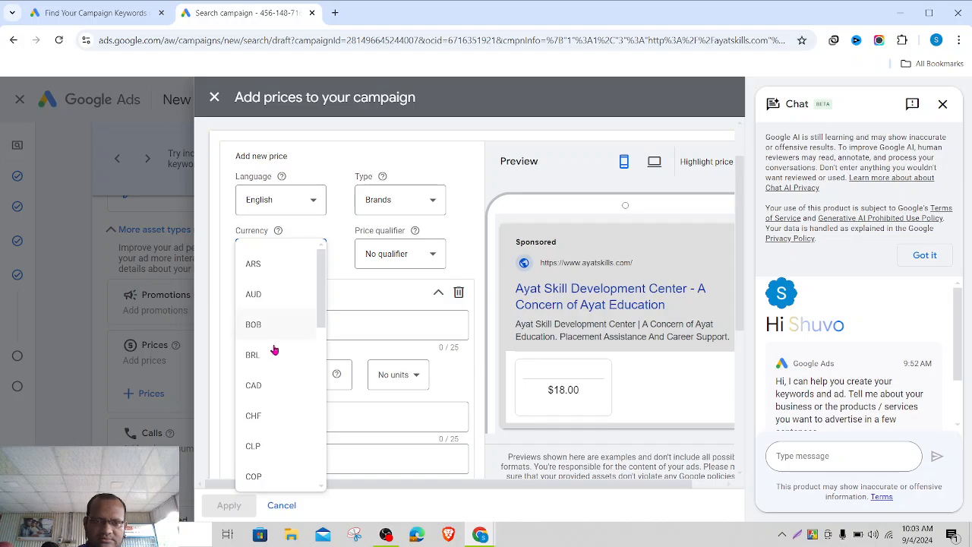
scroll(280, 356, down, 3)
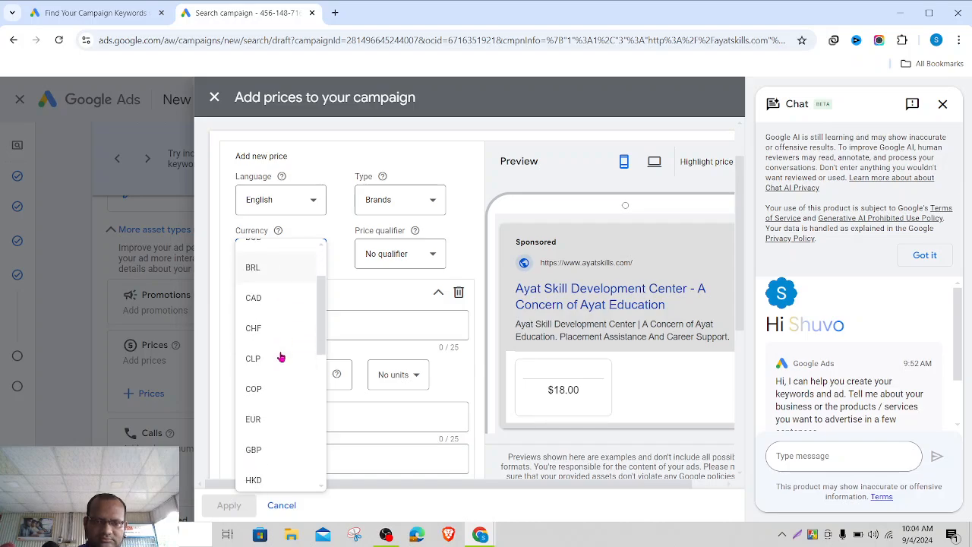
scroll(280, 356, down, 3)
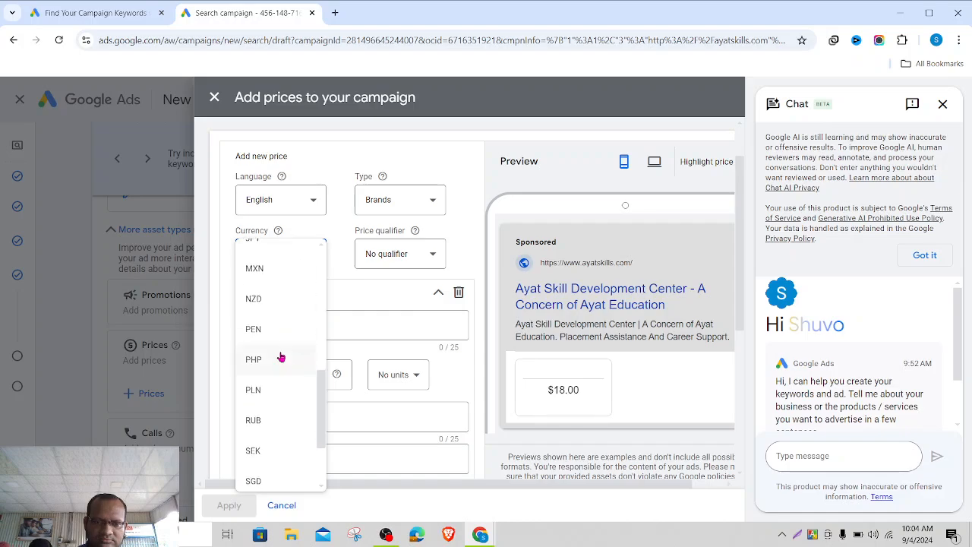
scroll(280, 356, up, 5)
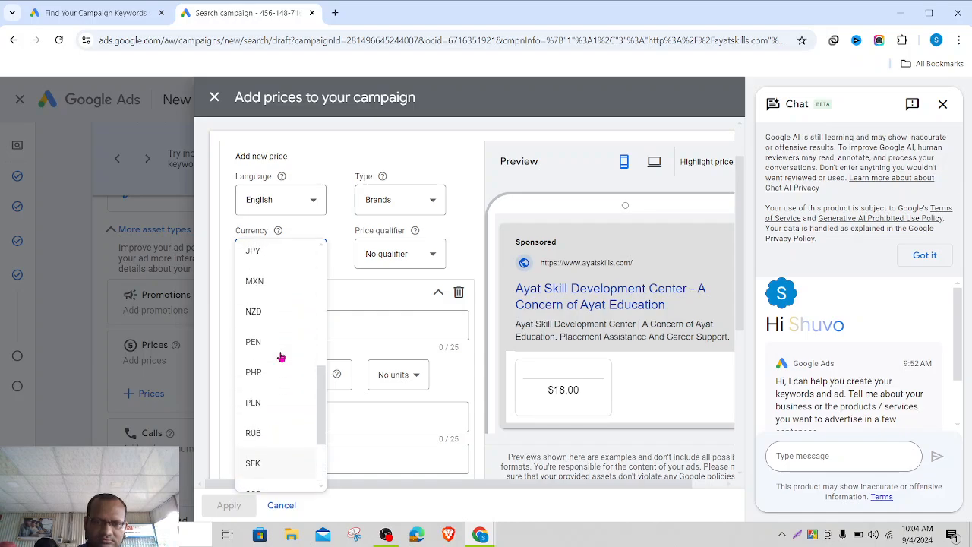
scroll(281, 356, up, 1)
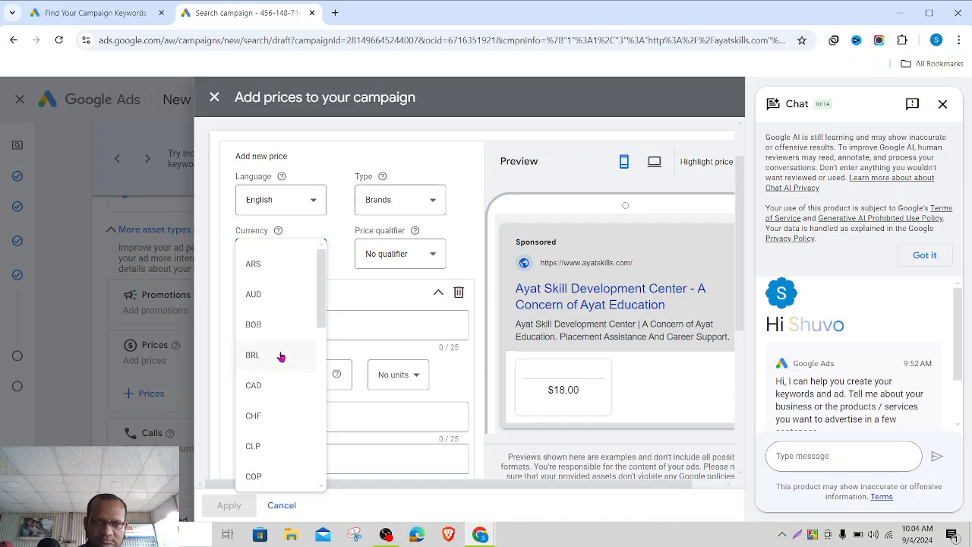
scroll(281, 356, down, 1)
scroll(282, 357, up, 1)
scroll(280, 356, down, 1)
click(358, 284)
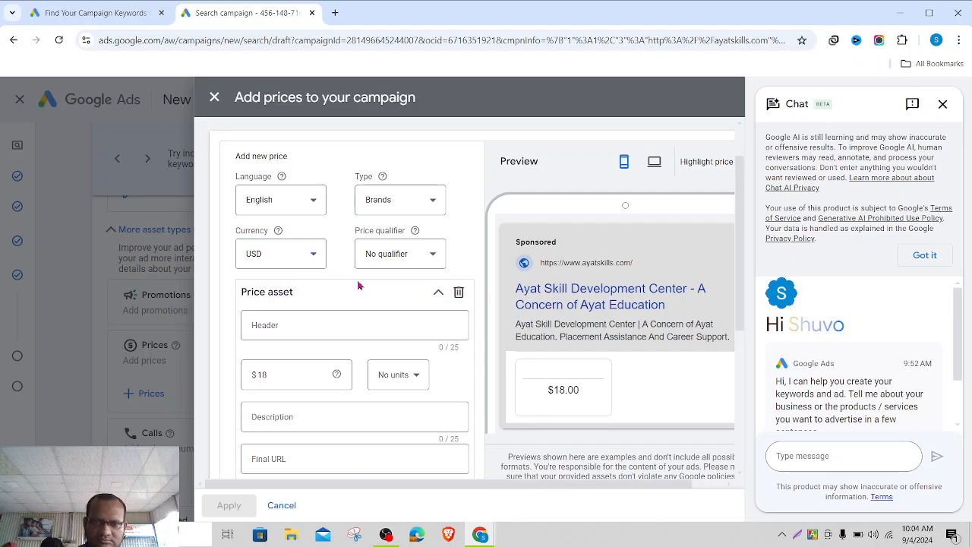
- Check the price unit options, then close the price panel without applying
click(397, 375)
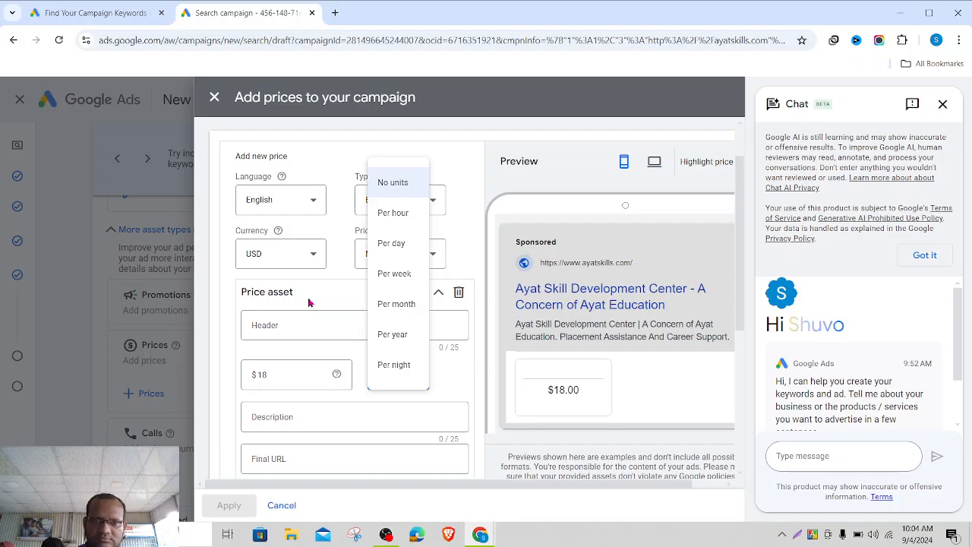
click(327, 296)
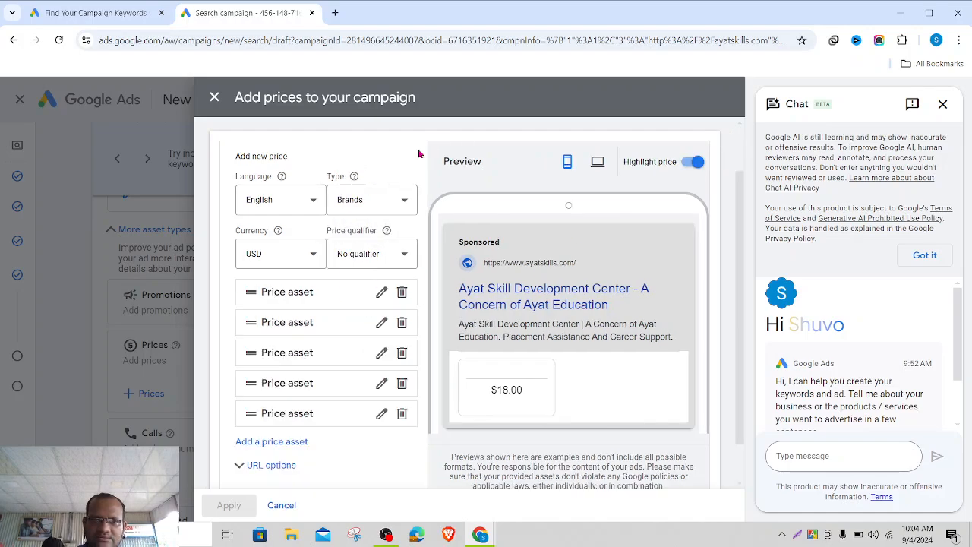
click(213, 96)
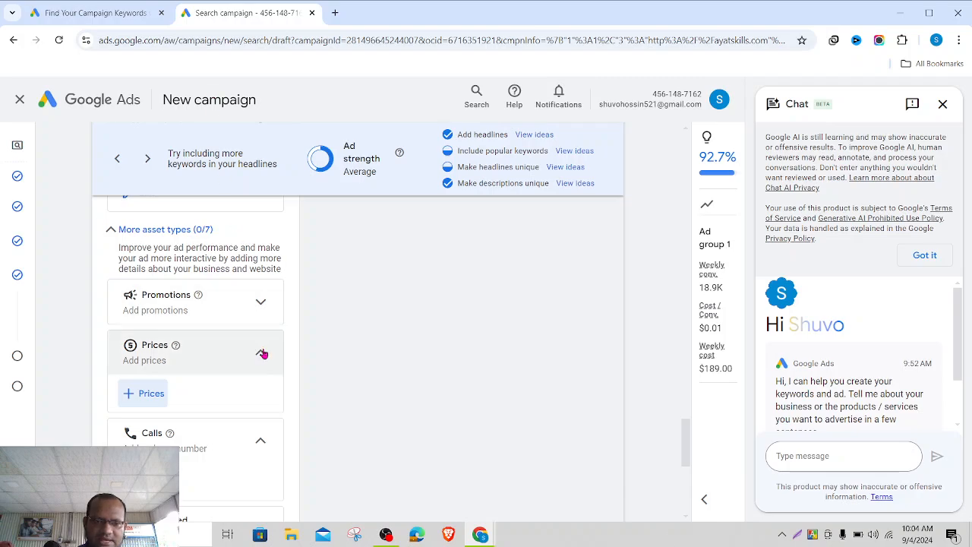
click(261, 301)
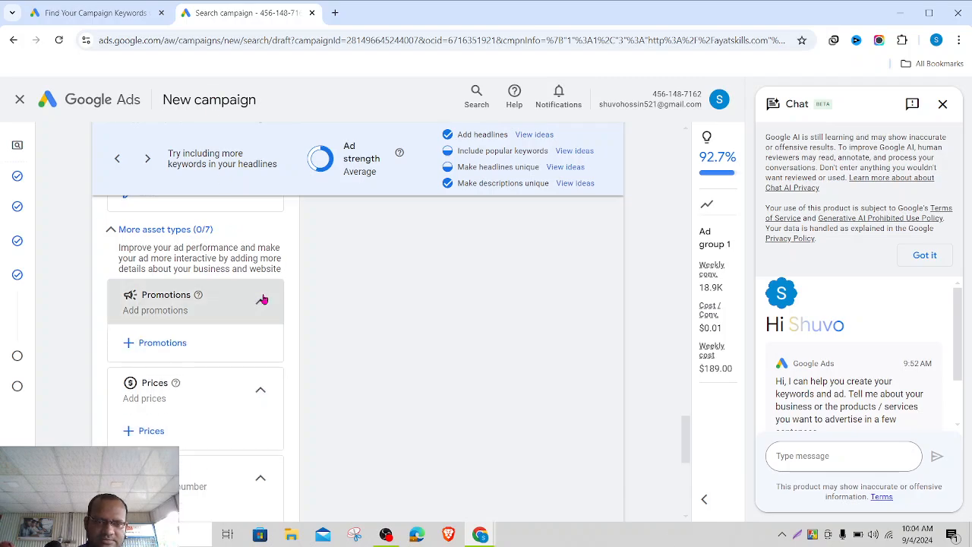
click(167, 338)
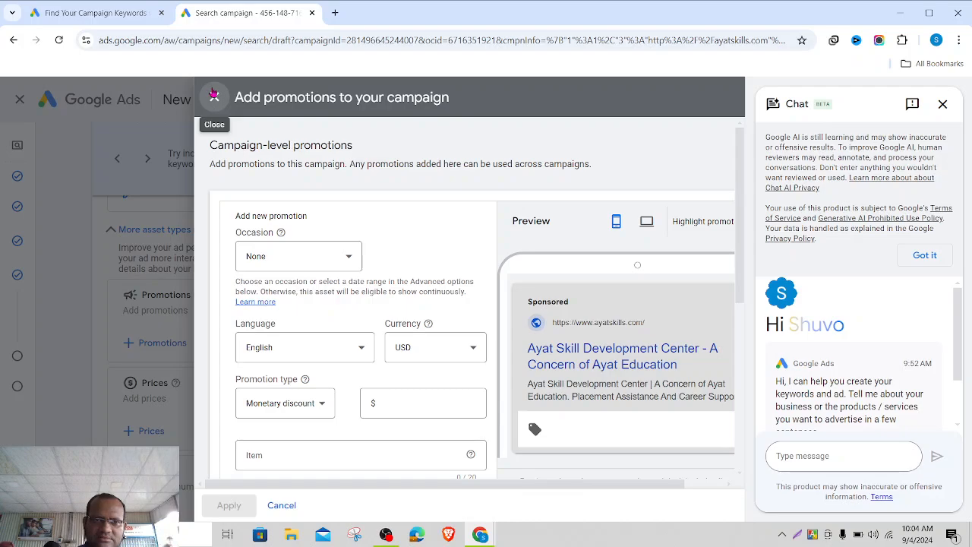
click(214, 97)
scroll(303, 400, down, 1)
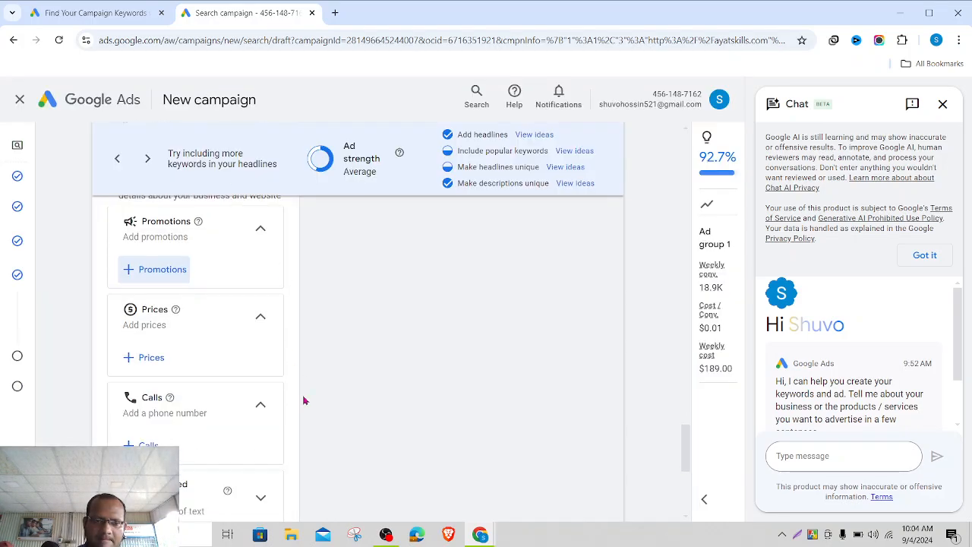
click(148, 444)
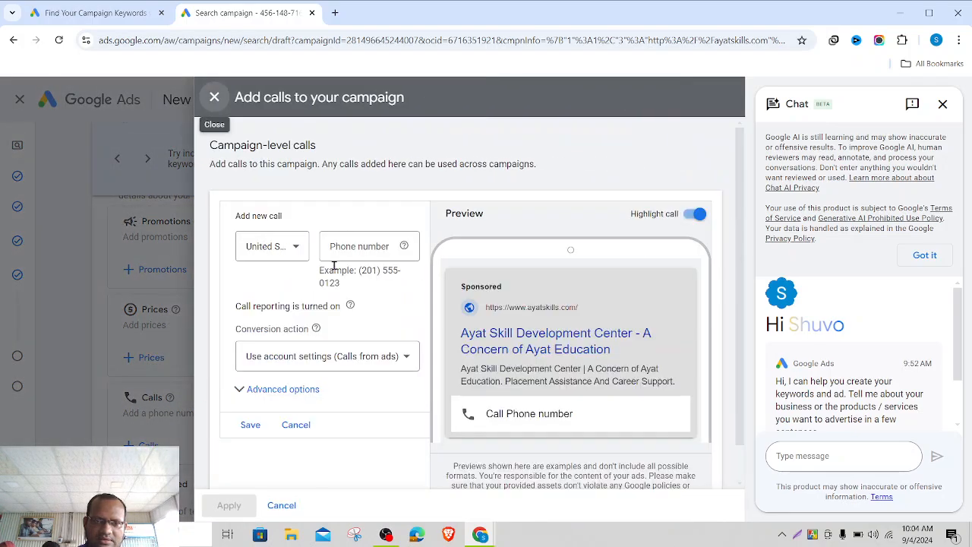
click(297, 253)
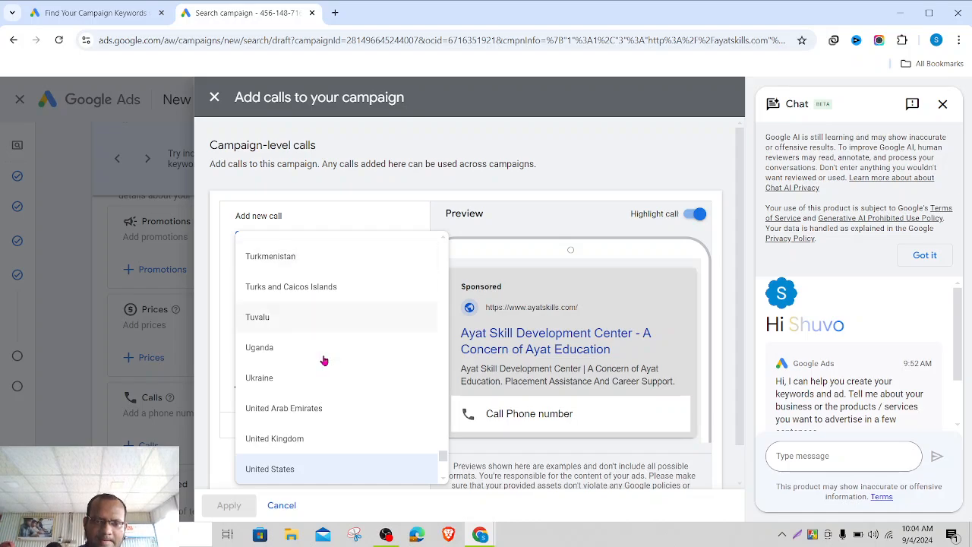
scroll(321, 362, up, 4)
scroll(323, 365, up, 20)
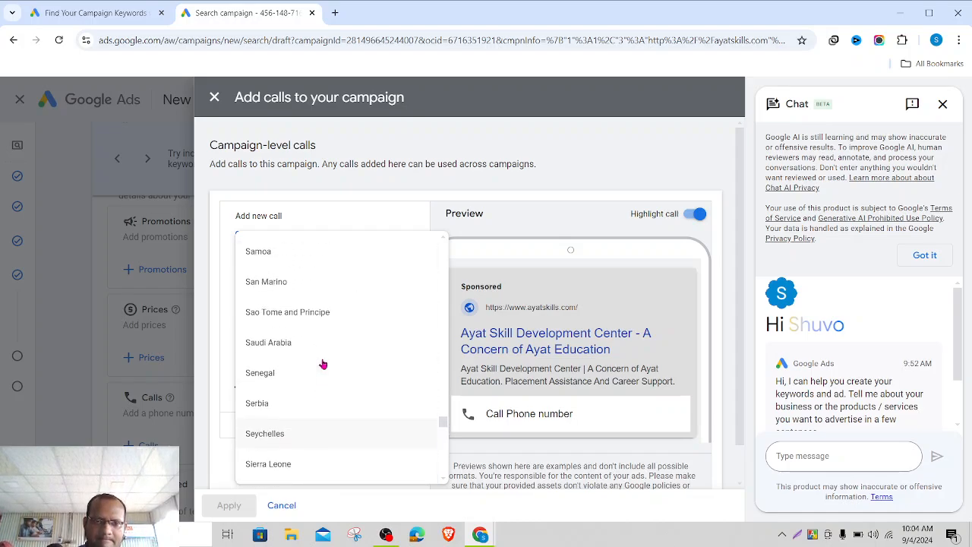
scroll(323, 365, up, 20)
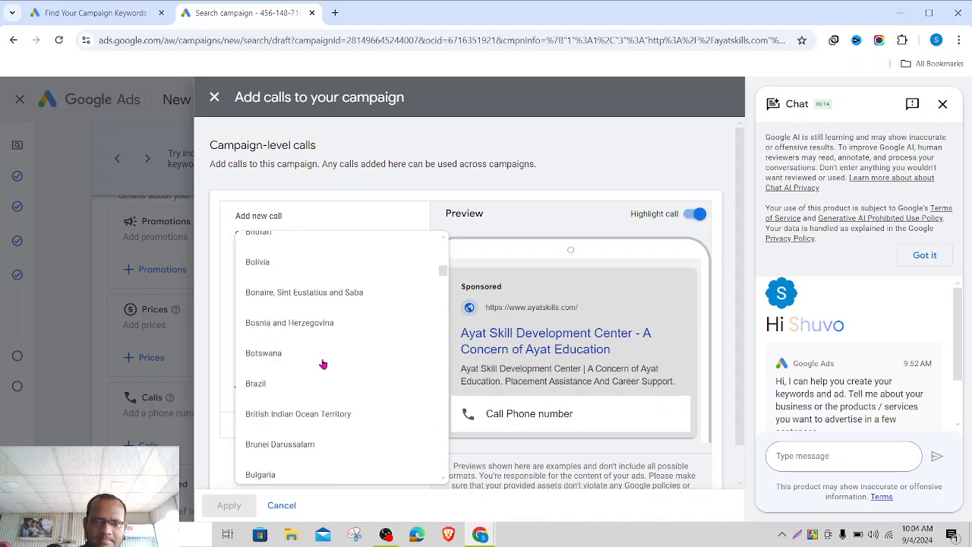
scroll(323, 365, down, 3)
scroll(323, 365, down, 5)
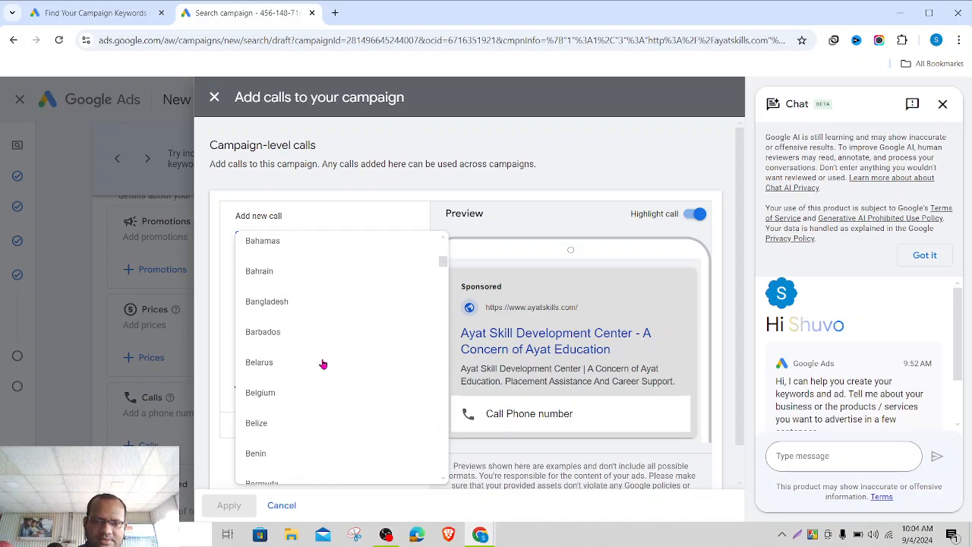
scroll(315, 349, up, 2)
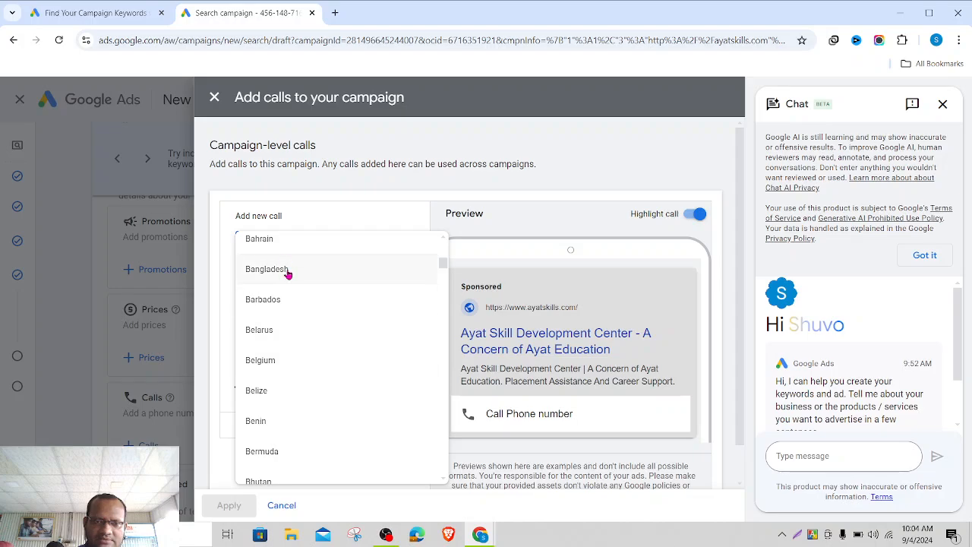
click(287, 270)
click(367, 244)
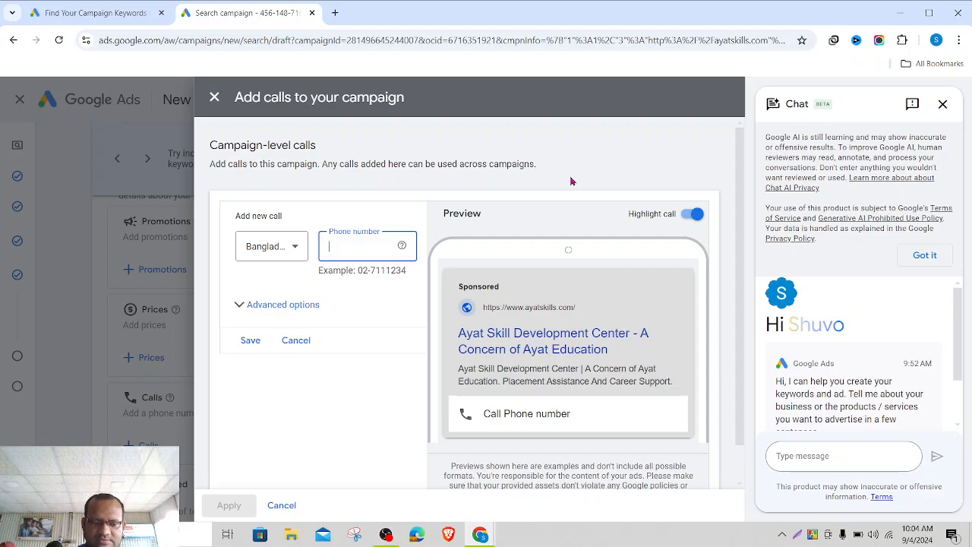
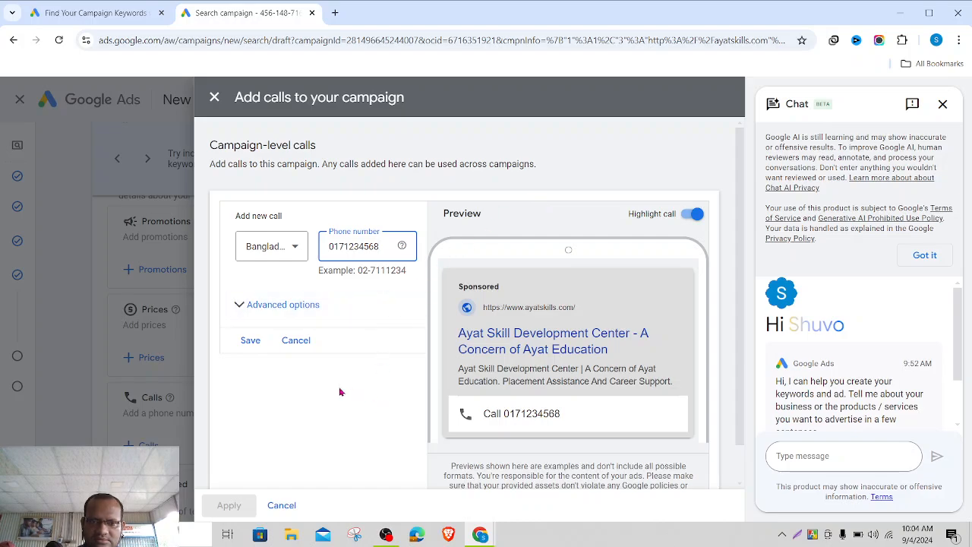
click(254, 343)
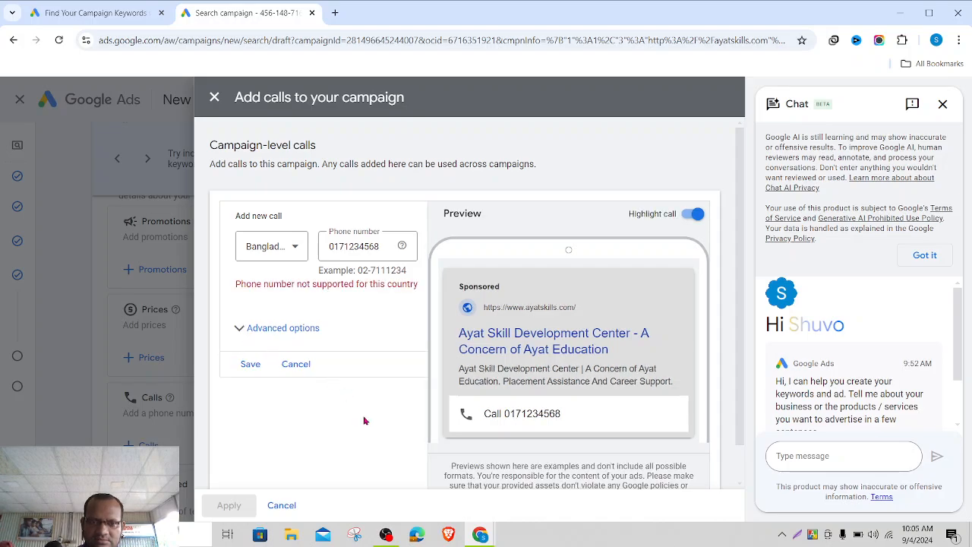
click(384, 245)
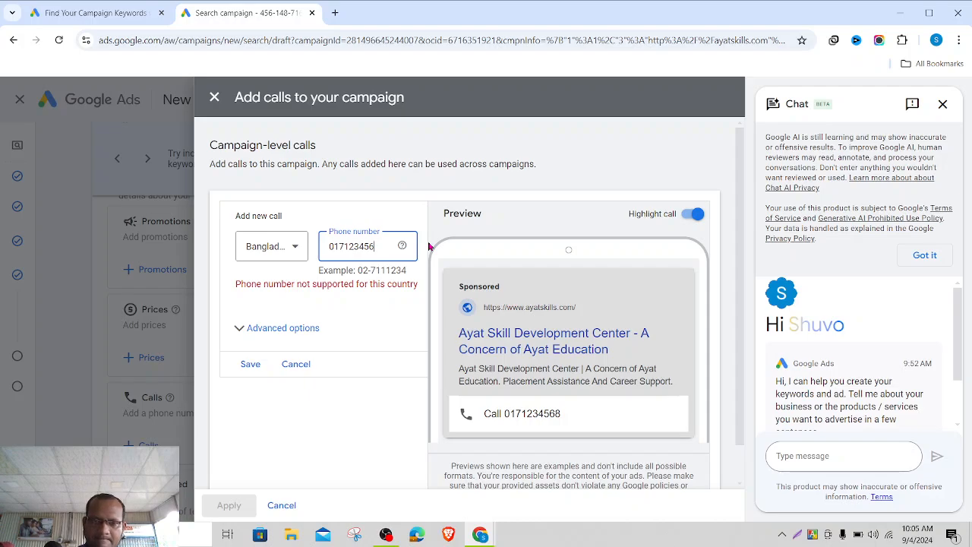
click(249, 366)
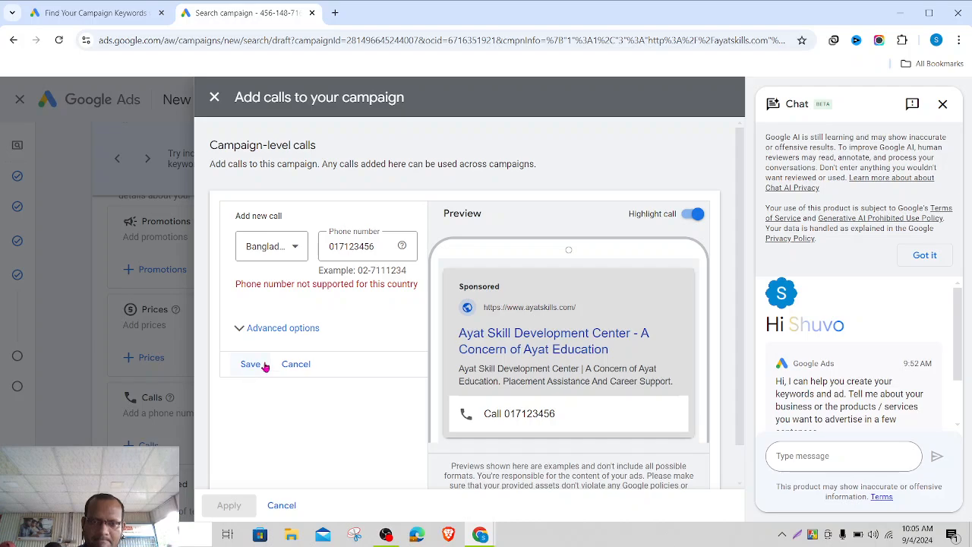
click(296, 366)
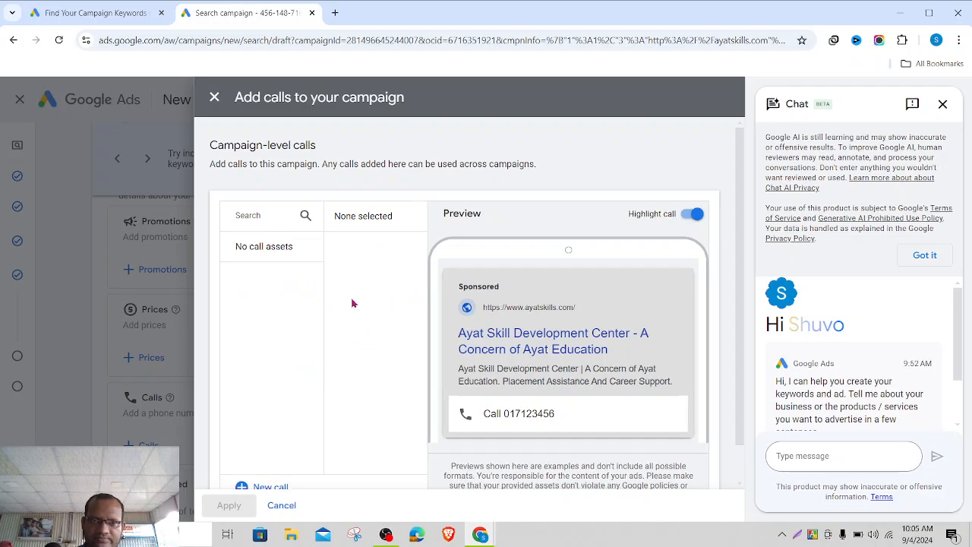
click(215, 97)
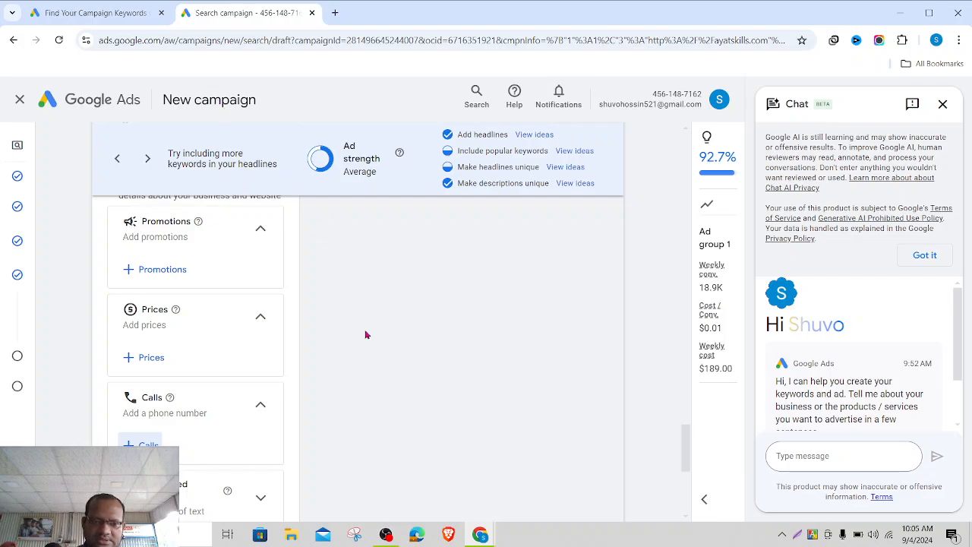
- Open the lead form setup and close it without adding a form
scroll(323, 352, down, 3)
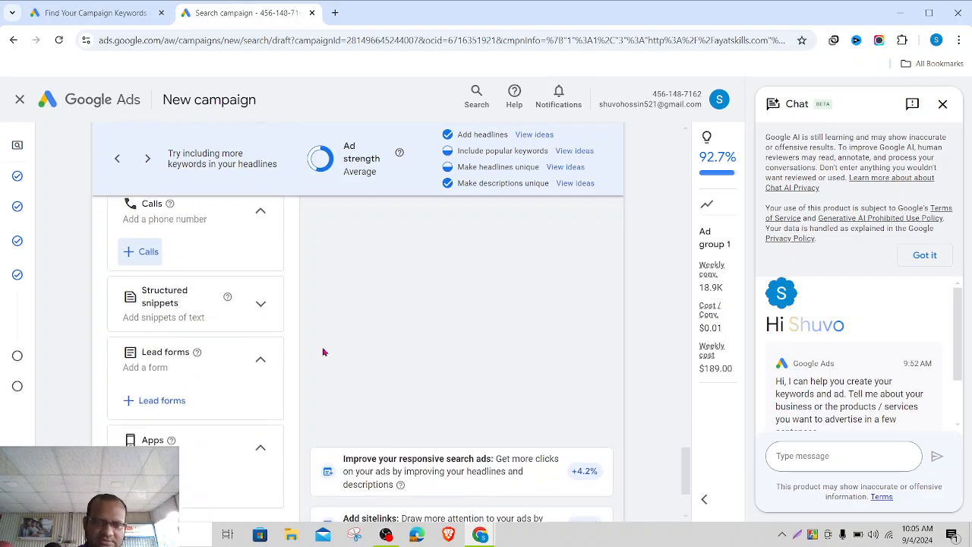
scroll(323, 351, down, 1)
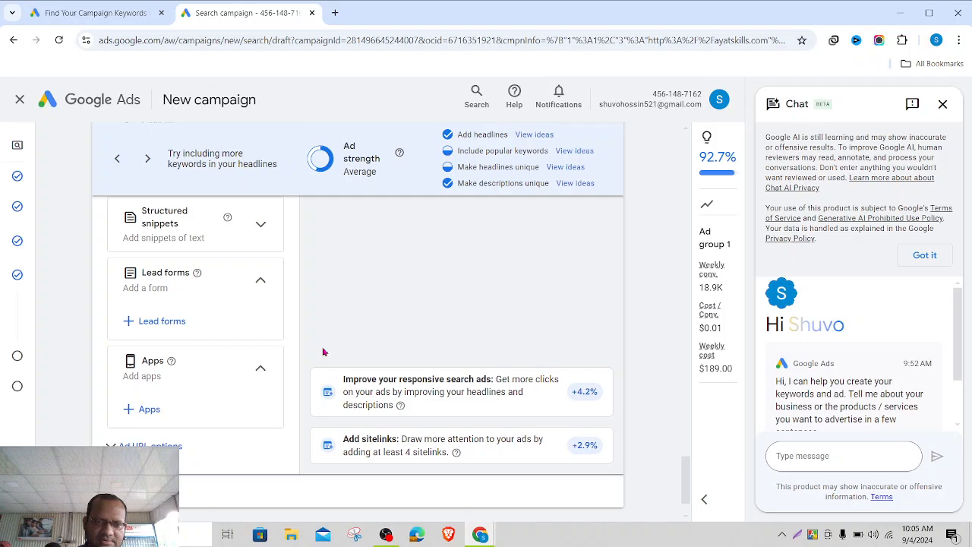
click(164, 323)
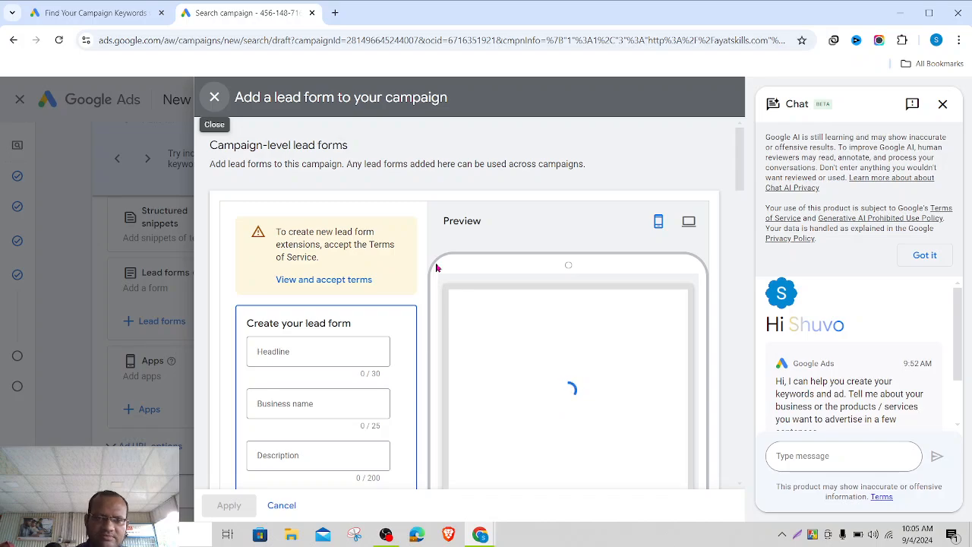
scroll(351, 398, down, 4)
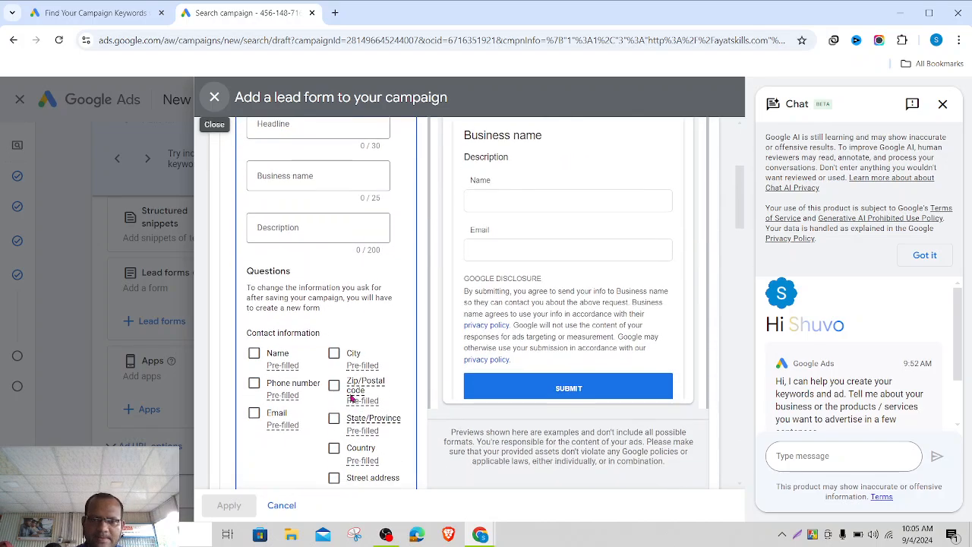
scroll(351, 398, down, 3)
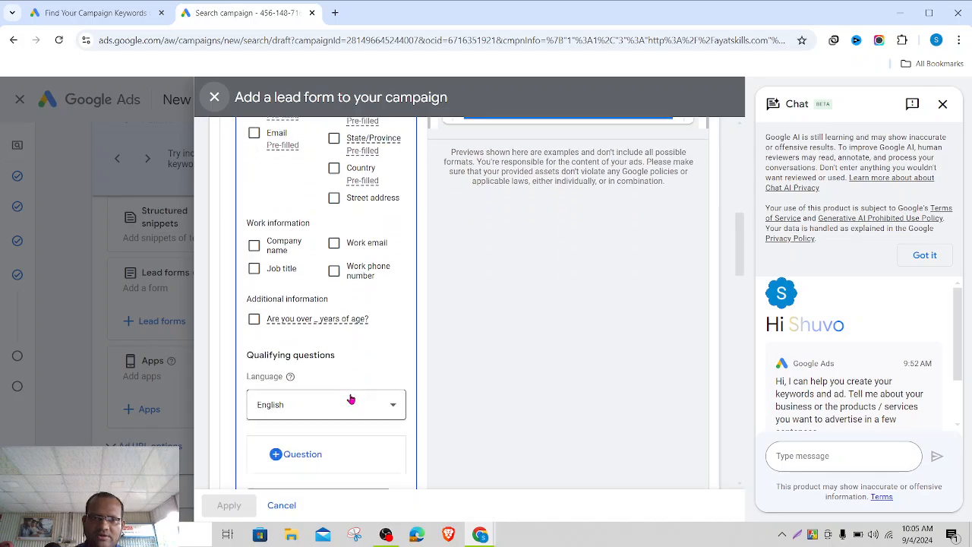
scroll(350, 400, up, 7)
click(215, 95)
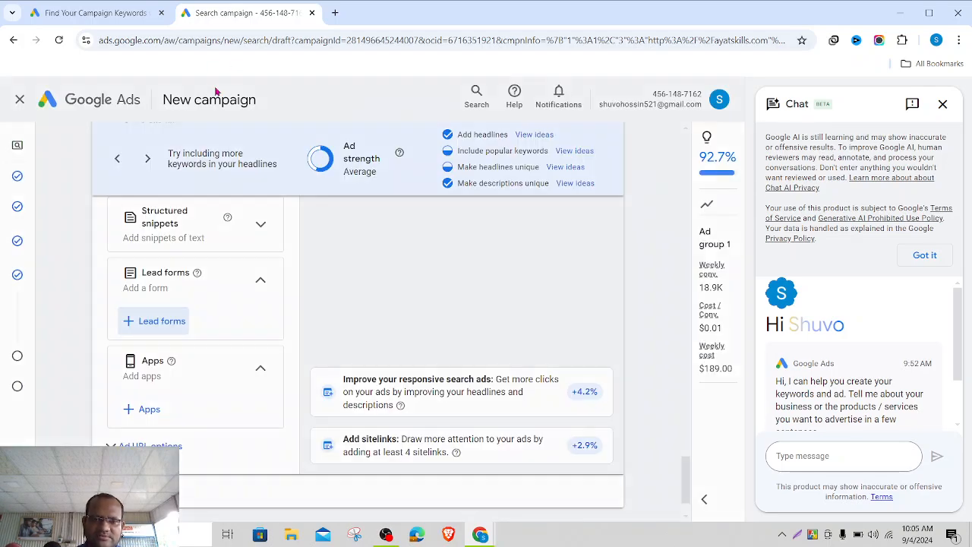
- Expand and re-collapse Ad URL options, fold Apps and Lead forms, and continue to Budget
click(151, 446)
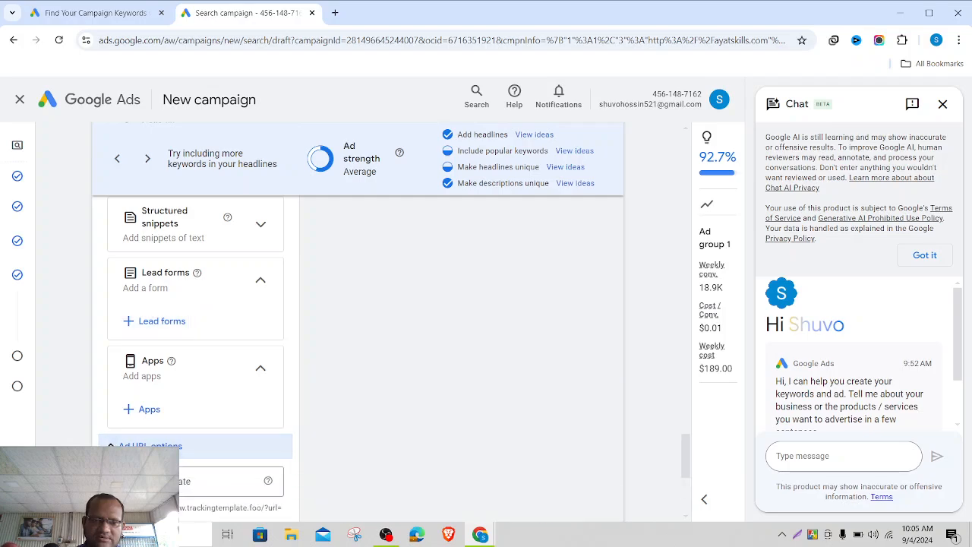
scroll(150, 445, down, 4)
scroll(362, 357, down, 1)
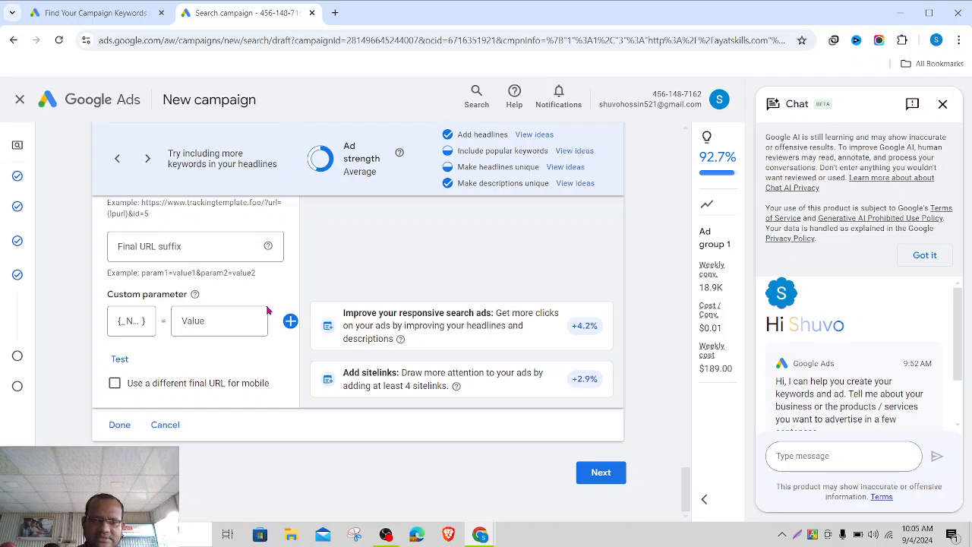
scroll(268, 310, up, 3)
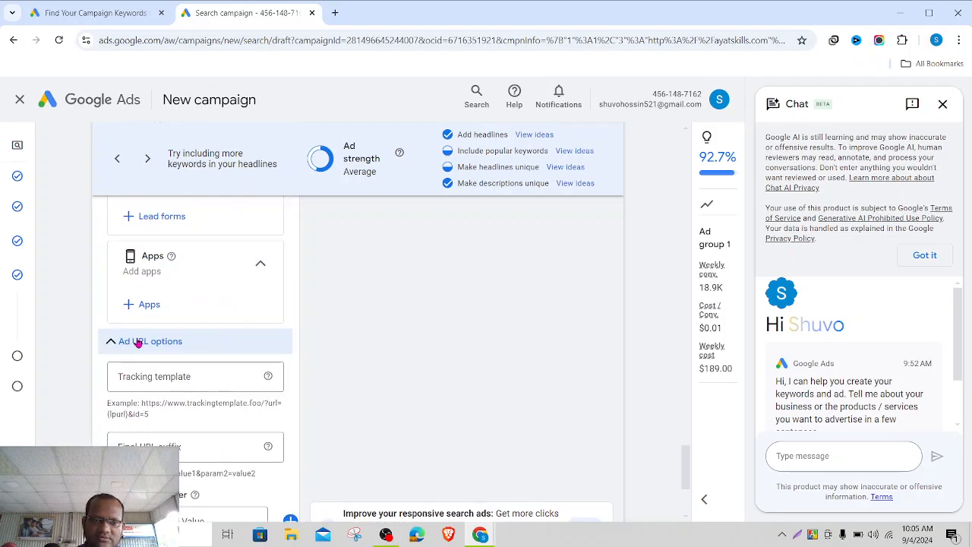
click(138, 341)
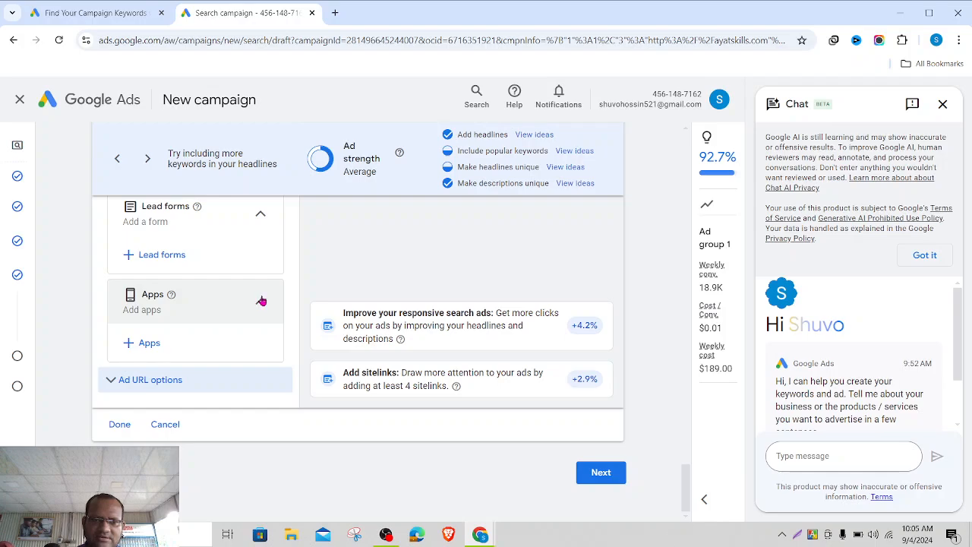
click(258, 301)
click(260, 253)
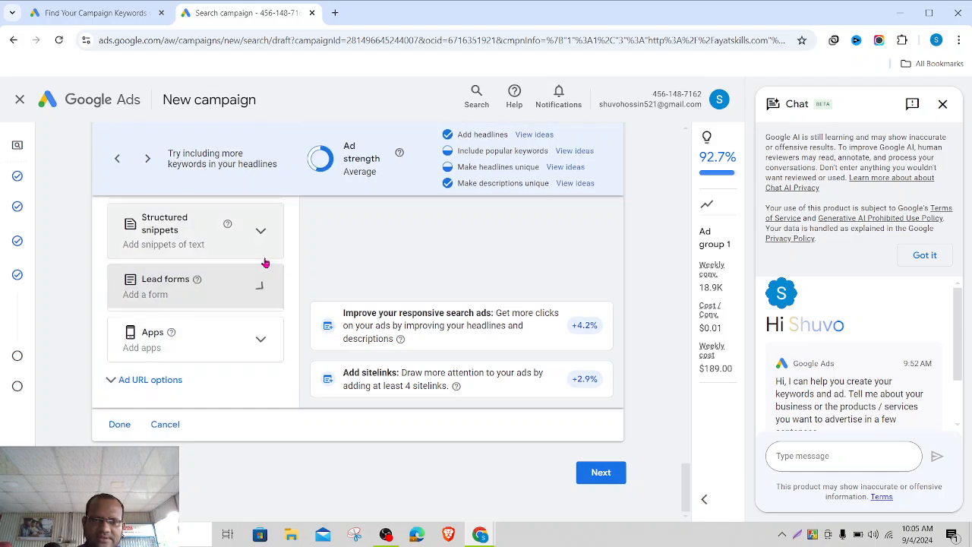
click(599, 474)
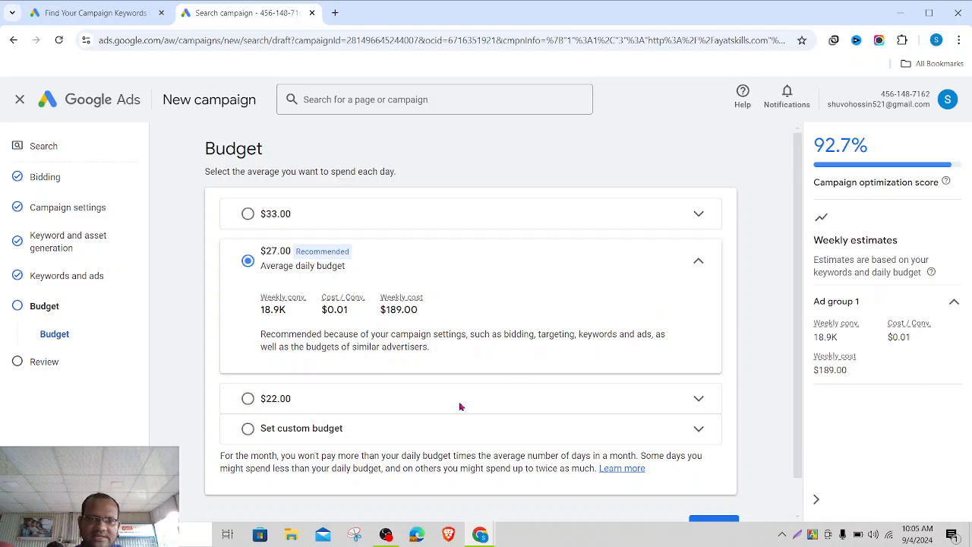
- Replace the $22.00 option with a custom $20.00 daily budget and proceed to review
click(247, 398)
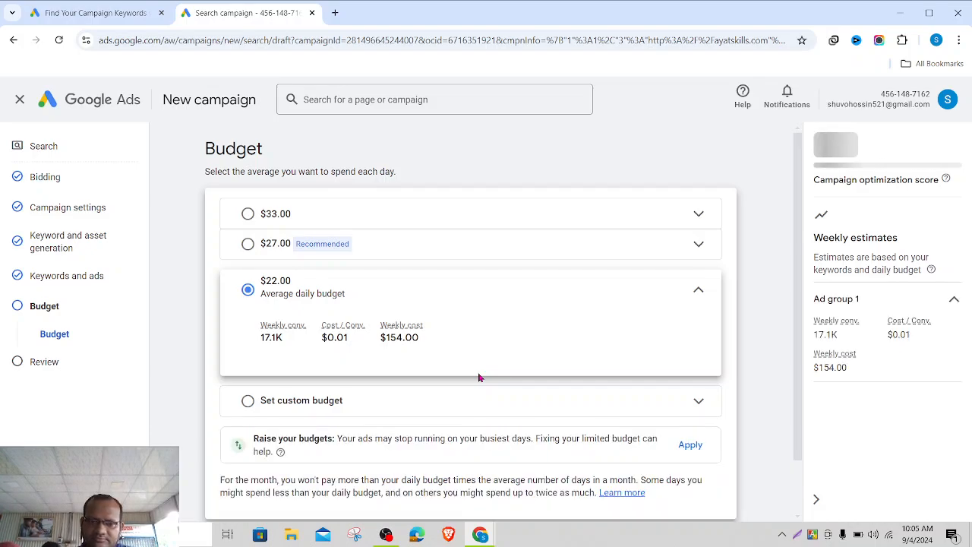
scroll(479, 377, down, 1)
scroll(478, 376, up, 1)
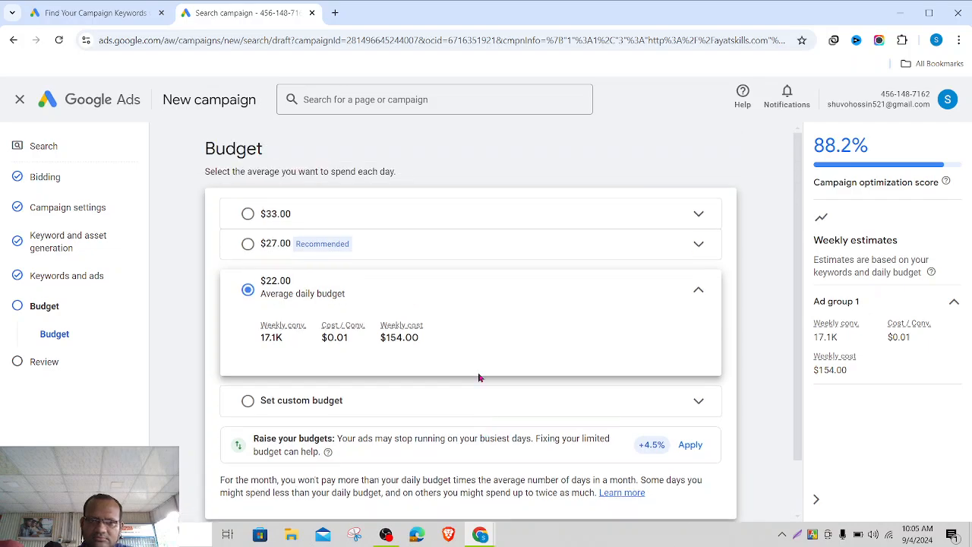
click(256, 399)
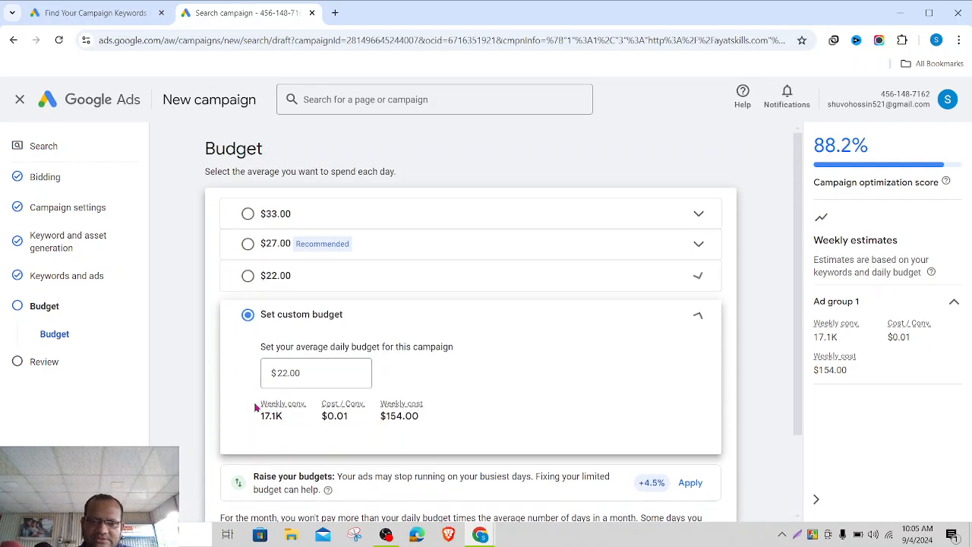
click(287, 373)
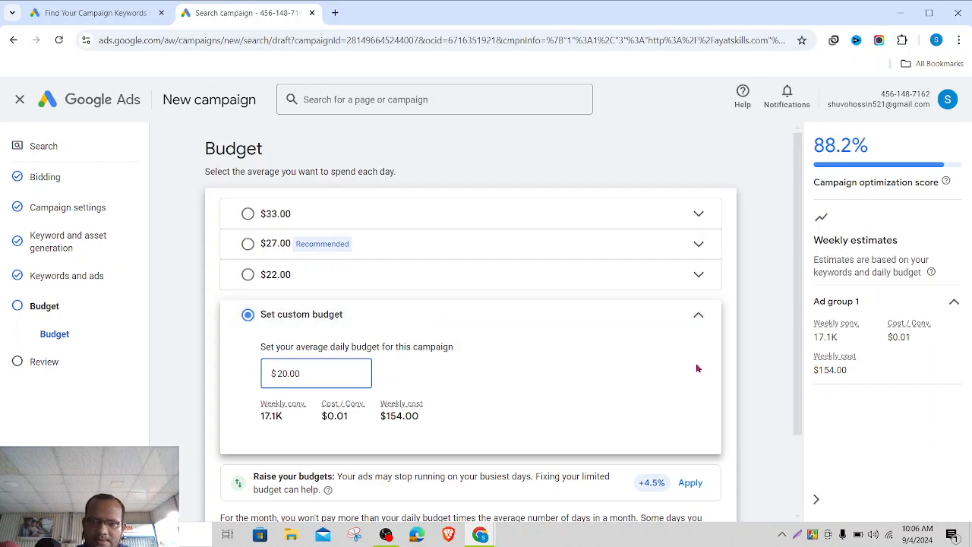
click(750, 379)
scroll(751, 379, down, 2)
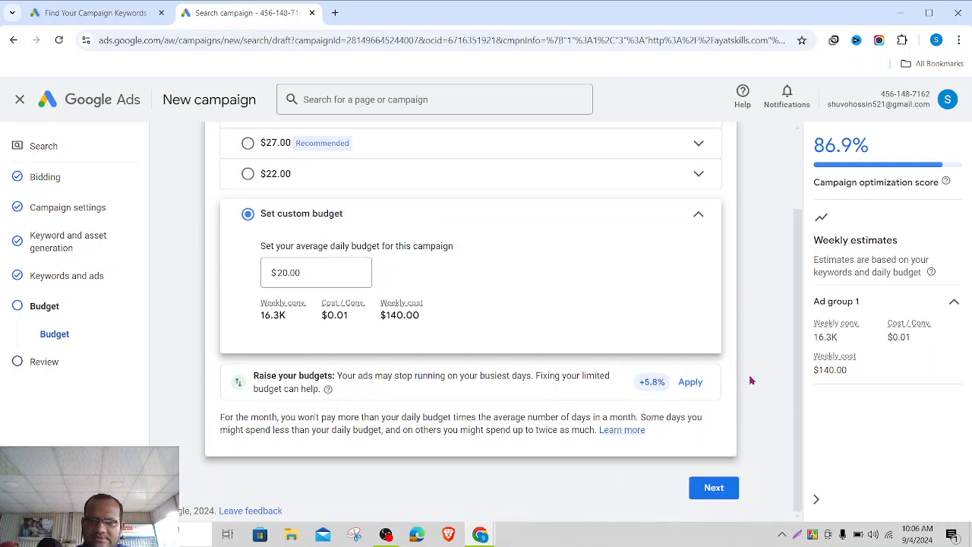
click(710, 486)
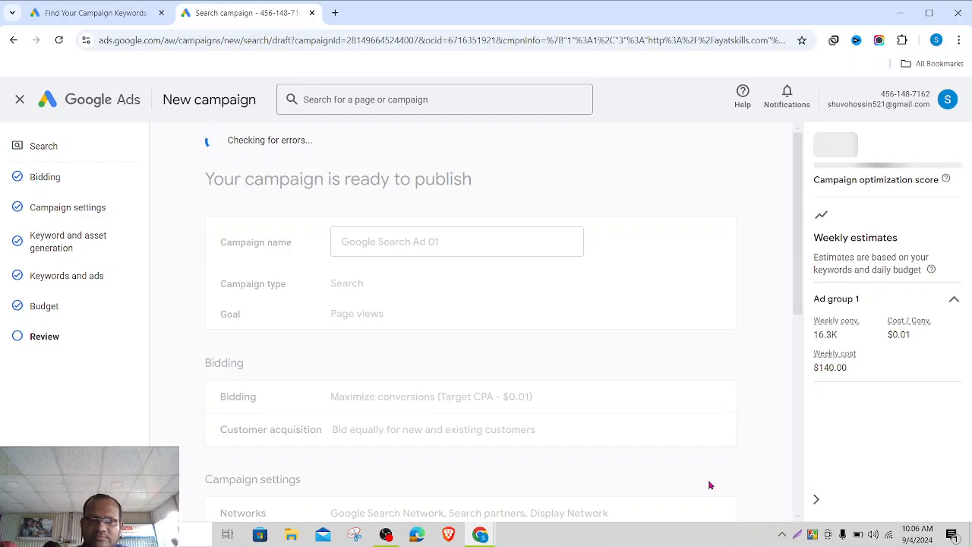
scroll(710, 484, down, 1)
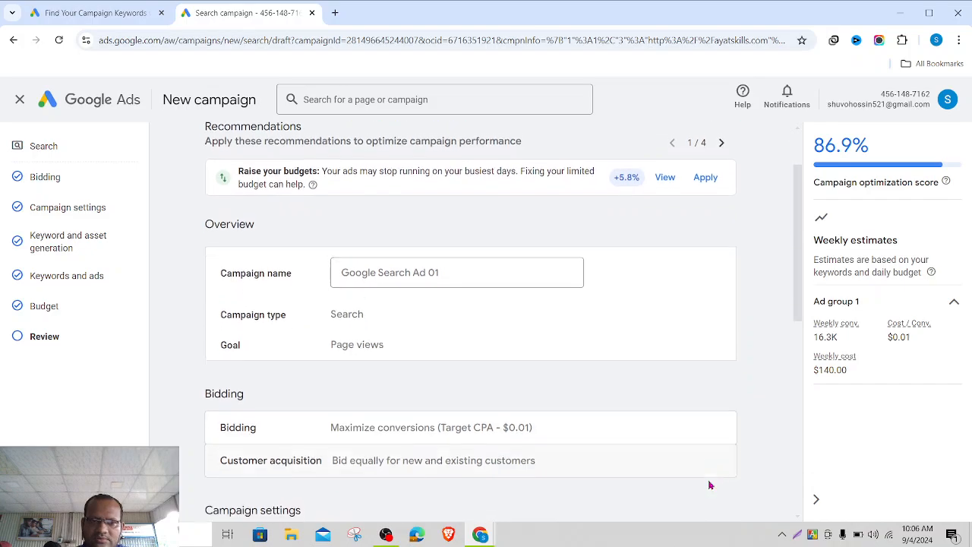
scroll(710, 484, down, 1)
scroll(709, 485, up, 1)
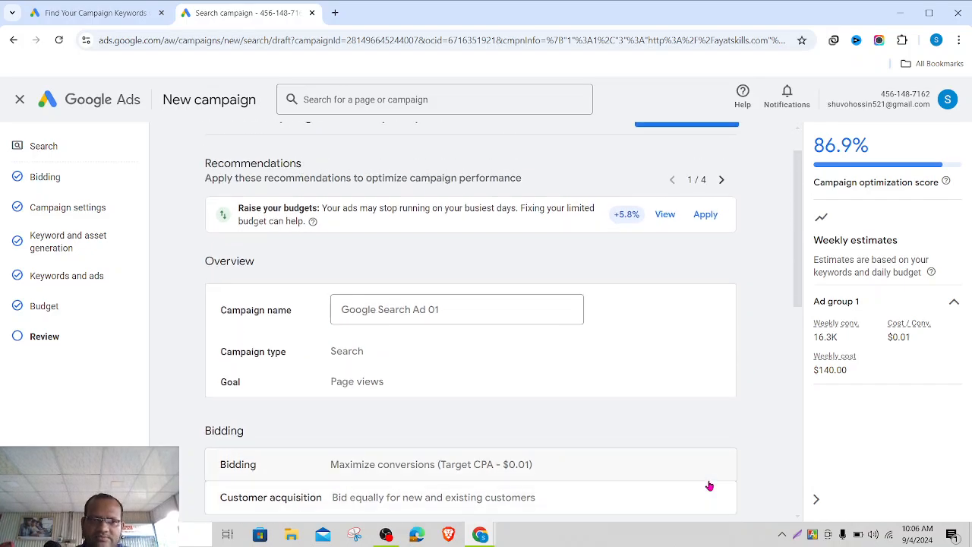
scroll(710, 484, down, 3)
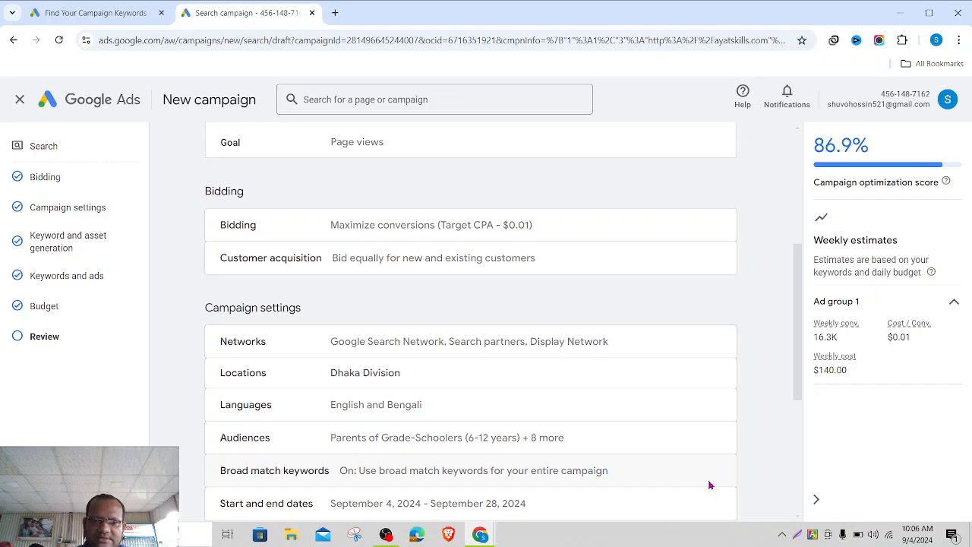
scroll(710, 485, down, 3)
scroll(710, 485, down, 1)
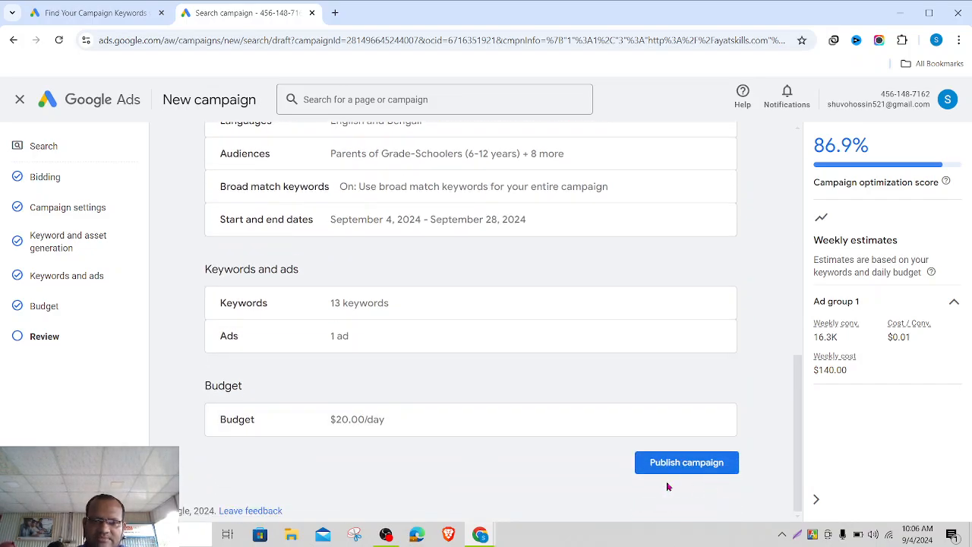
scroll(538, 441, up, 2)
scroll(539, 441, down, 2)
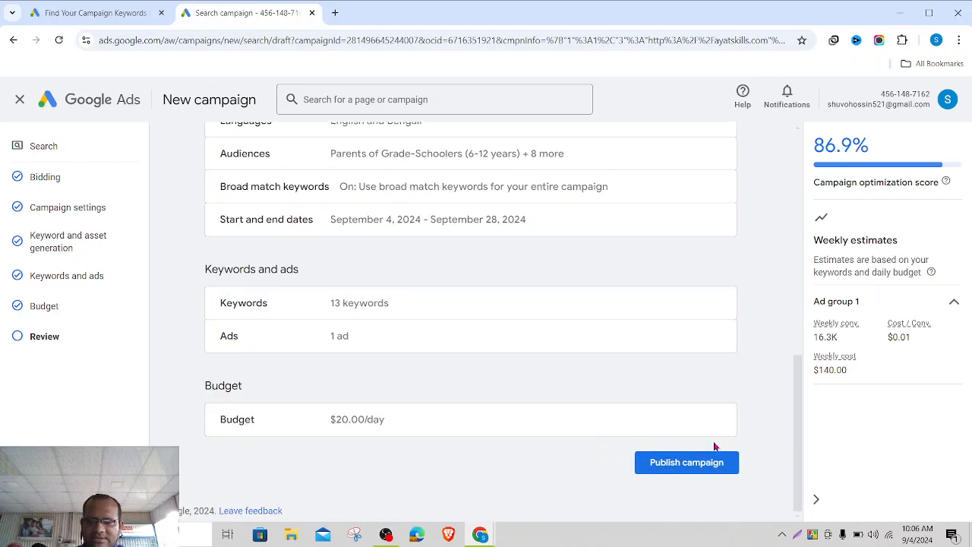
click(797, 538)
mouse_move(516, 335)
mouse_down()
mouse_move(613, 439)
mouse_move(797, 528)
mouse_move(852, 524)
mouse_up()
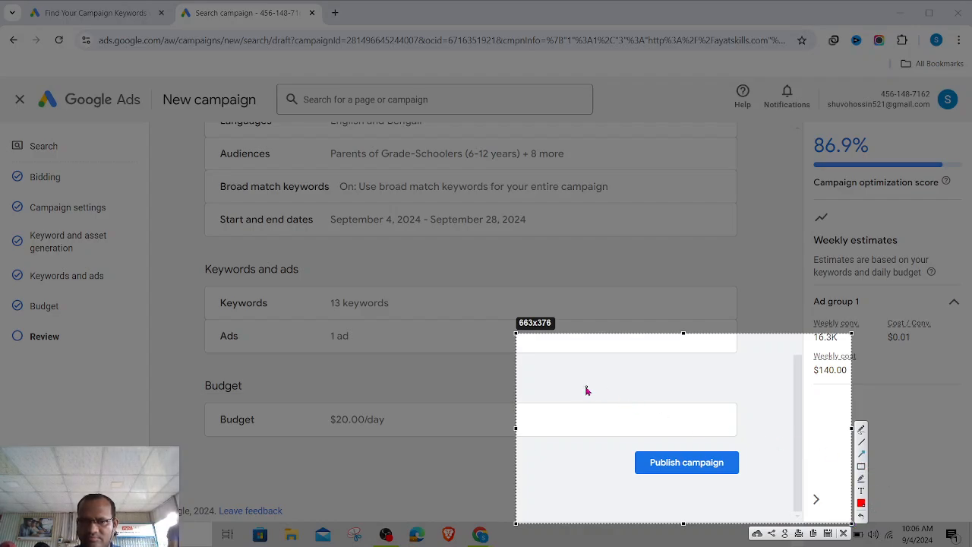
drag(538, 370, 667, 466)
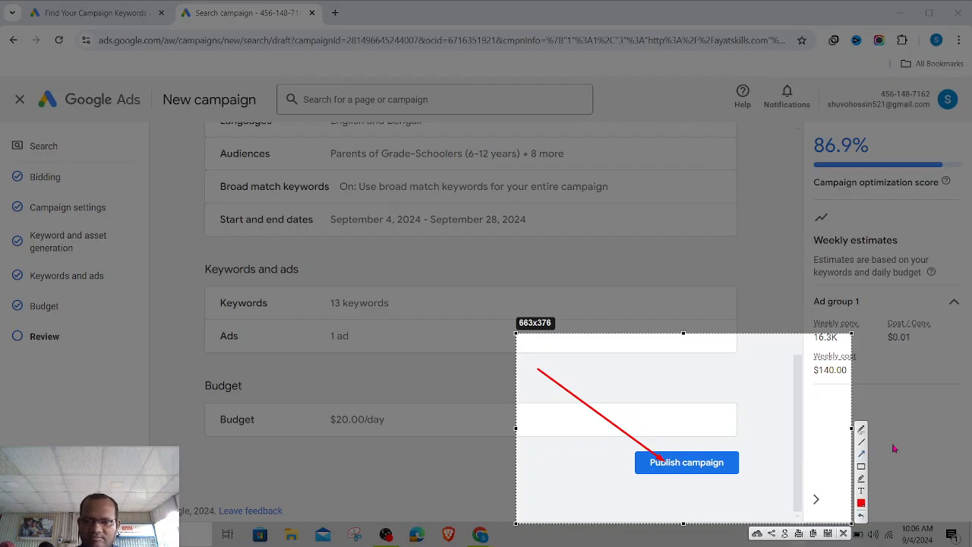
click(844, 534)
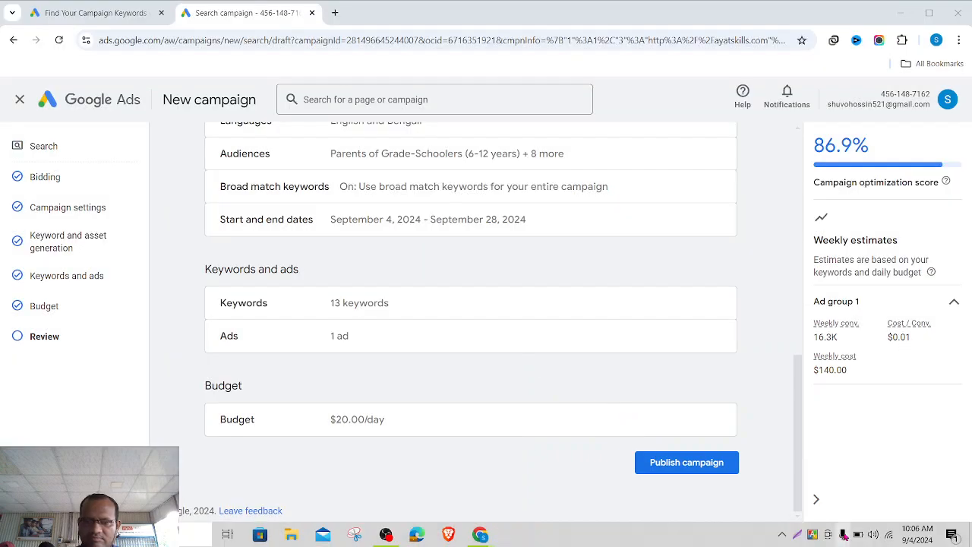
- Exit the campaign editor, choose Save for later to keep a draft, then bring up OBS
scroll(537, 475, up, 10)
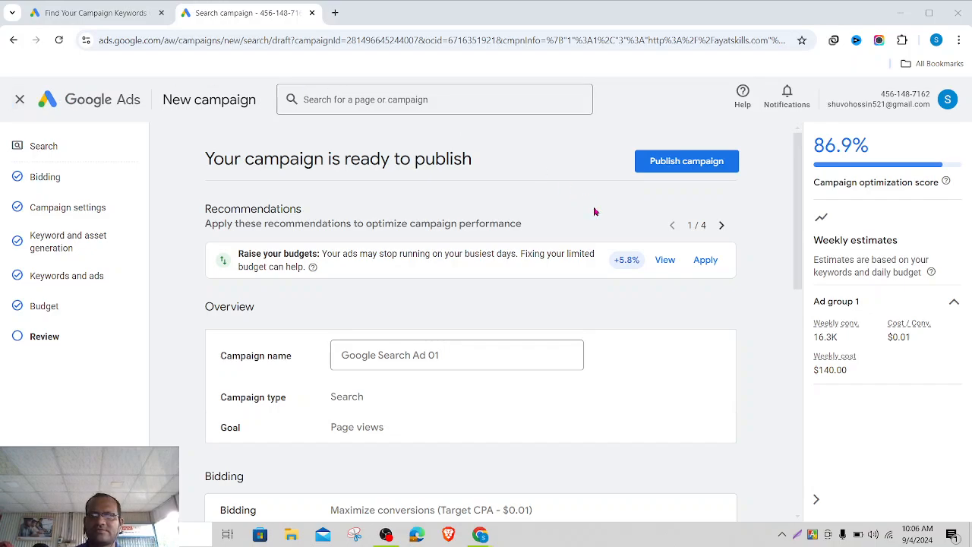
click(21, 101)
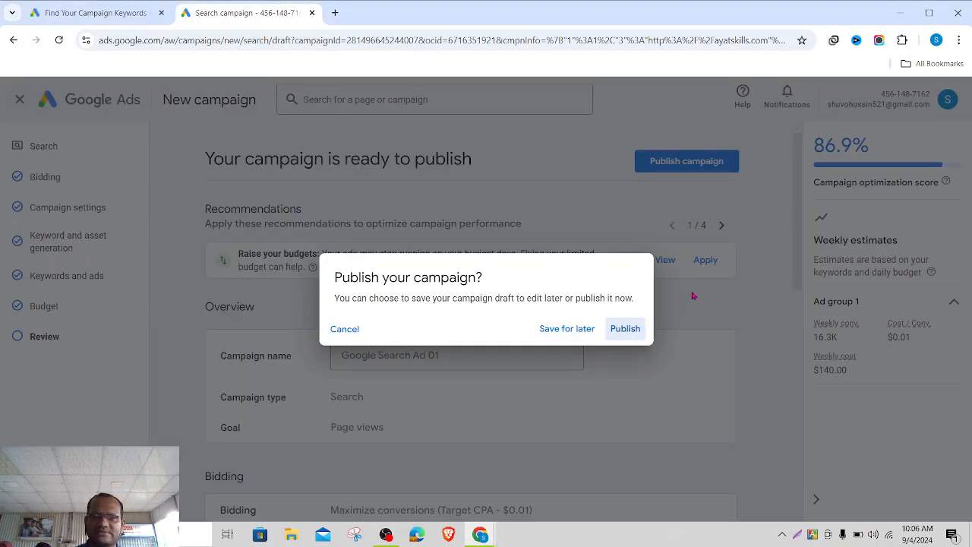
click(554, 336)
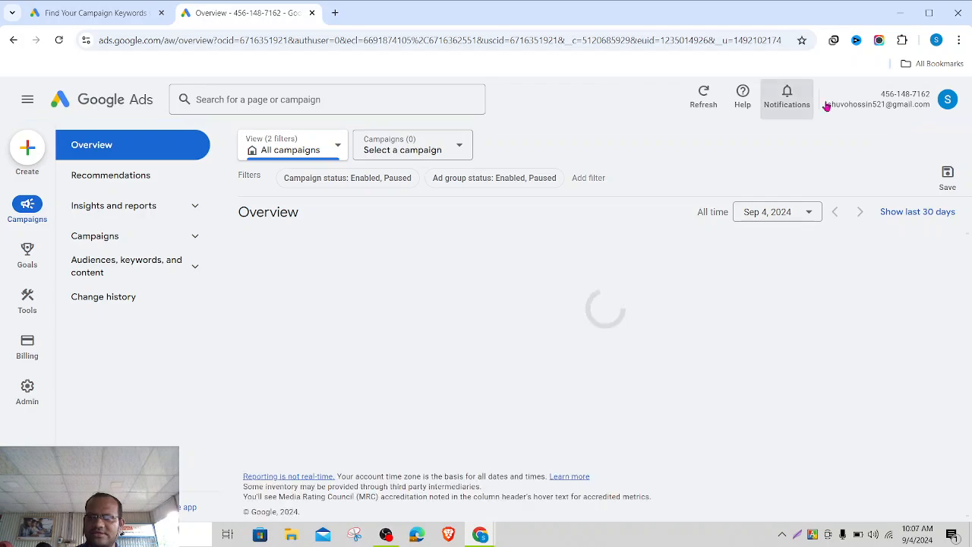
click(386, 535)
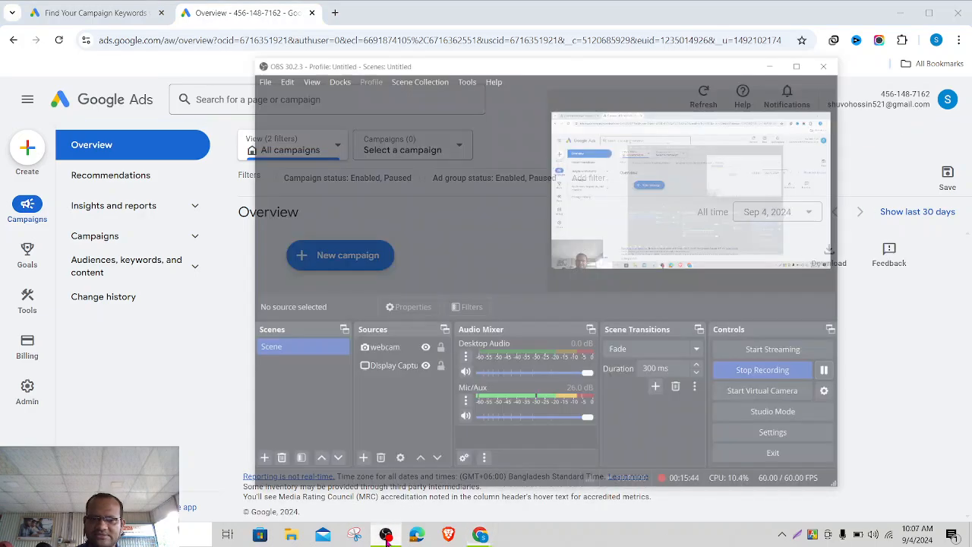